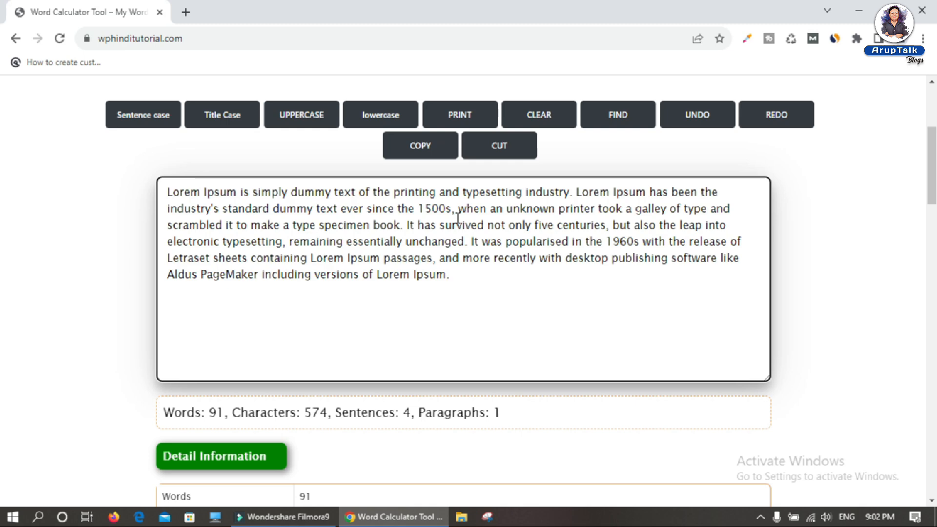
- Review the sample text's statistics in the Detail Information table, from word count to writing time
click(802, 335)
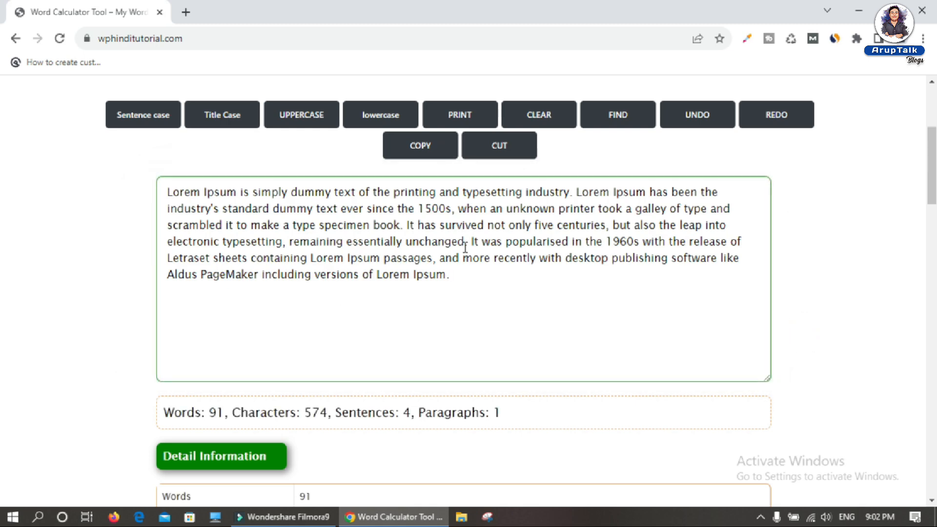
scroll(931, 166, down, 5)
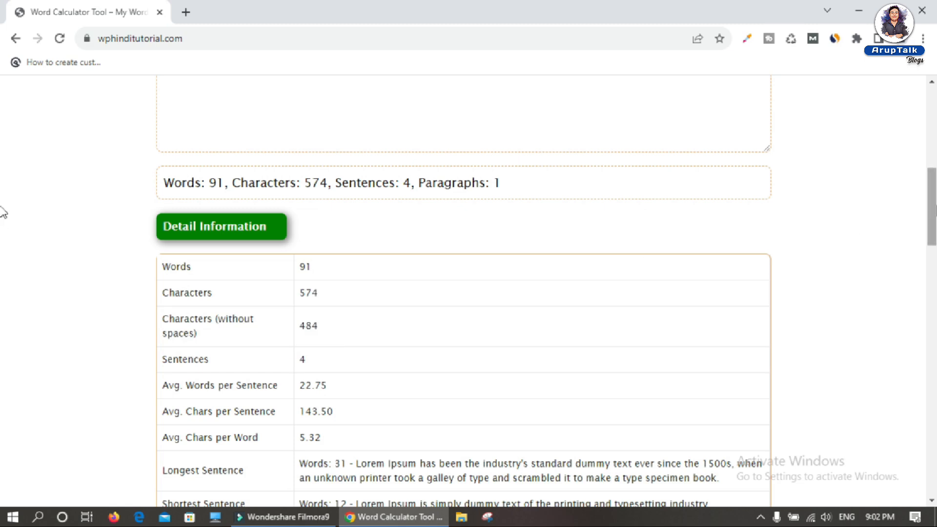
scroll(2, 213, down, 6)
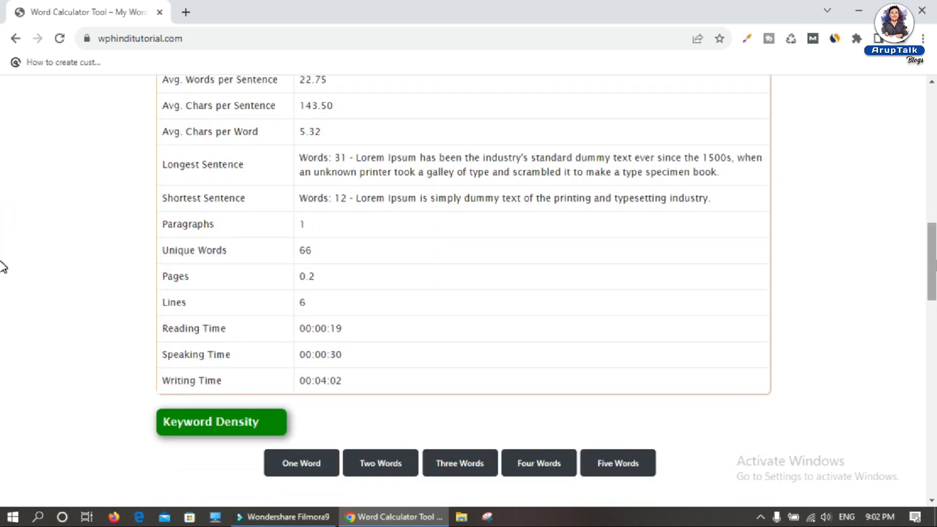
scroll(243, 283, down, 4)
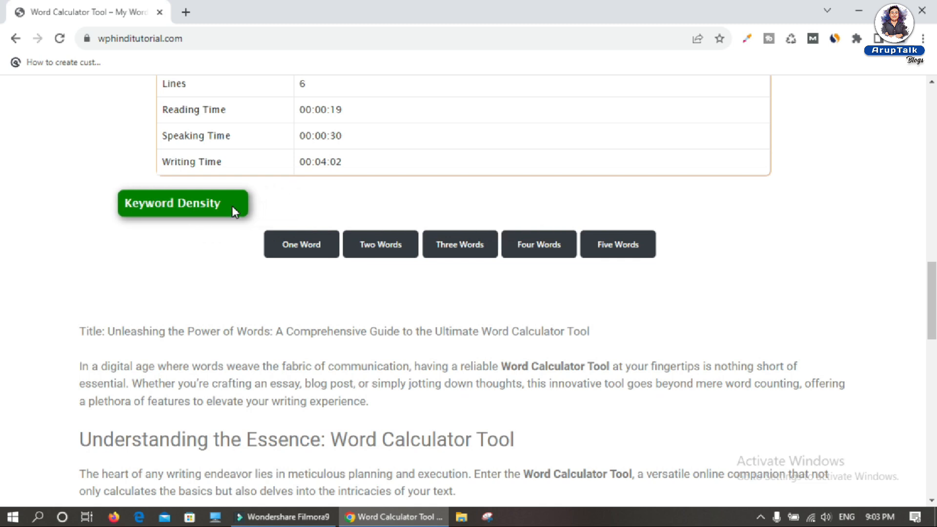
- Show the keyword density tables for one-, two-, three-, four- and five-word phrases in turn
click(303, 247)
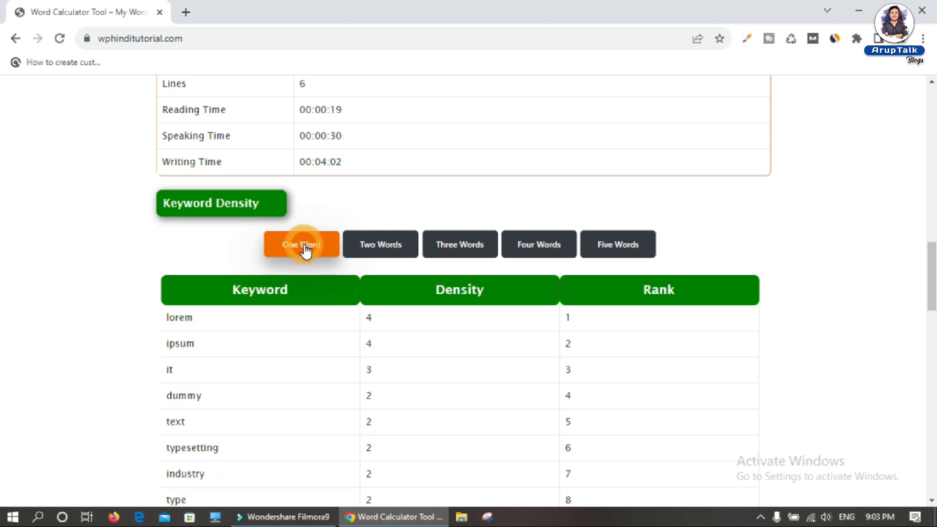
click(384, 245)
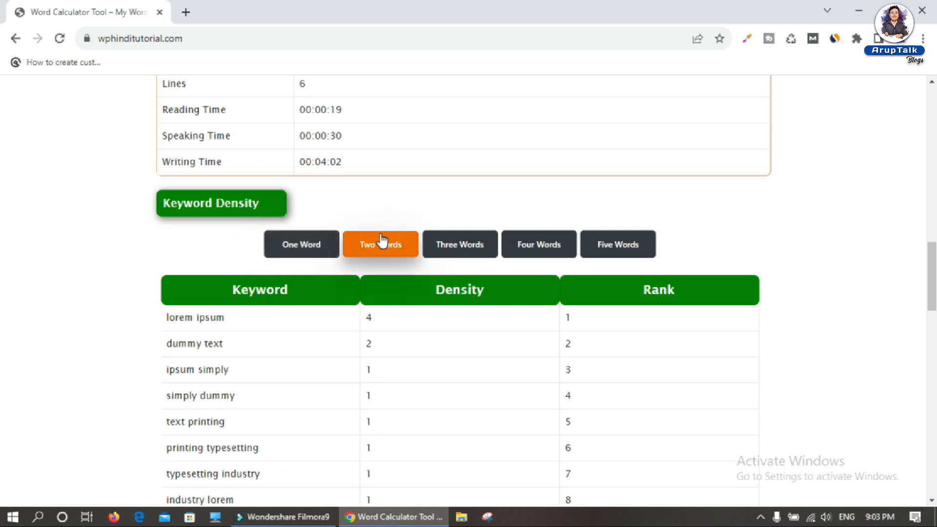
click(486, 242)
click(546, 243)
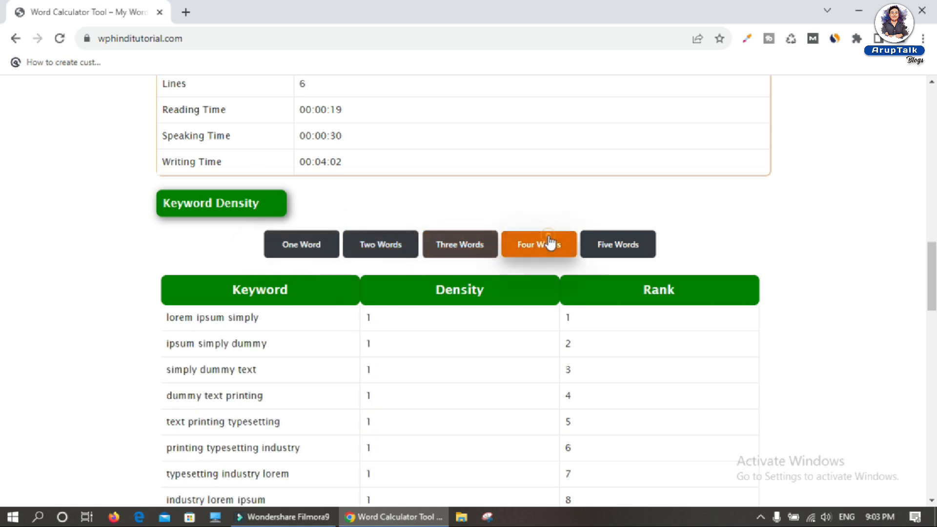
click(619, 247)
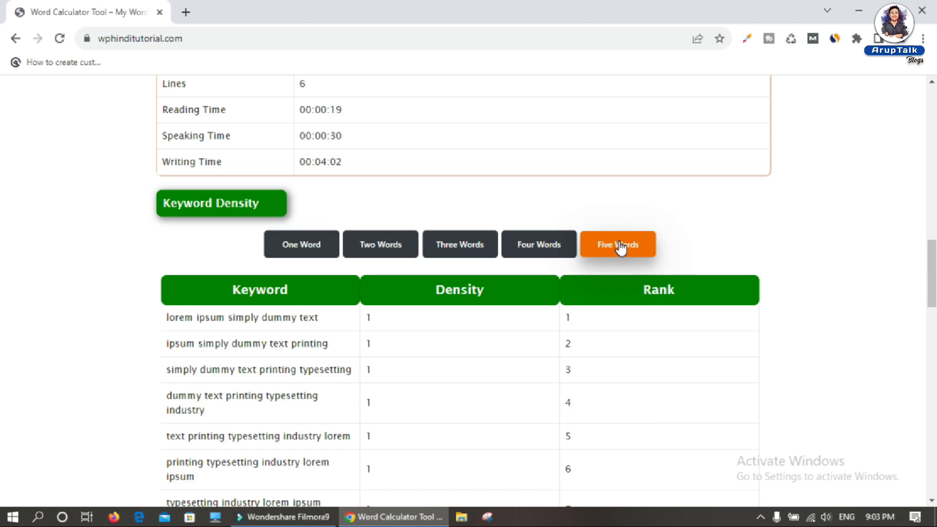
- Try sentence case, lowercase and UPPERCASE on the Lorem Ipsum text, ending with Title Case
scroll(1, 263, up, 14)
scroll(3, 160, up, 3)
click(359, 355)
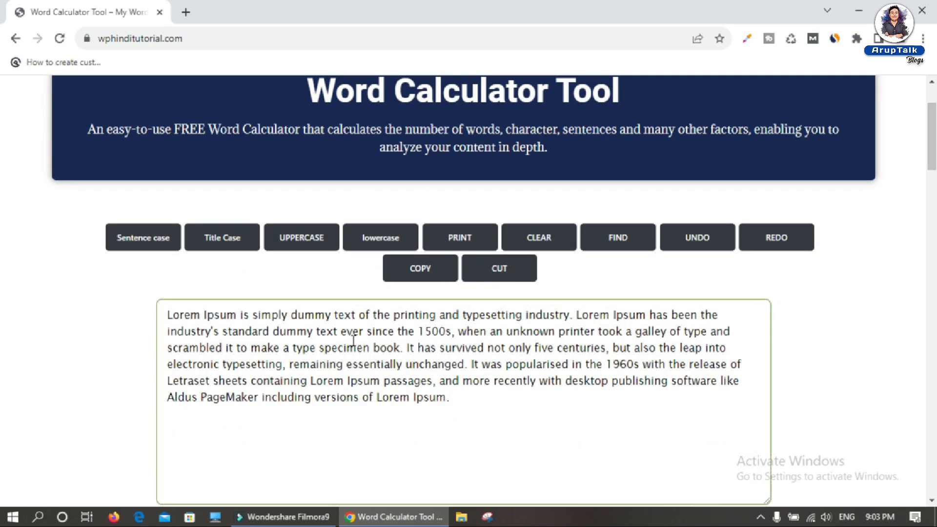
click(134, 246)
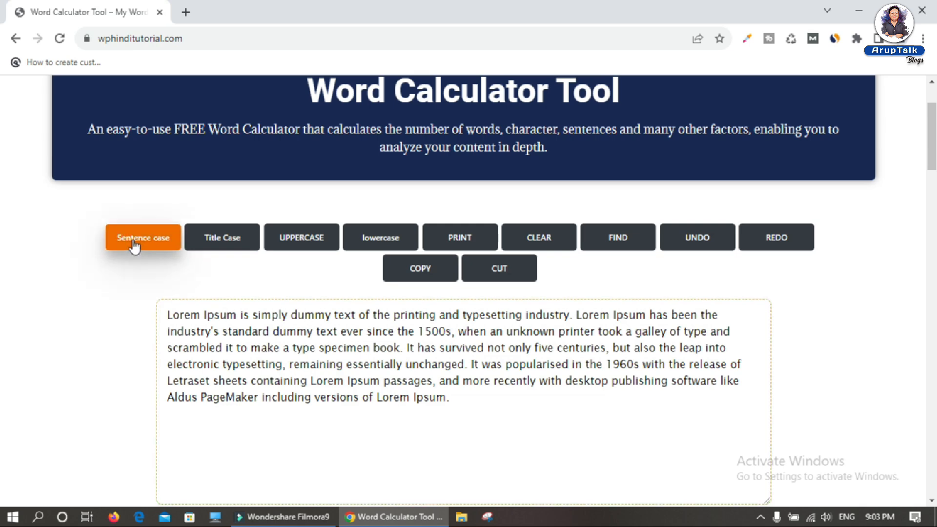
click(390, 236)
click(305, 240)
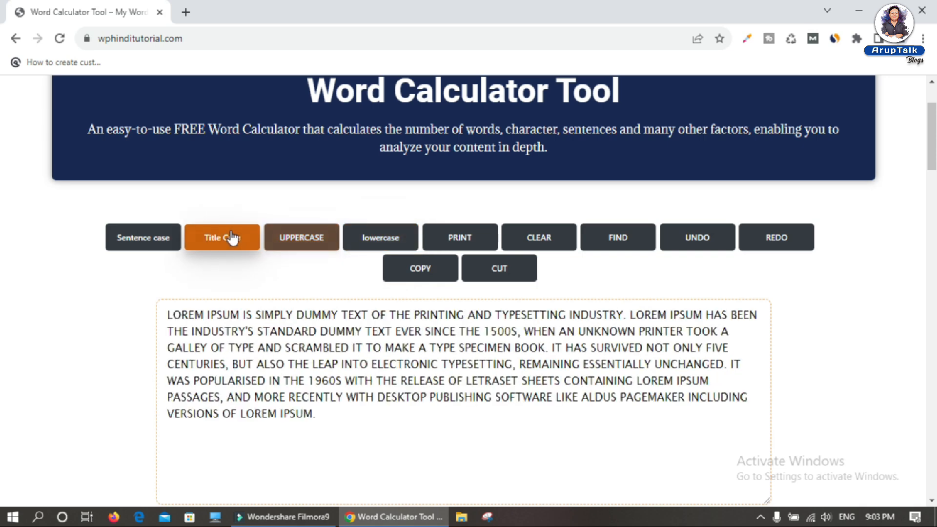
click(232, 238)
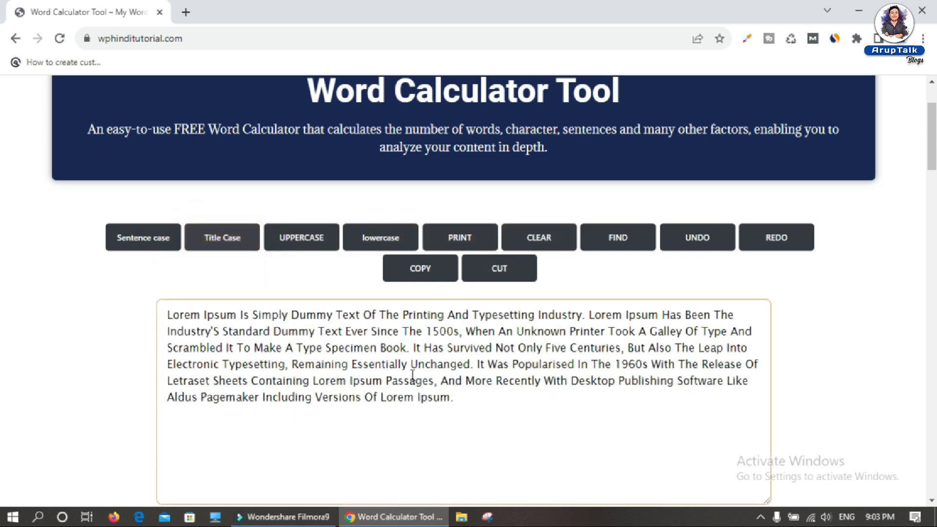
drag(935, 105, 934, 80)
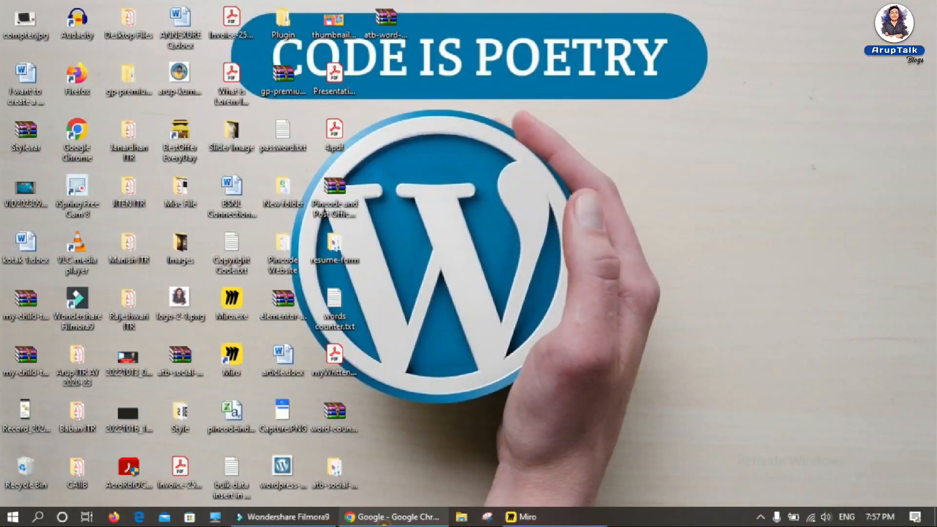
- Switch to the Chrome browser and search Google for "word counter"
click(393, 517)
click(364, 213)
text(wo)
key(Down)
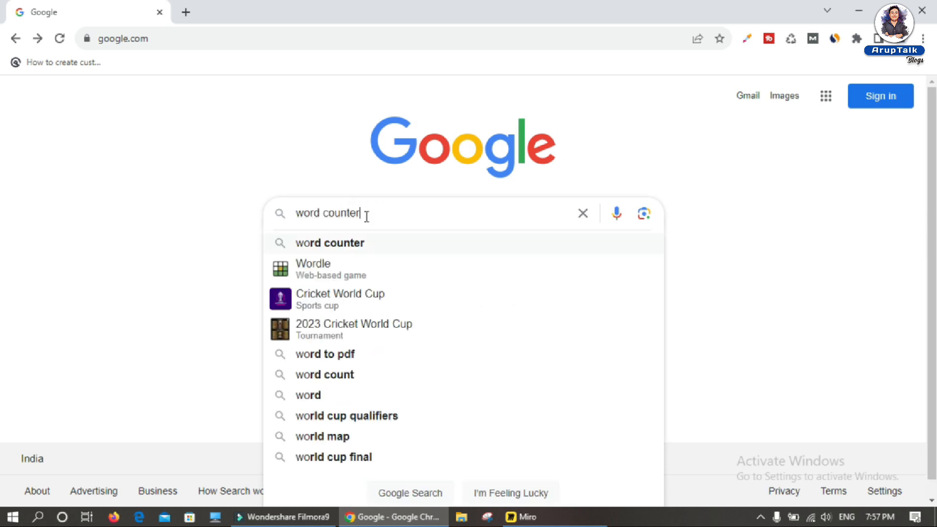
key(Return)
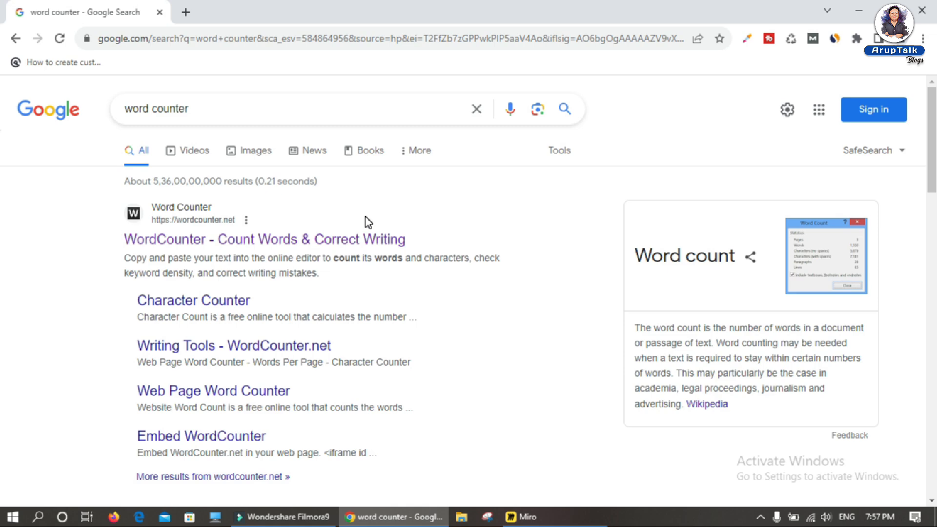
- Look through the search results and open wordcounter.net and wordcounter.io in new browser tabs
scroll(410, 315, down, 2)
scroll(409, 315, down, 8)
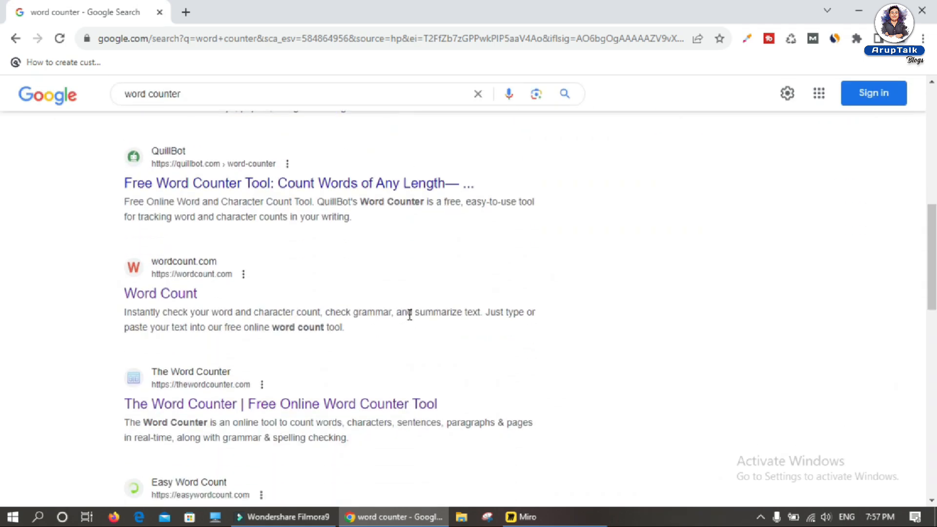
scroll(410, 315, up, 10)
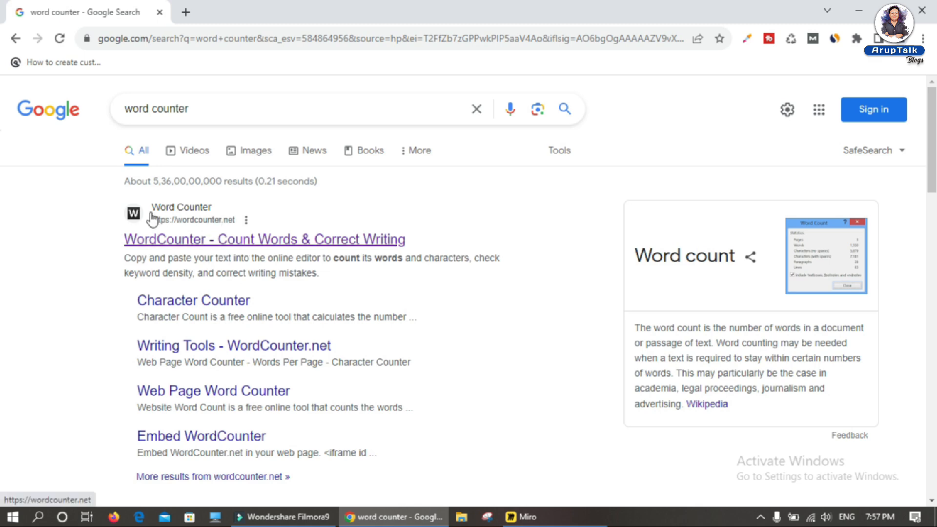
right_click(193, 221)
click(255, 233)
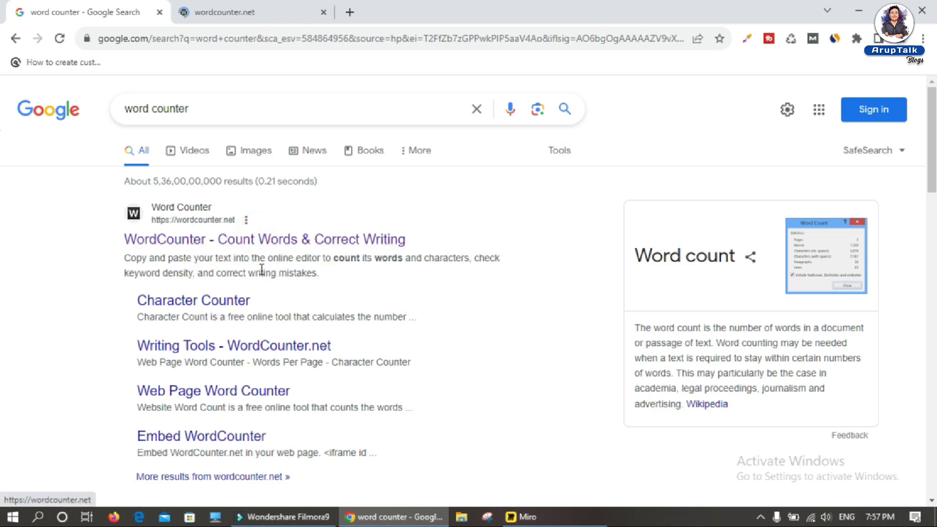
scroll(259, 269, down, 6)
right_click(194, 268)
click(242, 274)
- Open the wordcount.com and thewordcounter.com results in new browser tabs as well
scroll(344, 285, down, 1)
scroll(344, 285, down, 3)
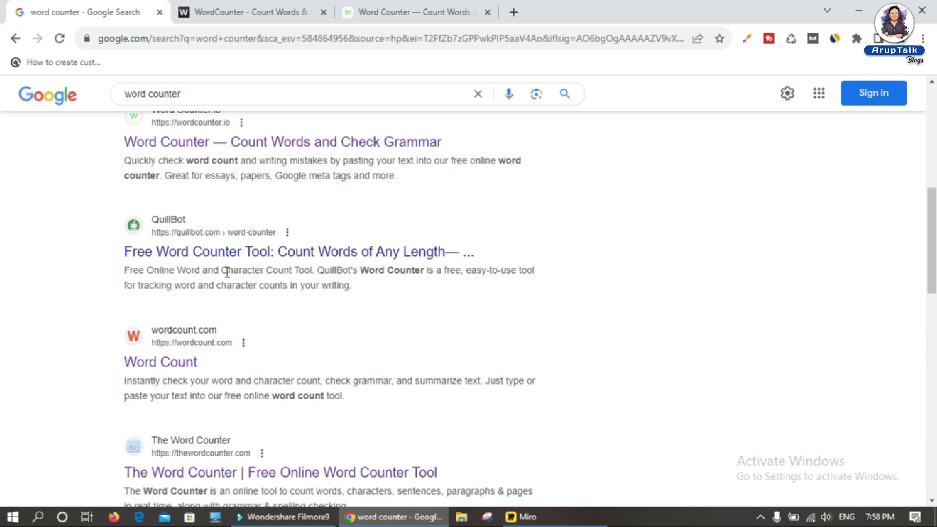
scroll(205, 269, down, 2)
scroll(211, 270, down, 1)
right_click(190, 226)
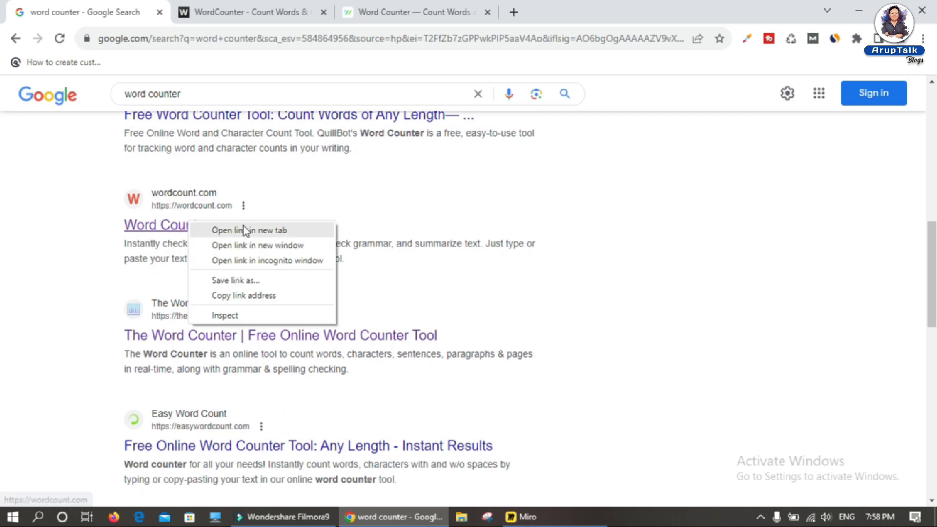
click(244, 227)
scroll(244, 226, down, 2)
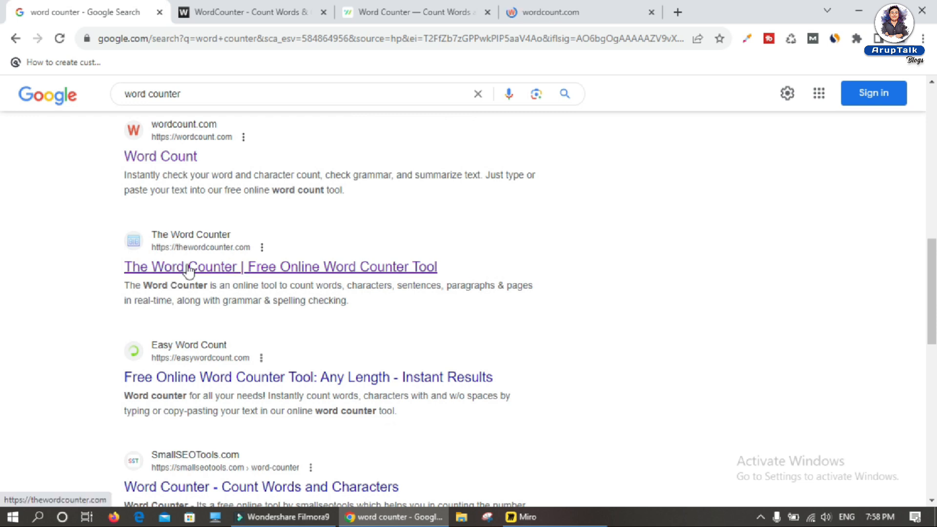
right_click(190, 268)
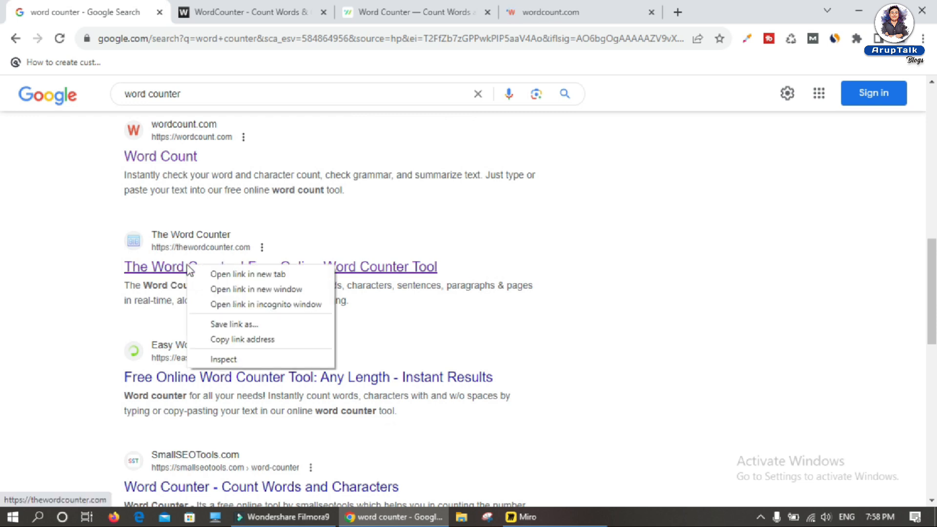
click(244, 272)
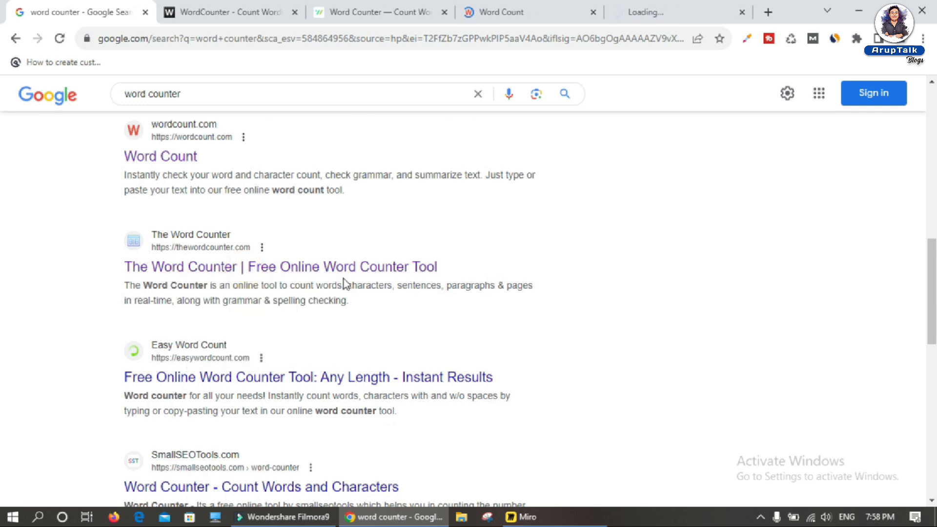
scroll(276, 329, up, 4)
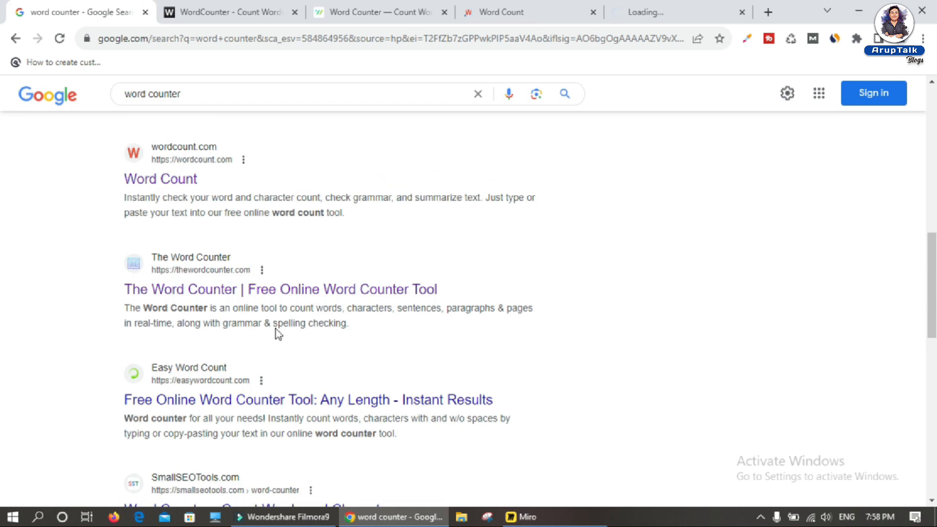
scroll(272, 225, up, 8)
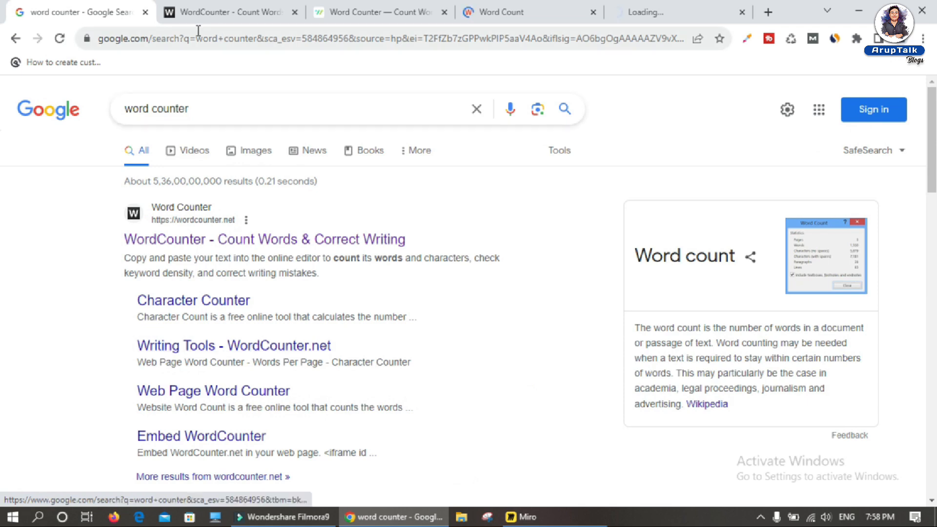
- Examine wordcounter.net's text editor, its words, characters, sentences and paragraphs details, and its keyword density list
click(215, 12)
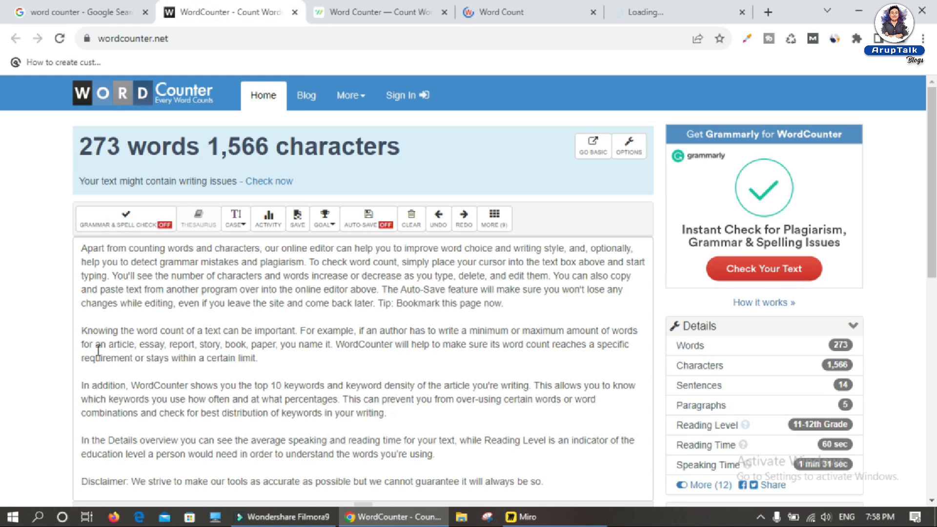
click(156, 305)
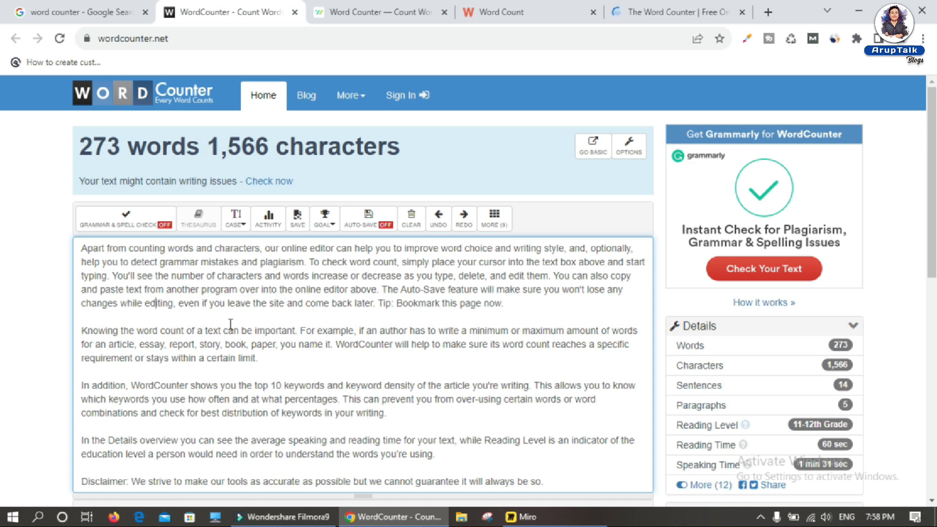
double_click(688, 345)
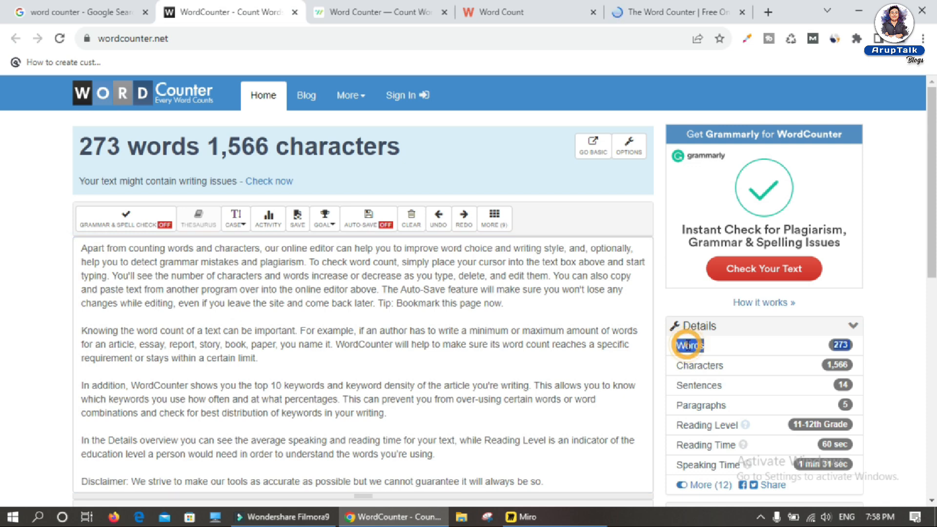
double_click(697, 365)
double_click(698, 385)
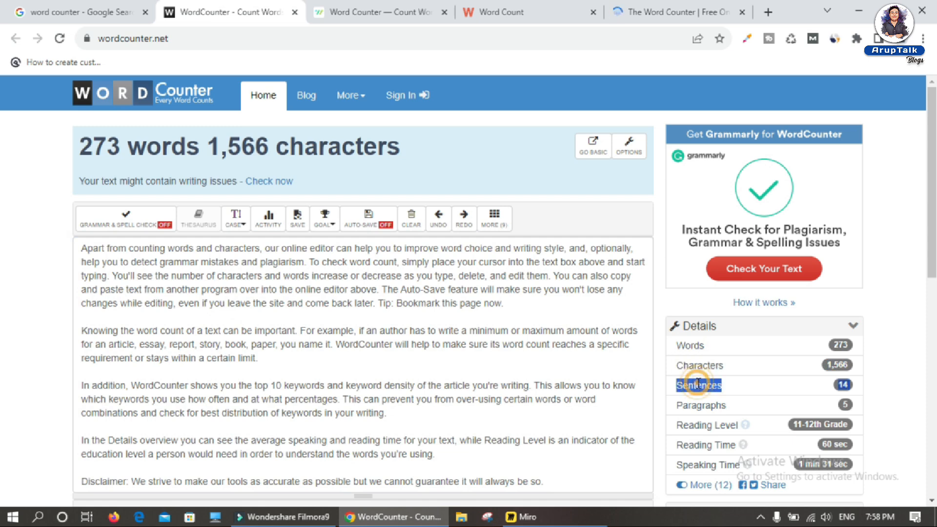
double_click(698, 406)
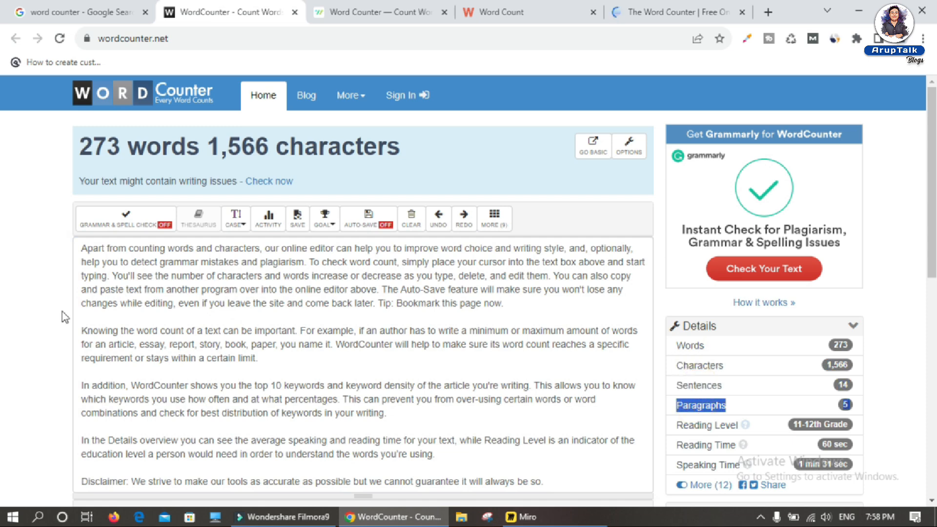
scroll(664, 461, down, 4)
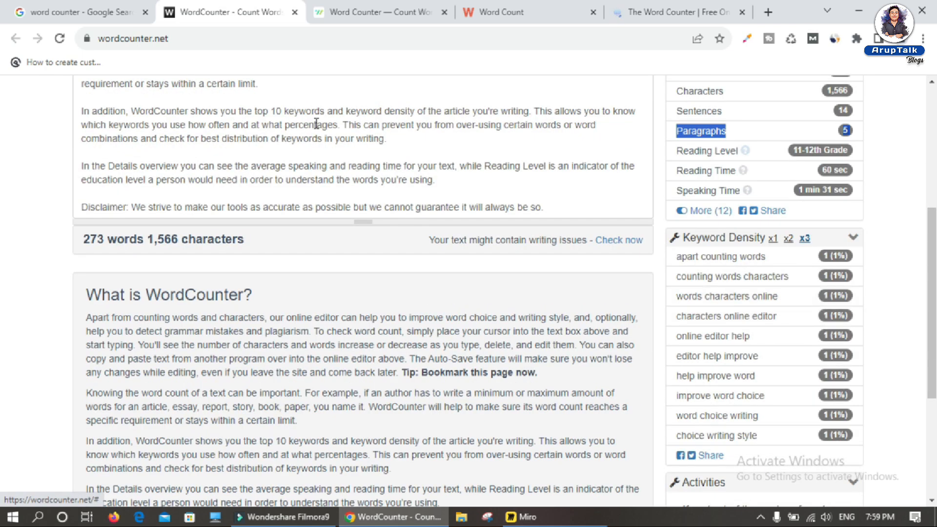
scroll(260, 198, up, 6)
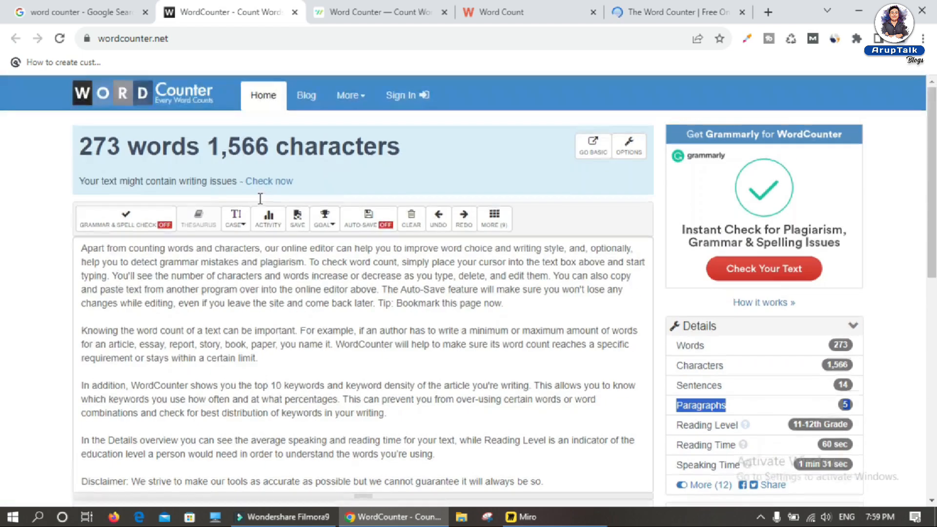
- Examine the text box and the words, characters and sentences counters on wordcounter.io
click(381, 10)
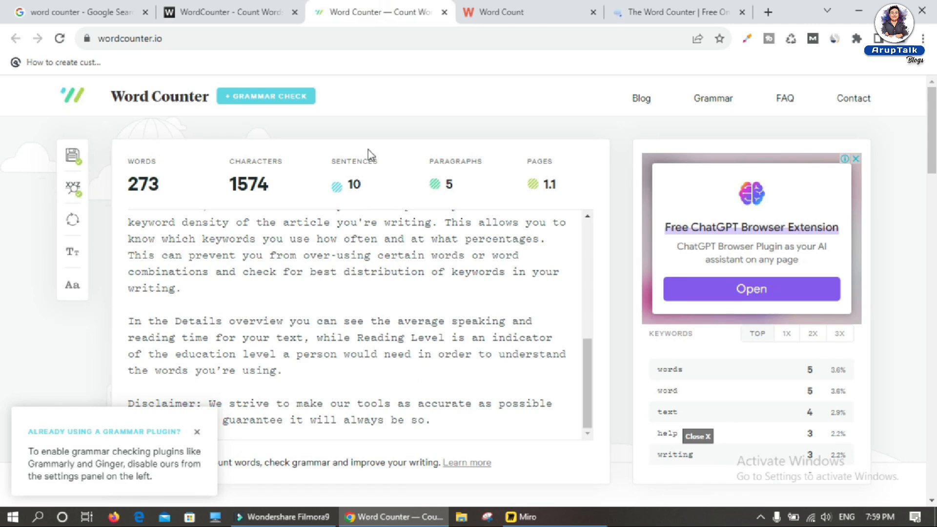
click(208, 263)
click(131, 161)
click(251, 164)
double_click(250, 164)
click(351, 162)
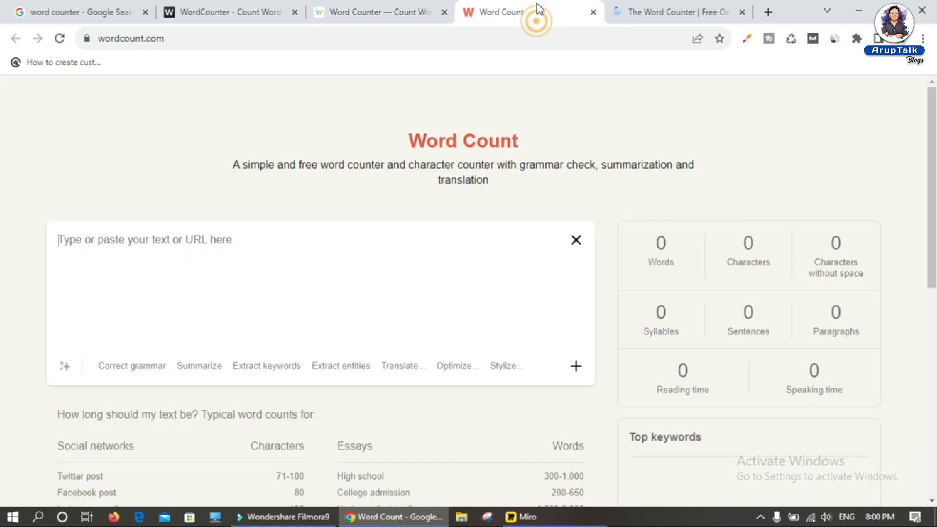
- Look over the text box and counters on wordcount.com and thewordcounter.com
click(534, 11)
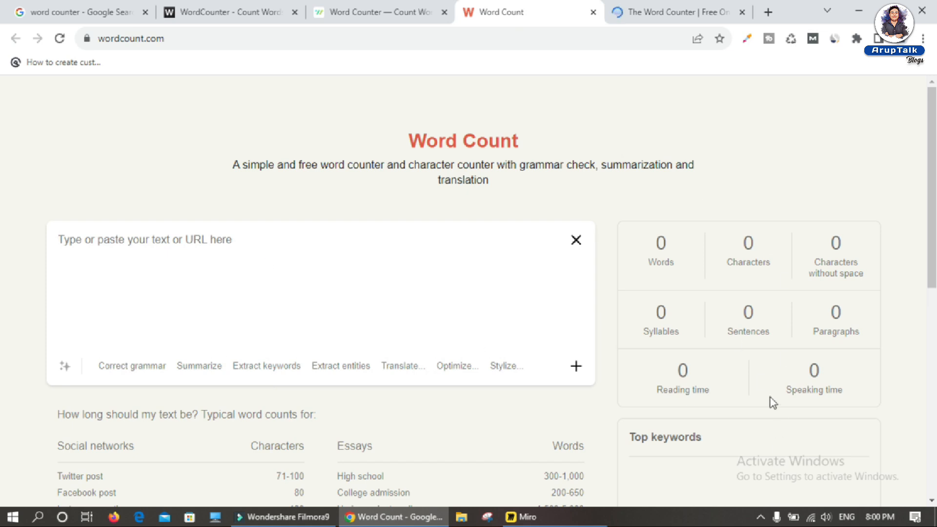
click(675, 13)
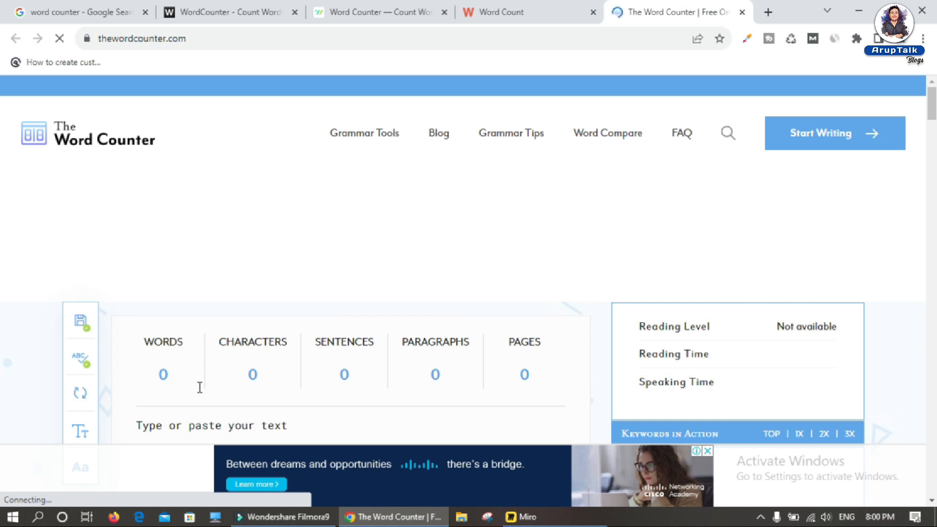
scroll(205, 390, down, 3)
click(180, 281)
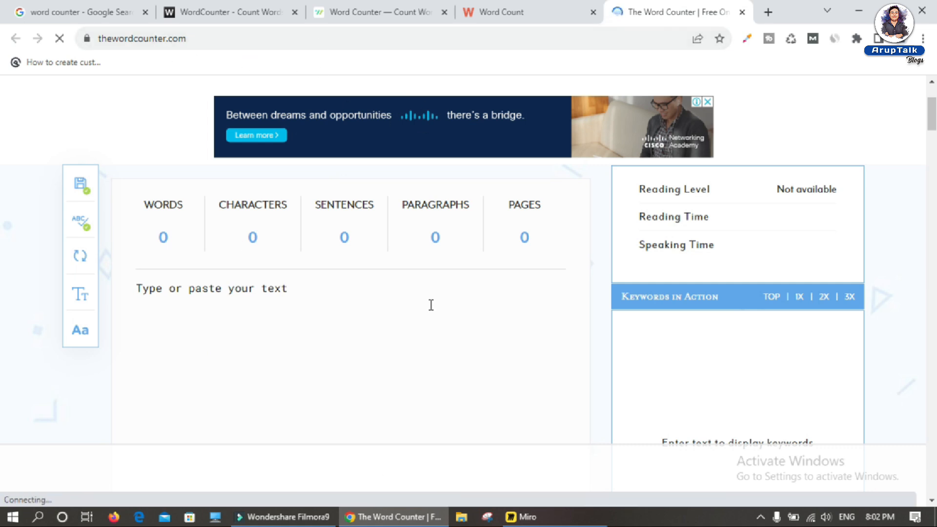
- Check thewordcounter.com's traffic in the Similarweb extension and highlight its monthly visits figure
click(832, 39)
scroll(739, 291, down, 1)
scroll(737, 287, down, 5)
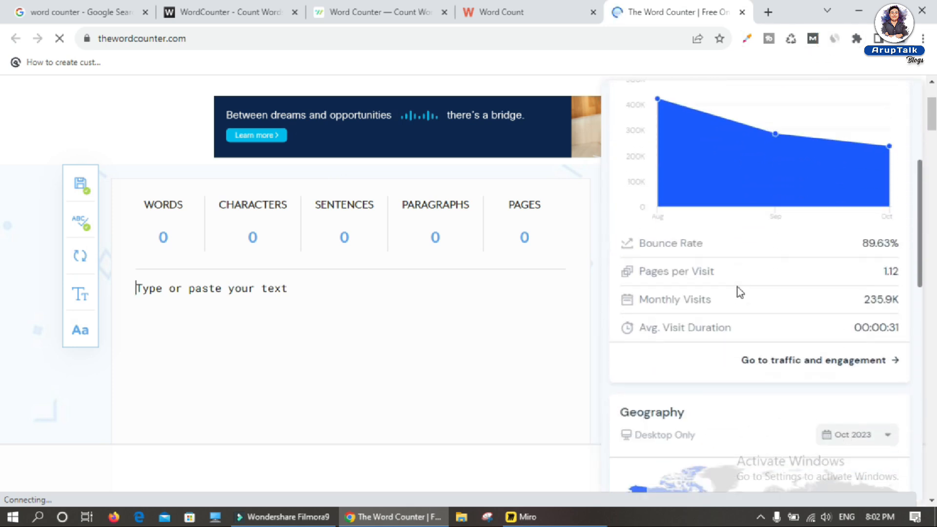
click(858, 288)
drag(876, 295, 896, 293)
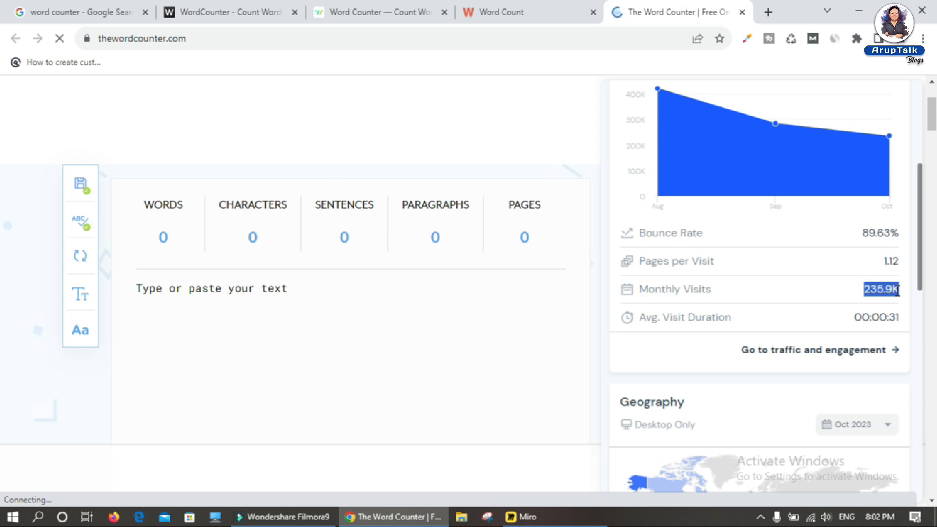
- Check wordcount.com's traffic in Similarweb and highlight its monthly visits figure
click(495, 11)
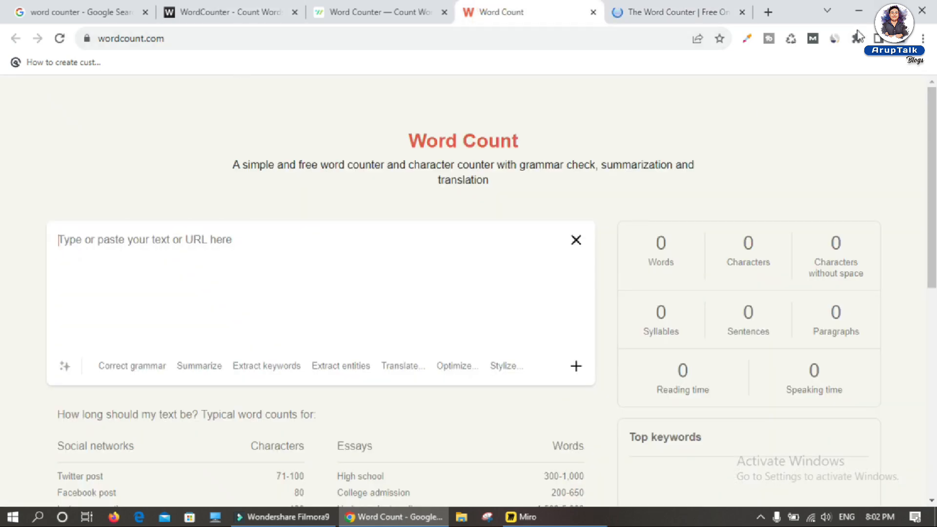
click(835, 39)
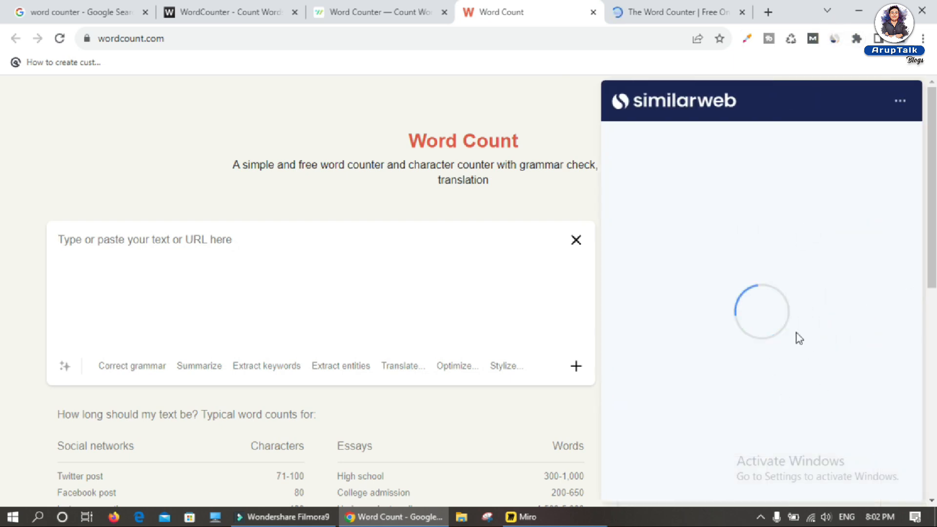
scroll(796, 333, down, 7)
drag(862, 221, 901, 220)
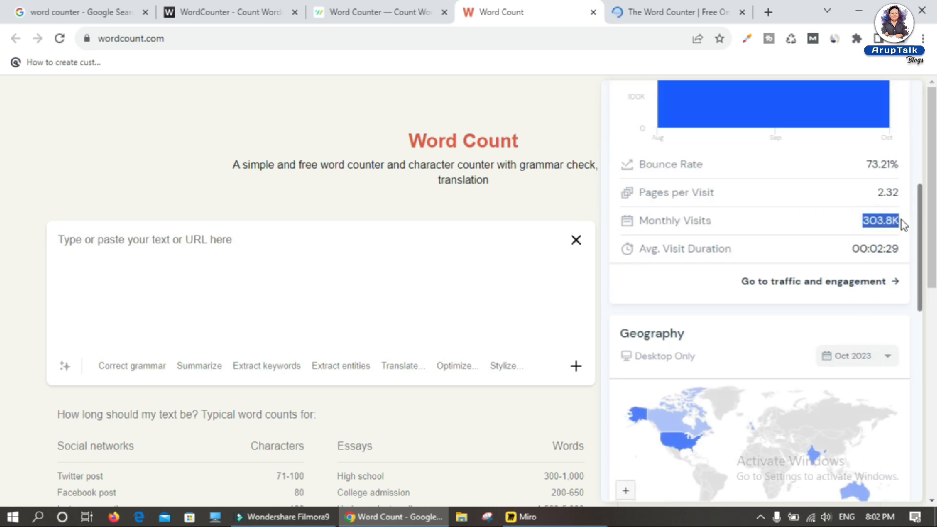
- Check wordcounter.io's Similarweb monthly visits, site ranks and Visits Over Time chart, highlighting the monthly visits figure
click(351, 15)
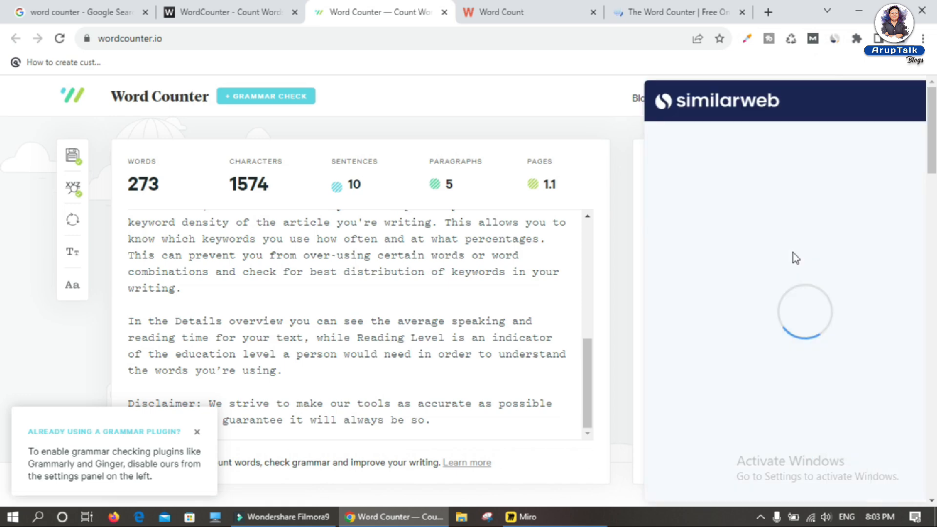
scroll(789, 285, down, 5)
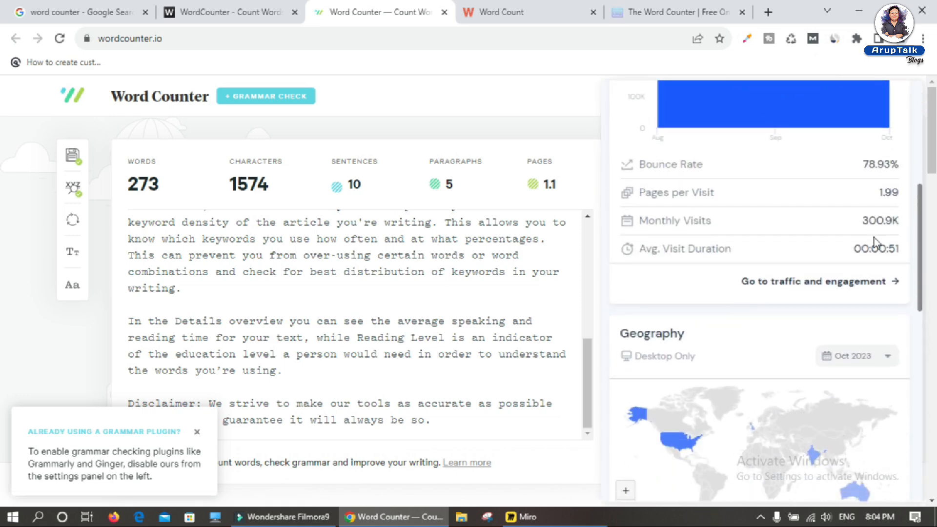
drag(853, 221, 916, 229)
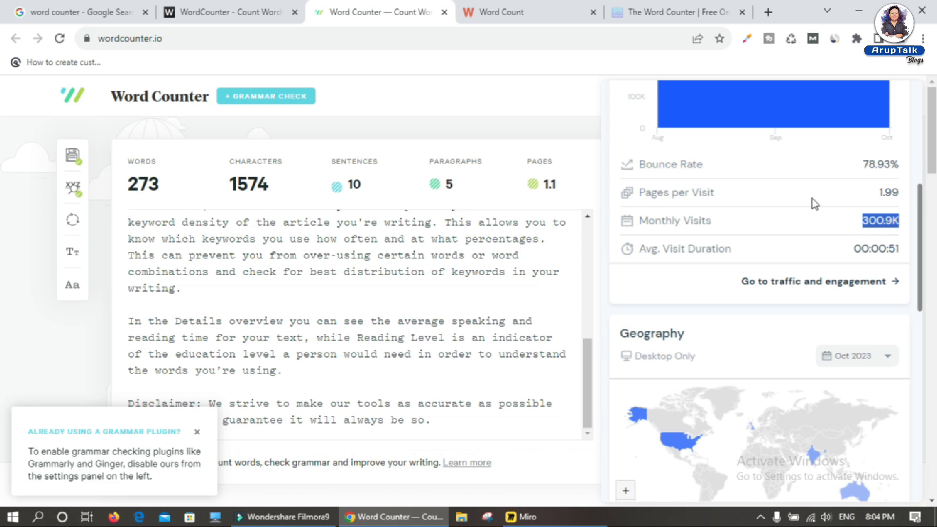
scroll(800, 240, up, 5)
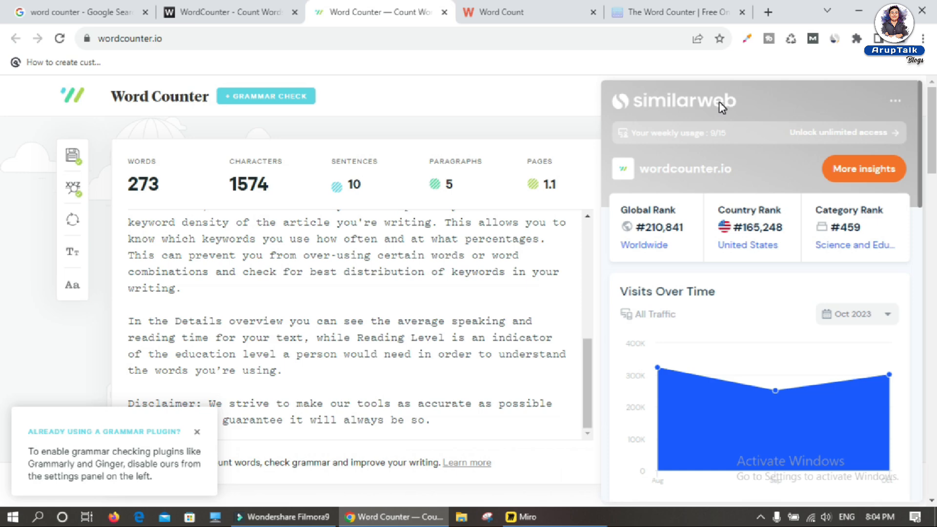
scroll(835, 329, down, 5)
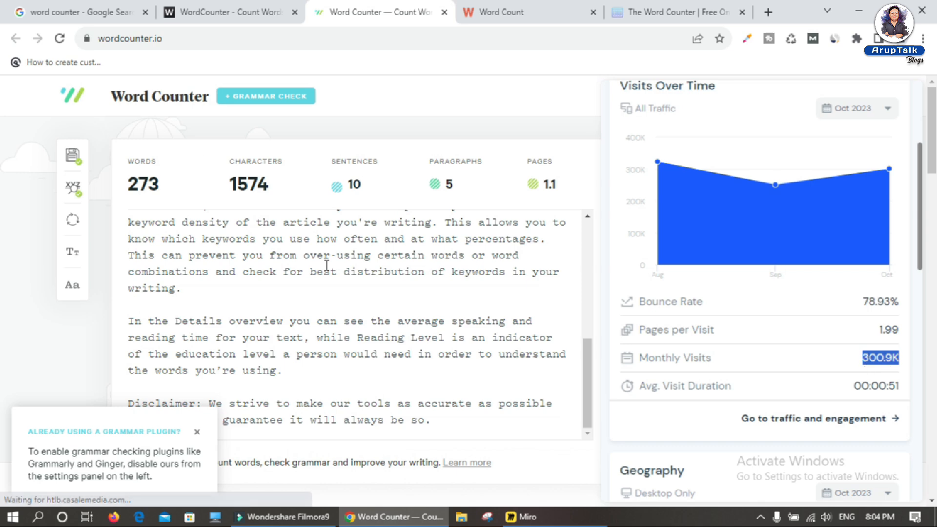
- Highlight wordcounter.net's monthly visits in Similarweb and compare them with the site's position in the Google results
click(213, 7)
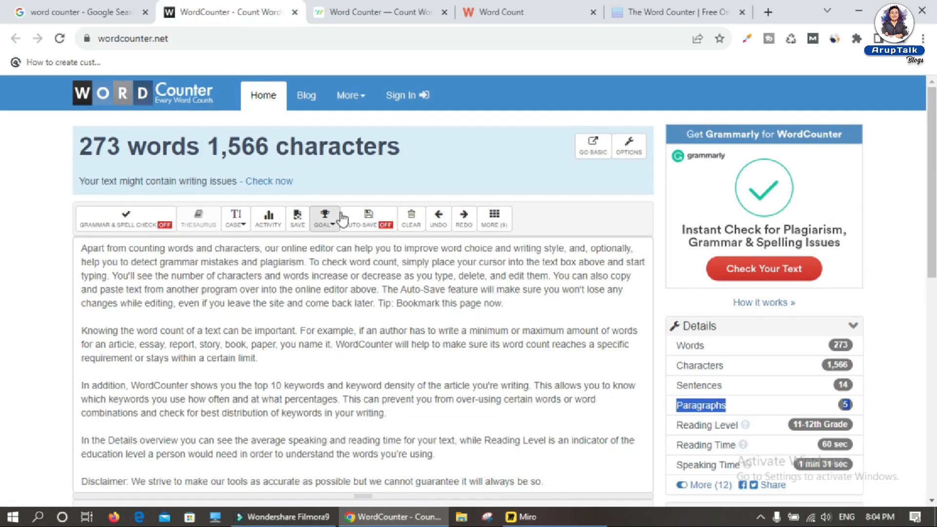
click(830, 40)
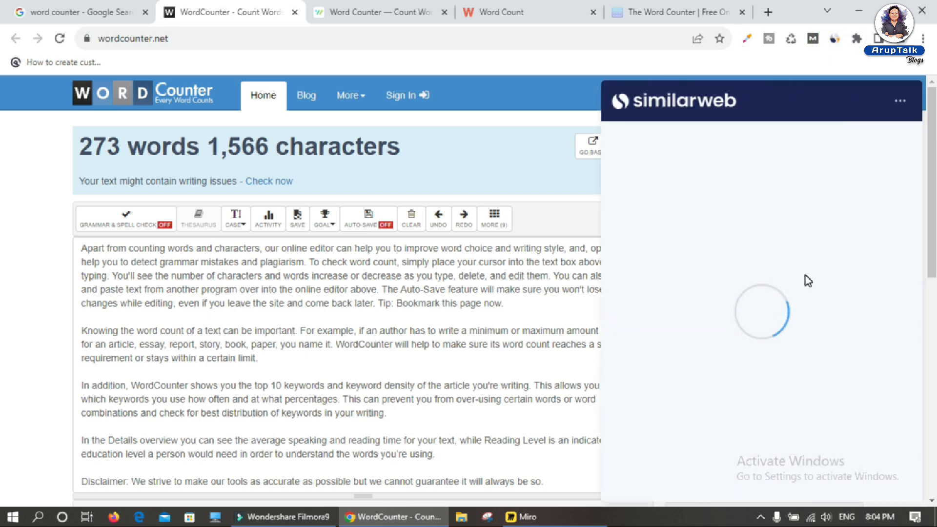
scroll(805, 275, down, 5)
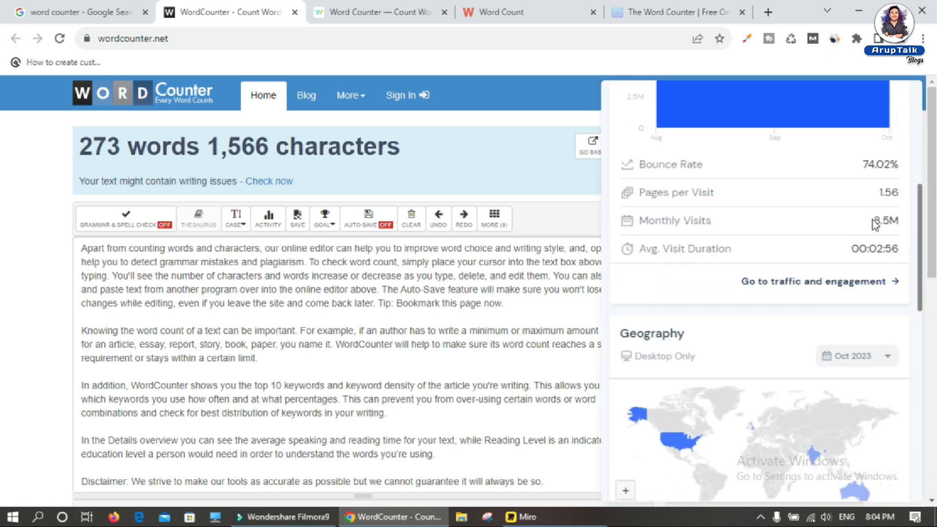
drag(871, 220, 899, 218)
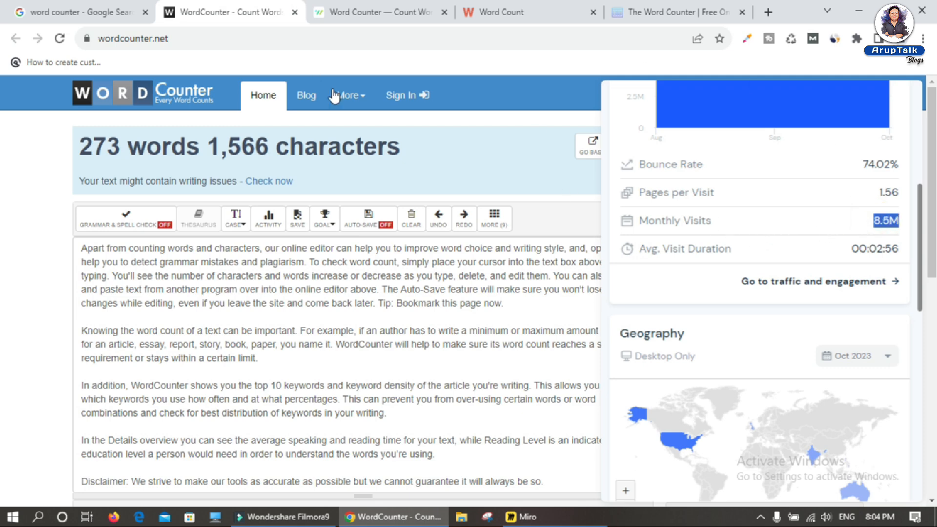
click(53, 11)
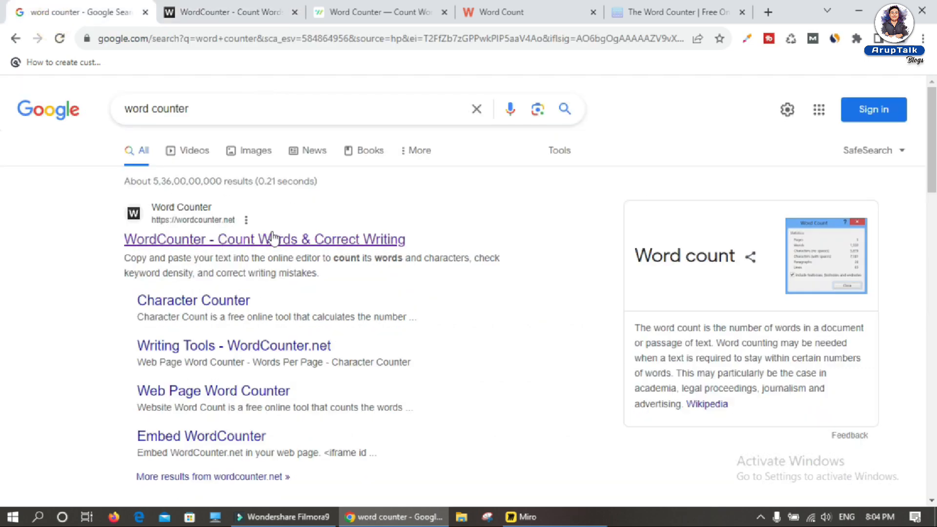
click(219, 10)
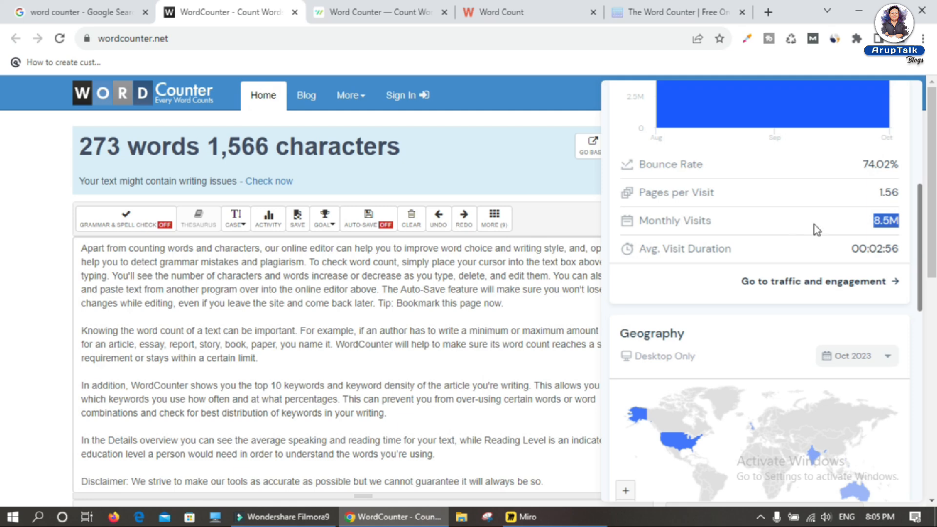
- Open the Windows Calculator and multiply 0.10 by 300000
click(13, 516)
click(162, 388)
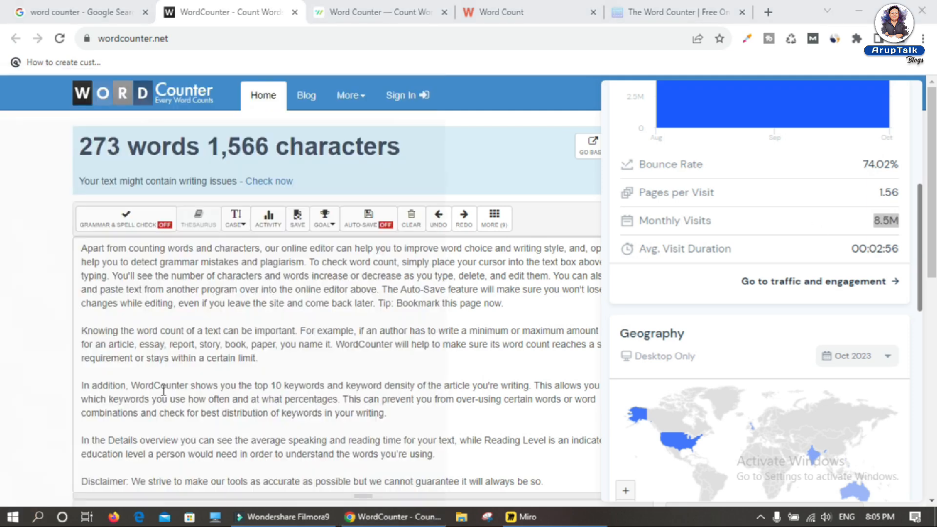
key(super)
text(cal)
key(Escape)
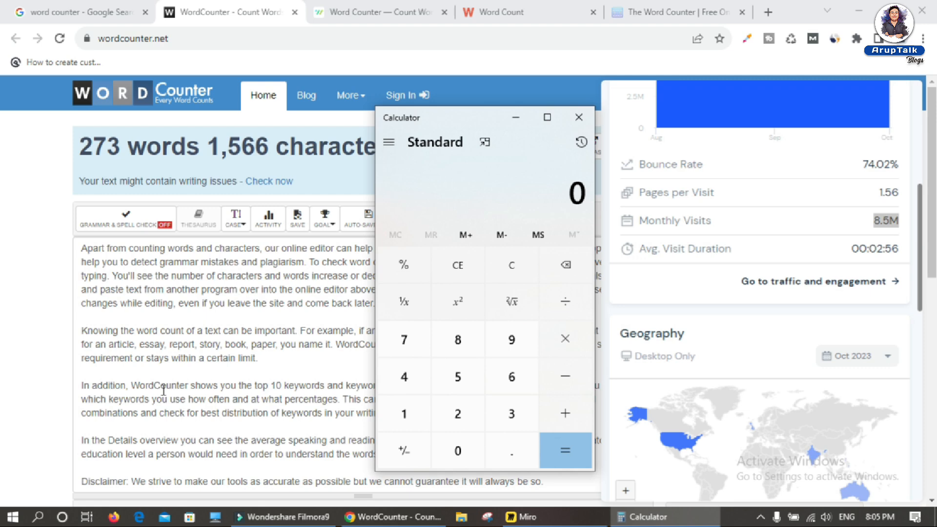
text(.10)
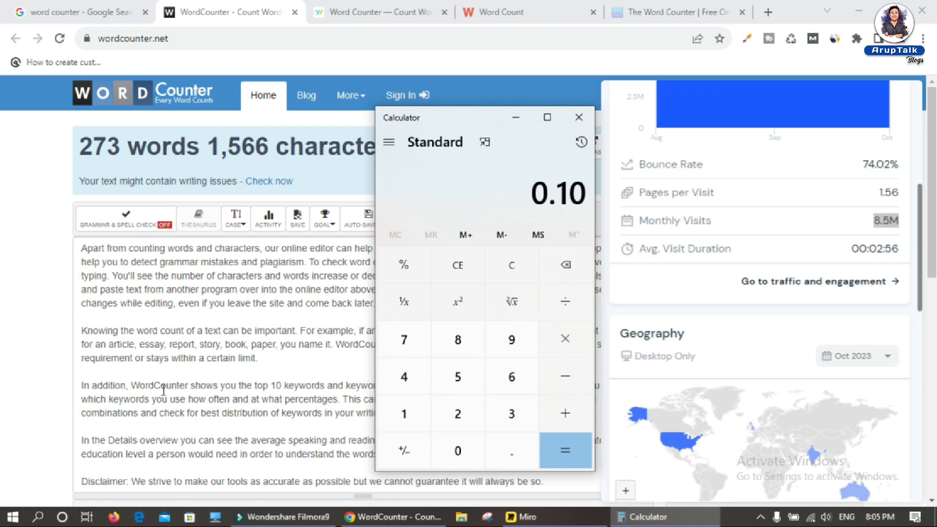
text(*300000)
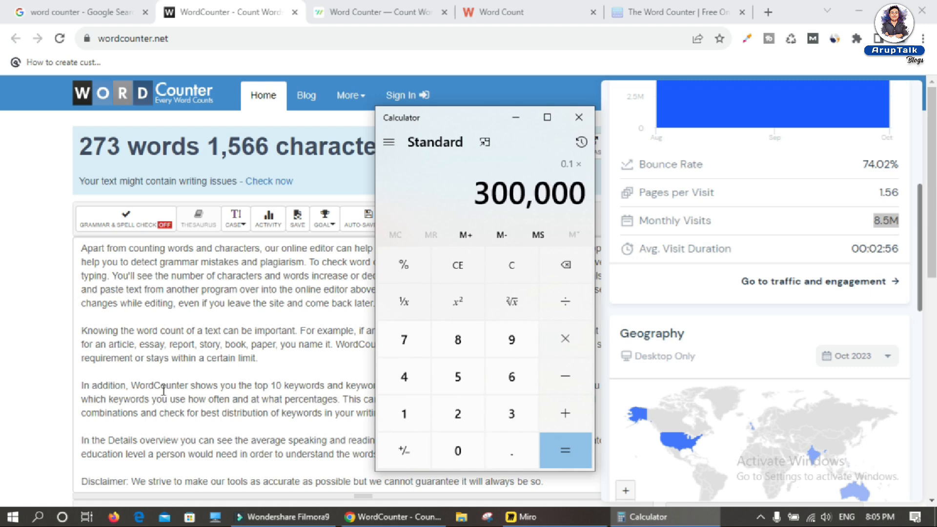
key(Return)
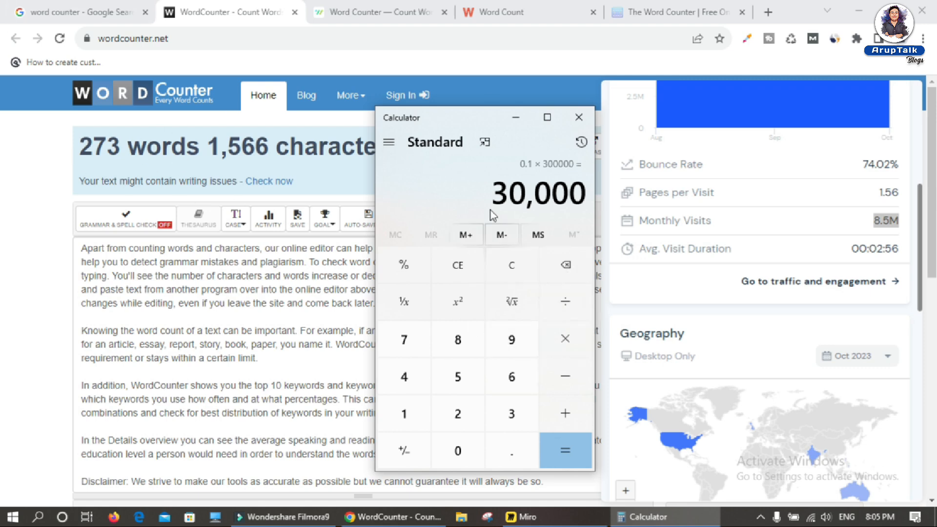
click(488, 194)
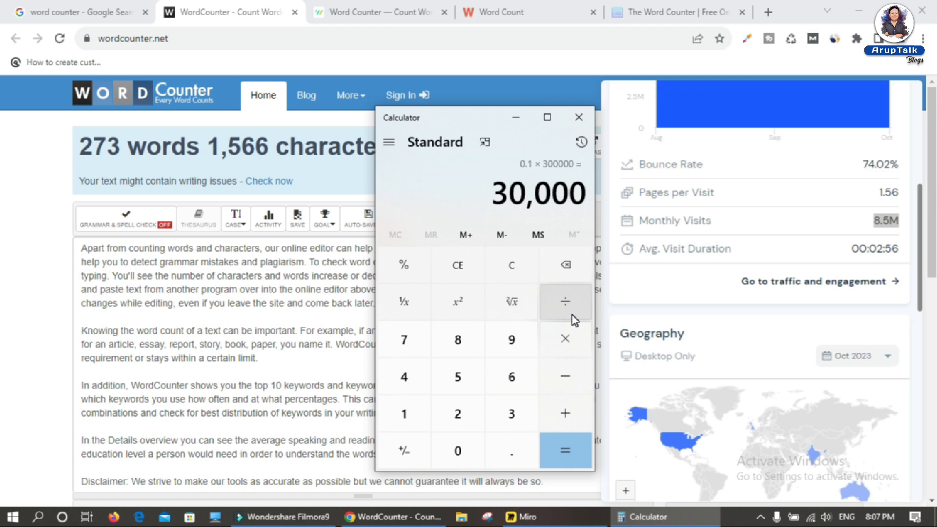
- Dismiss the Similarweb traffic overlays on the wordcounter.net and wordcounter.io pages
click(274, 301)
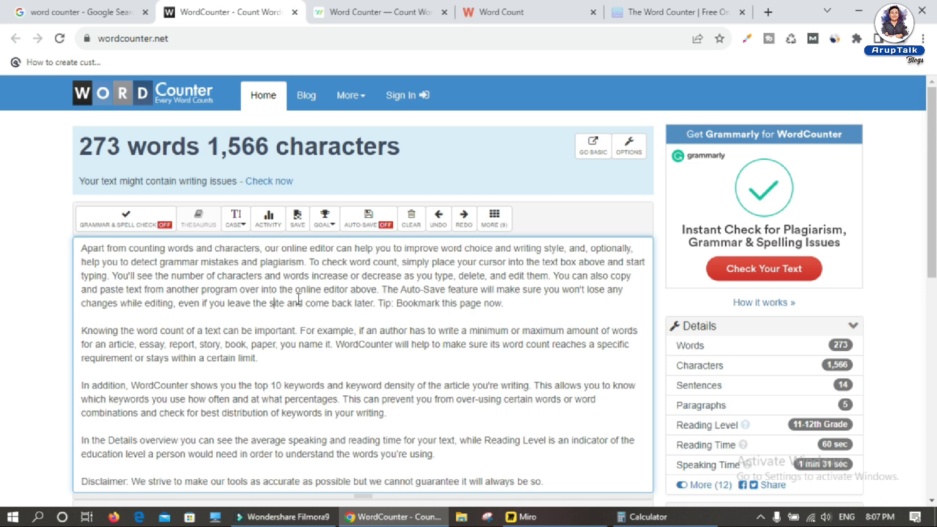
click(382, 23)
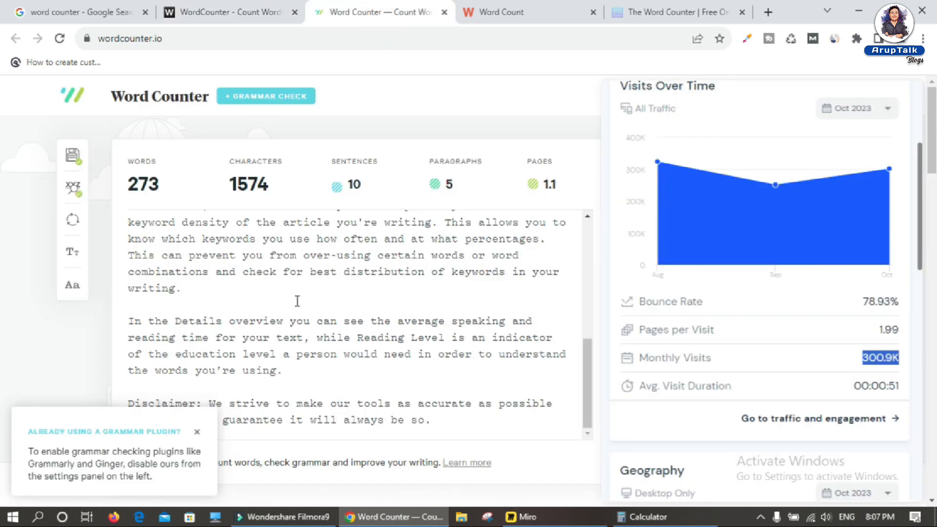
click(430, 293)
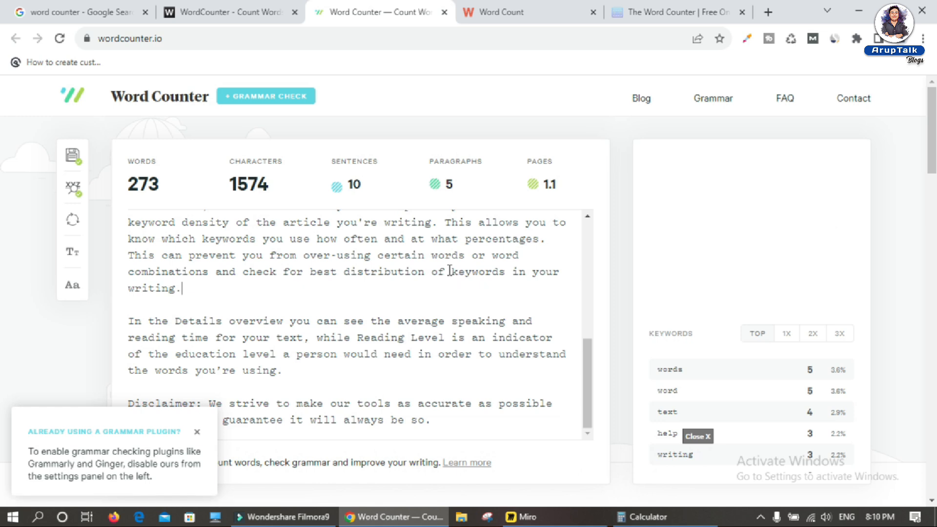
- Switch to the Word Counter mind map in Miro and expand the Domain and Domain Selection Guide branches
click(524, 516)
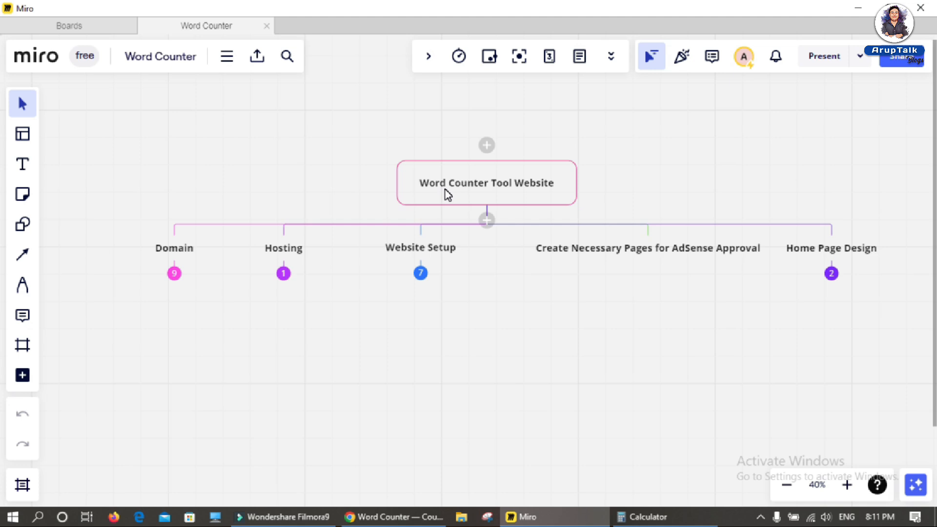
click(173, 274)
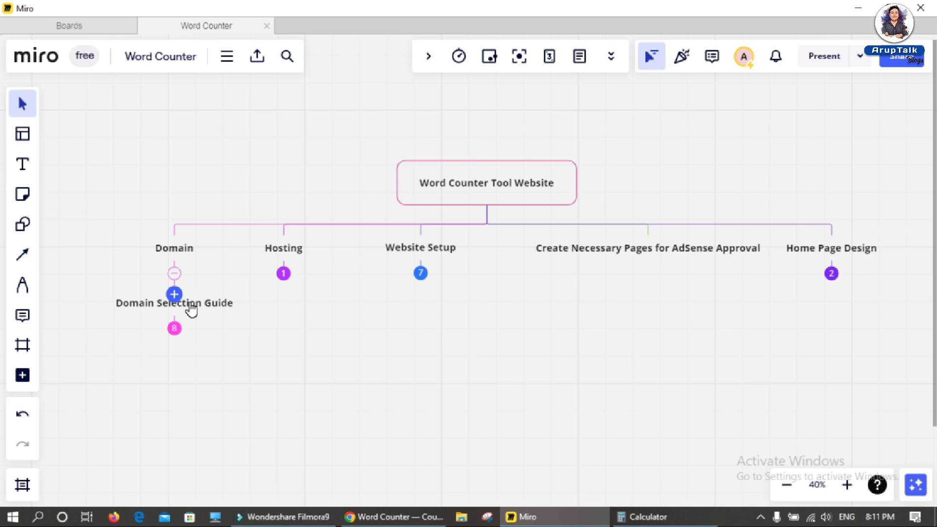
click(174, 329)
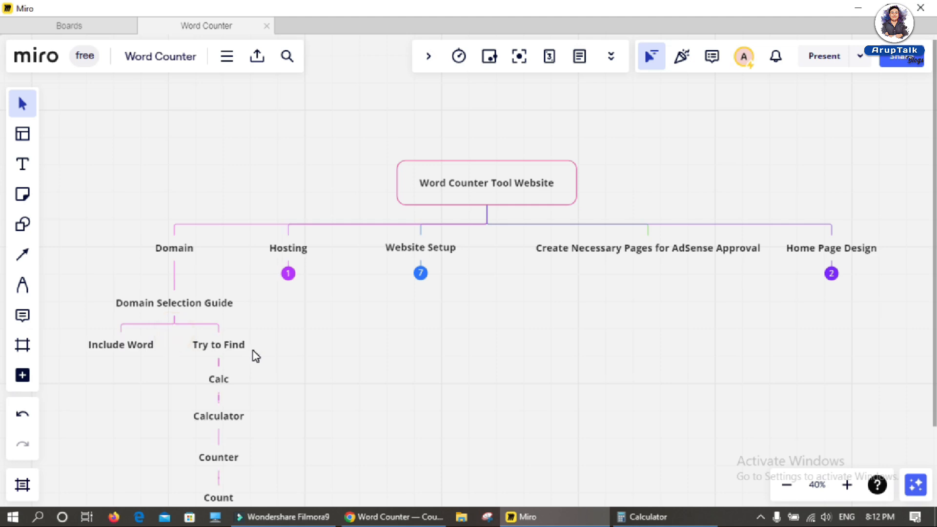
scroll(226, 309, down, 1)
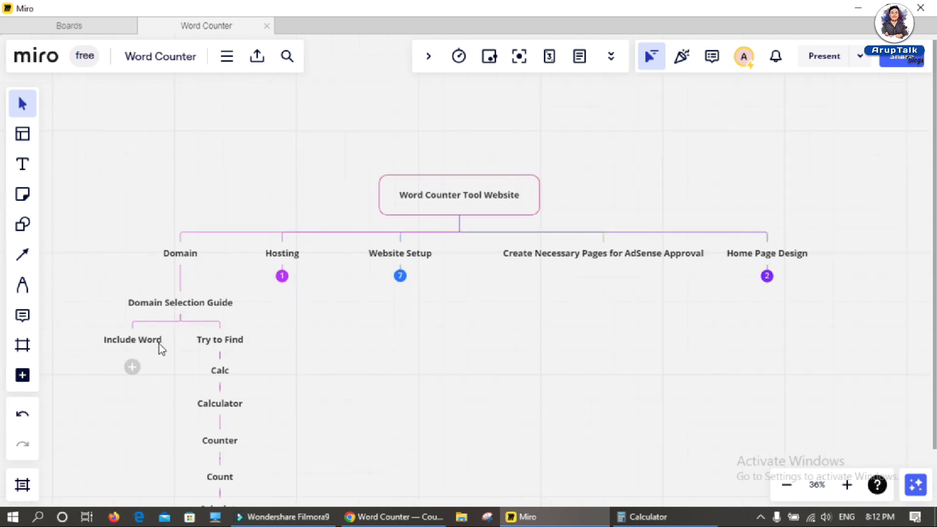
scroll(160, 345, up, 3)
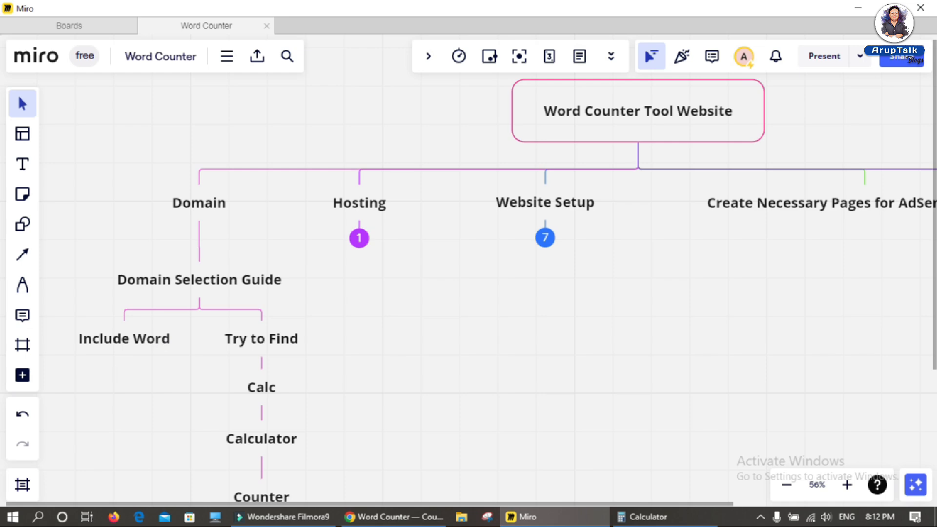
- Switch to Chrome and compare the domain names of the wordcounter.io, wordcounter.net and wordcount.com sites
click(385, 516)
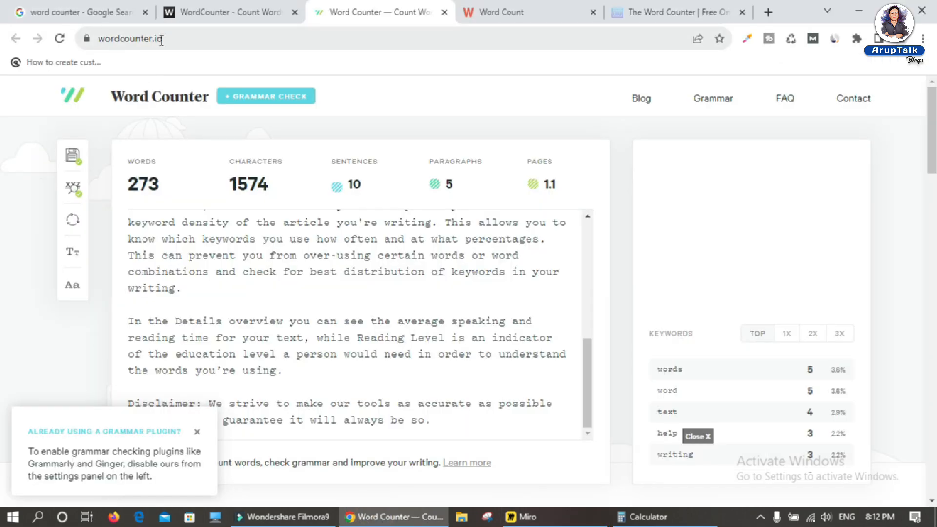
click(256, 22)
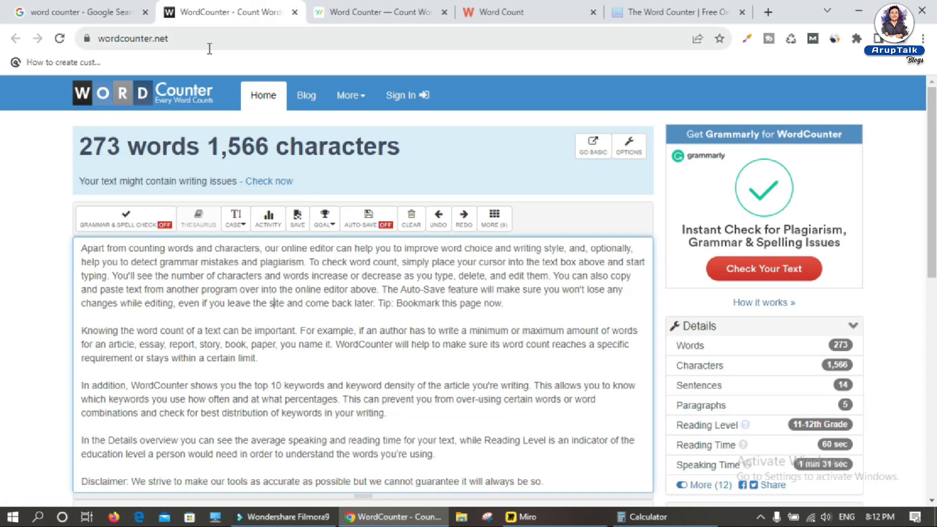
click(493, 14)
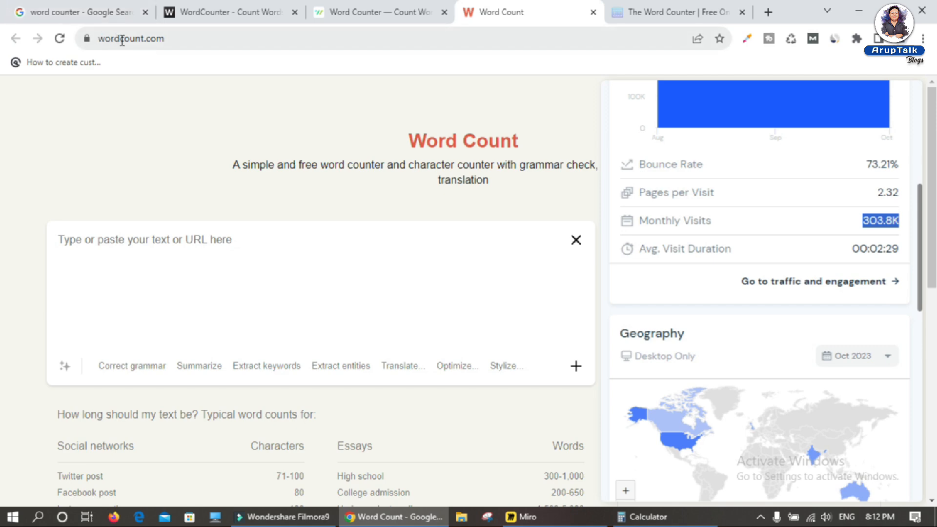
- Return to the Miro mind map, review the Domain Selection Guide keywords, and expand the Hosting branch
click(521, 517)
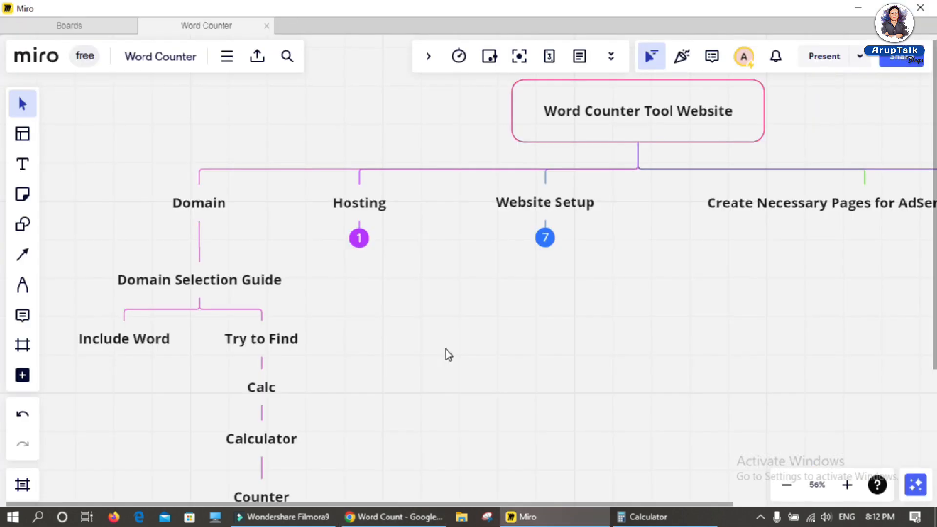
scroll(397, 327, down, 4)
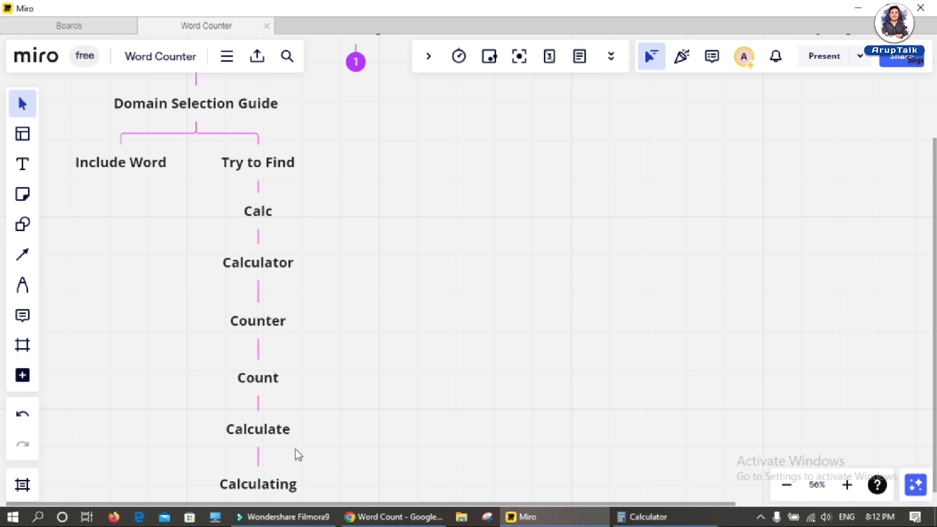
scroll(366, 402, down, 3)
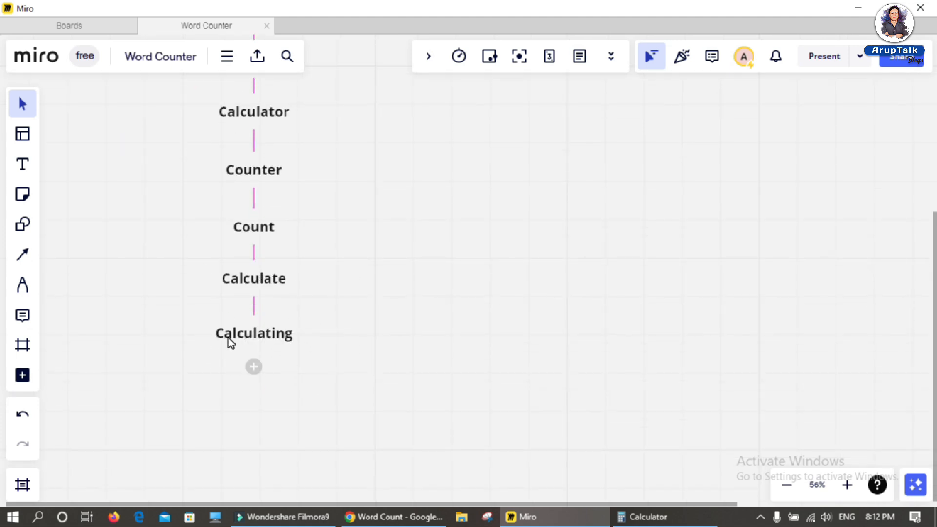
scroll(266, 223, up, 3)
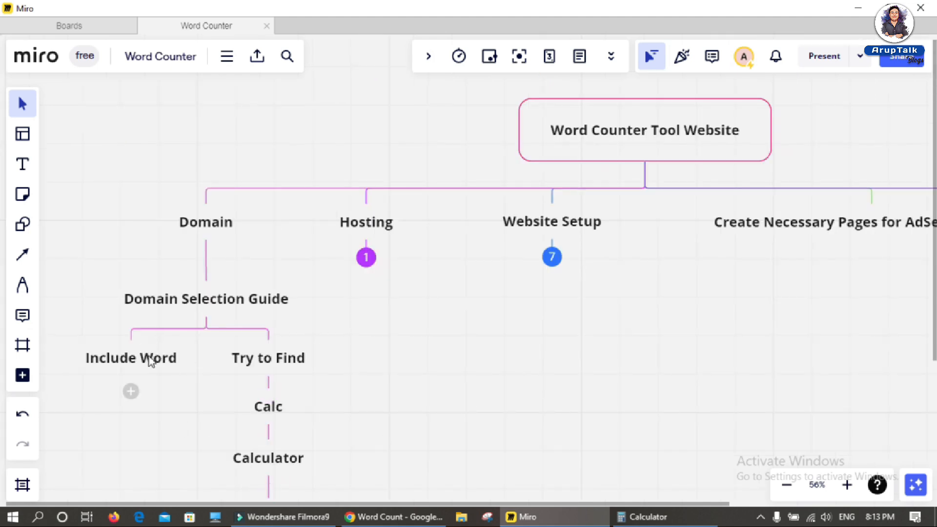
drag(431, 419, 434, 324)
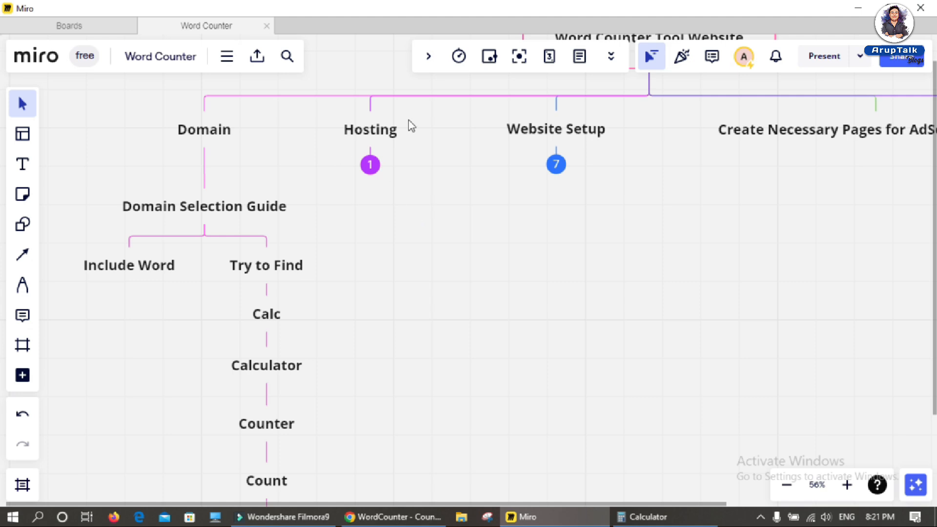
click(371, 166)
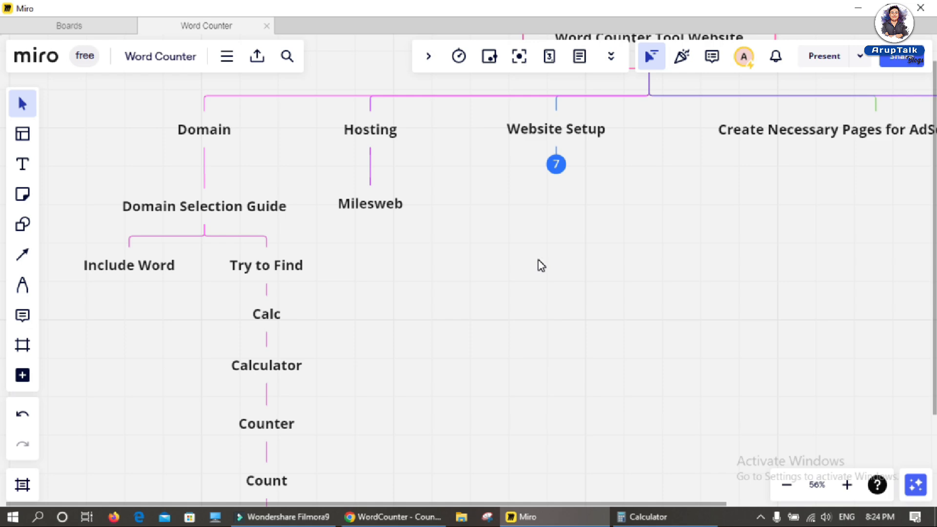
- Switch to the MilesWeb page in Chrome and highlight the Ignite, Elite and Stellar hosting plan names
click(391, 516)
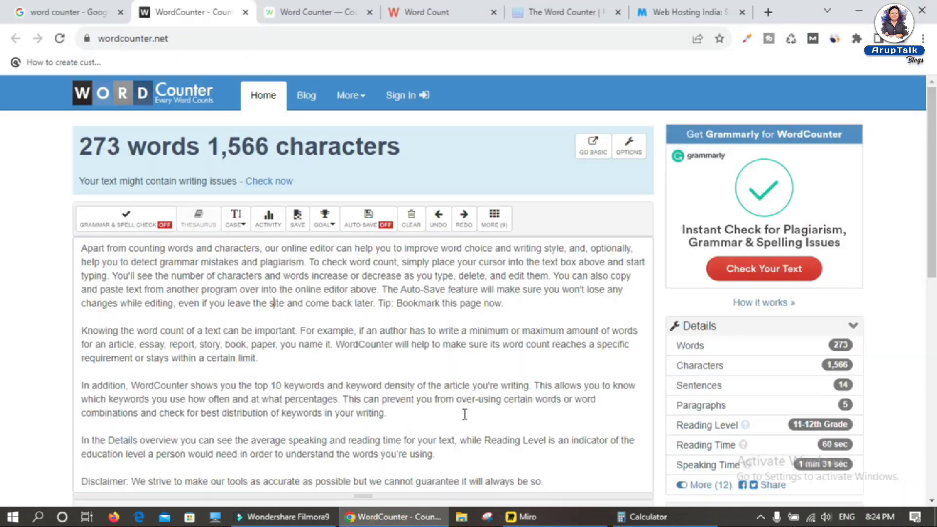
click(702, 13)
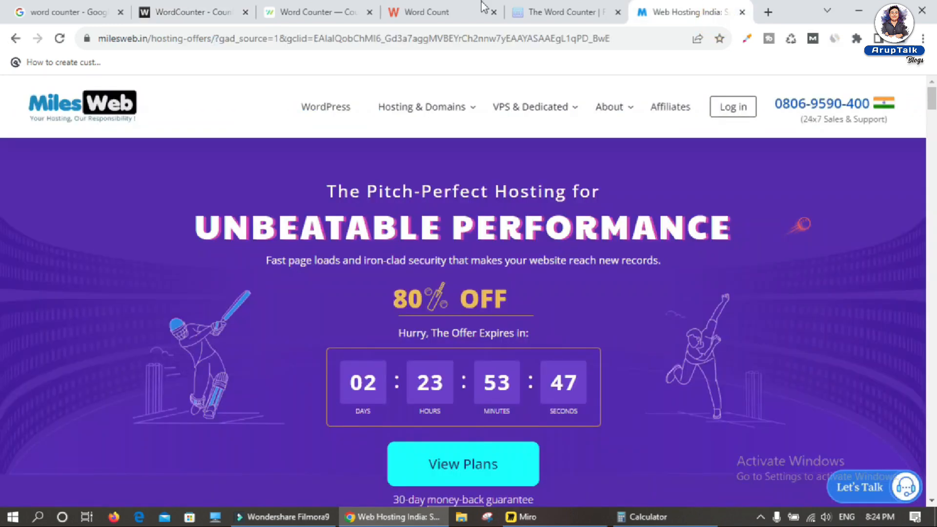
mouse_move(425, 106)
scroll(648, 369, down, 10)
scroll(649, 372, down, 4)
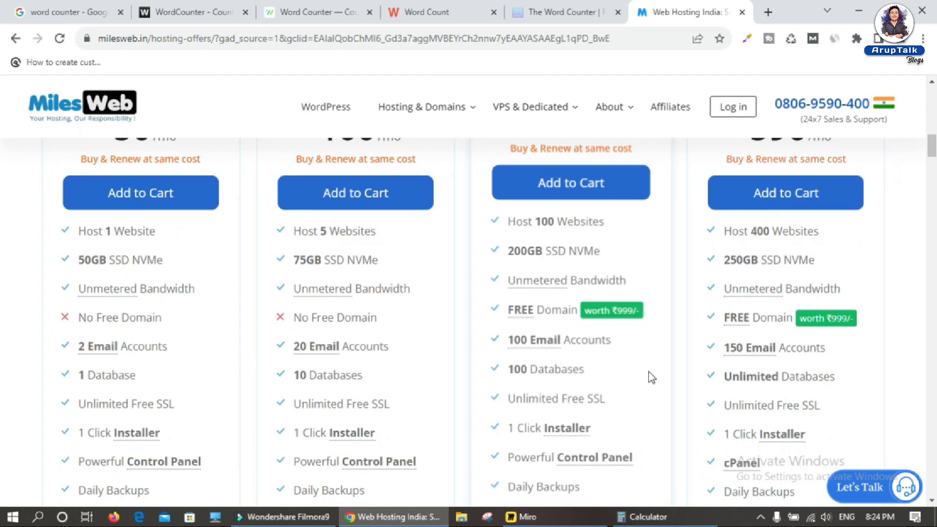
scroll(648, 372, up, 4)
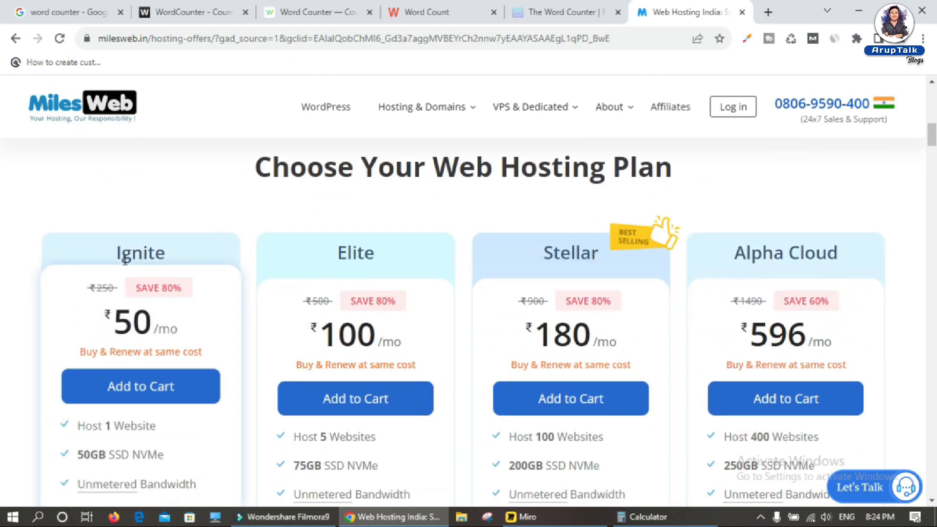
double_click(141, 253)
double_click(344, 251)
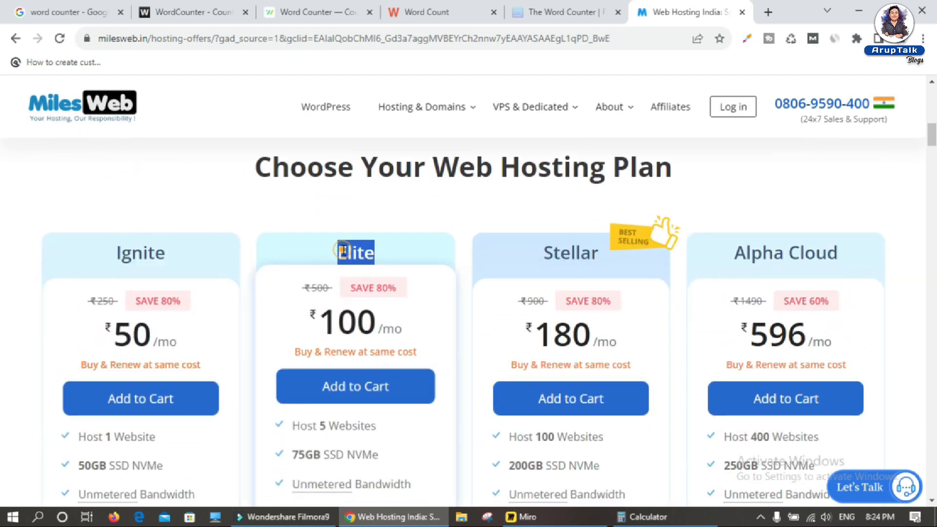
double_click(566, 252)
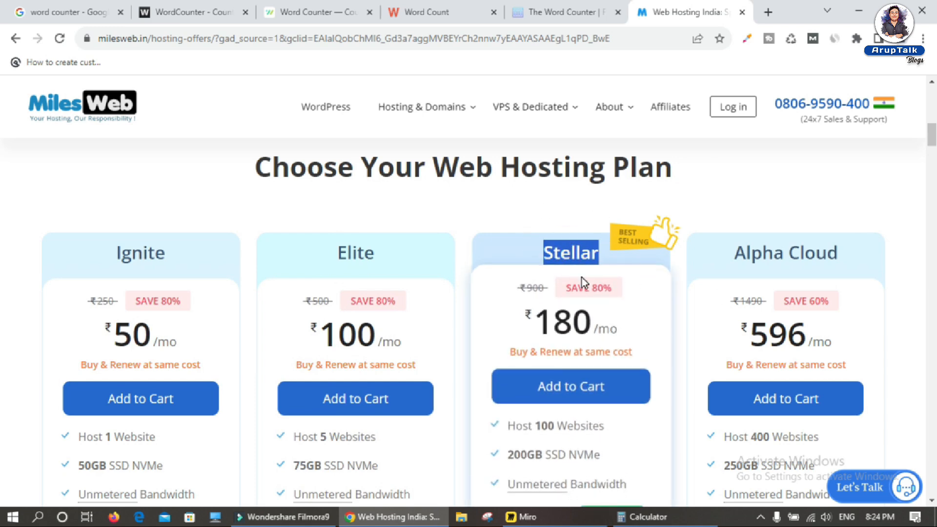
- Highlight the Stellar plan's features, including the free domain, website hosting, 200GB storage, unmetered bandwidth and unlimited free SSL
scroll(613, 293, down, 3)
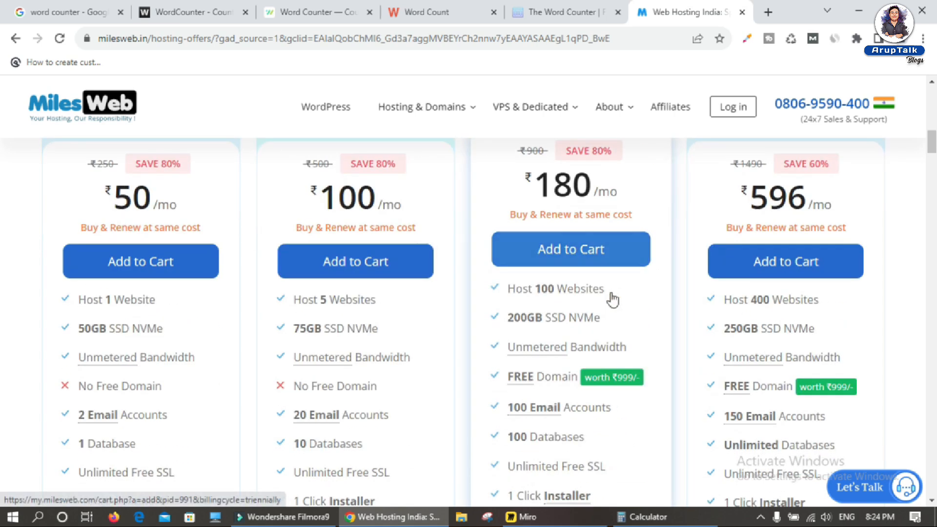
drag(508, 377, 578, 380)
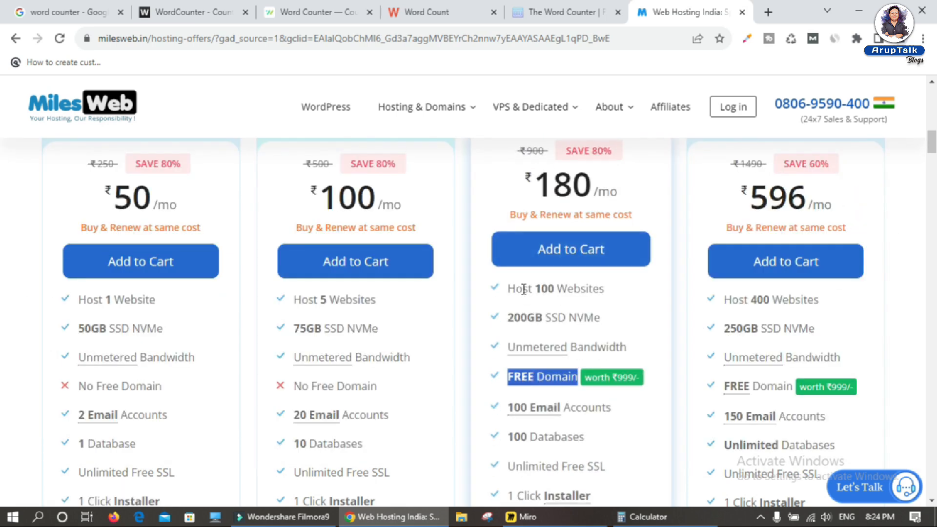
double_click(519, 288)
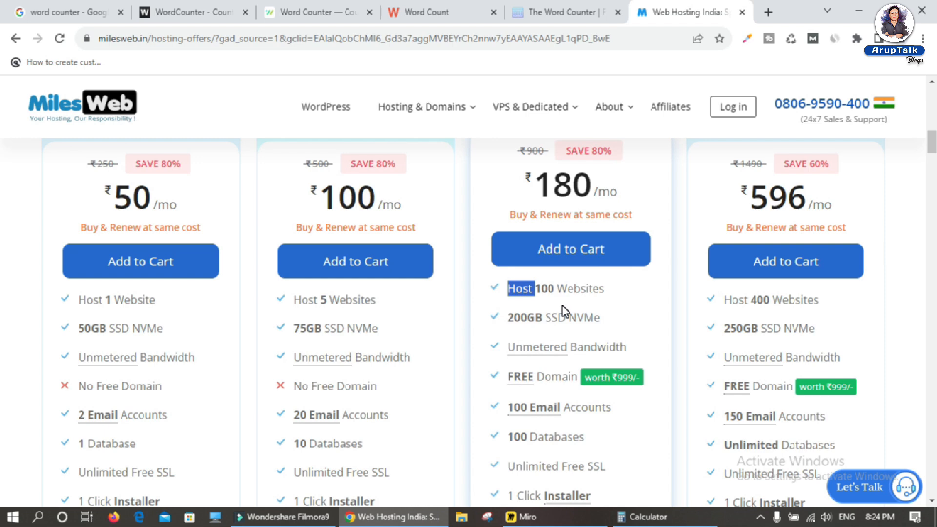
double_click(517, 318)
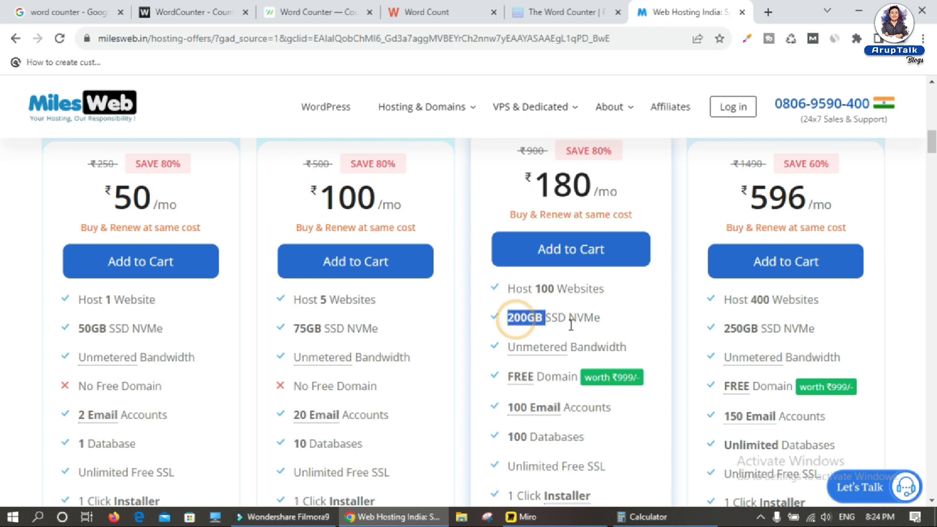
drag(508, 347, 647, 350)
drag(521, 436, 608, 471)
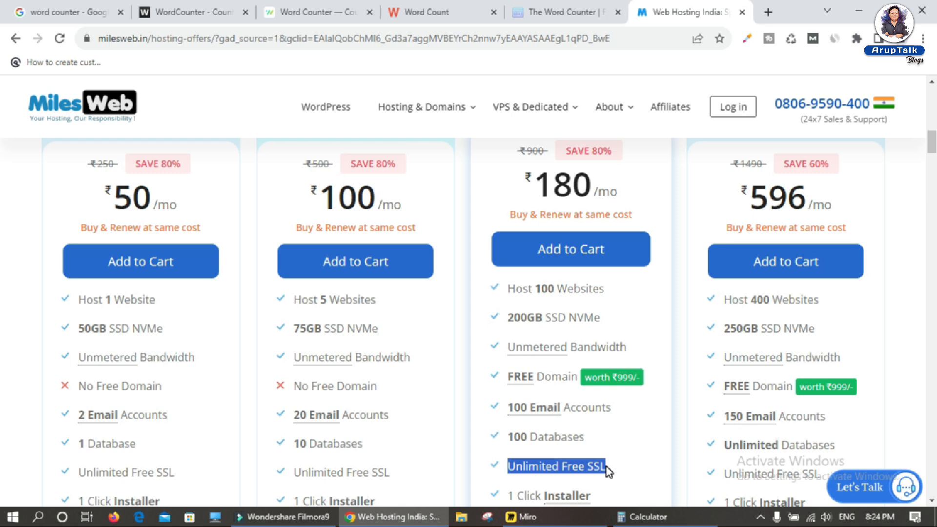
- Add the Stellar hosting plan to the cart and check whether wordcountertool.com can be registered as a new domain
click(576, 251)
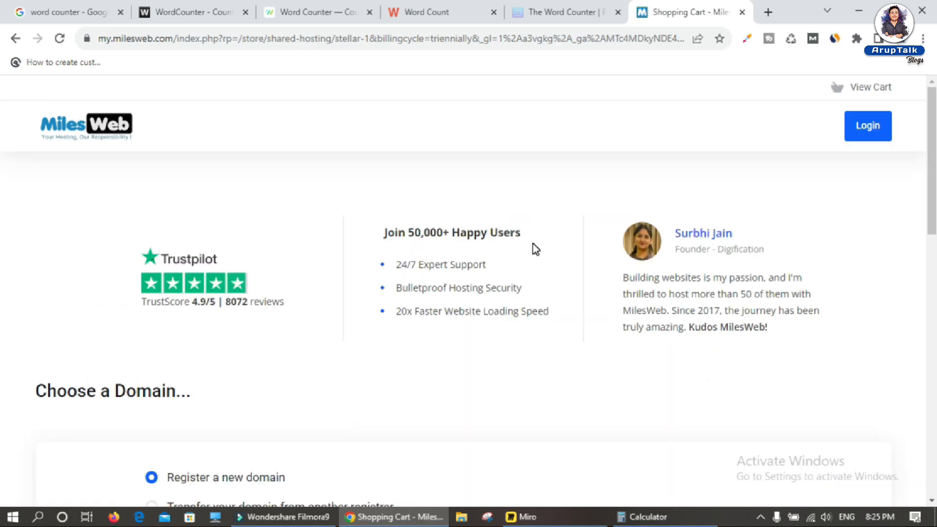
scroll(185, 327, down, 3)
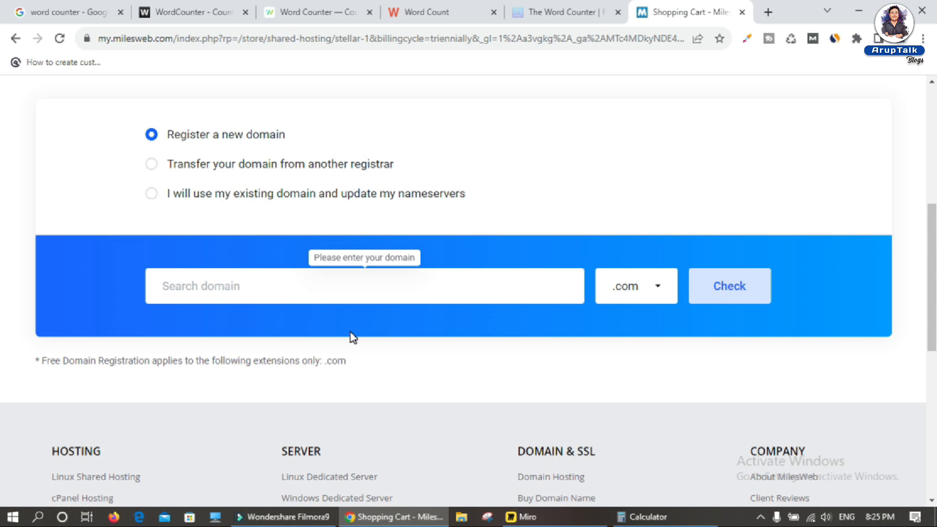
click(207, 286)
text(word countertool)
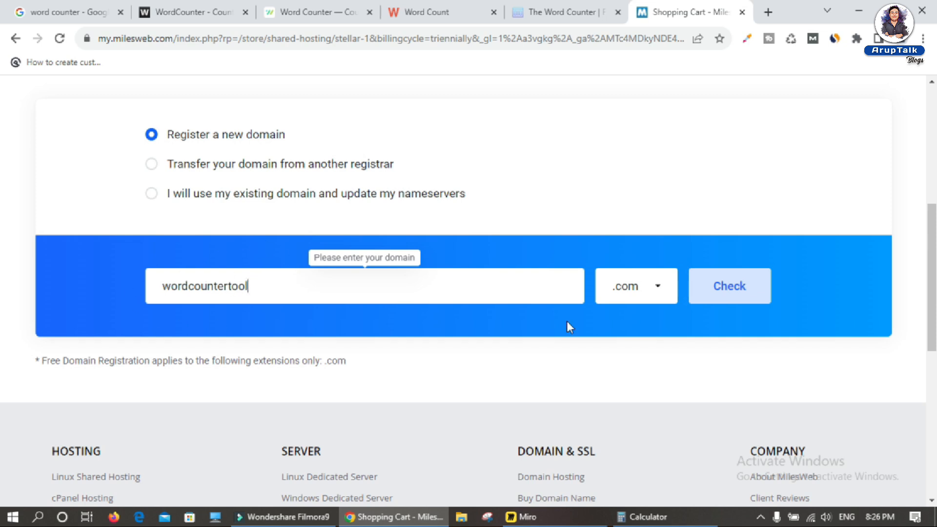
click(735, 290)
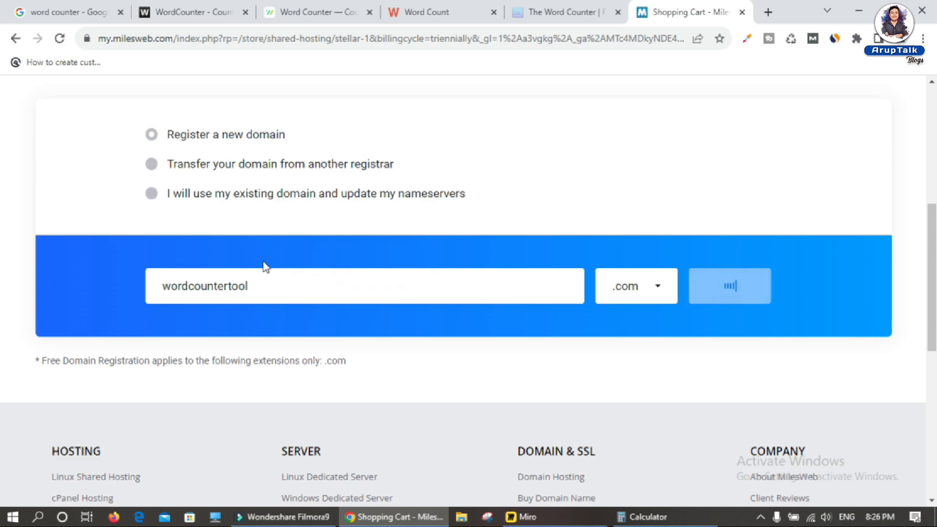
scroll(203, 218, down, 4)
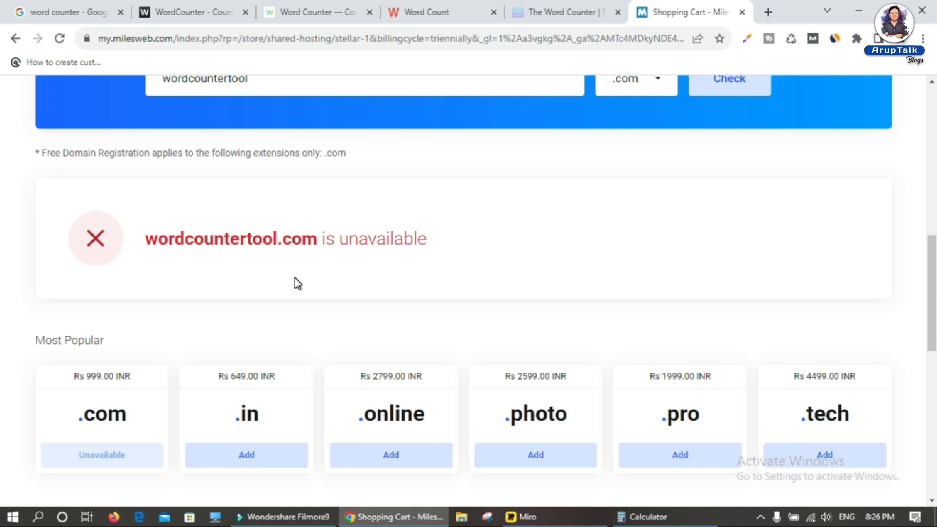
- Change the domain search to wordcalculator and check the availability of its .com domain
scroll(294, 278, up, 4)
click(267, 280)
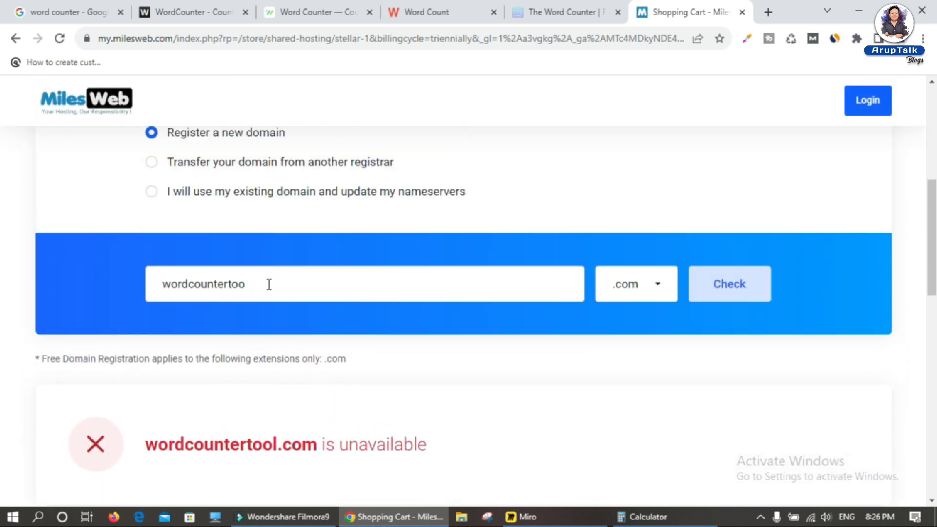
key(BackSpace)
key(BackSpace)
key(BackSpace)
key(BackSpace)
key(BackSpace)
key(BackSpace)
key(BackSpace)
key(BackSpace)
key(BackSpace)
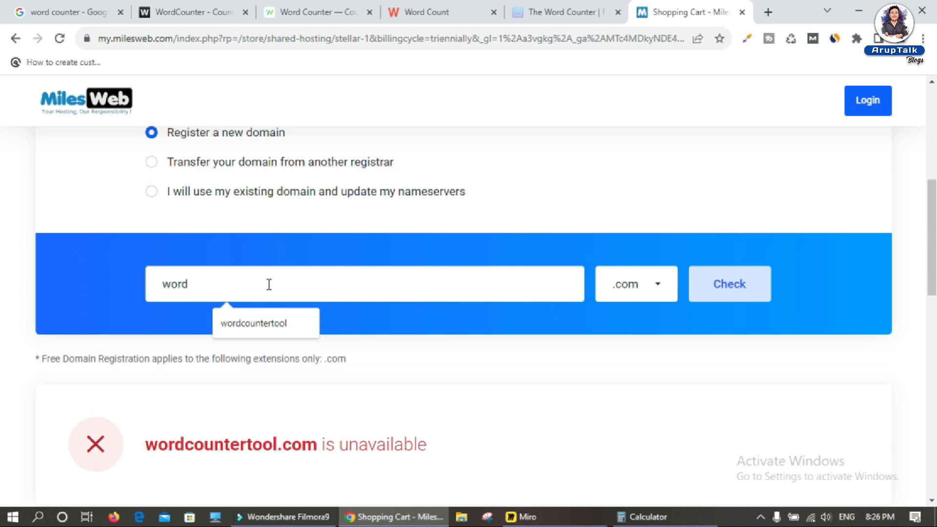
text(calculator)
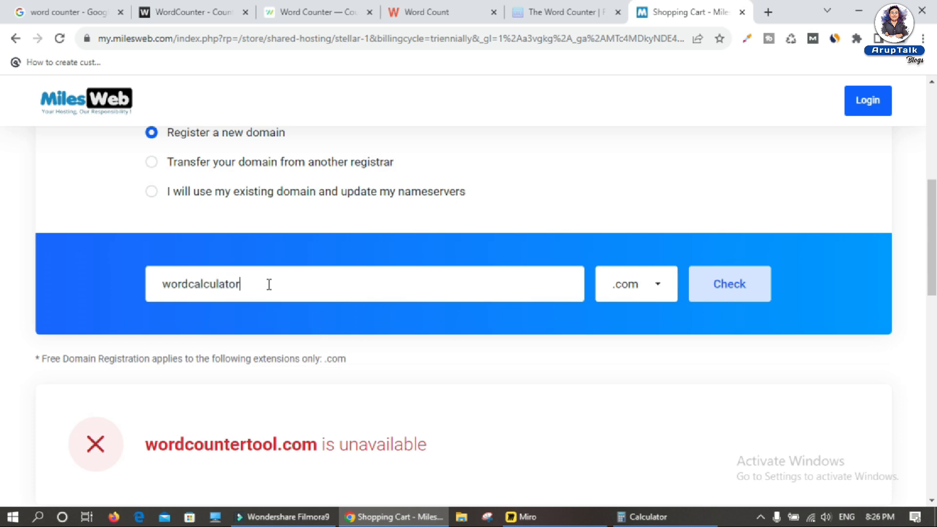
click(726, 291)
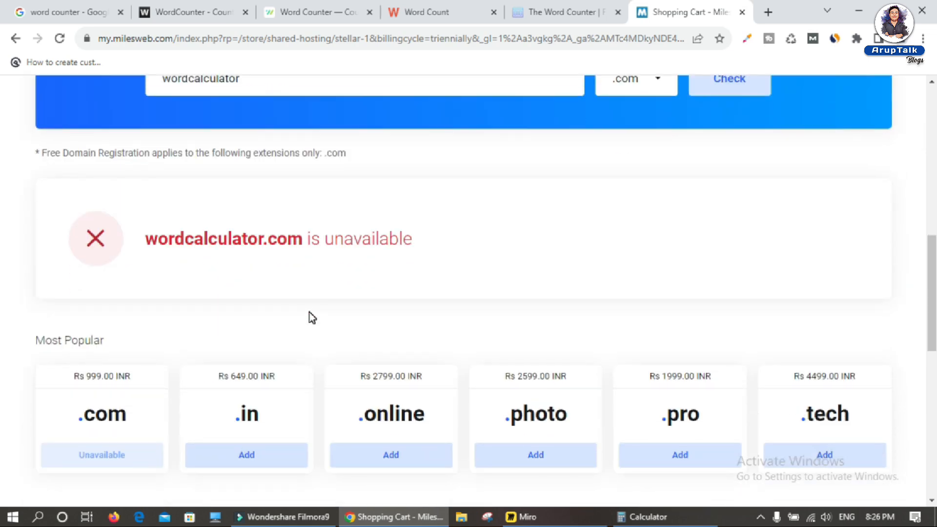
- Extend the domain search to wordcalculatortool, check its .com availability, and add the domain to the cart
scroll(344, 292, up, 1)
click(291, 143)
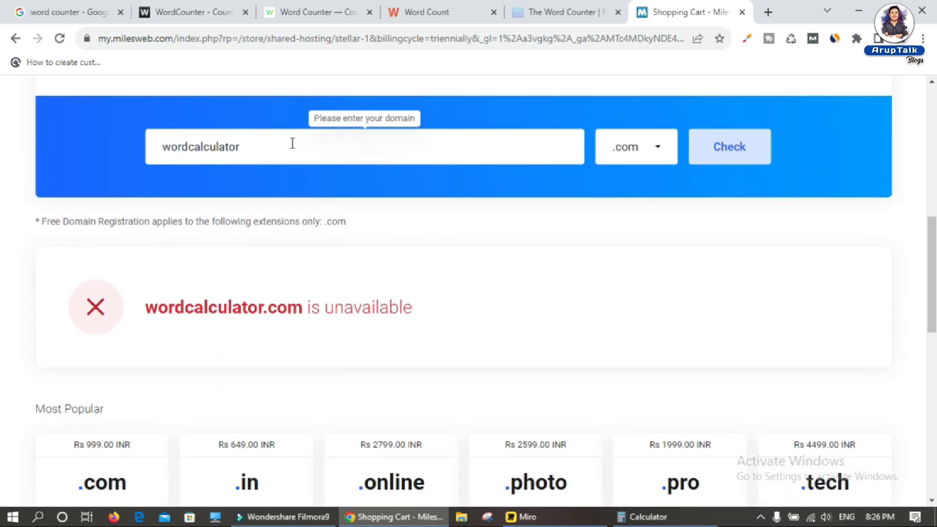
text(tool)
click(705, 161)
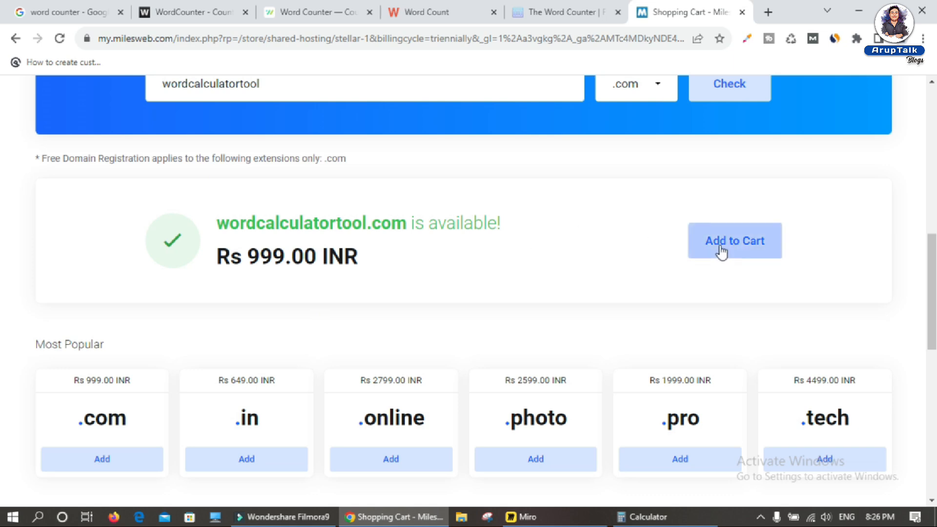
click(741, 253)
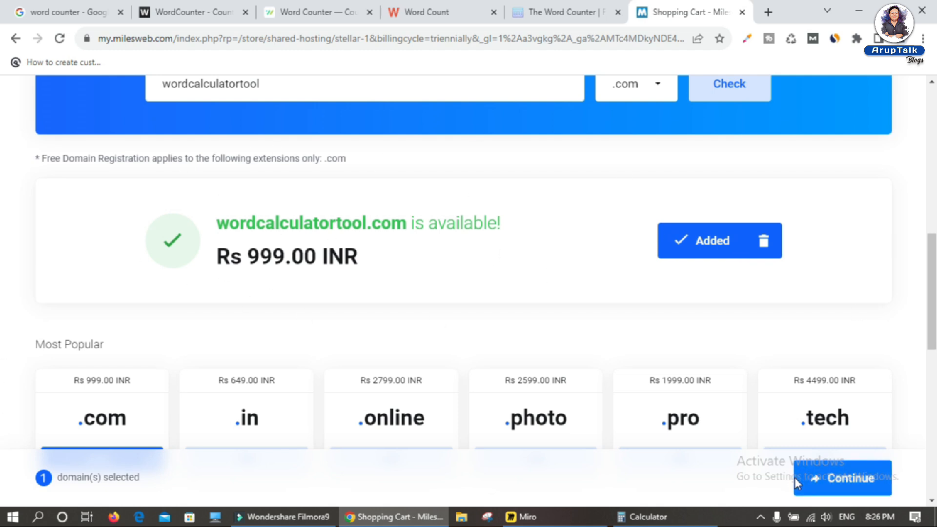
- Continue to the order configuration and choose the Triennially billing cycle for the Stellar shared hosting
click(848, 483)
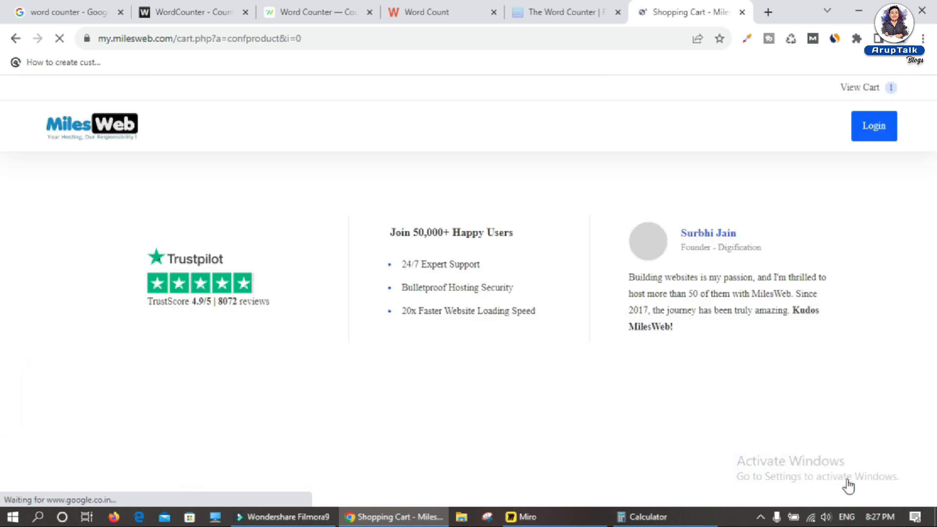
scroll(540, 278, down, 7)
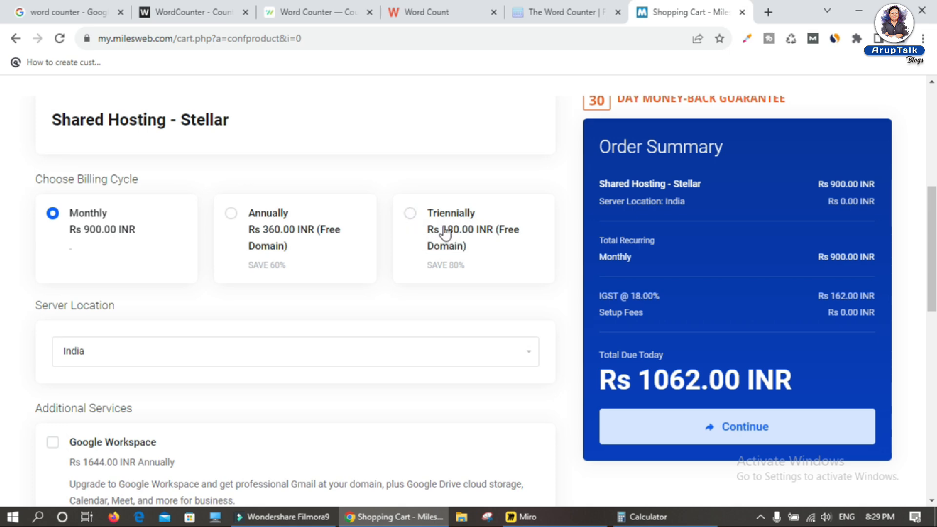
click(408, 214)
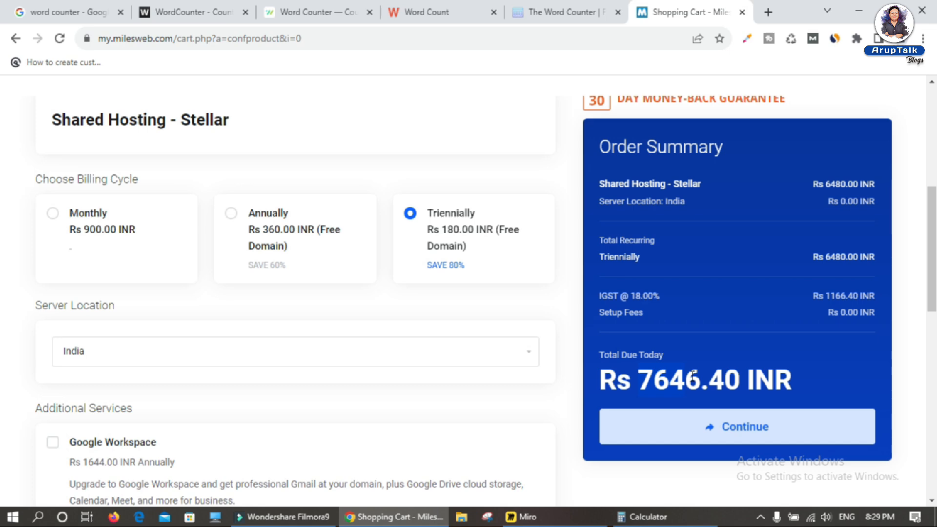
- Continue the configured Stellar hosting order to the checkout page without adding Google Workspace
scroll(569, 323, down, 6)
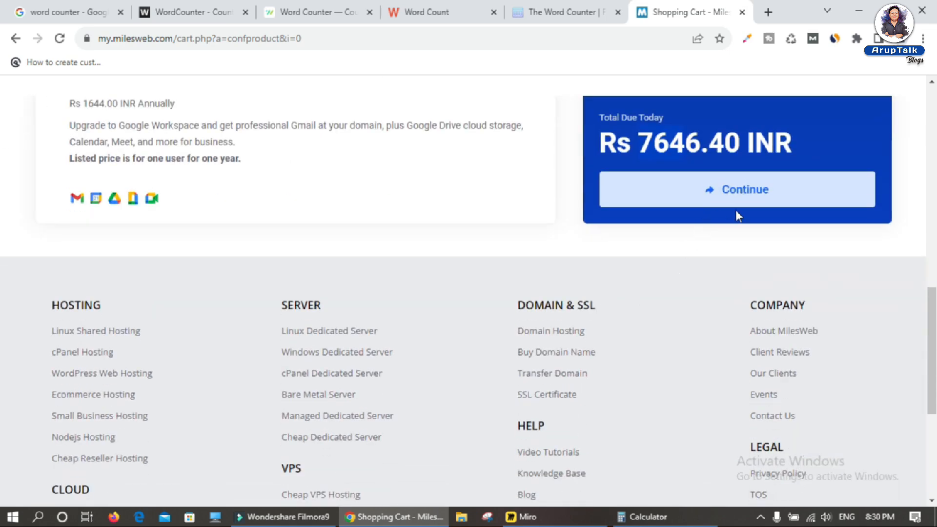
scroll(754, 341, up, 2)
click(738, 328)
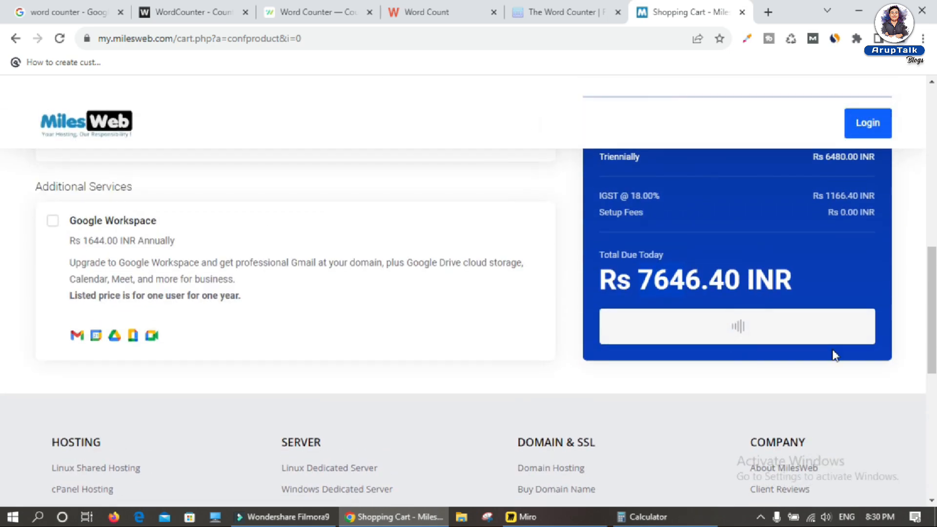
- Apply the promotion code ARUPTALK to the order and review the discounted total
scroll(818, 283, down, 7)
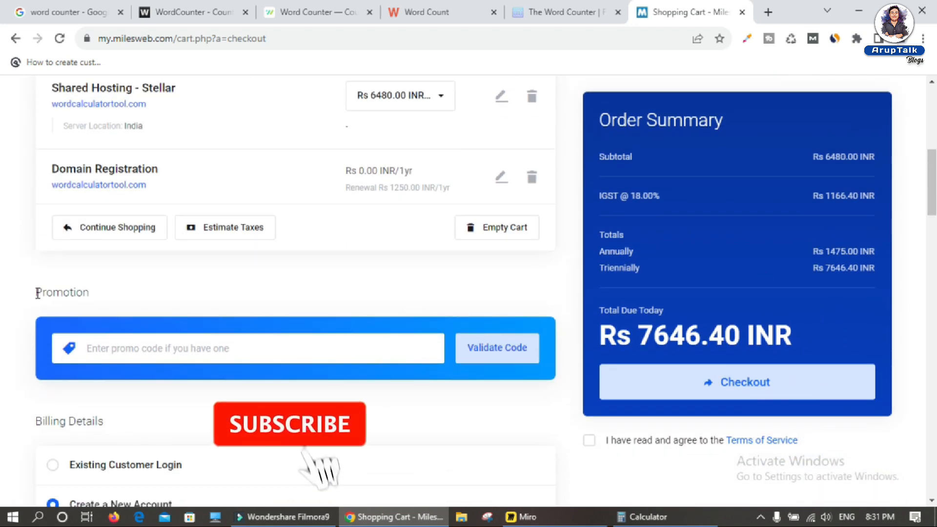
click(164, 354)
text(ARU)
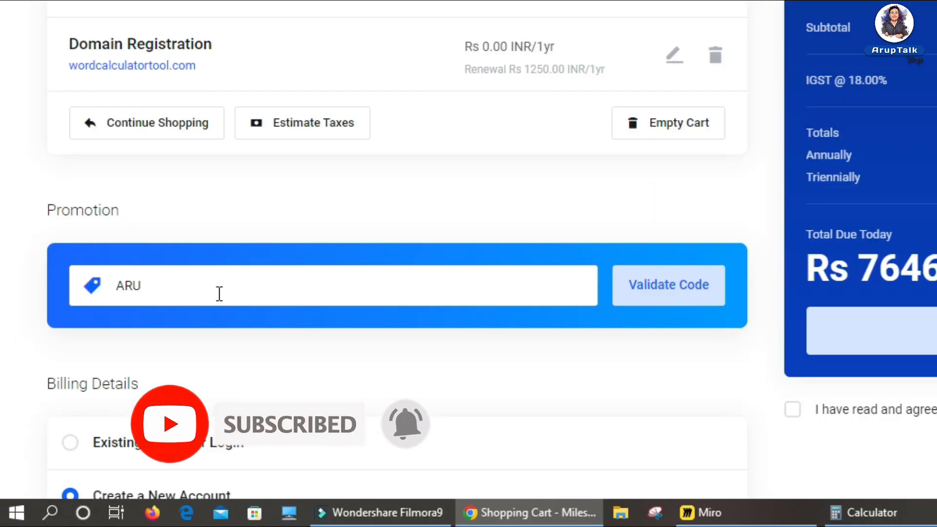
text(PTALK)
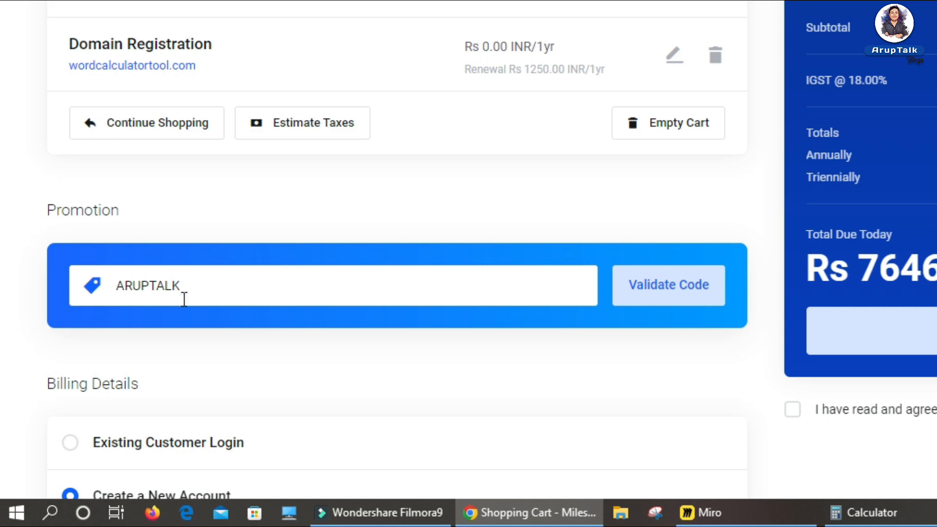
click(665, 285)
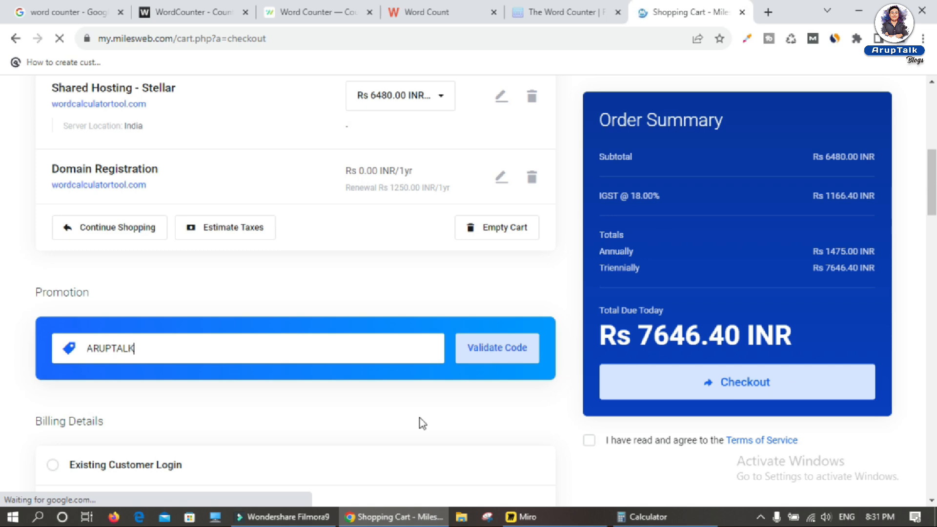
scroll(664, 358, down, 7)
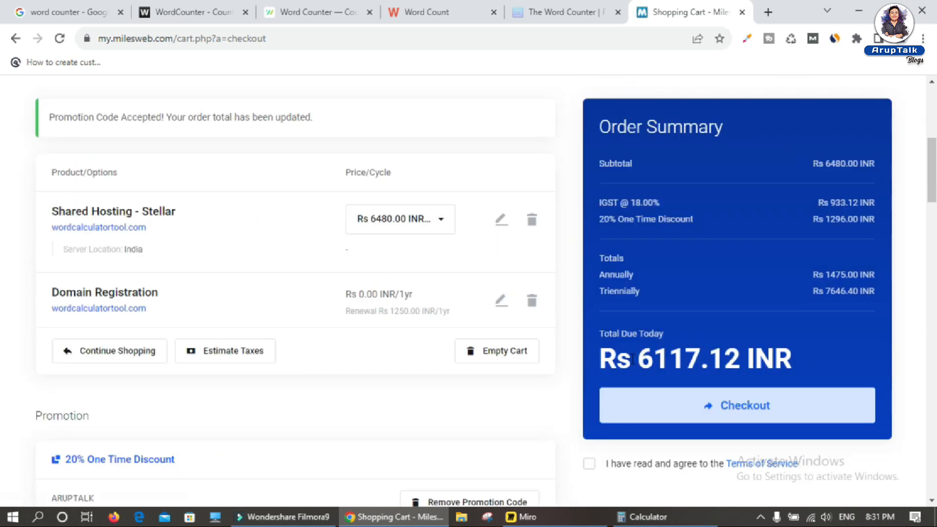
click(640, 357)
scroll(654, 371, down, 1)
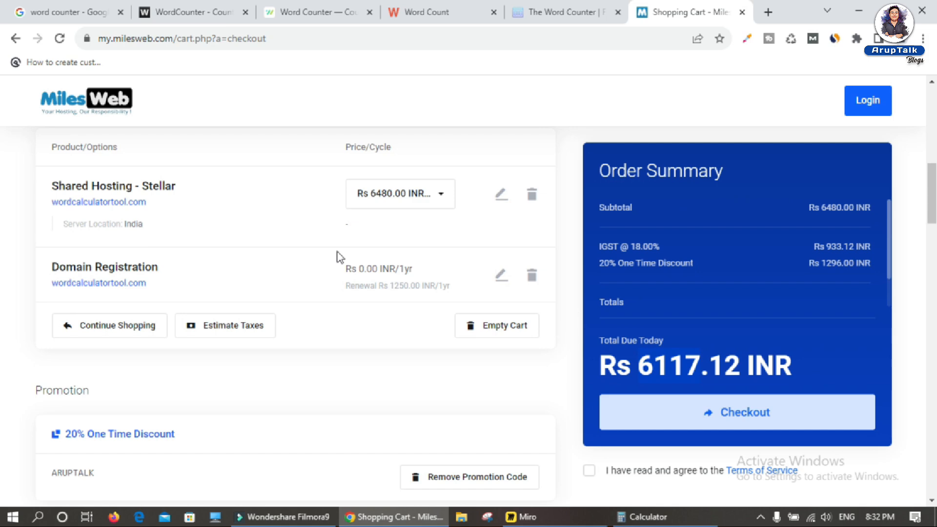
scroll(287, 249, down, 3)
scroll(285, 245, up, 1)
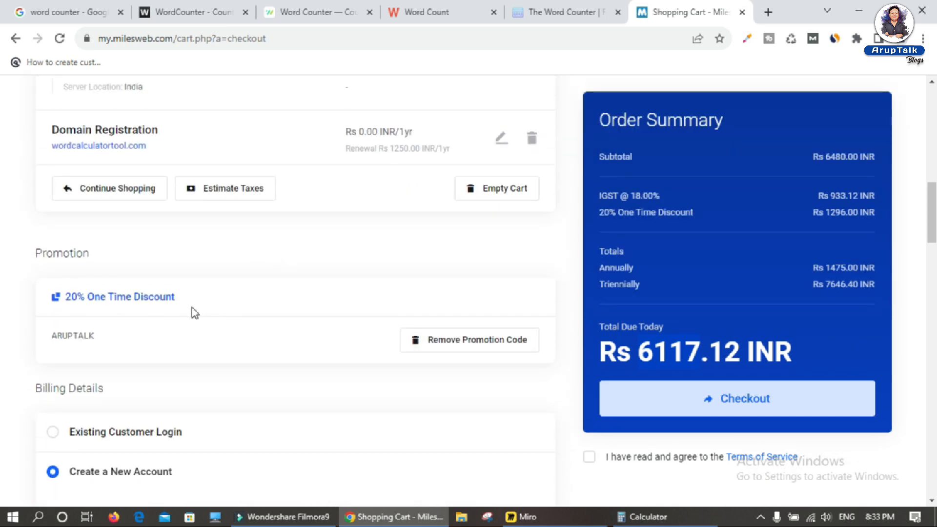
drag(192, 298, 8, 291)
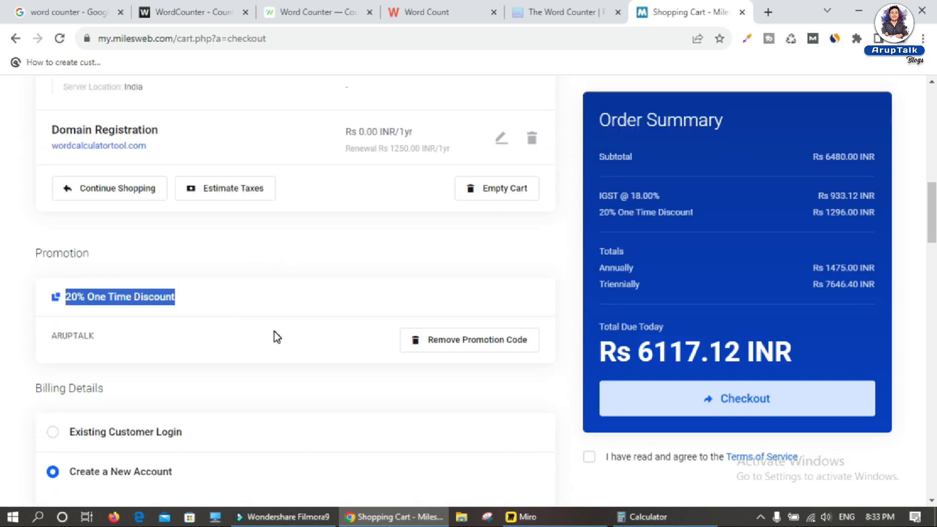
- Examine which personal information and billing address fields the new account form requires
scroll(274, 331, down, 5)
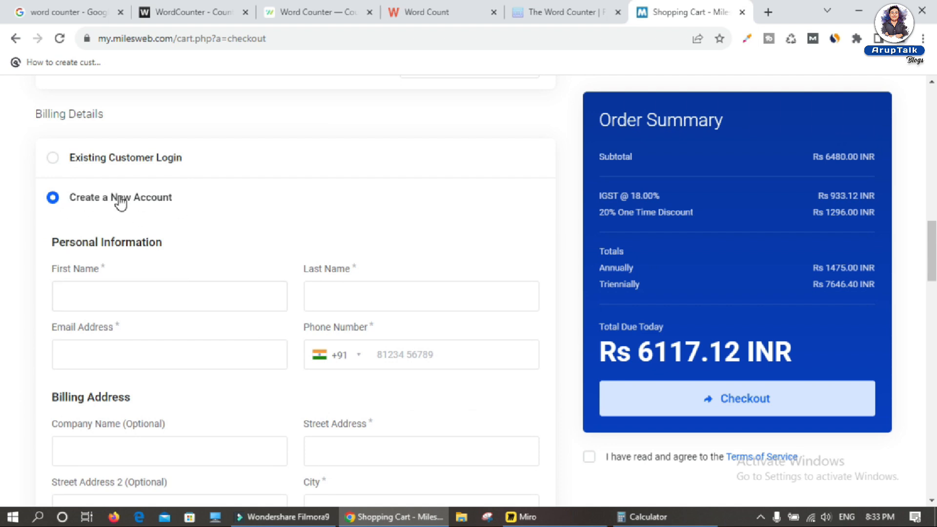
scroll(104, 261, down, 2)
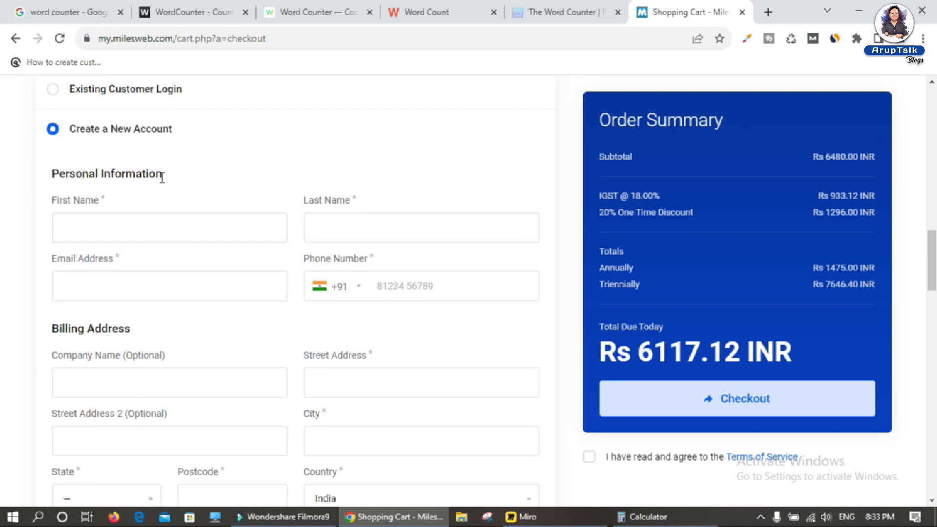
click(67, 223)
click(318, 222)
click(99, 285)
click(422, 282)
scroll(294, 256, down, 4)
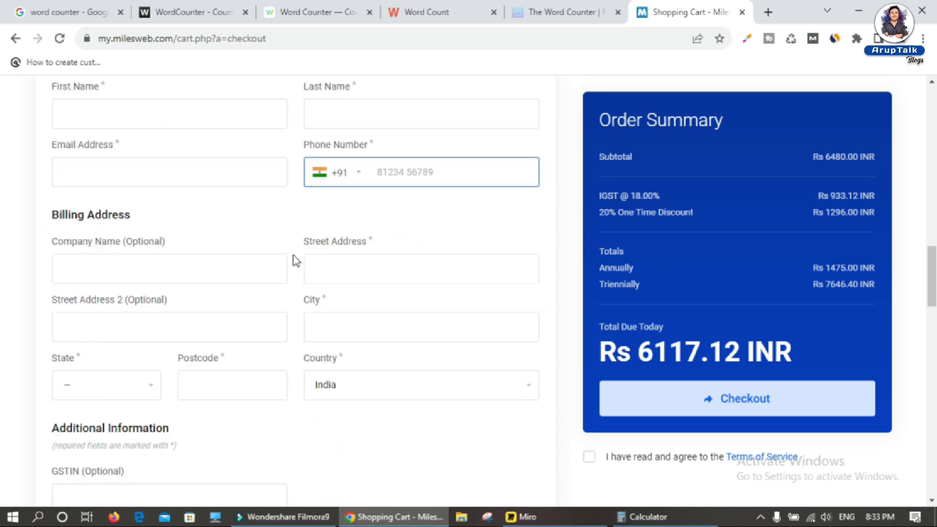
drag(43, 192, 186, 192)
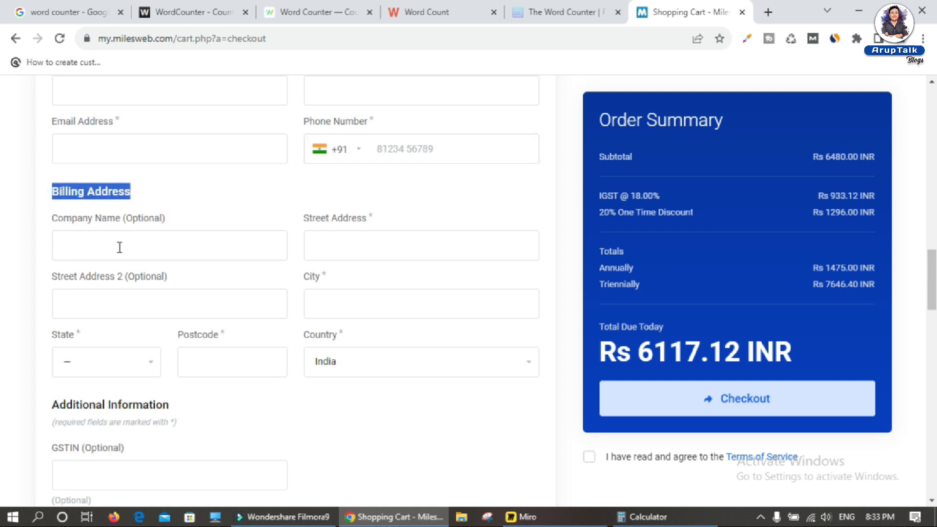
scroll(119, 247, down, 4)
scroll(120, 306, down, 6)
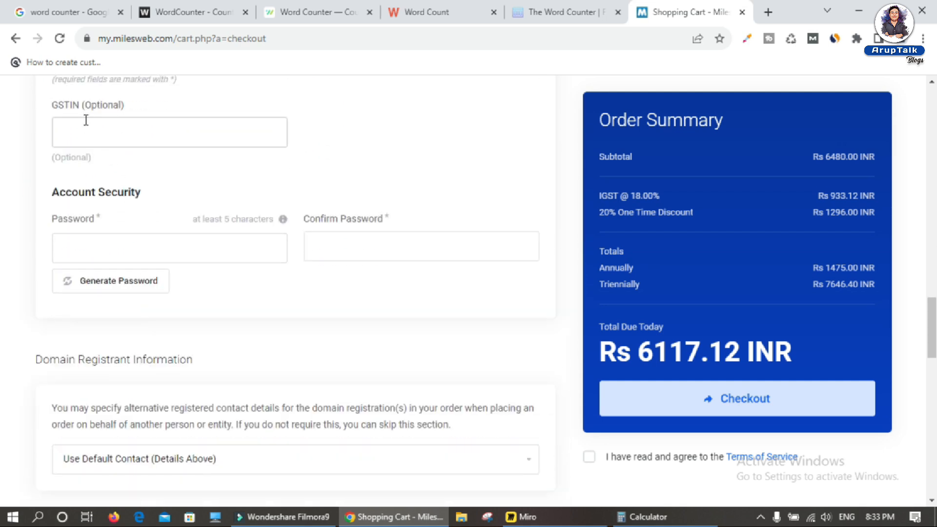
- Enter and confirm the new account's password, then check out the order with the Terms of Service accepted
click(88, 250)
click(382, 244)
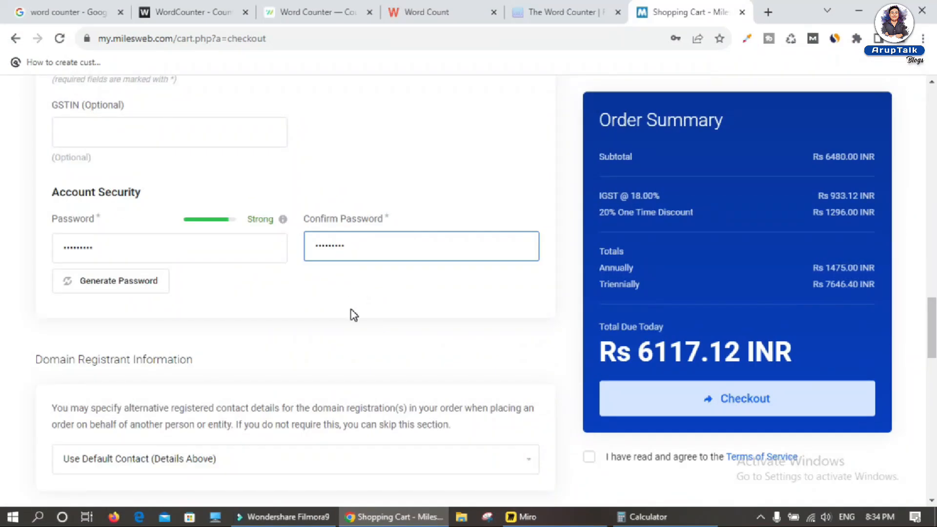
click(589, 458)
click(730, 405)
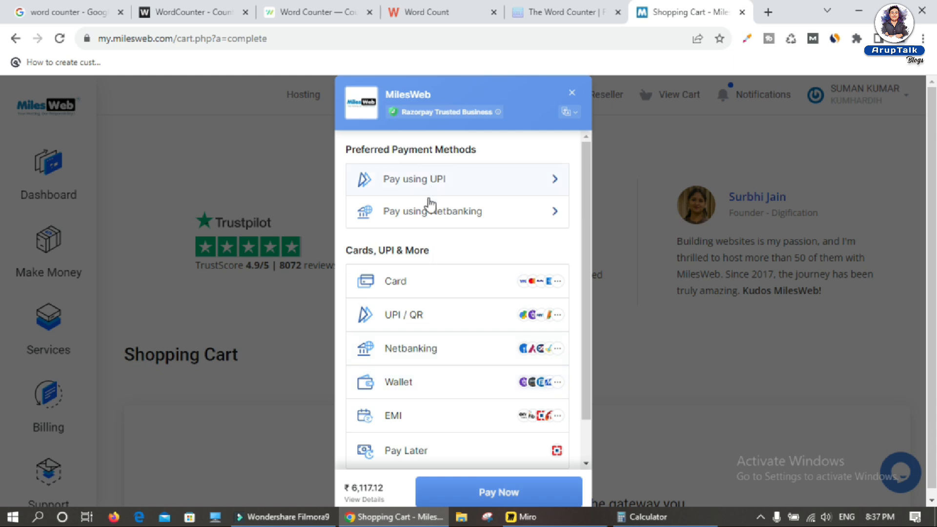
scroll(429, 215, down, 1)
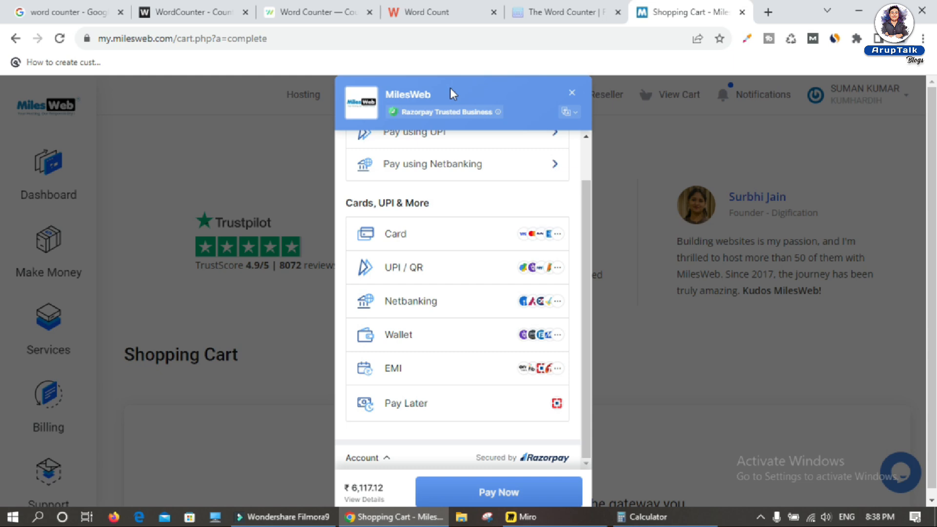
- Search the web for mileweb, open the MilesWeb site and log in to the client area
click(266, 42)
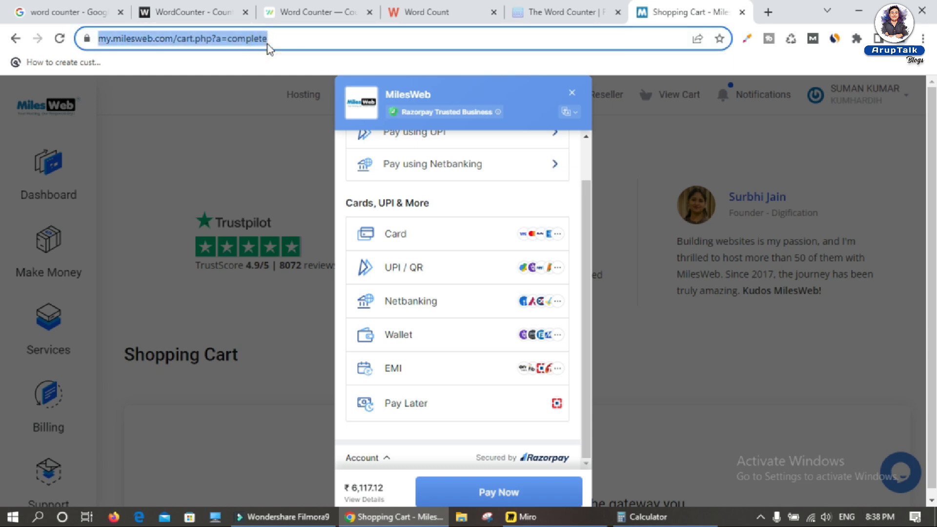
text(w)
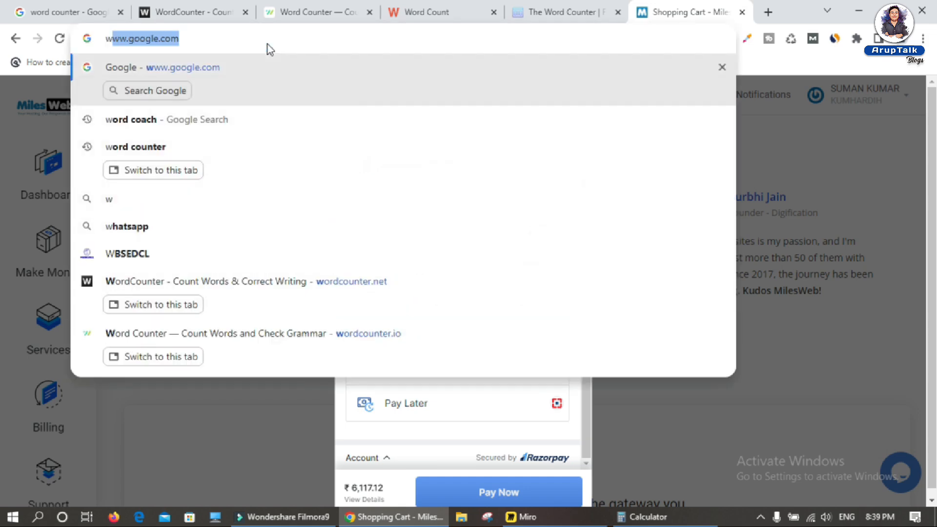
key(BackSpace)
key(BackSpace)
text(mile)
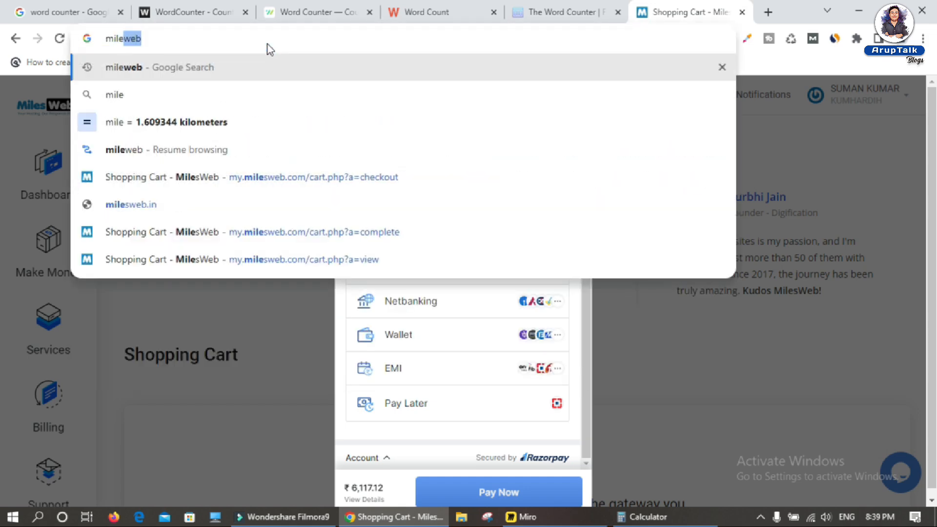
key(Return)
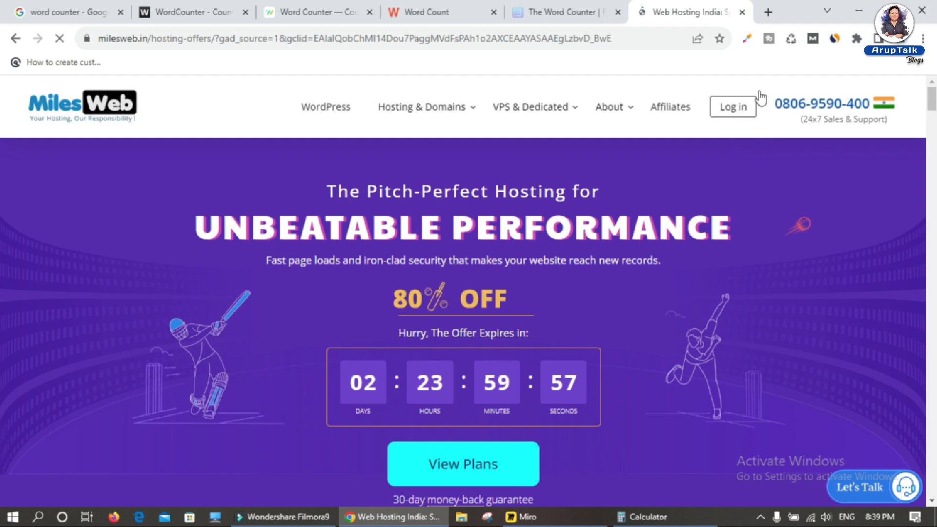
click(731, 111)
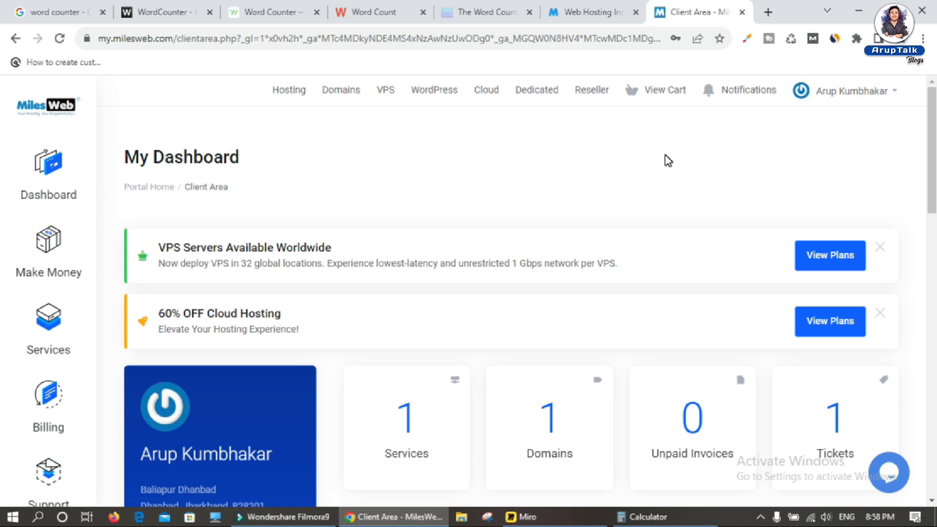
- Switch to Miro and expand the Website Setup branch level by level, through WordPress Install, Theme Install, Important Settings and Plugin Install
click(522, 516)
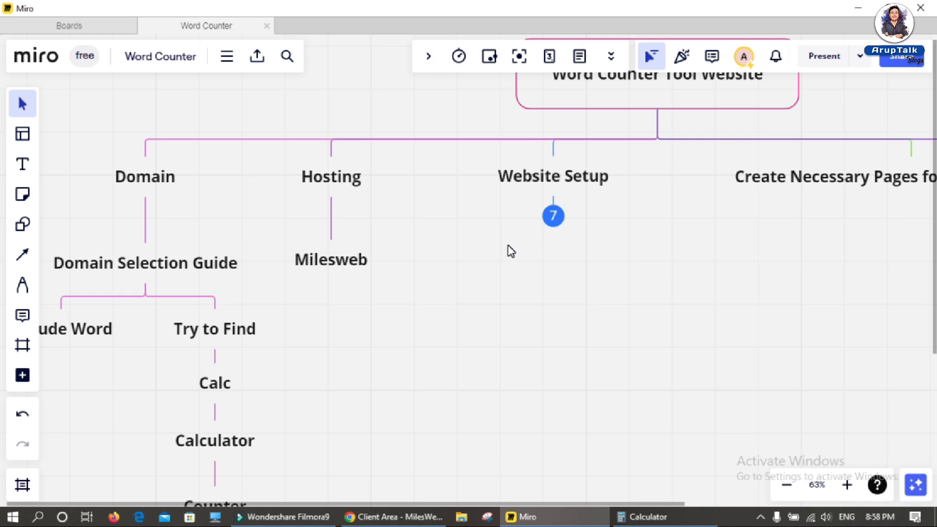
click(552, 218)
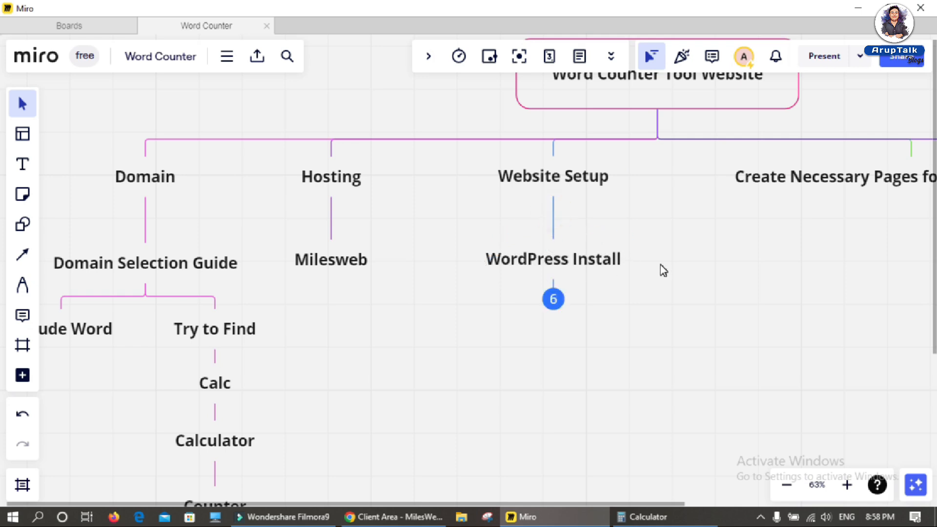
click(552, 298)
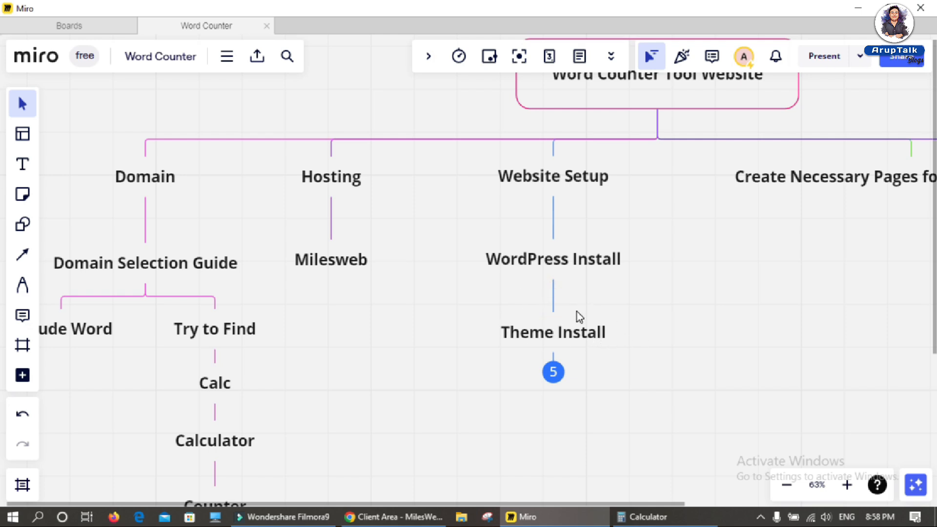
click(553, 373)
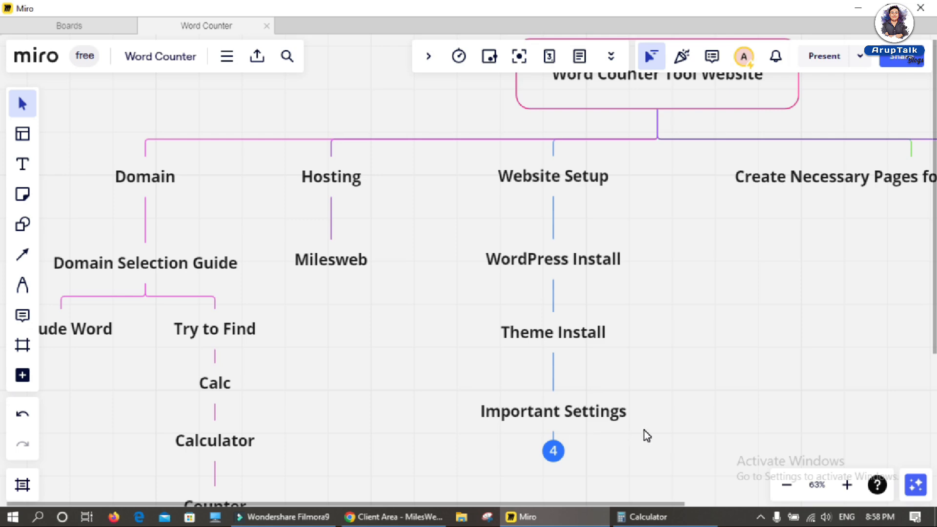
scroll(661, 383, down, 5)
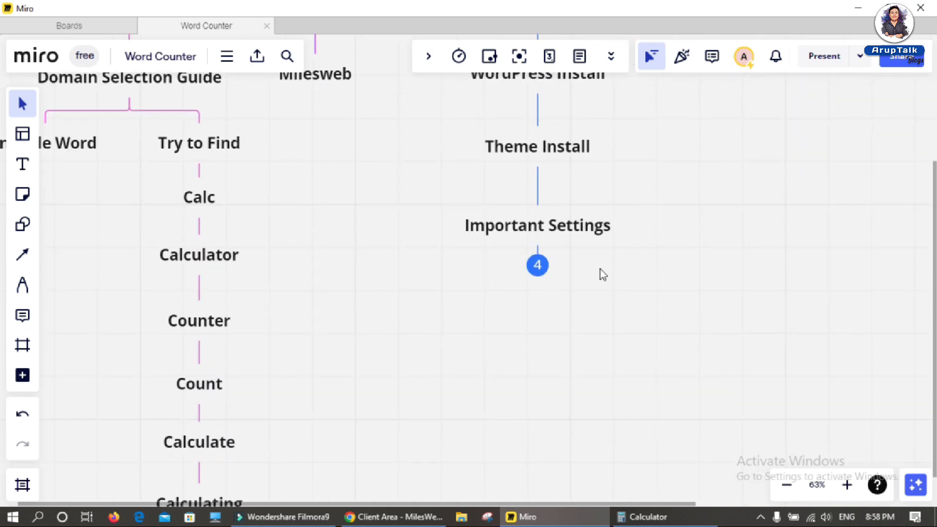
click(538, 269)
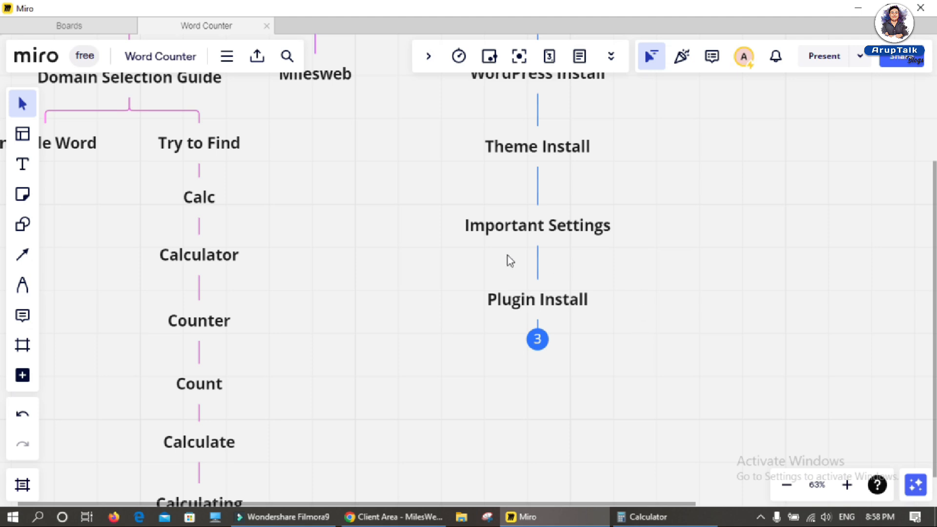
click(540, 340)
drag(579, 389, 577, 268)
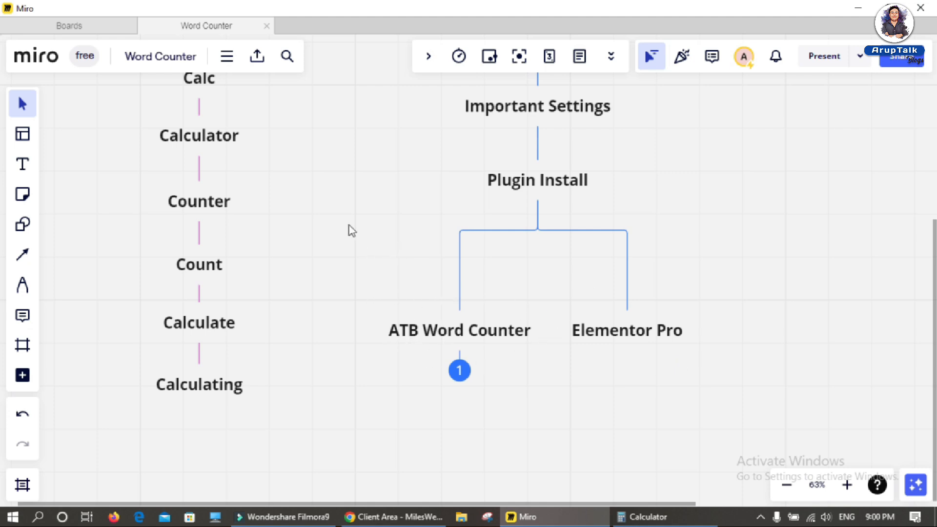
drag(345, 190, 360, 347)
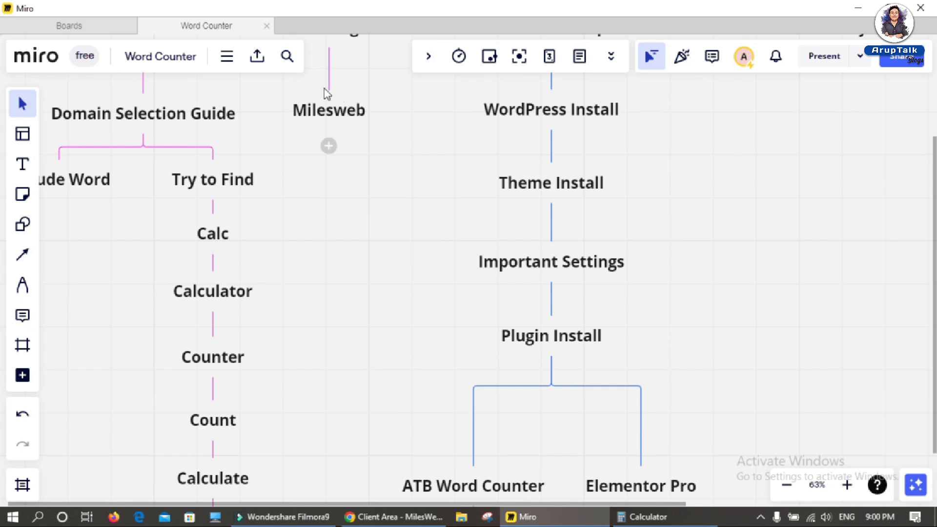
drag(388, 310, 363, 80)
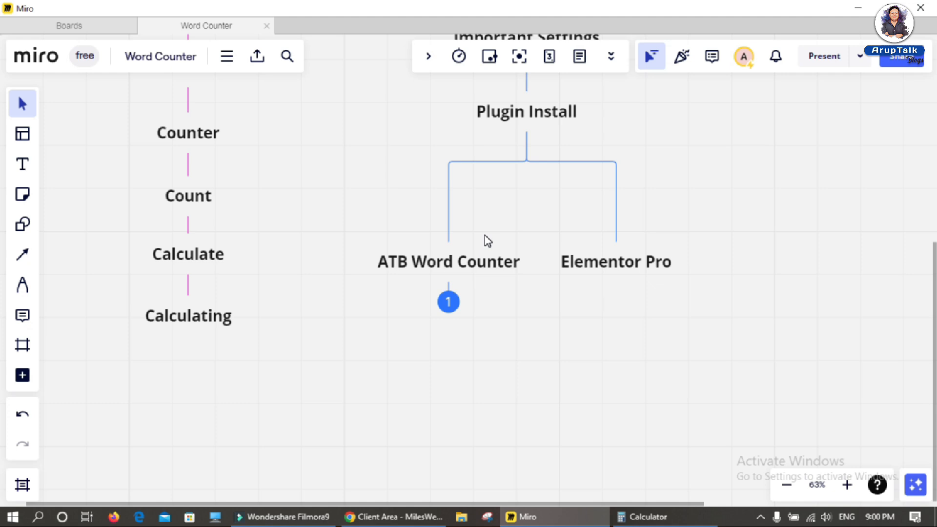
- Switch back to Chrome and open the ArupTalk Blogs channel on YouTube in a new browser tab
click(394, 516)
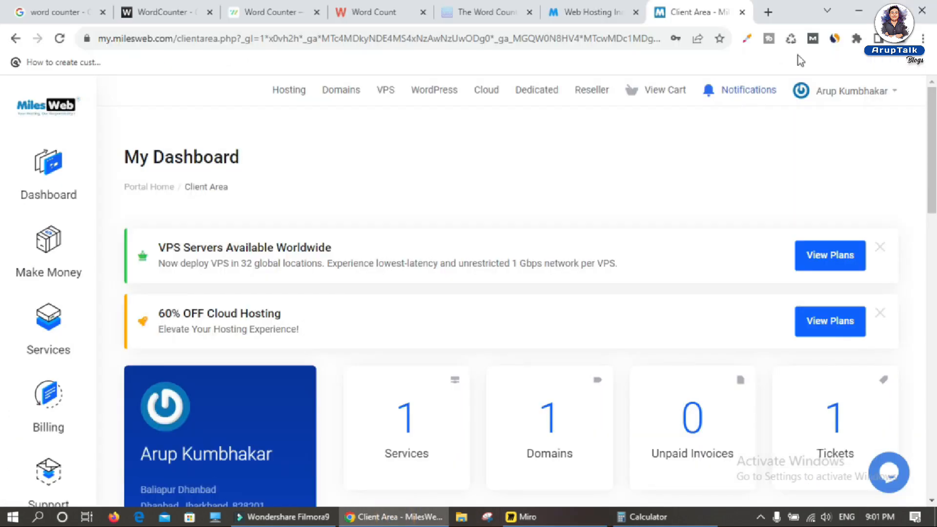
click(768, 16)
text(youtube.com)
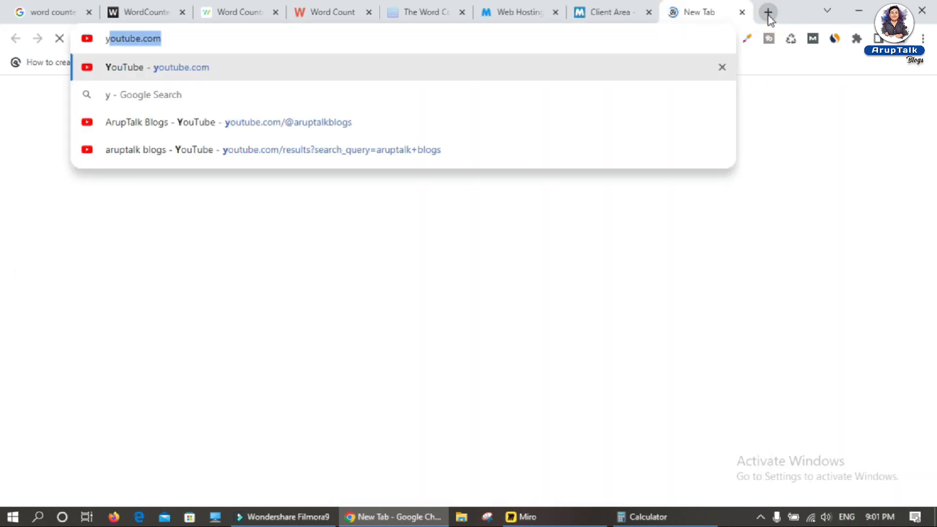
key(Return)
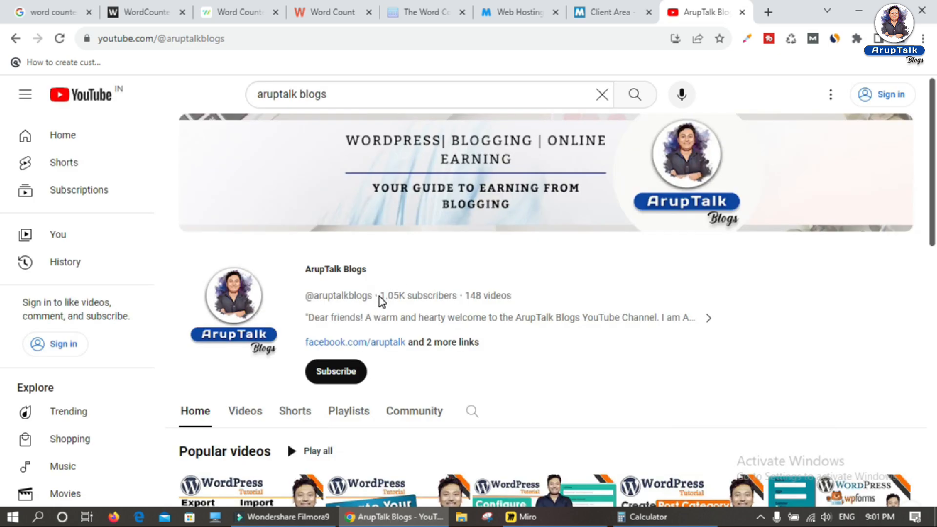
- Highlight the channel's subscriber count, then switch to Miro and expand the ATB Word Counter node under Plugin Install
drag(381, 295, 405, 291)
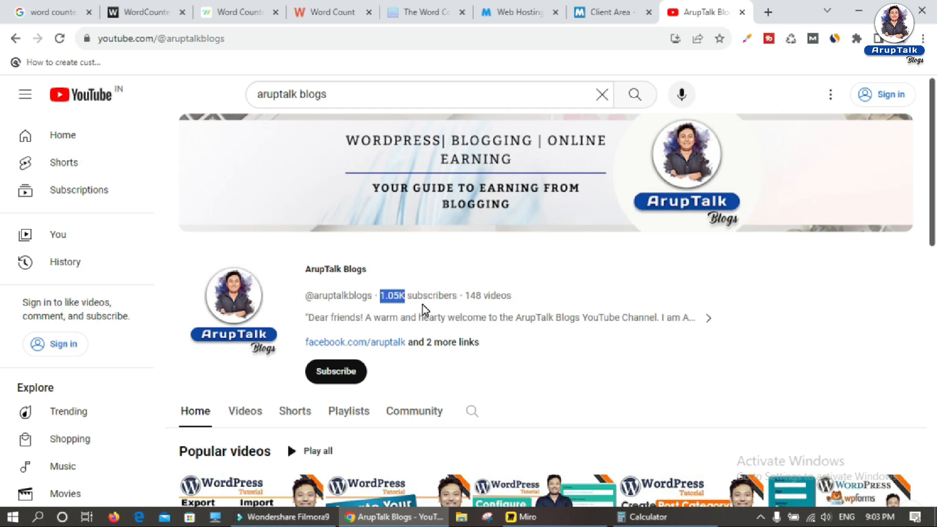
click(605, 523)
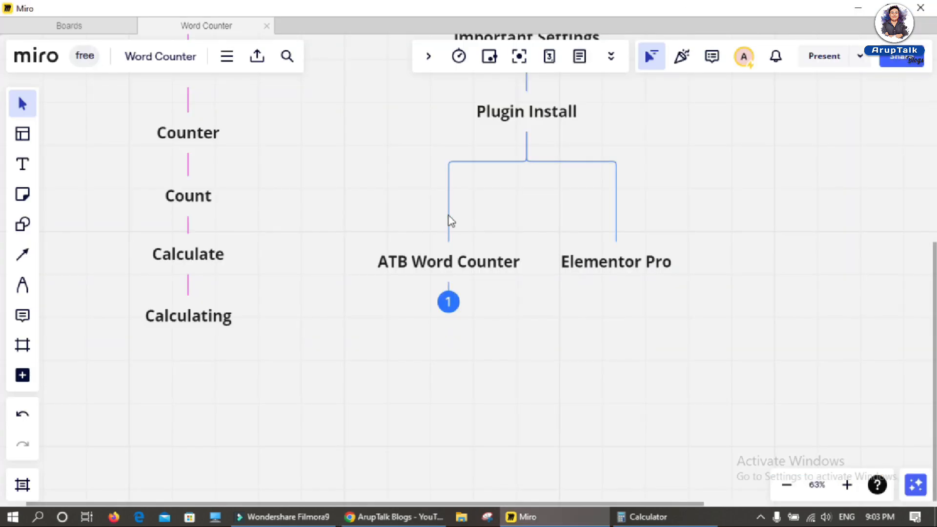
click(448, 303)
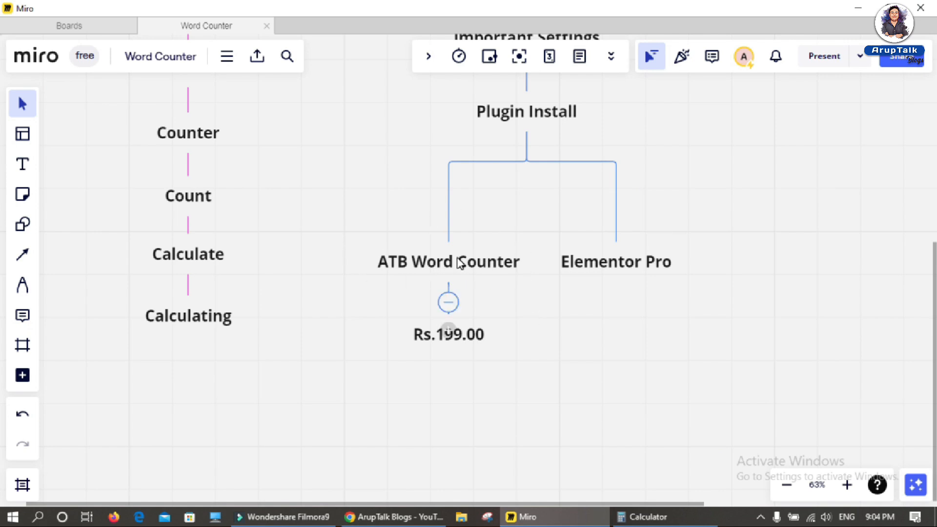
drag(526, 236, 499, 516)
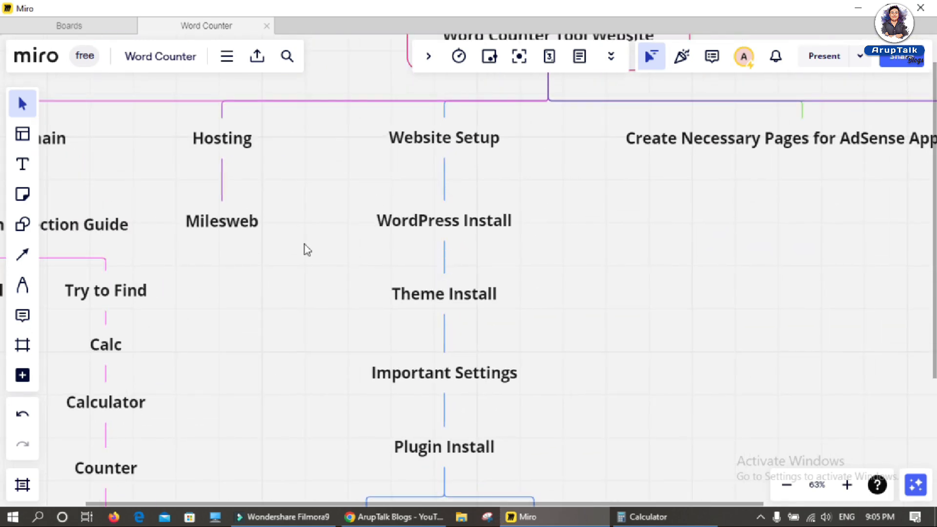
- Switch back to Chrome and open the management page for the active Shared Hosting - Elite service in the MilesWeb client area
click(388, 516)
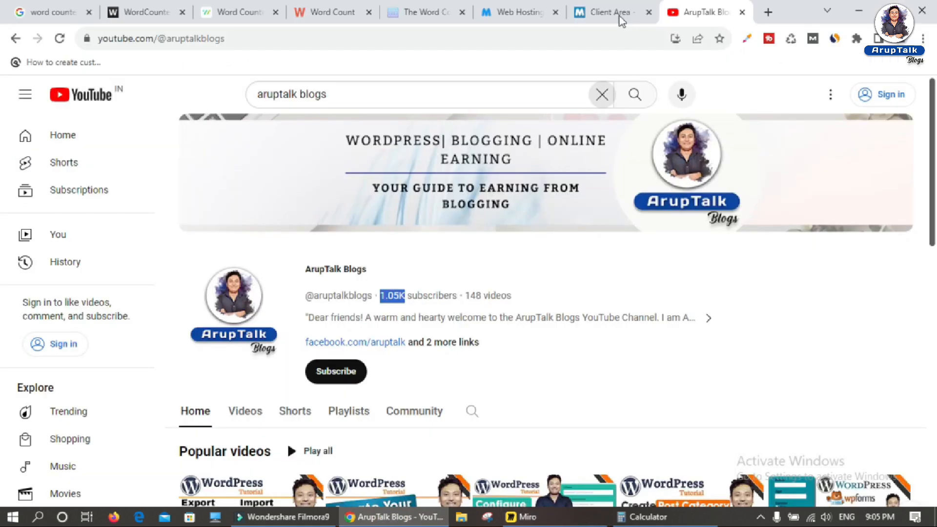
click(610, 14)
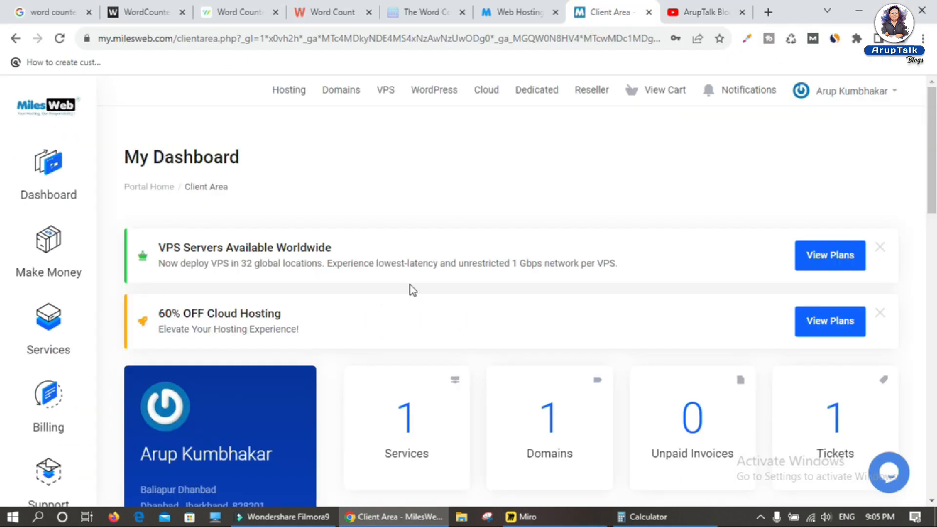
scroll(541, 322, down, 4)
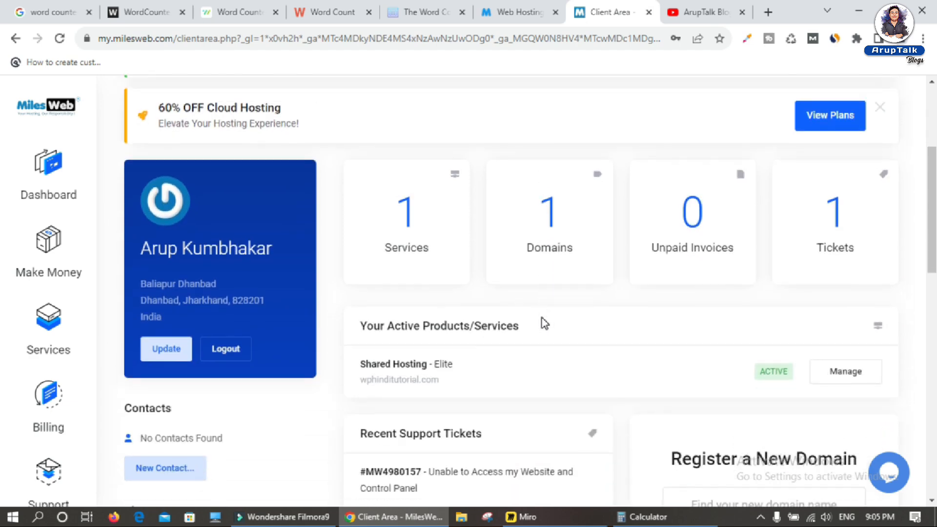
scroll(732, 302, down, 2)
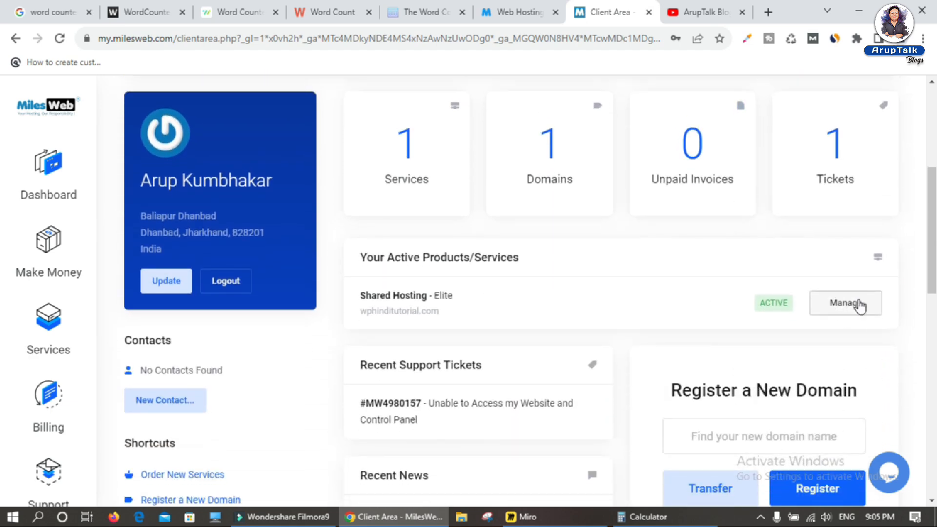
click(841, 309)
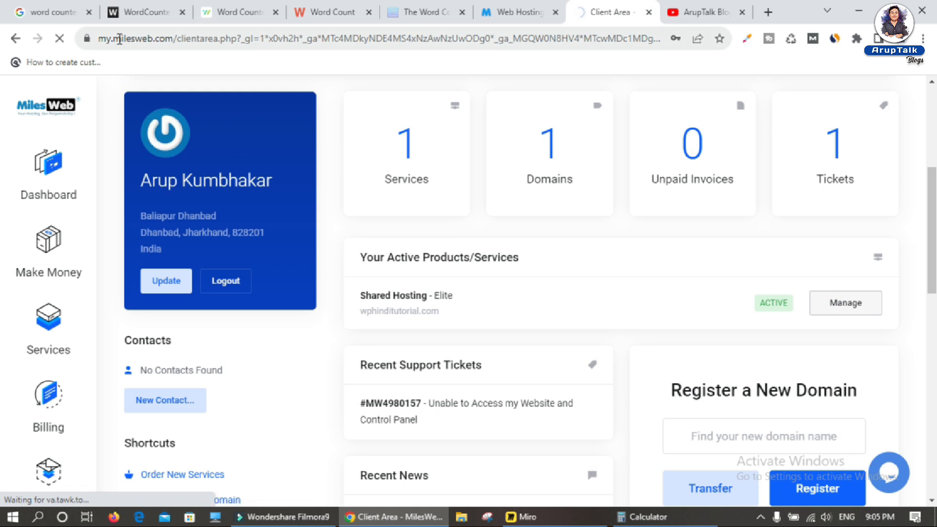
- Close the word counter research tabs and the Web Hosting tab, keeping the client area and YouTube tabs
click(89, 13)
click(89, 12)
click(89, 12)
click(89, 12)
click(89, 13)
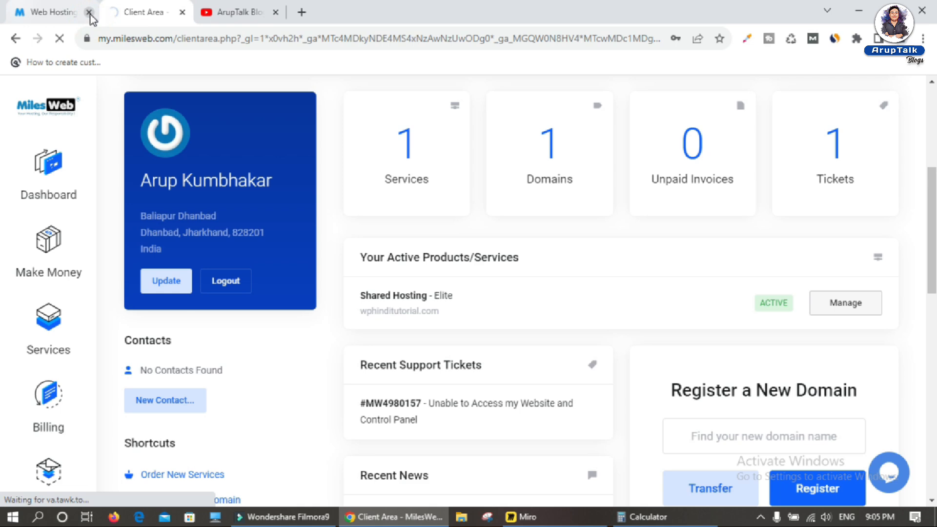
click(89, 12)
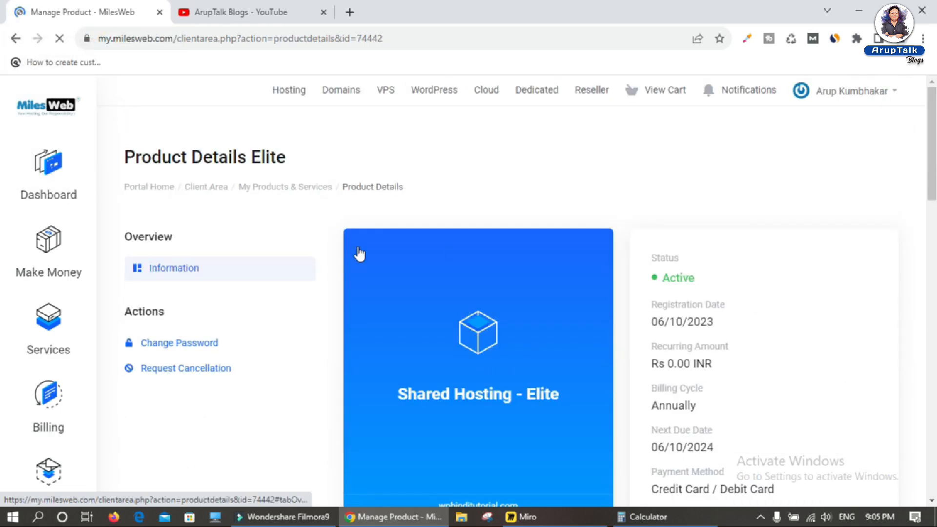
- Log in to the hosting control panel and open WordPress from the Softaculous Apps Installer
scroll(360, 249, down, 3)
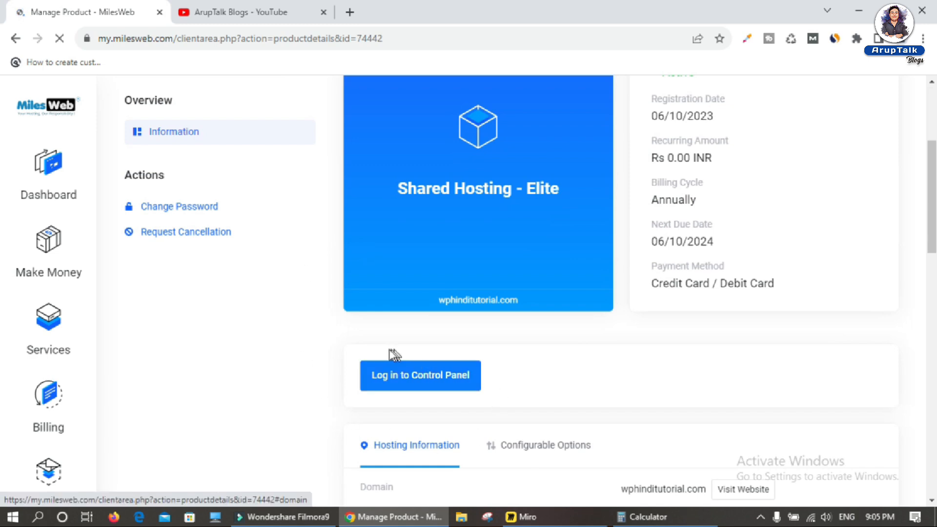
click(414, 376)
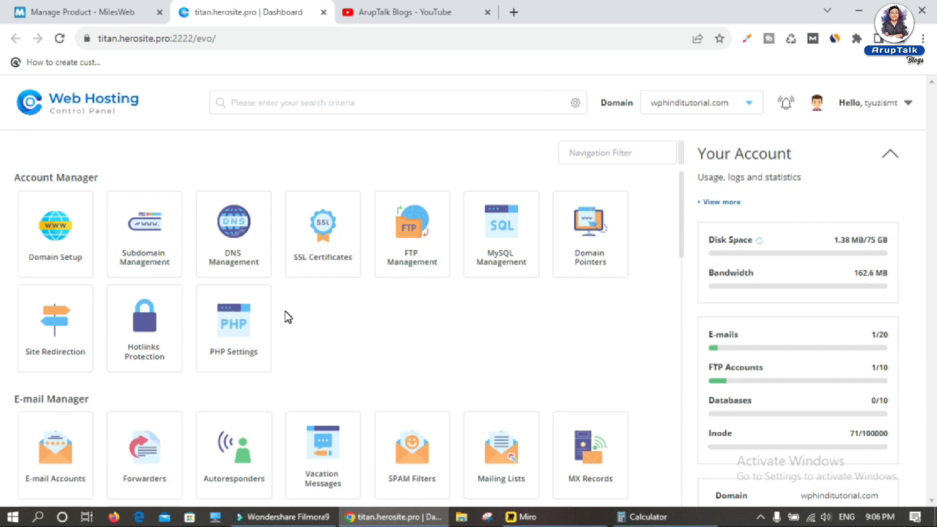
scroll(334, 317, down, 15)
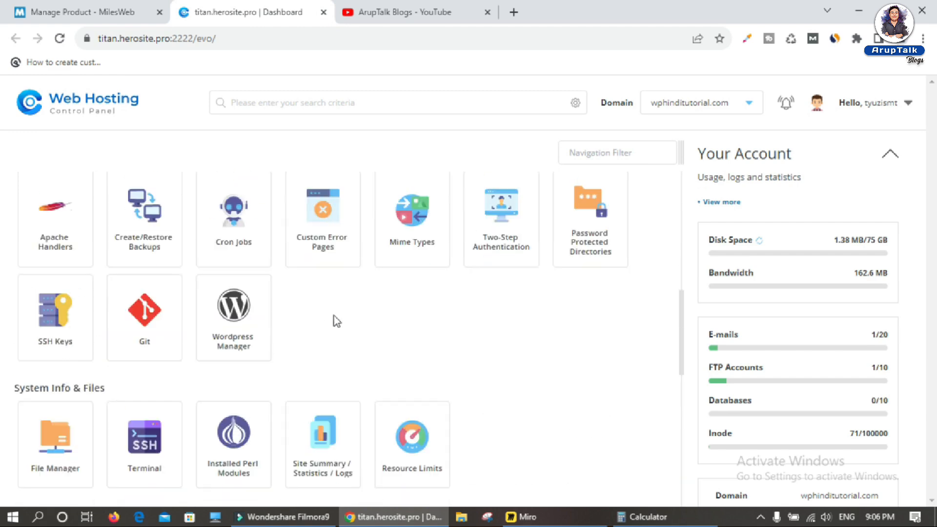
scroll(334, 322, down, 6)
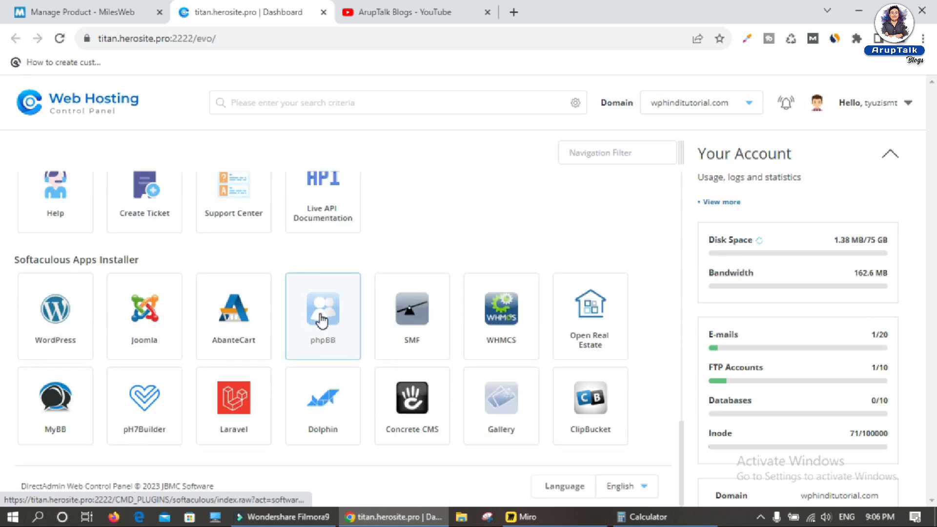
drag(11, 263, 157, 263)
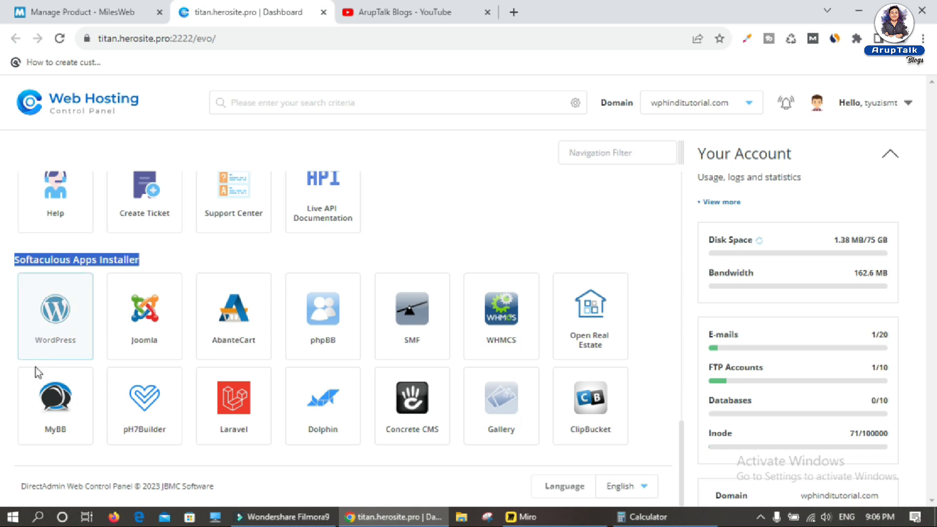
click(57, 314)
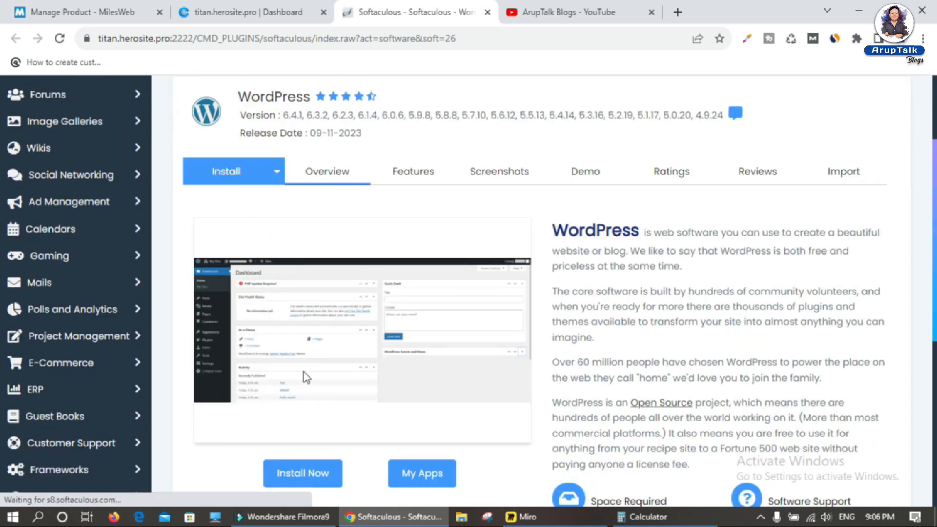
- Open the WordPress installation form and bring up its Software Setup section
scroll(358, 306, down, 4)
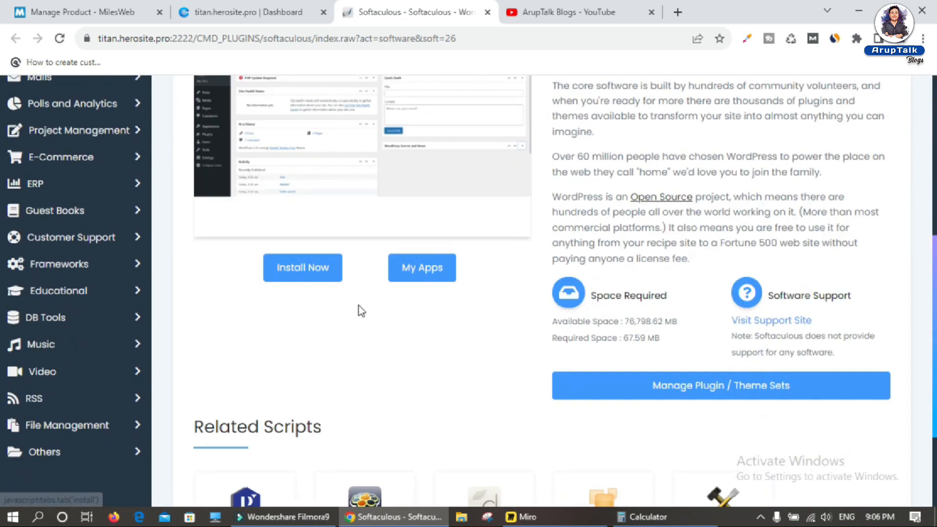
click(309, 270)
click(398, 292)
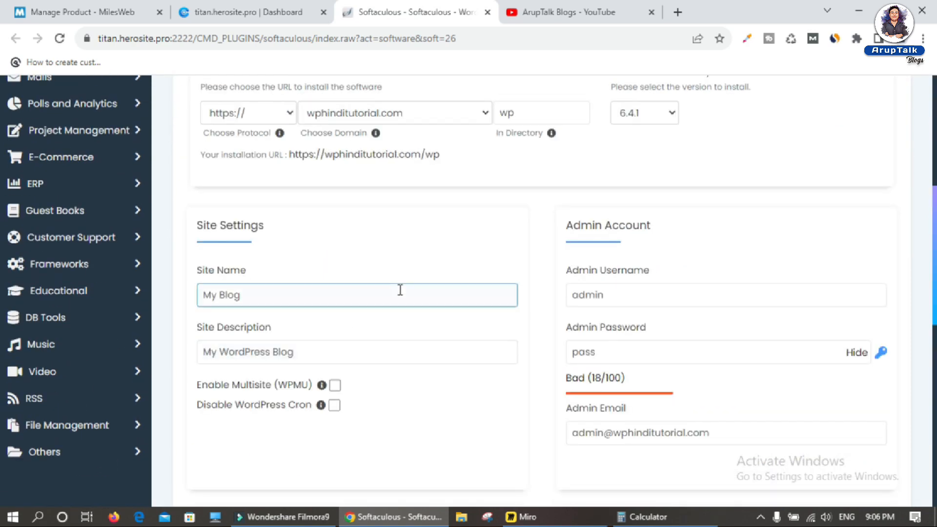
scroll(400, 290, up, 7)
scroll(399, 291, down, 3)
scroll(400, 291, down, 1)
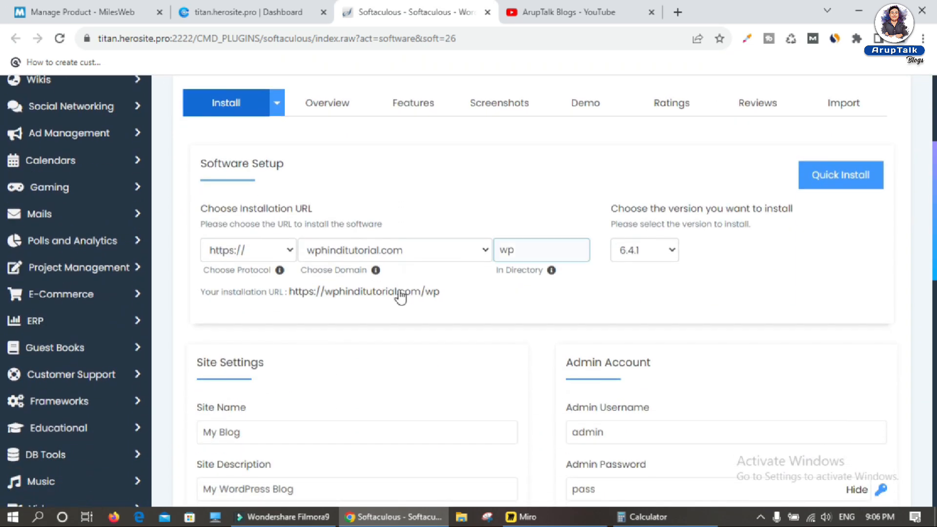
click(287, 254)
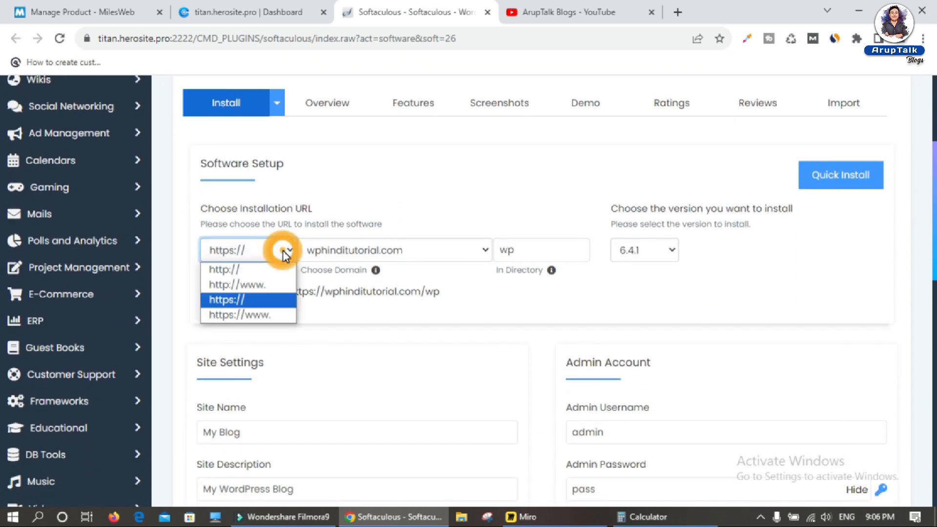
click(267, 316)
click(460, 252)
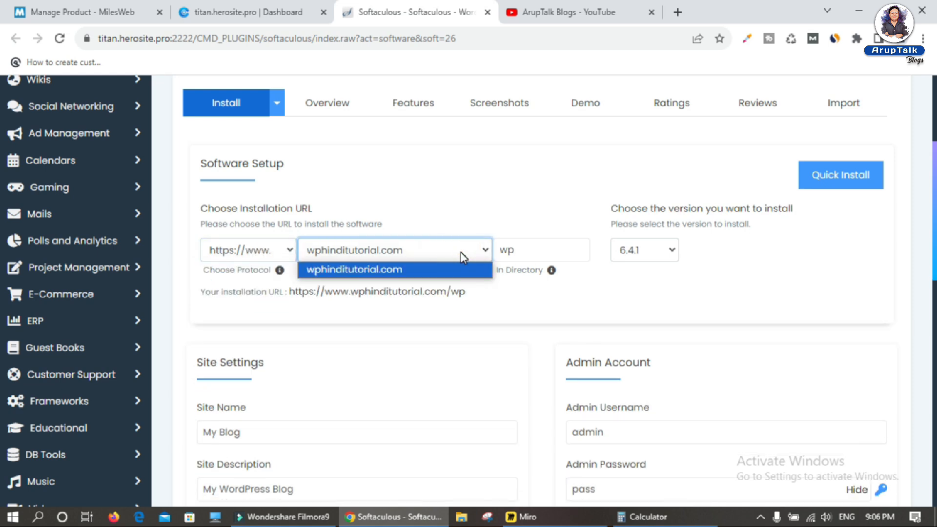
click(463, 256)
click(530, 250)
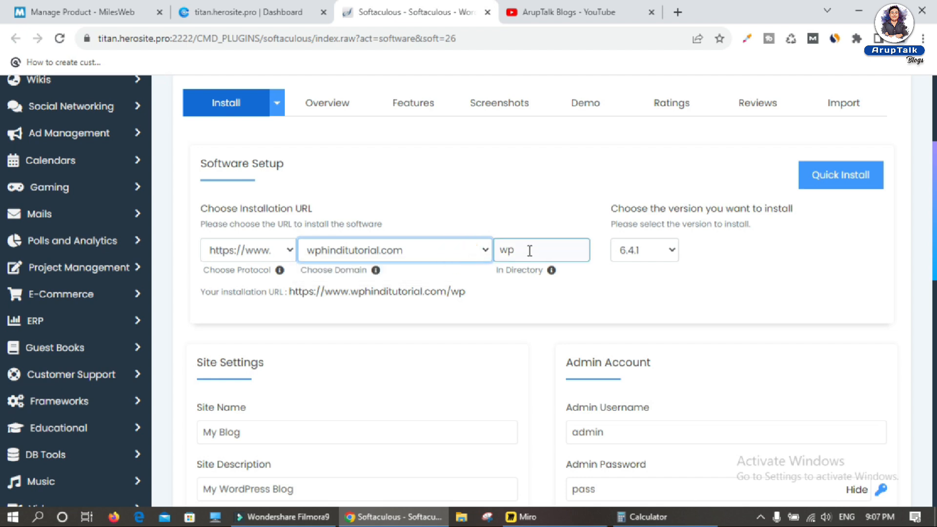
key(BackSpace)
key(BackSpace)
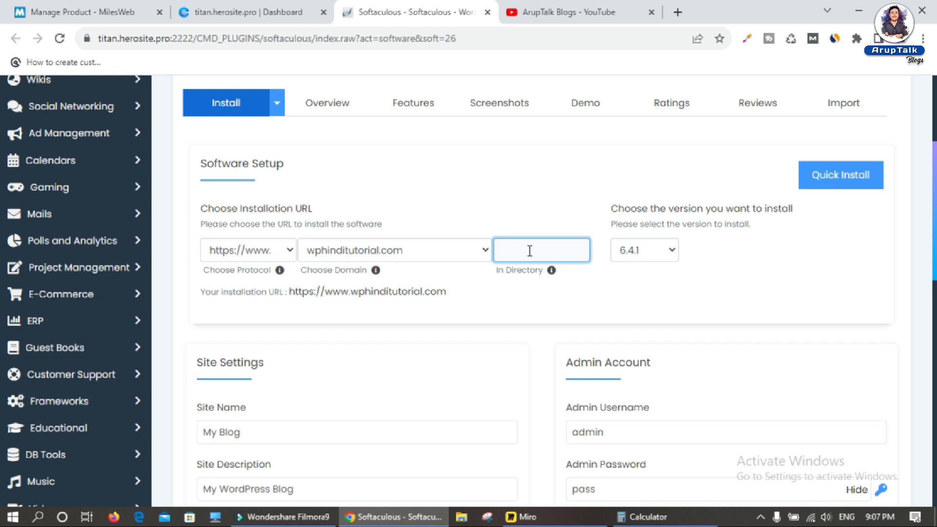
click(707, 271)
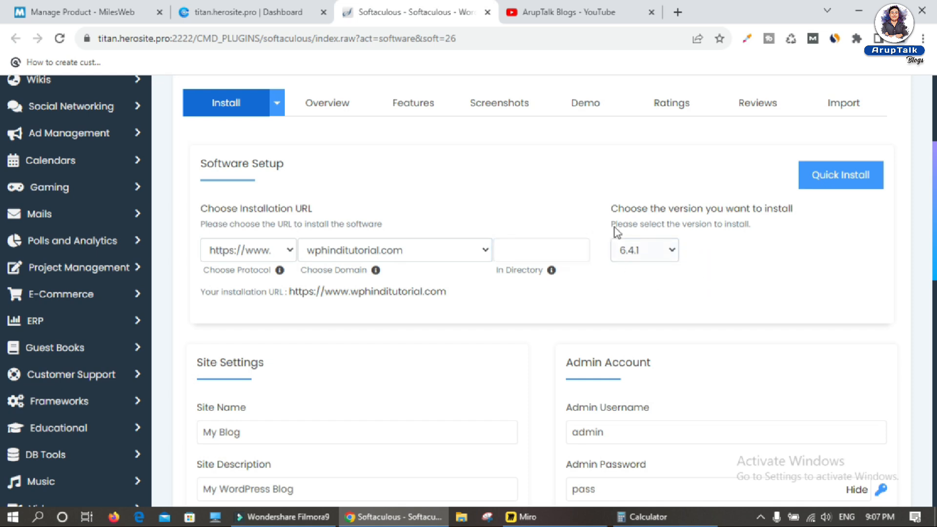
- Choose WordPress version 6.4.1 for the installation
click(646, 257)
click(656, 254)
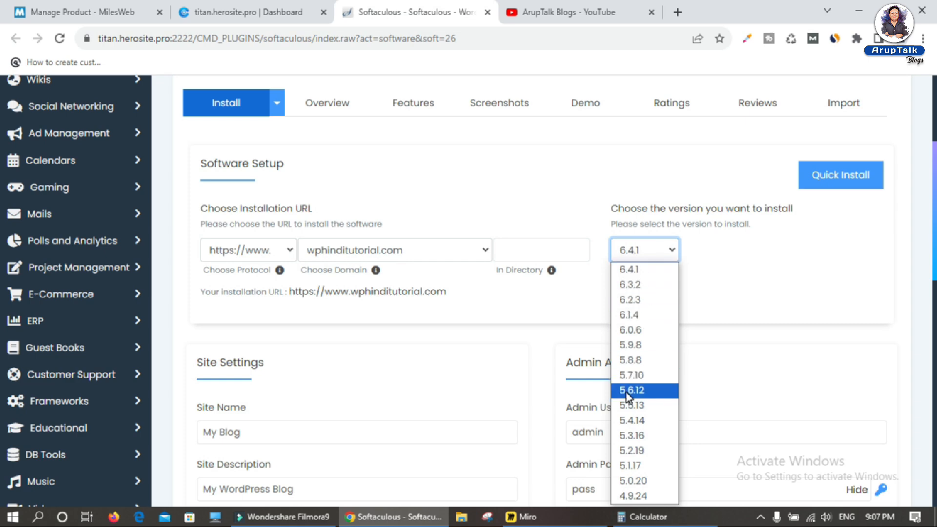
click(643, 270)
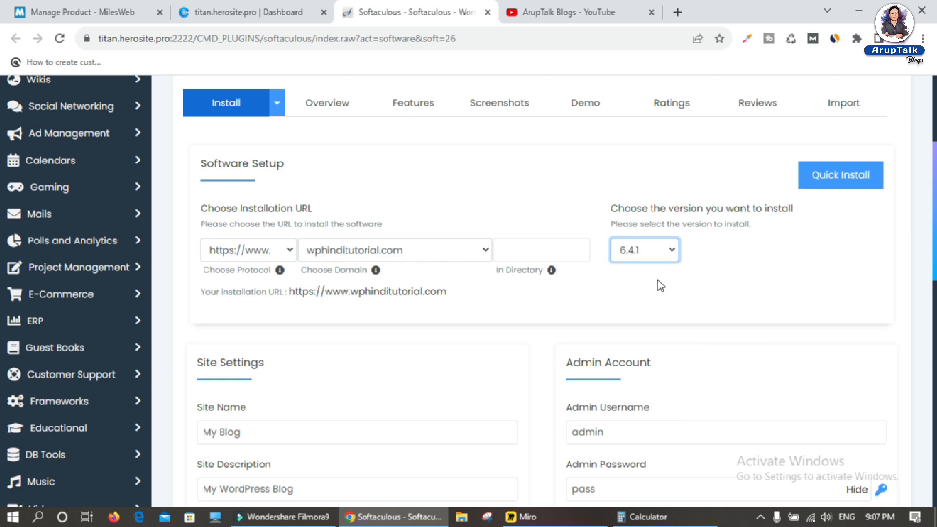
- Change the site name in Site Settings to Word Calculator Tool
scroll(658, 282, down, 4)
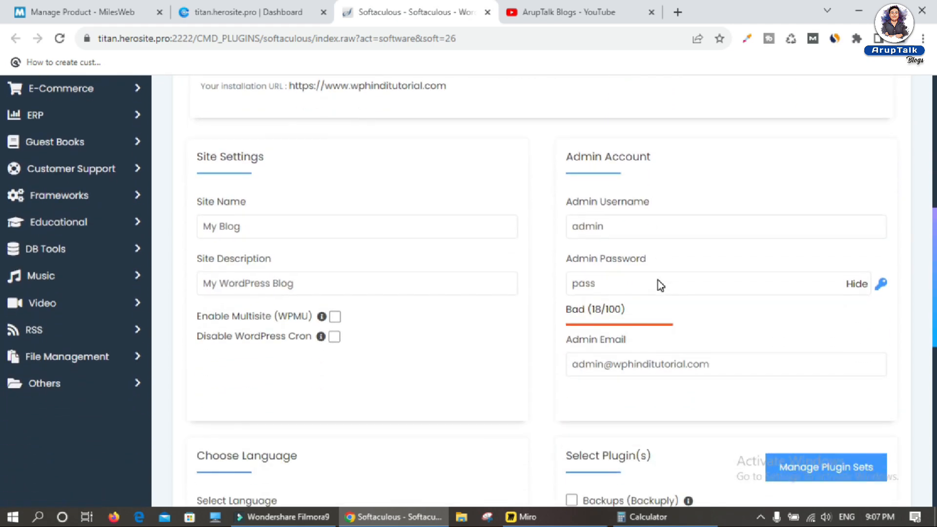
drag(195, 159, 274, 165)
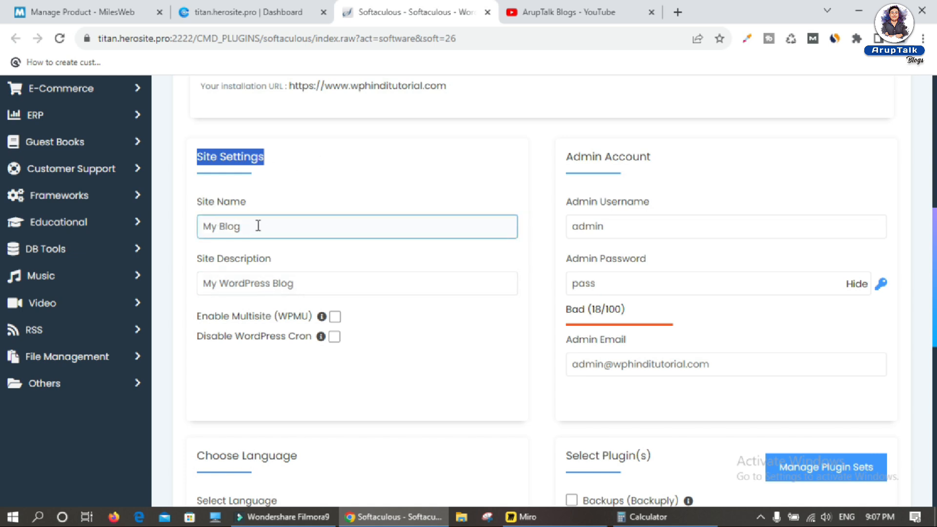
drag(256, 226, 62, 230)
text(Wo)
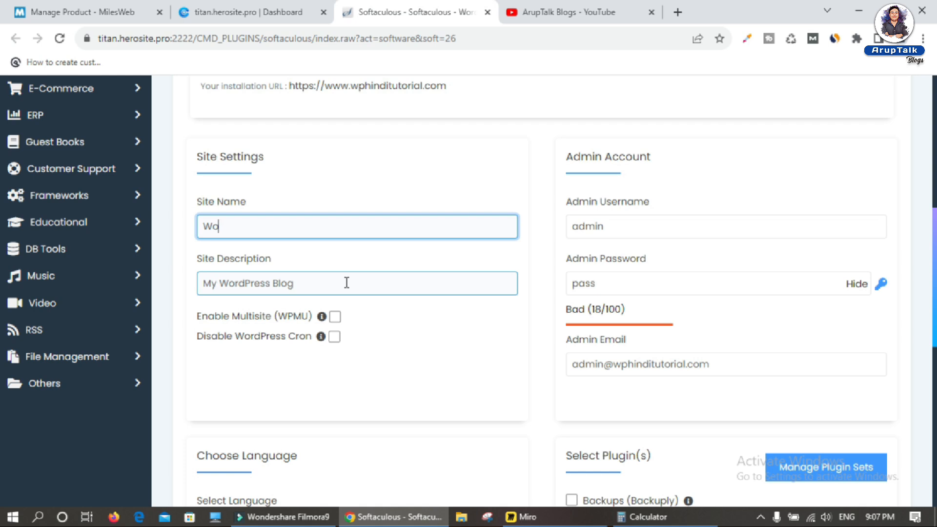
text(rd Calculator Tool)
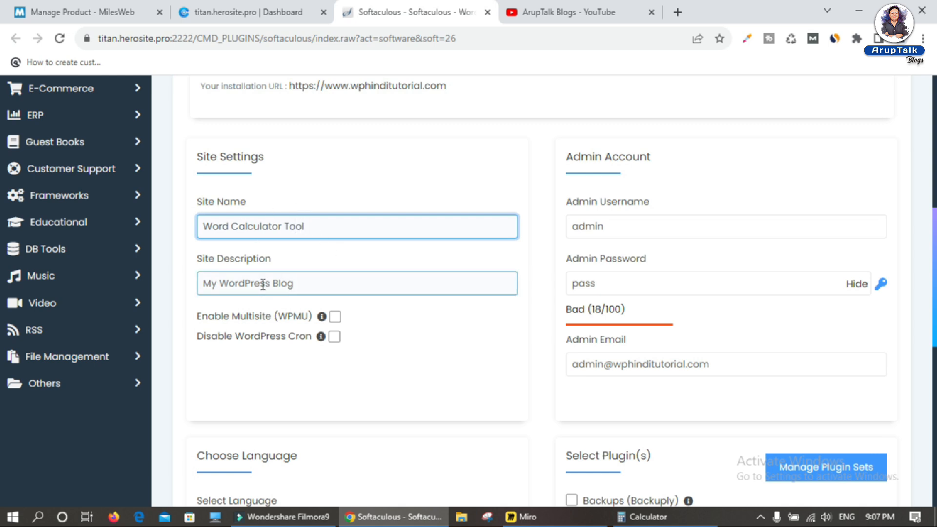
- Review the Site Description and Admin Username fields of the installation form
drag(191, 259, 298, 259)
click(299, 284)
key(ctrl+a)
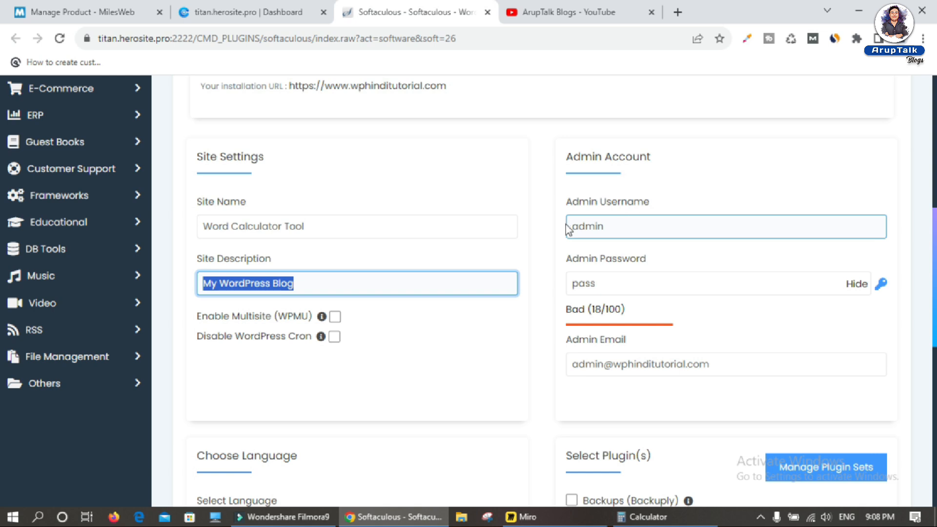
click(618, 225)
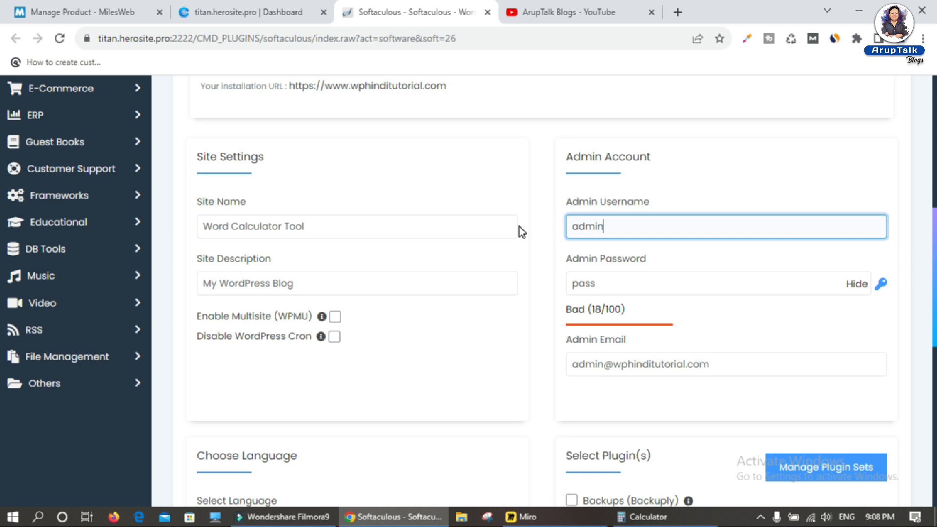
- Replace the default Admin Password in the Admin Account section with a strong account password
click(610, 283)
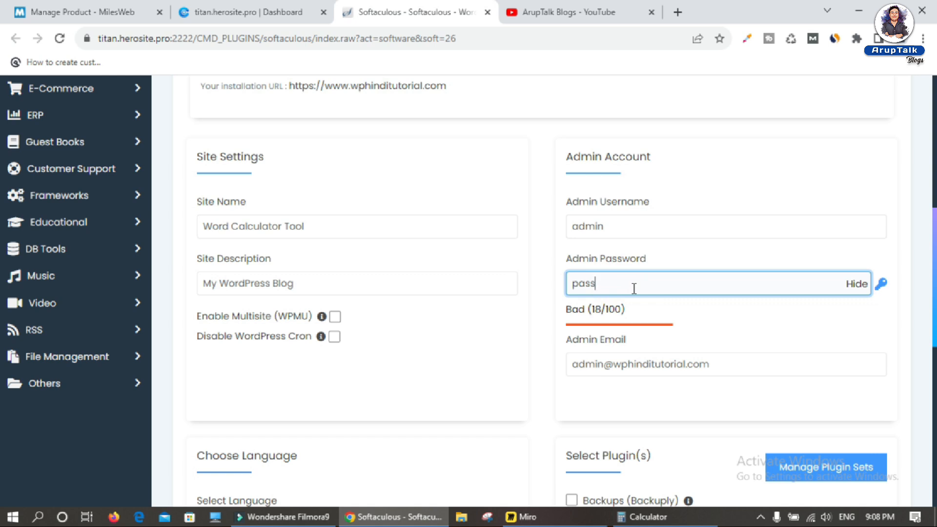
key(BackSpace)
key(BackSpace)
key(BackSpace)
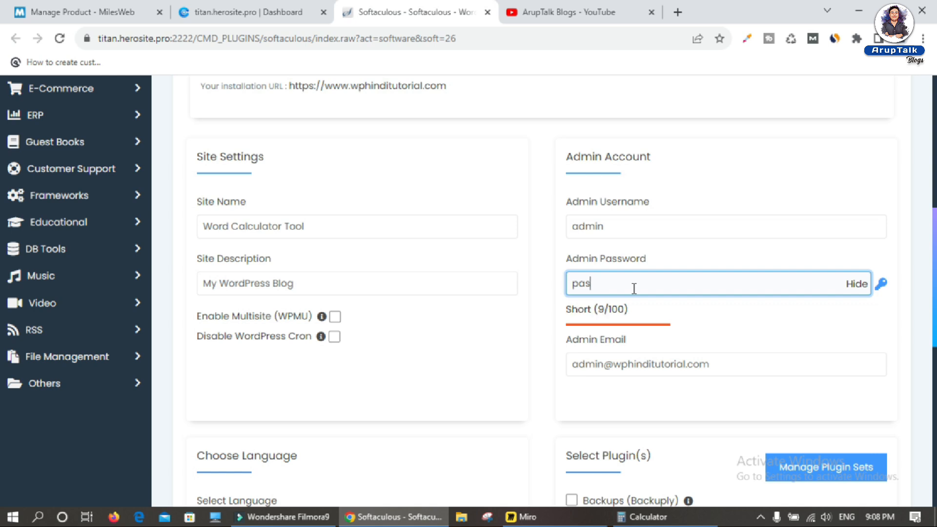
key(BackSpace)
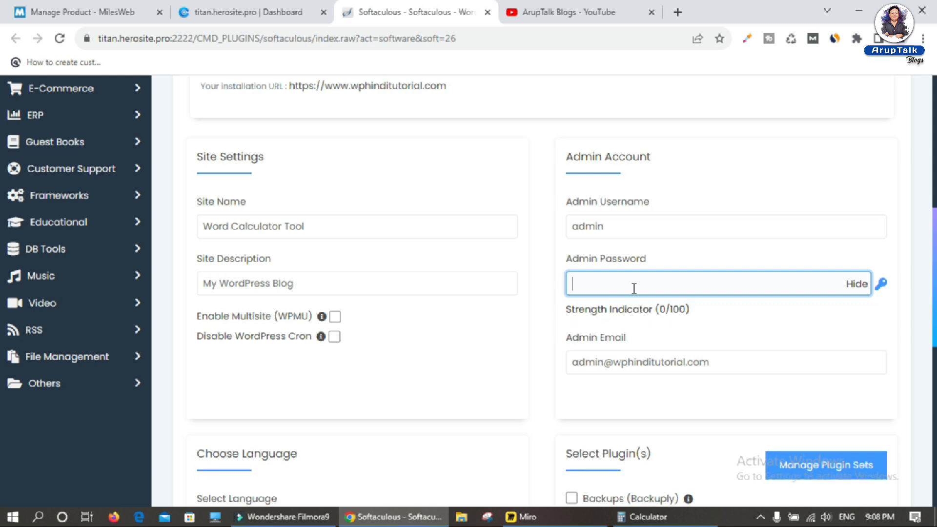
key(ctrl+v)
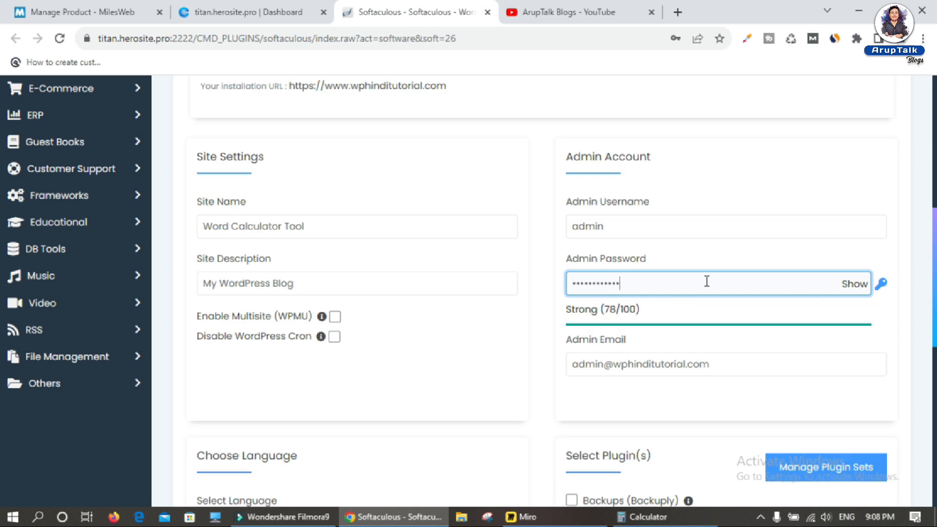
click(570, 357)
- Select English as the language for the WordPress installation
scroll(535, 372, down, 5)
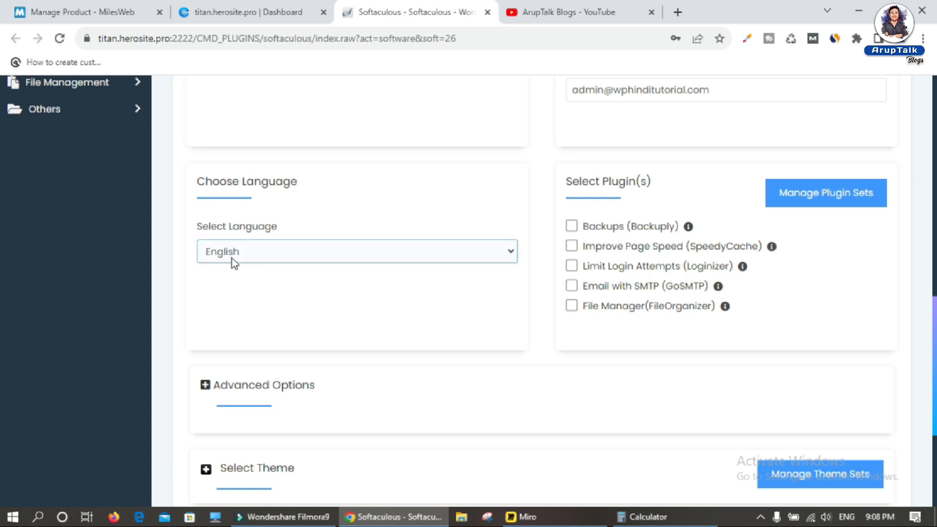
click(264, 262)
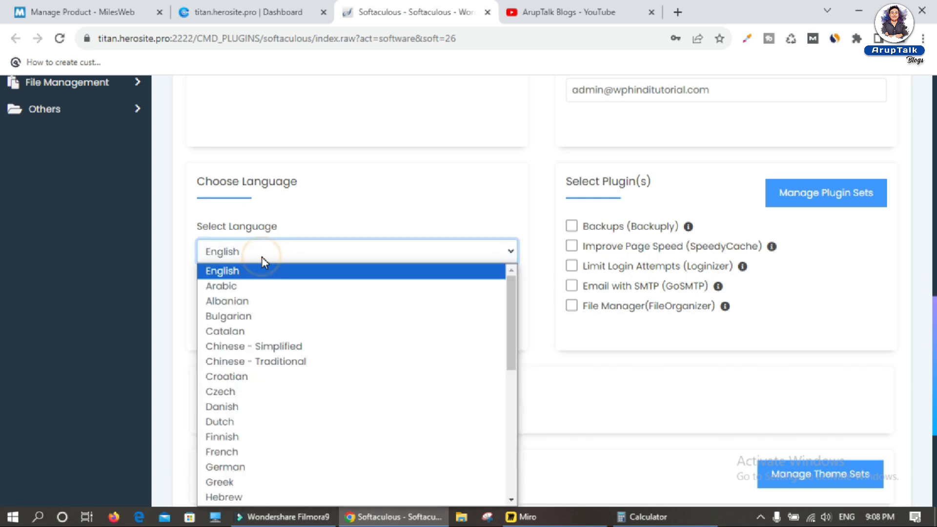
click(232, 272)
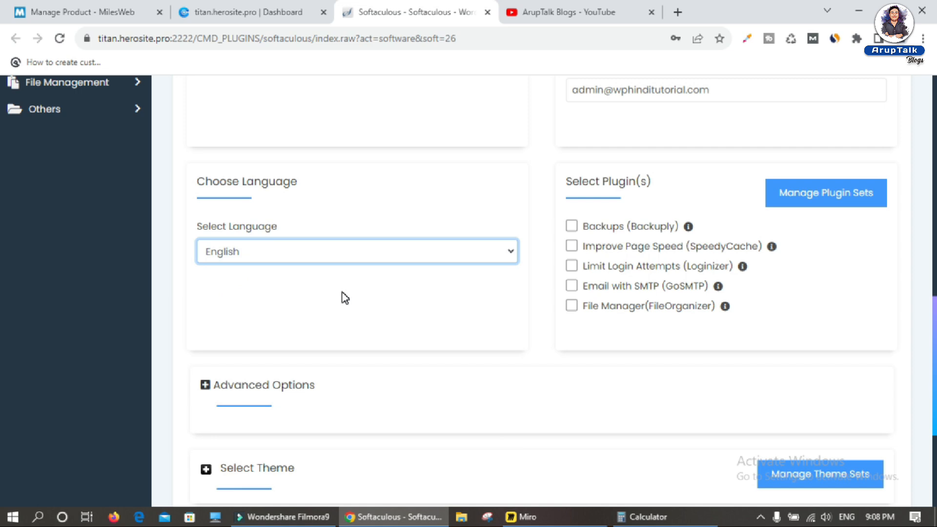
- Expand the Advanced Options and set the installation's database name to wordcalc
scroll(325, 282, down, 4)
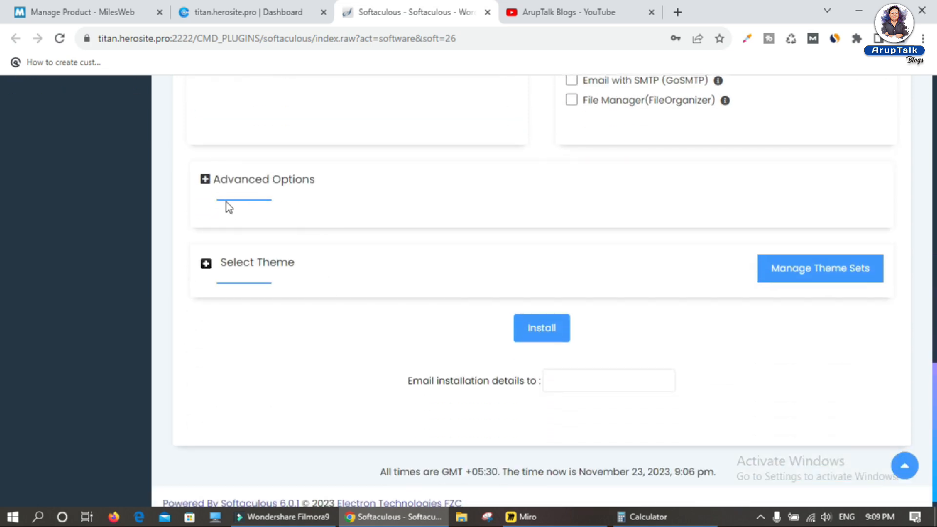
click(204, 180)
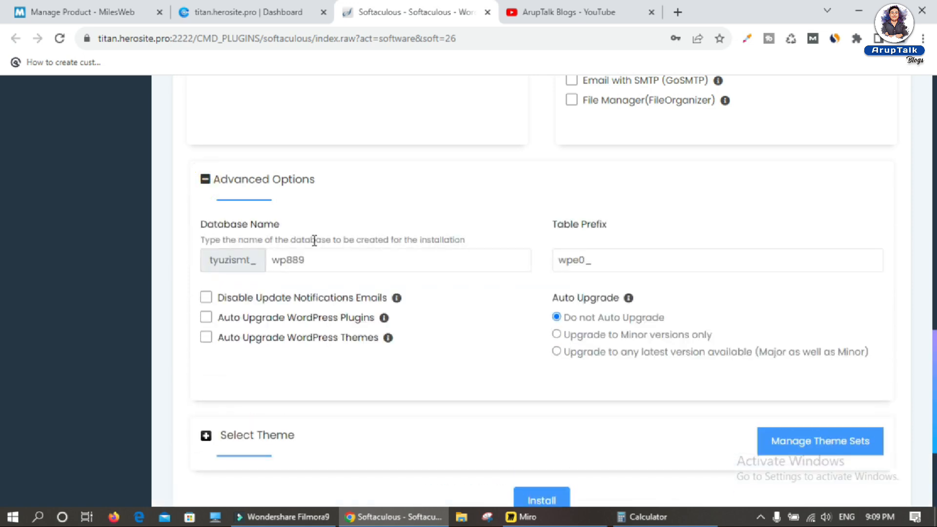
click(199, 224)
drag(201, 227, 286, 227)
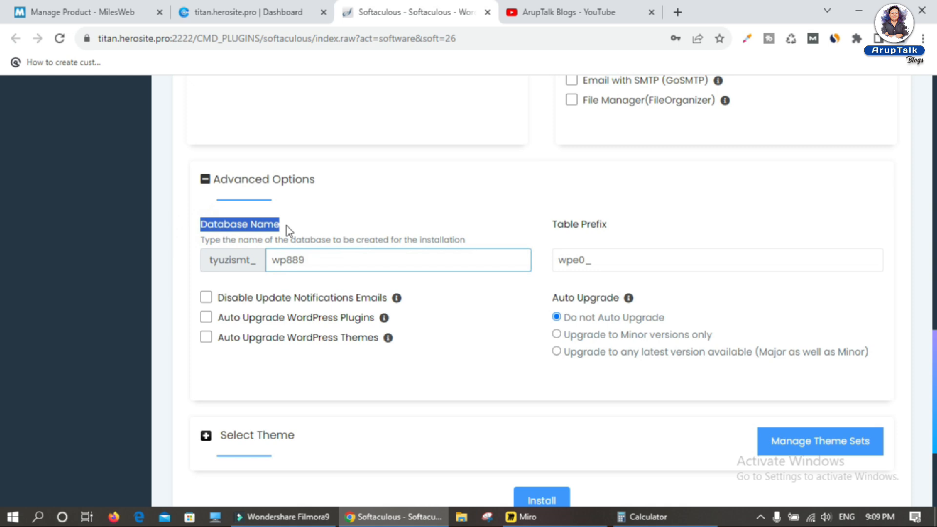
double_click(324, 258)
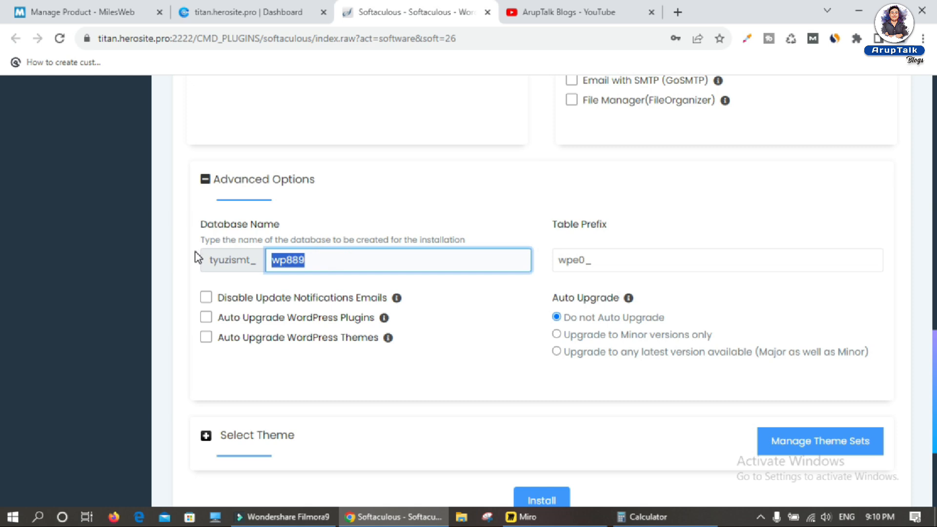
text(word)
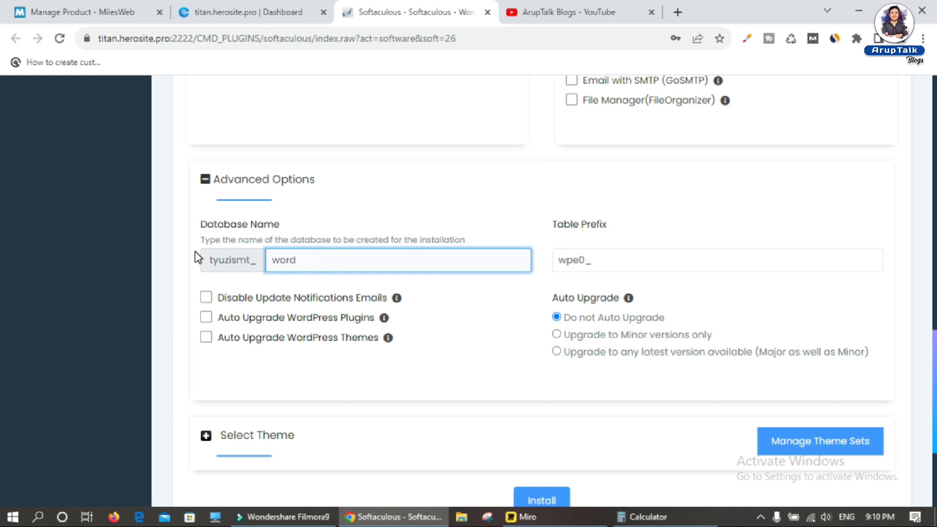
text(calc)
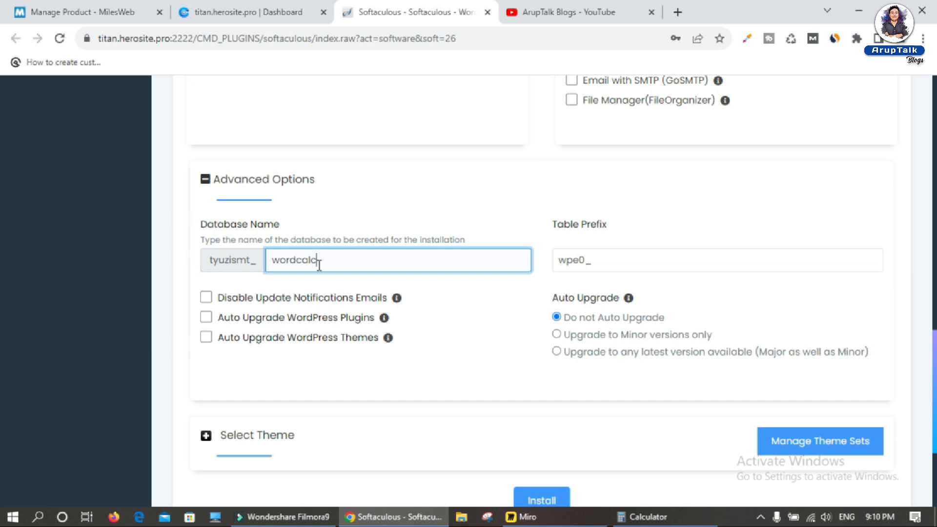
- Set the database Table Prefix to wp
click(614, 262)
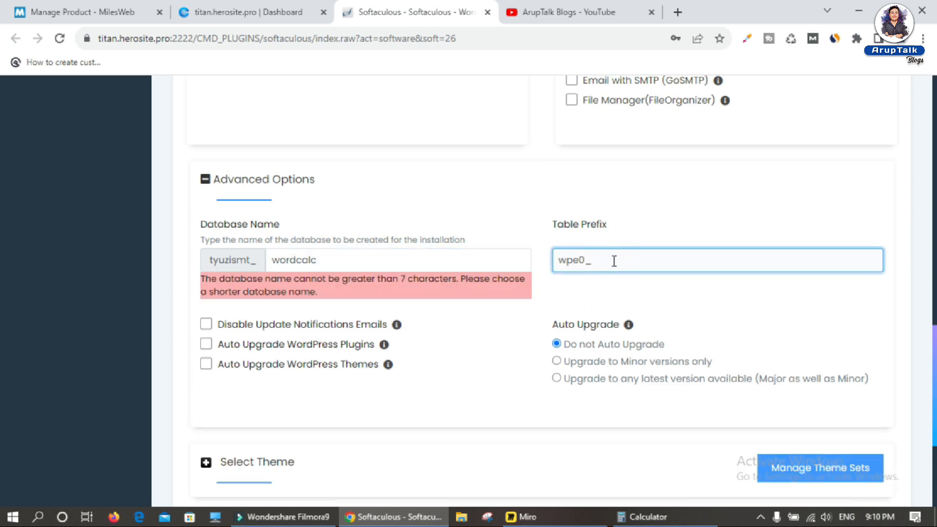
double_click(614, 260)
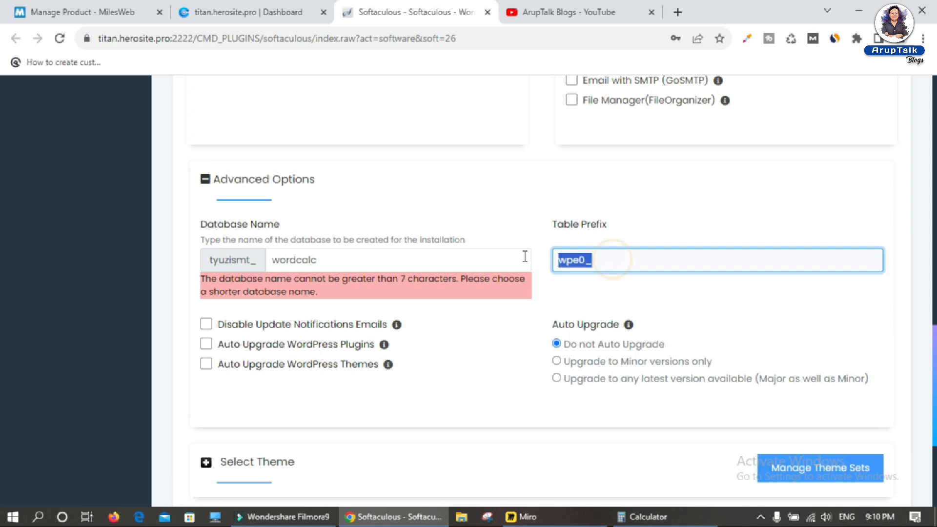
key(BackSpace)
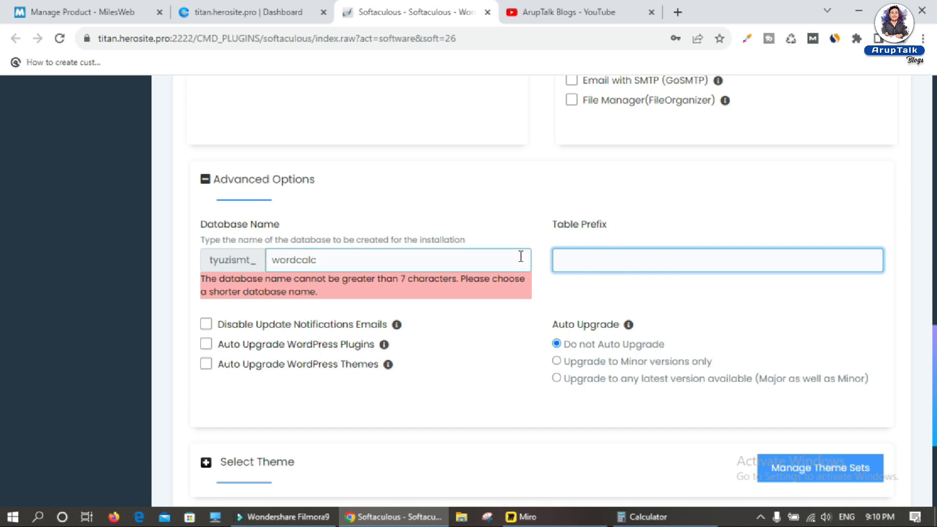
text(wp)
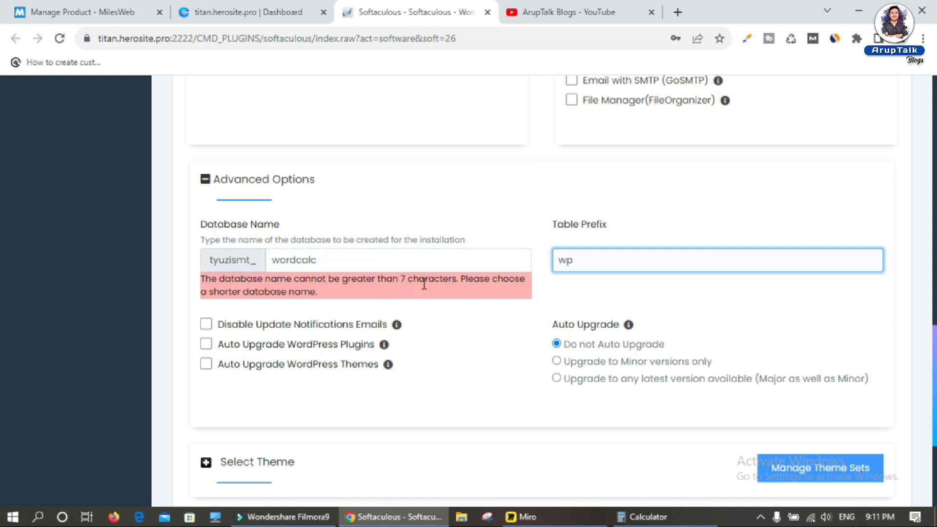
- Shorten the database name to wordcal
click(331, 259)
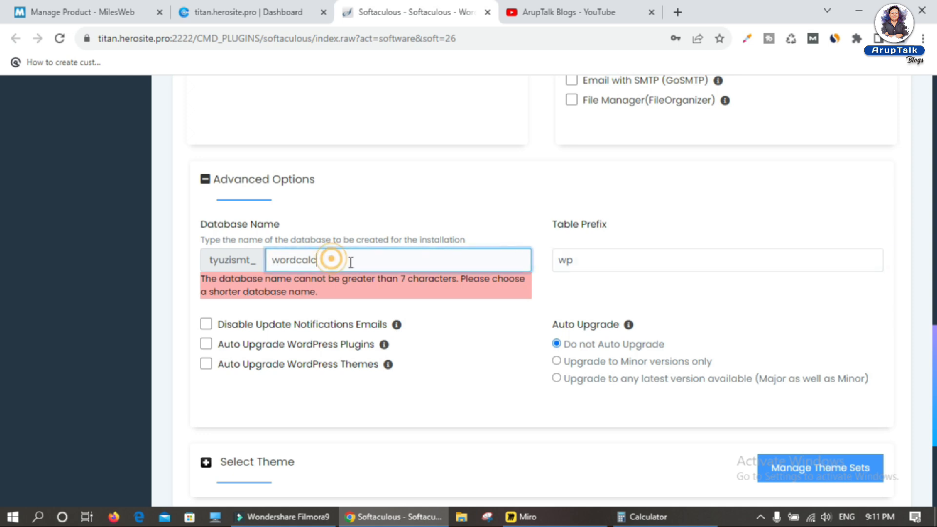
key(BackSpace)
click(457, 203)
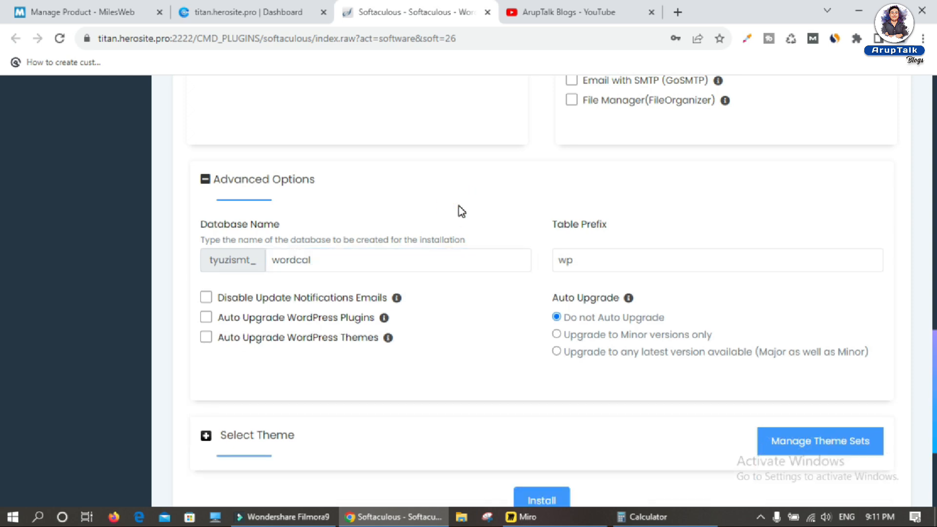
- Expand the Select Theme section and look over the optional themes without choosing one
scroll(510, 346, down, 4)
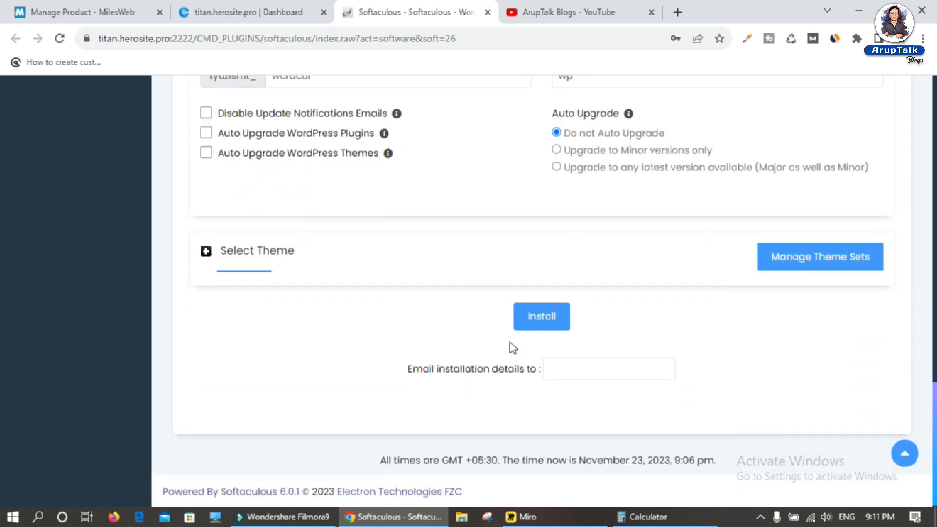
click(206, 250)
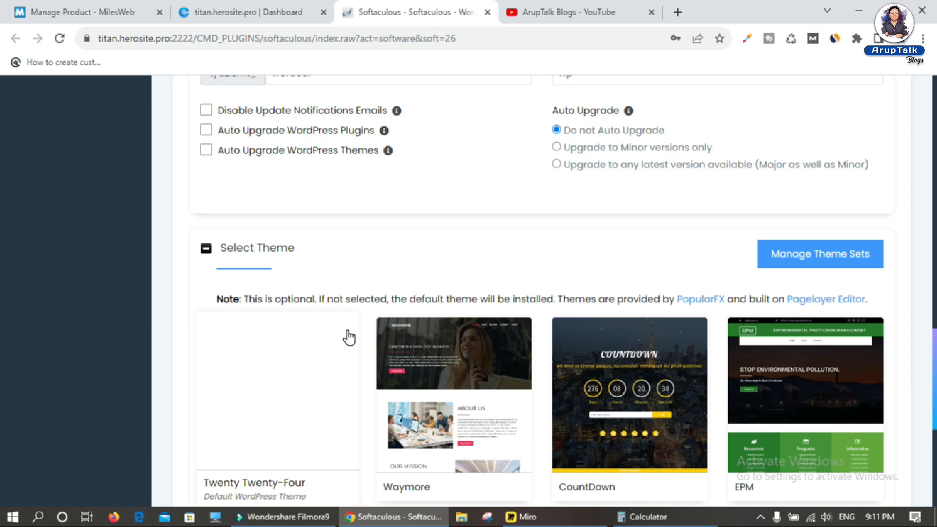
scroll(349, 336, down, 4)
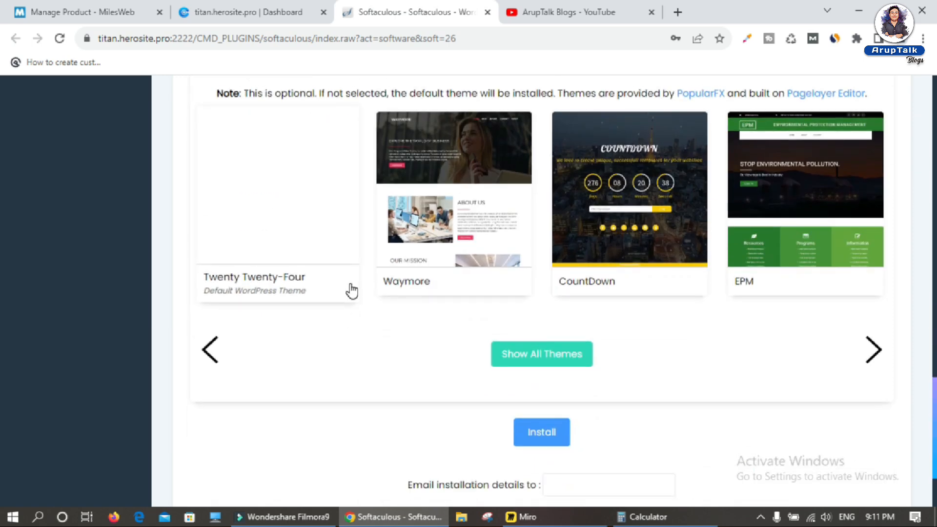
- Run the WordPress installation with the default theme, decline saving the password in the browser, and highlight the completion heading
scroll(351, 292, down, 2)
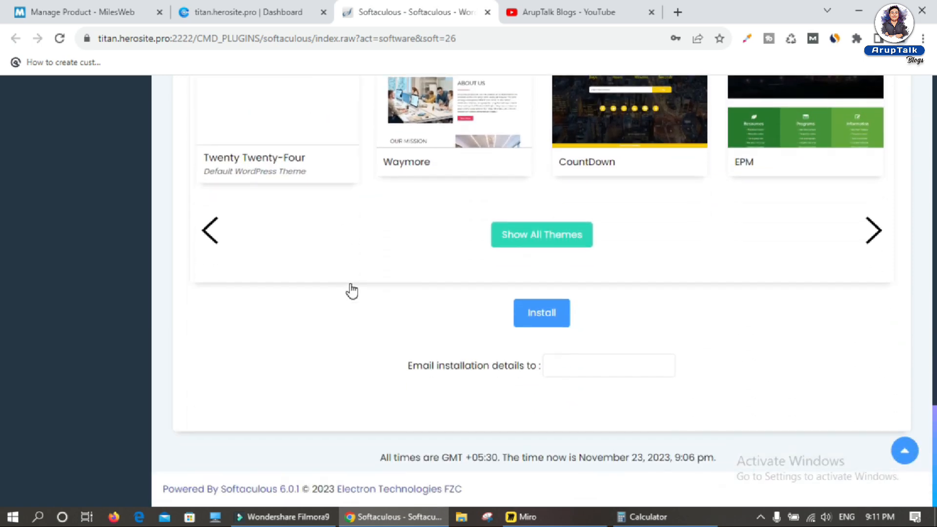
click(548, 317)
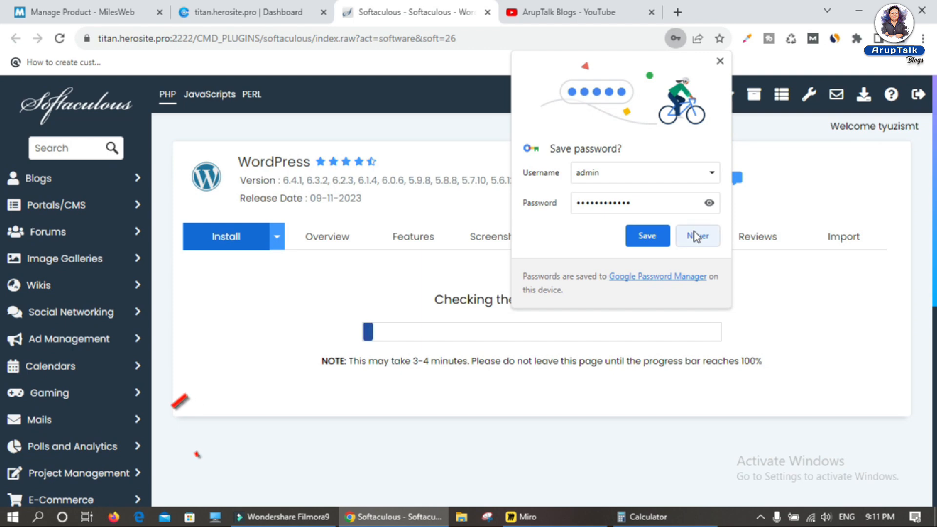
click(697, 235)
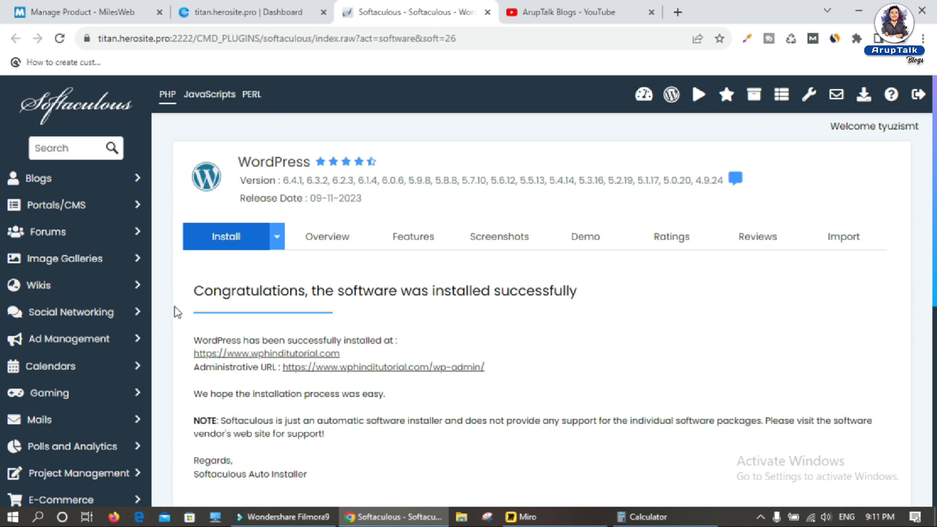
drag(195, 293, 565, 288)
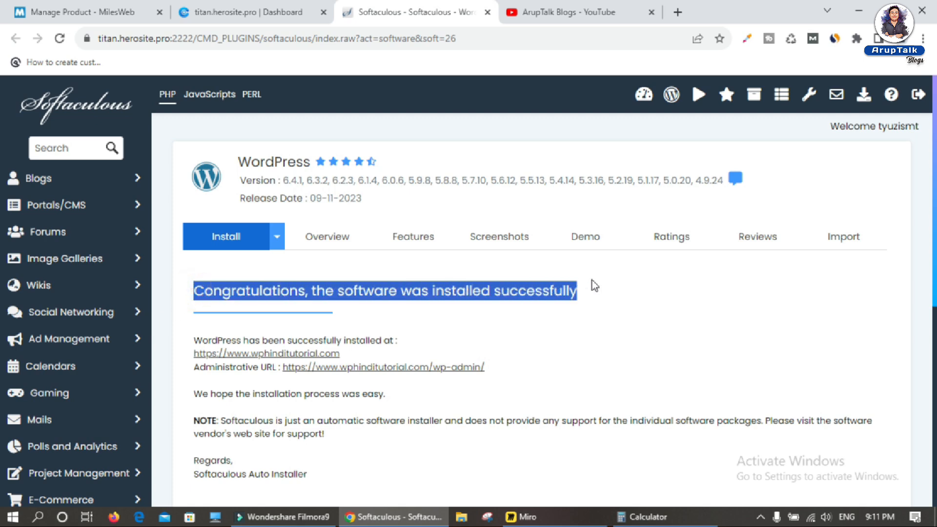
scroll(598, 352, down, 3)
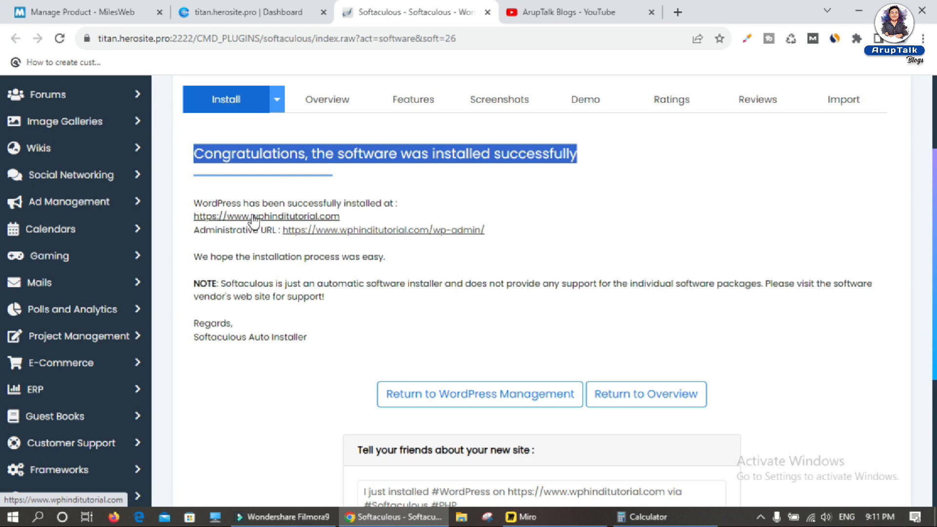
right_click(254, 221)
click(312, 223)
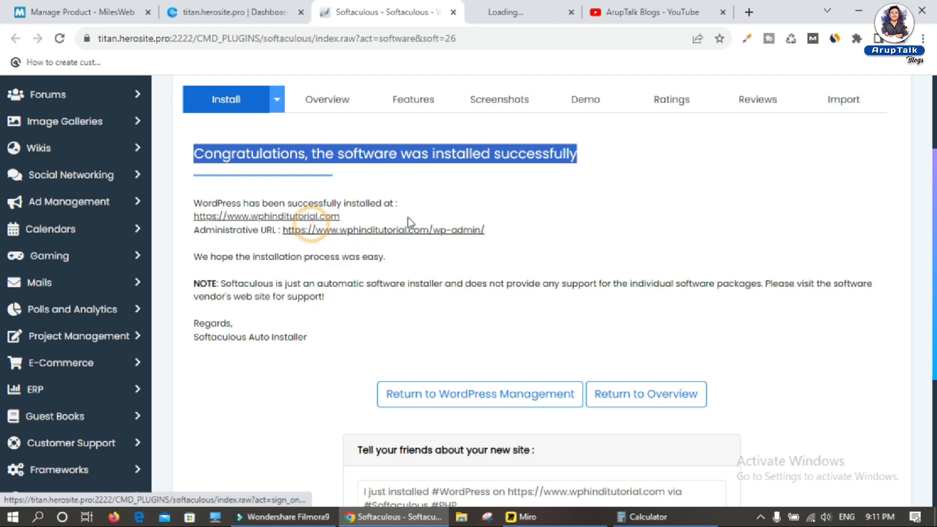
click(517, 12)
click(379, 13)
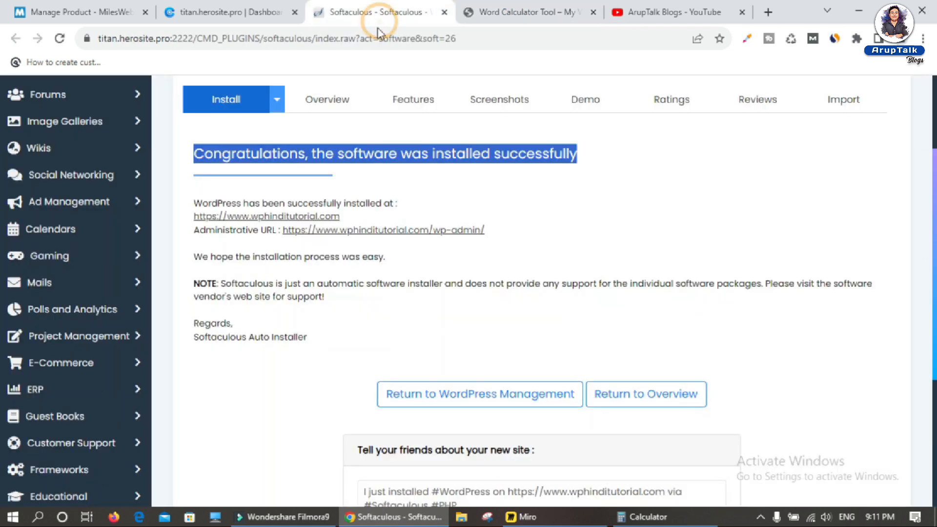
- Open the wp-admin administrative URL in a new tab and view the WordPress dashboard alongside the site's front page
right_click(380, 234)
click(441, 237)
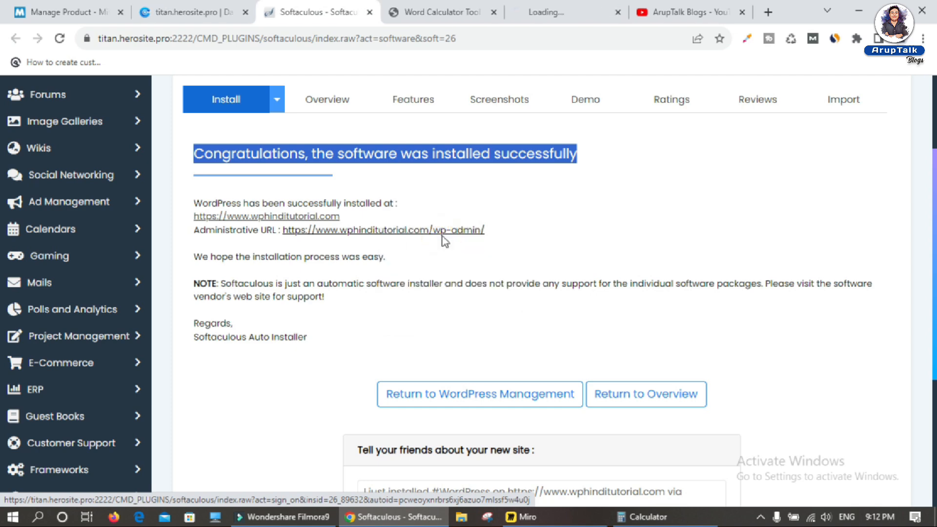
click(552, 12)
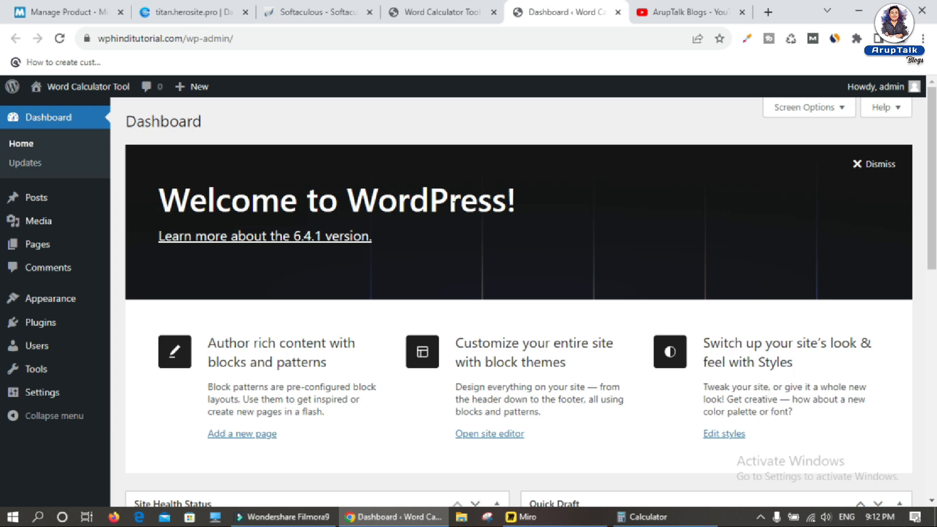
click(426, 13)
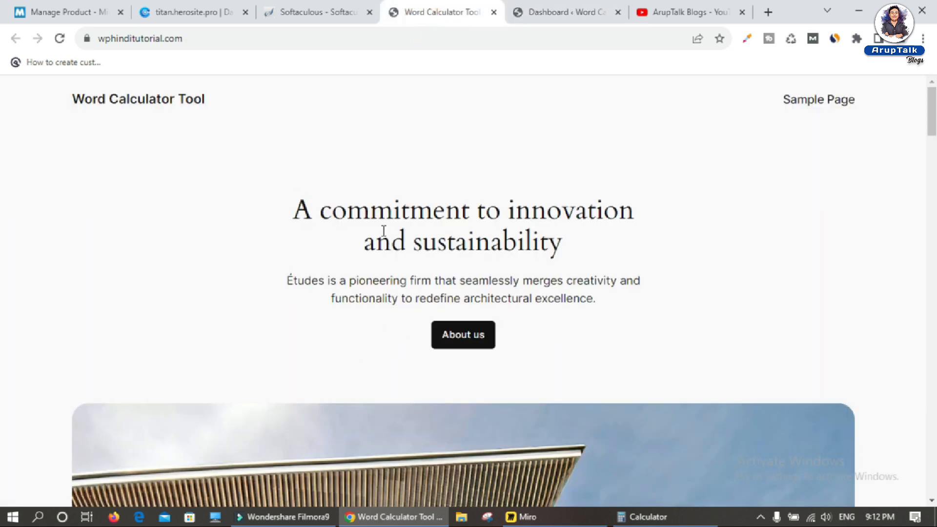
click(554, 14)
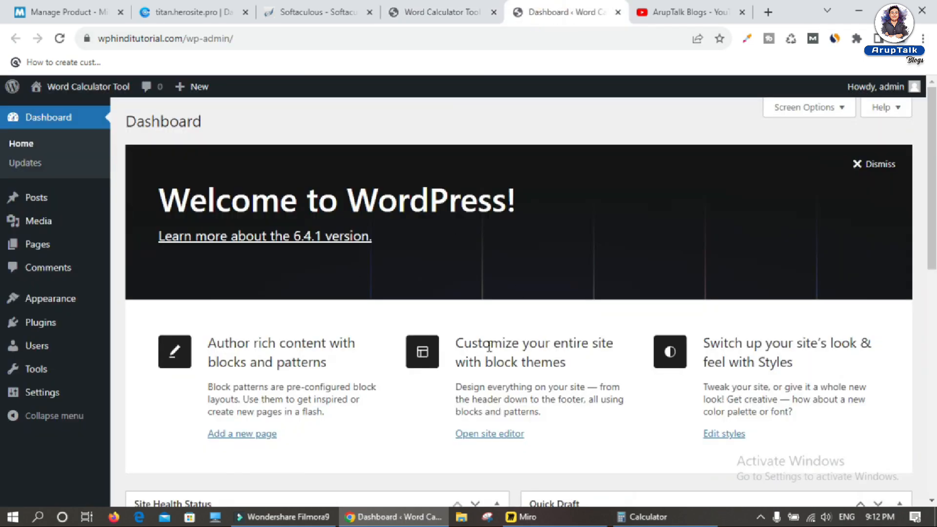
- Close the MilesWeb, hosting dashboard and Softaculous tabs, and check the Website Setup branch in Miro before returning to Chrome
click(433, 15)
click(331, 10)
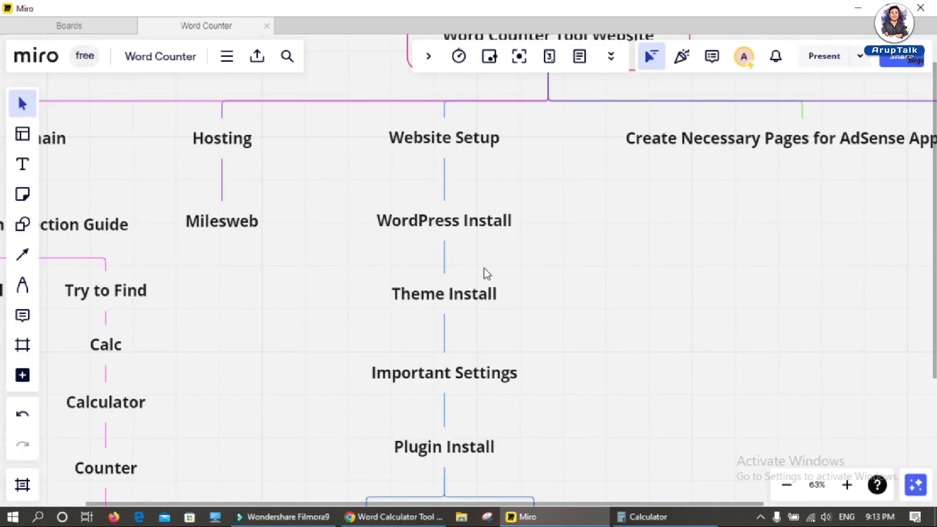
click(394, 516)
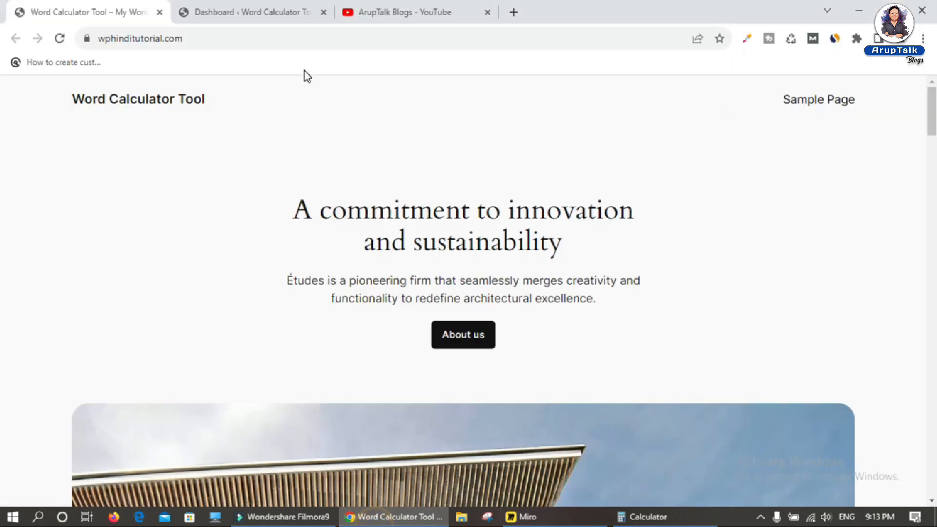
- Go to the Add Themes page in the WordPress dashboard and search for generatepress
click(247, 14)
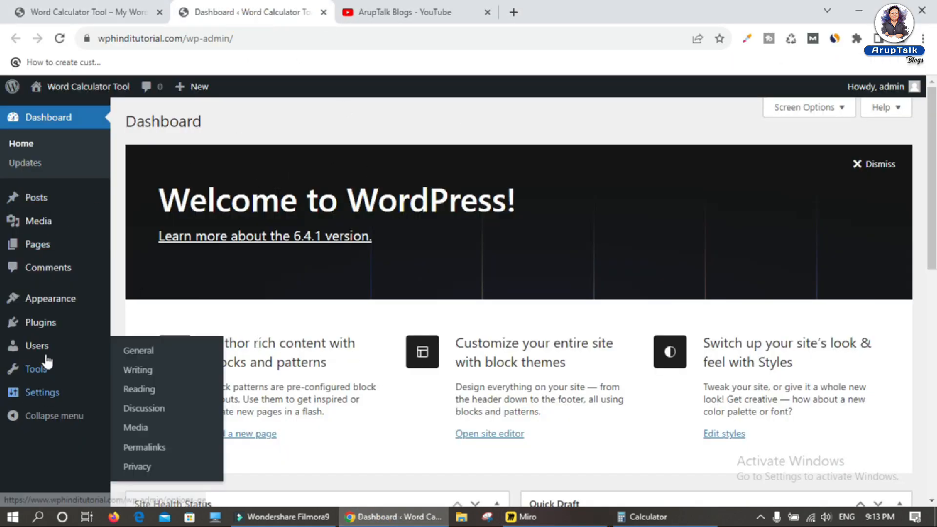
mouse_move(52, 306)
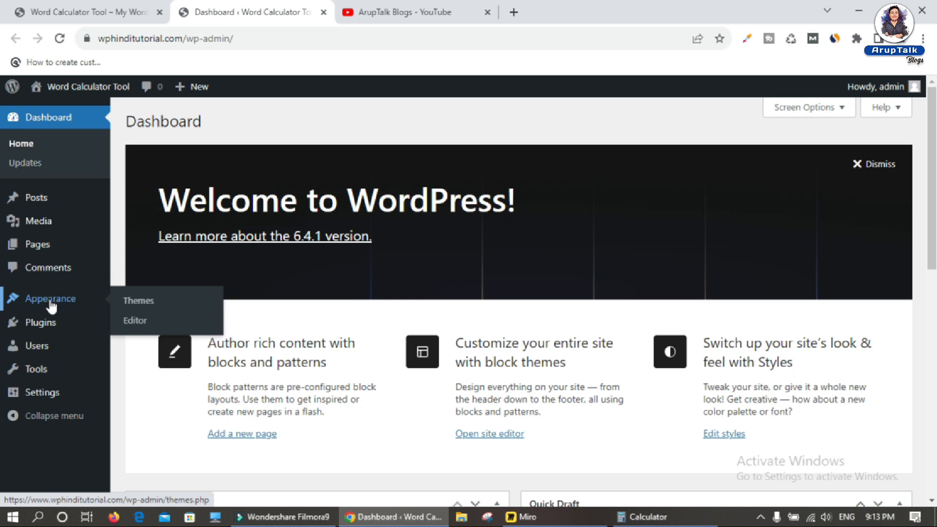
click(139, 299)
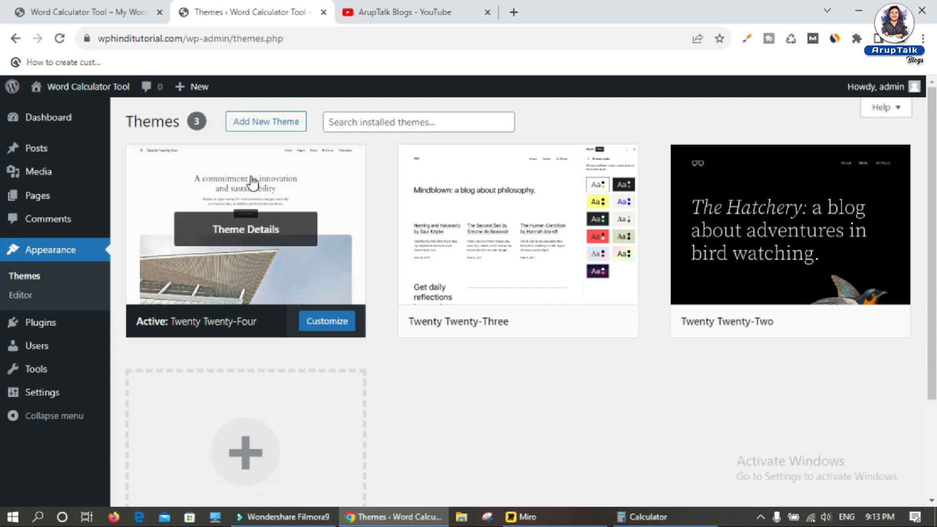
click(266, 123)
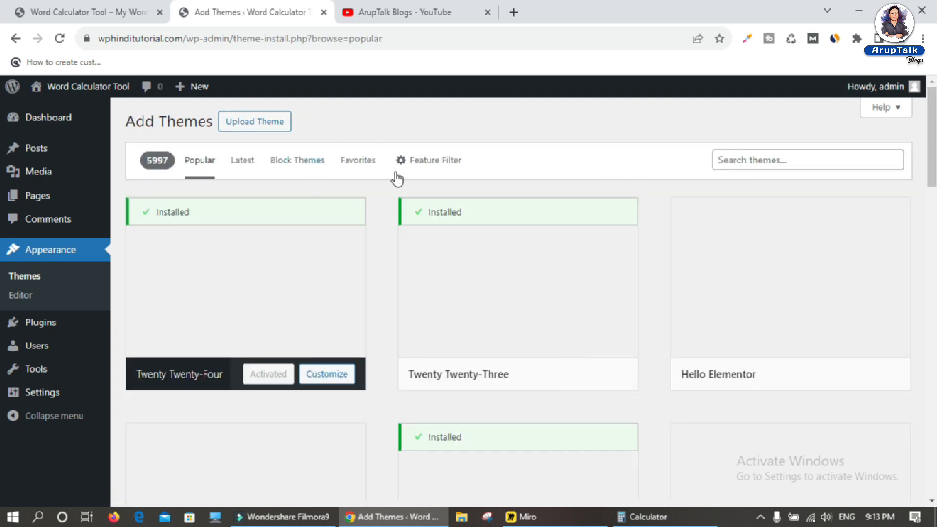
click(747, 160)
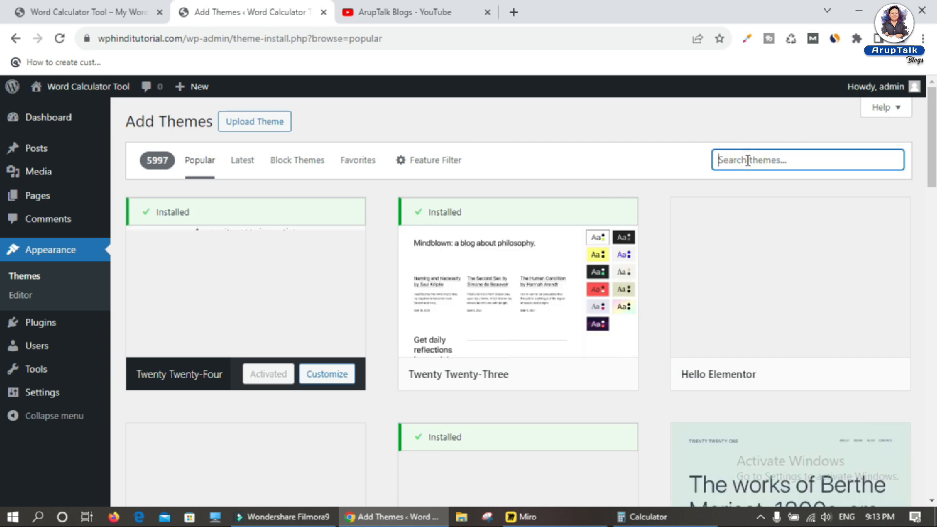
text(gener)
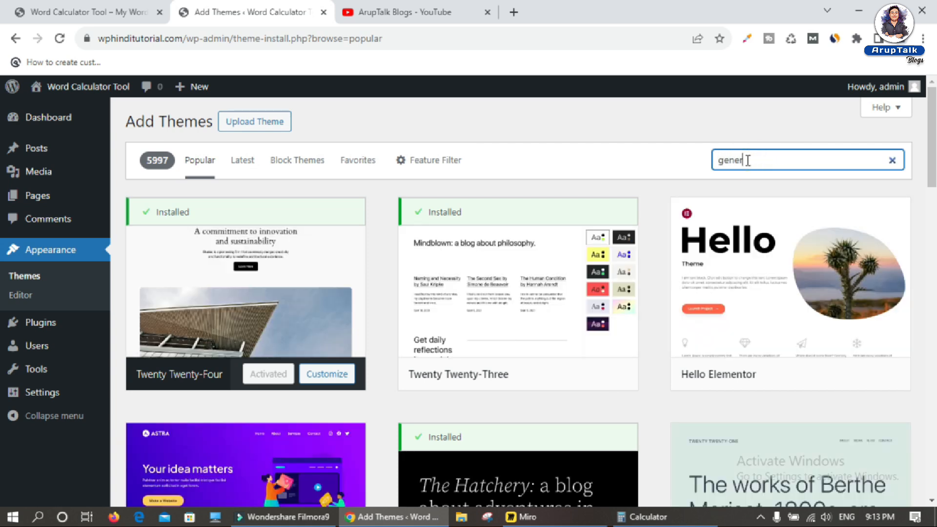
text(atepress)
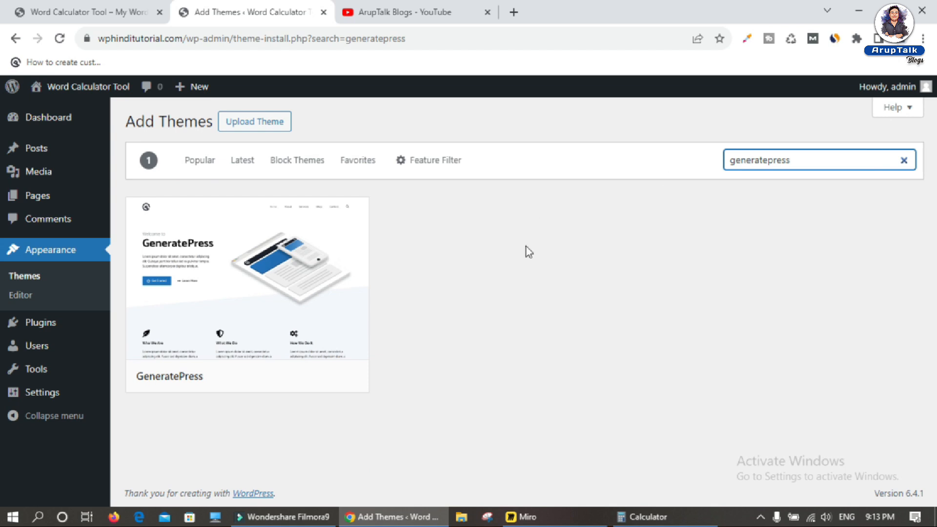
- Install and activate the GeneratePress theme
mouse_move(288, 376)
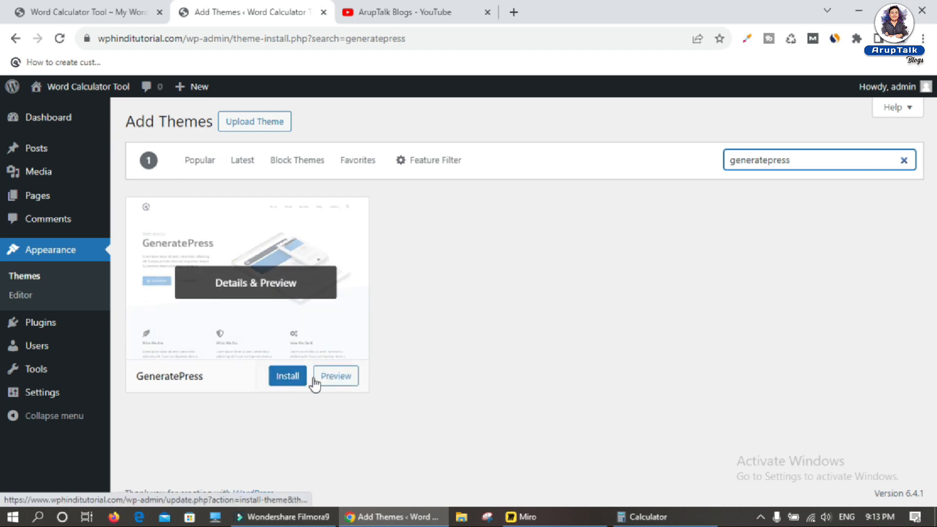
click(287, 376)
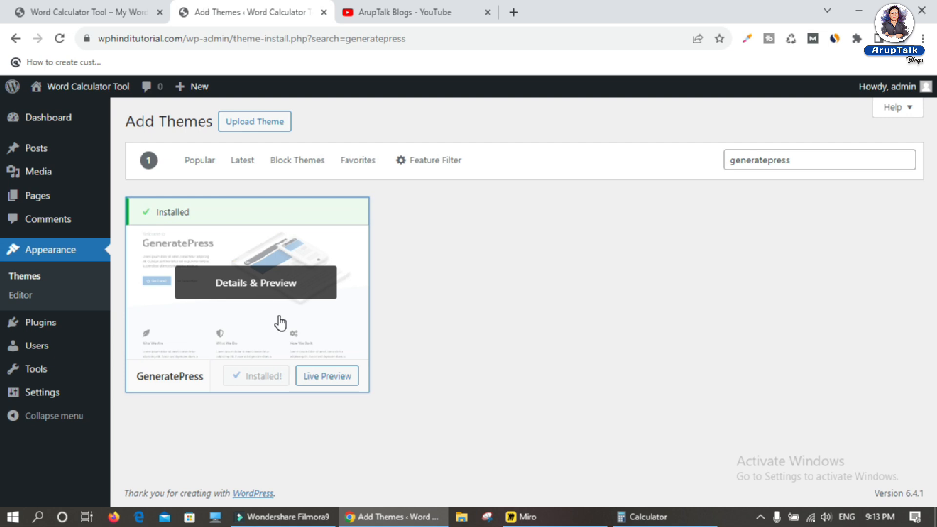
click(266, 377)
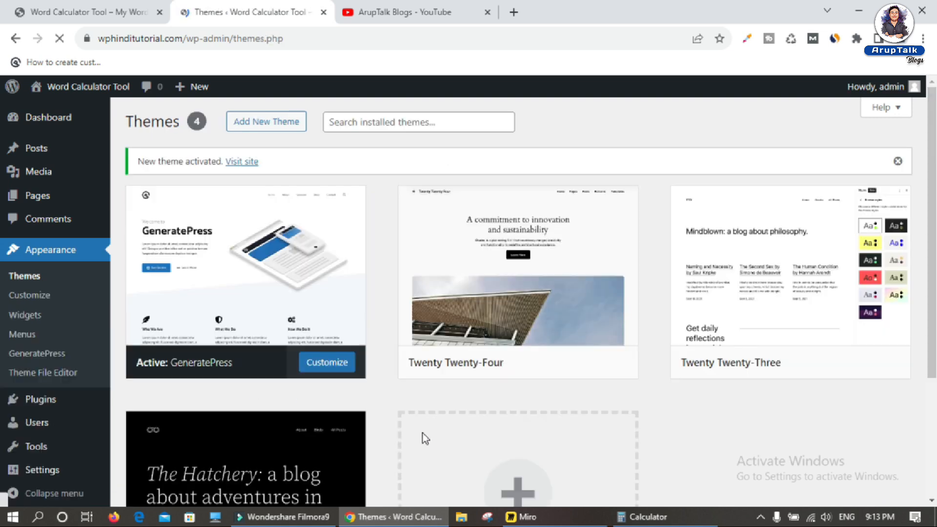
- Reload the site's front page to view it with the new theme, and return to the Themes page
click(84, 14)
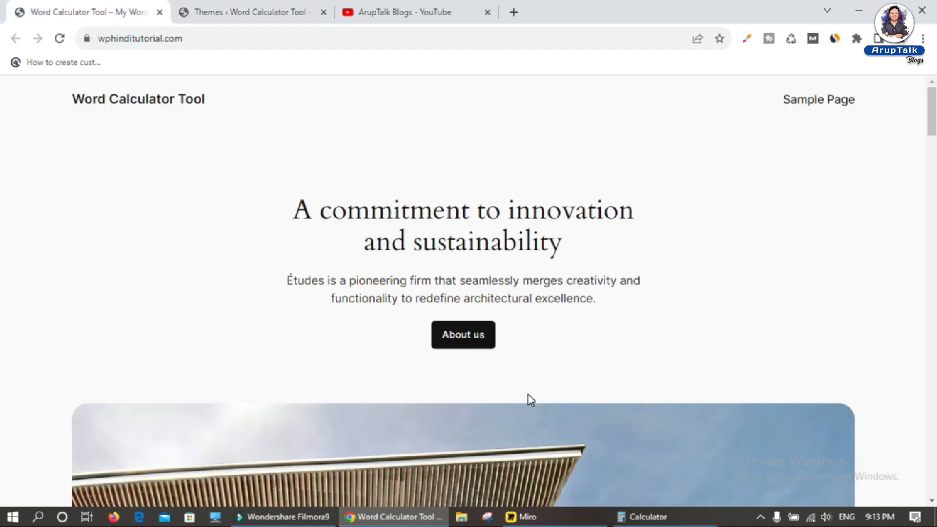
click(60, 38)
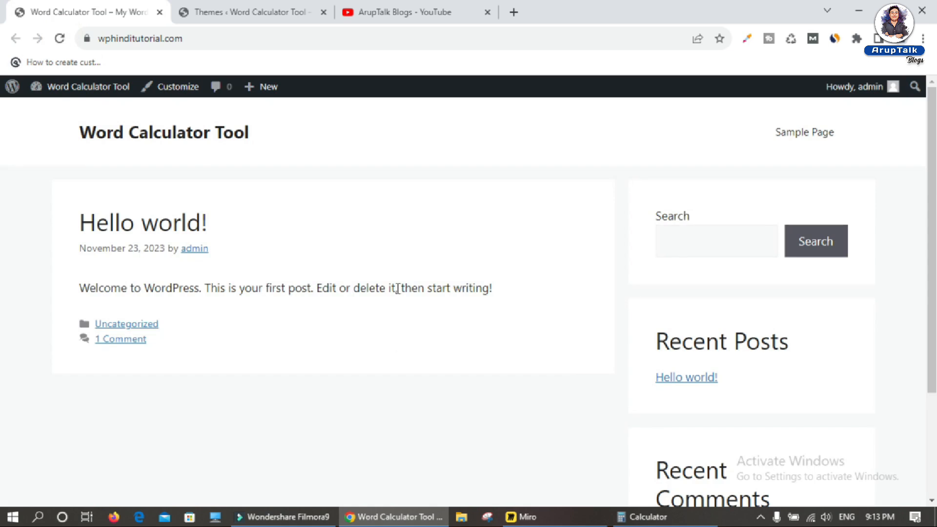
click(225, 13)
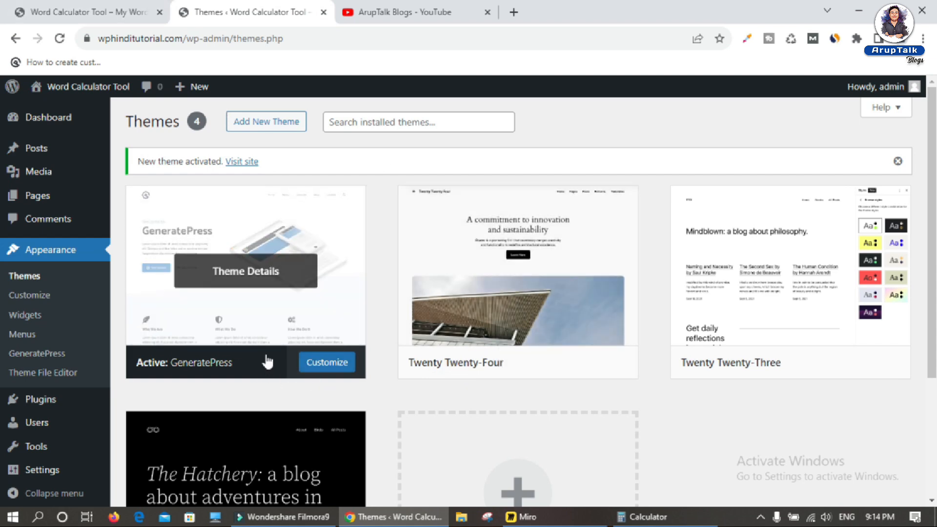
- Check the Important Settings stage on the Word Counter board in Miro and return to the Themes page in Chrome
click(138, 8)
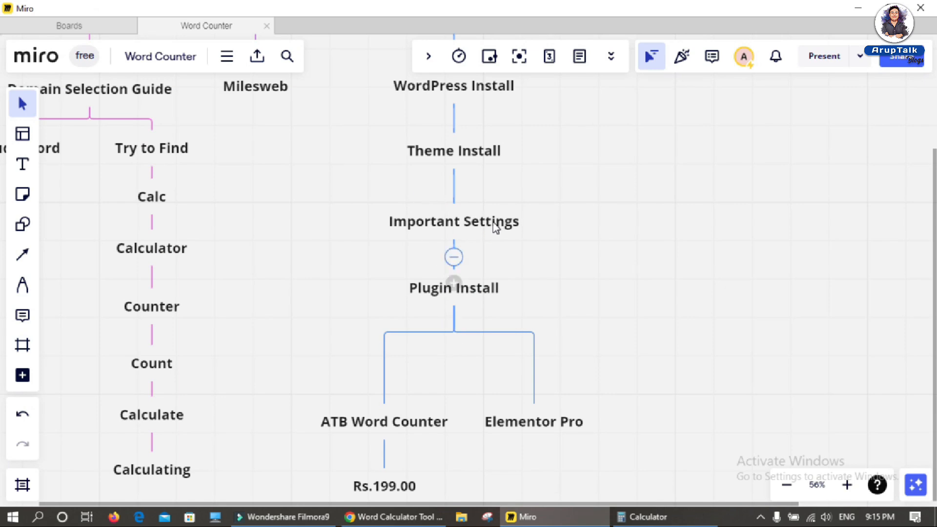
click(393, 517)
click(245, 13)
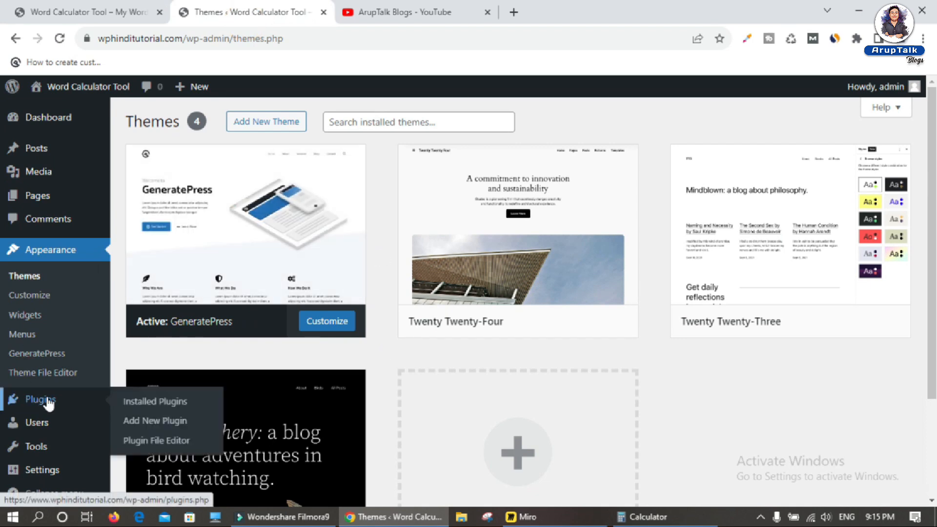
- Set the site's permalink structure to Post name and save the changes
mouse_move(29, 471)
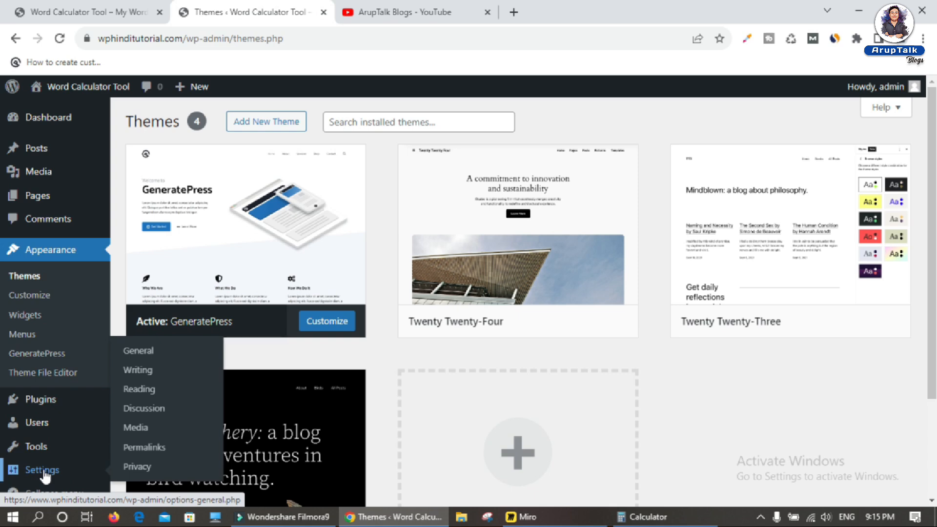
click(145, 445)
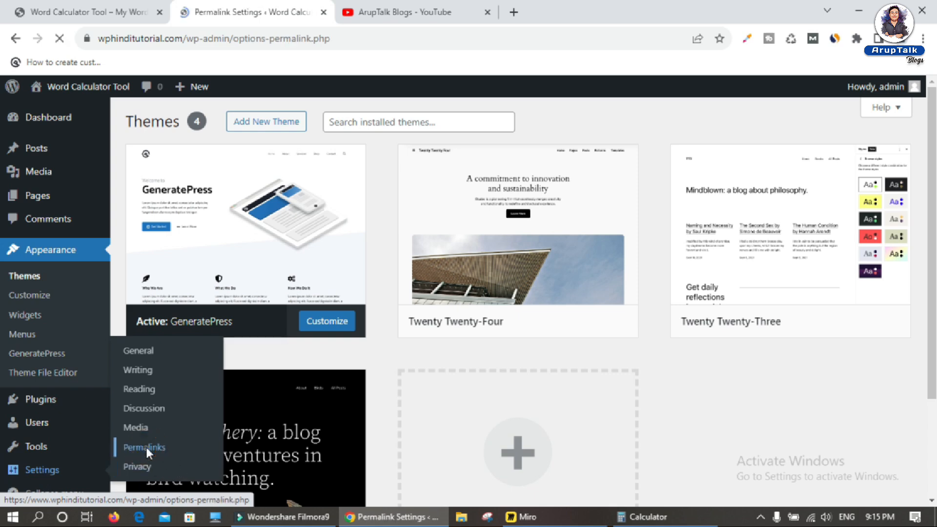
scroll(243, 354, down, 3)
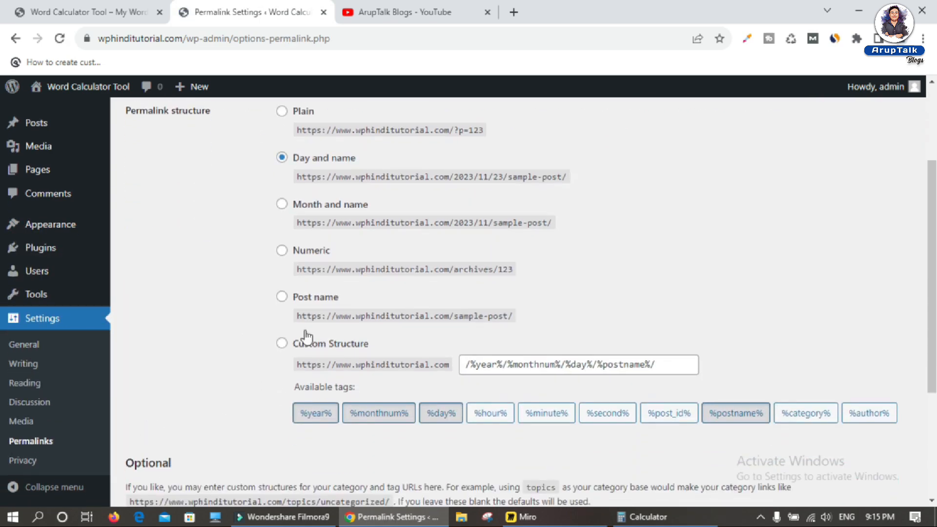
click(281, 297)
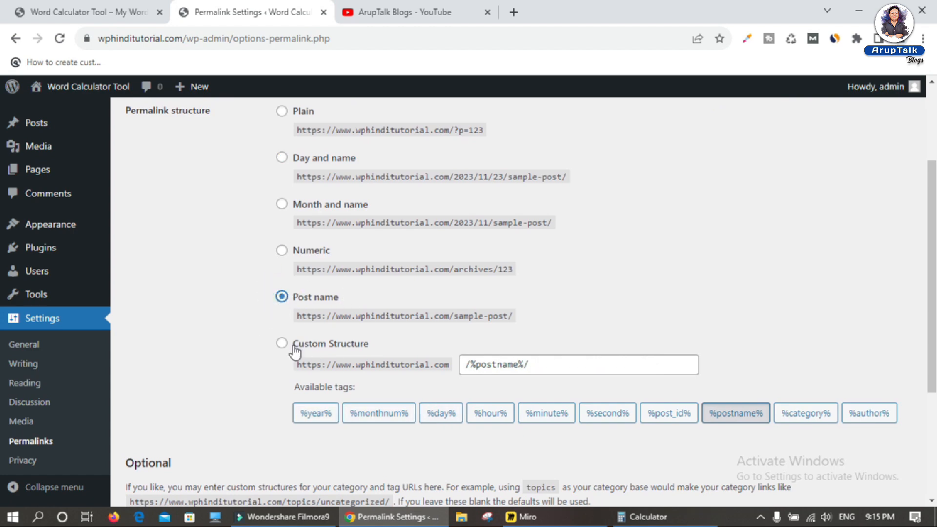
scroll(293, 351, down, 4)
click(157, 436)
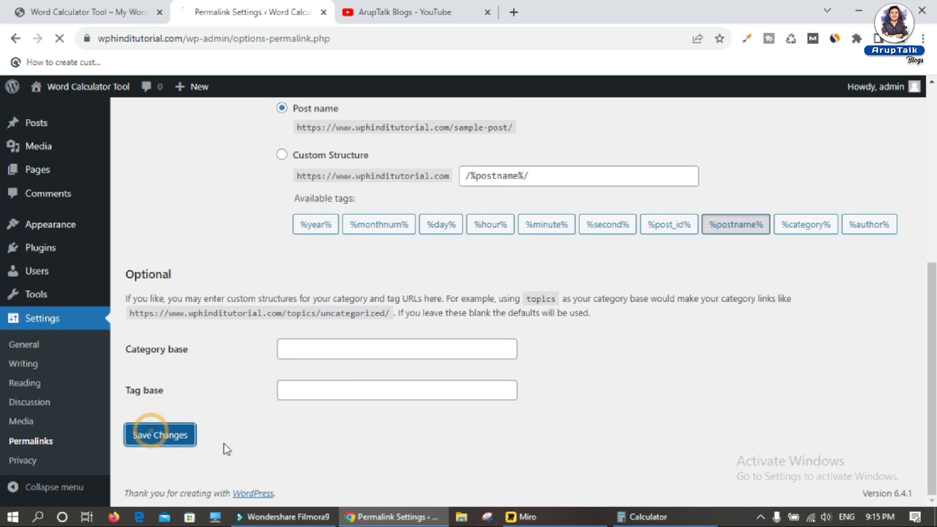
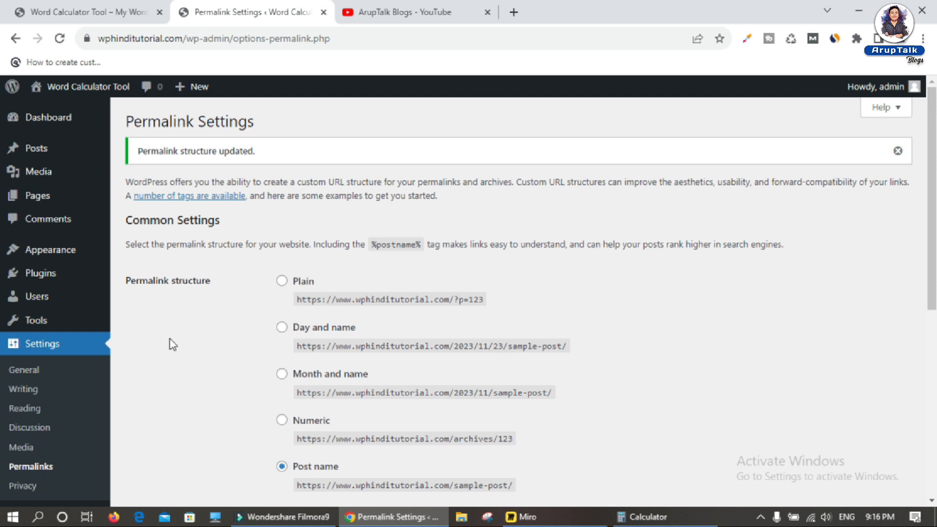
- Go to the Add Plugins page and search for elementor
mouse_move(48, 279)
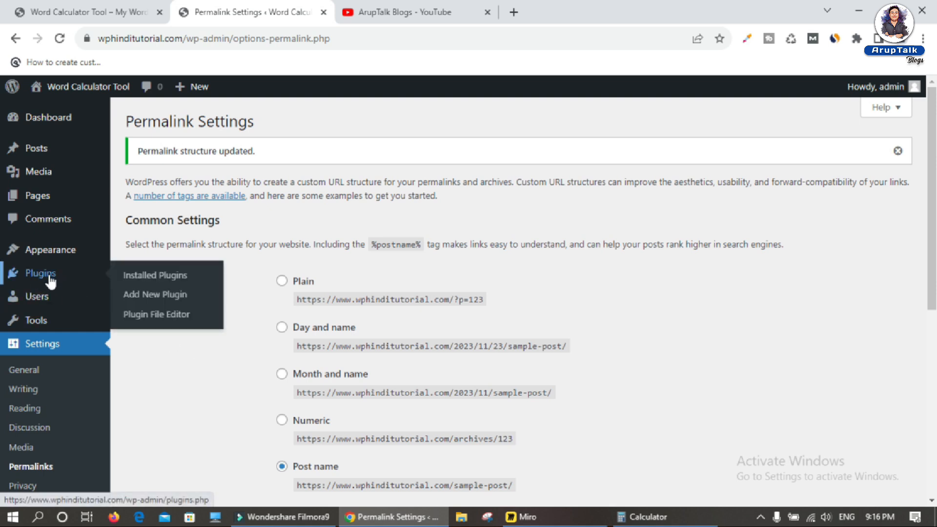
click(148, 295)
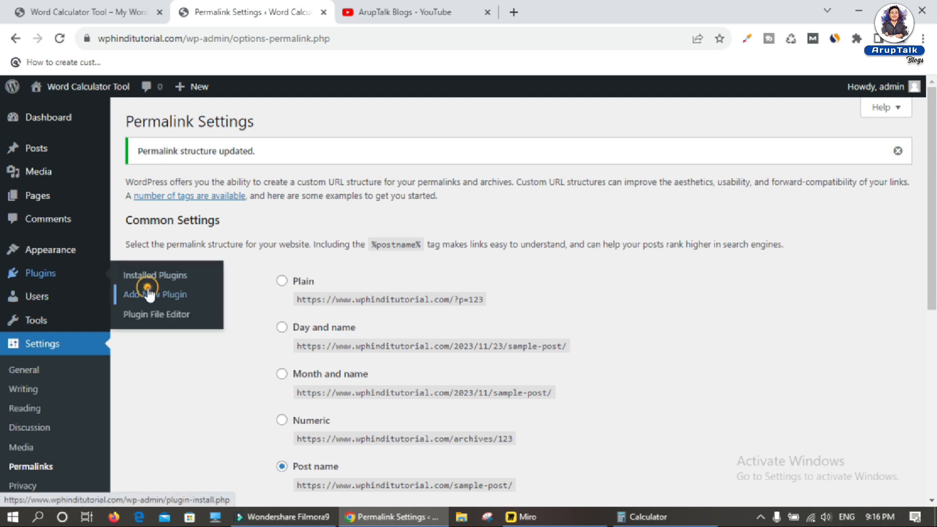
click(736, 161)
text(elem)
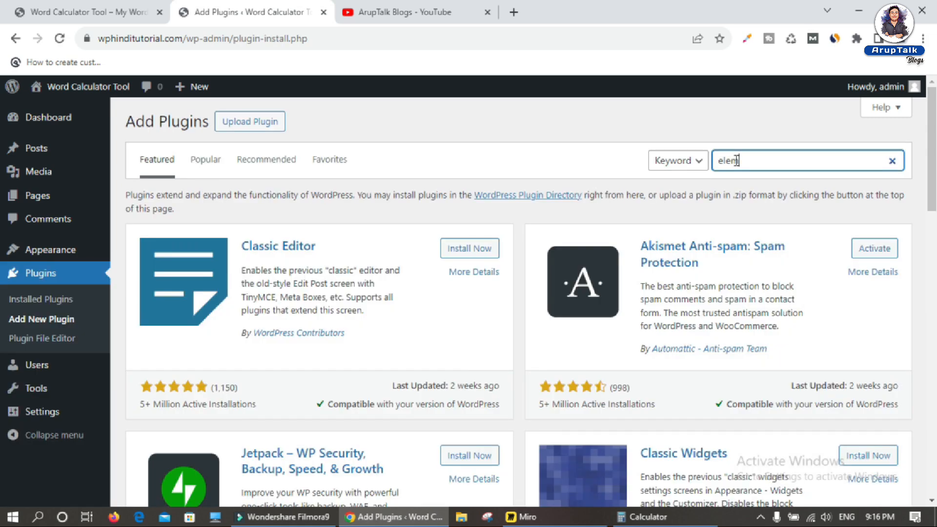
text(entor)
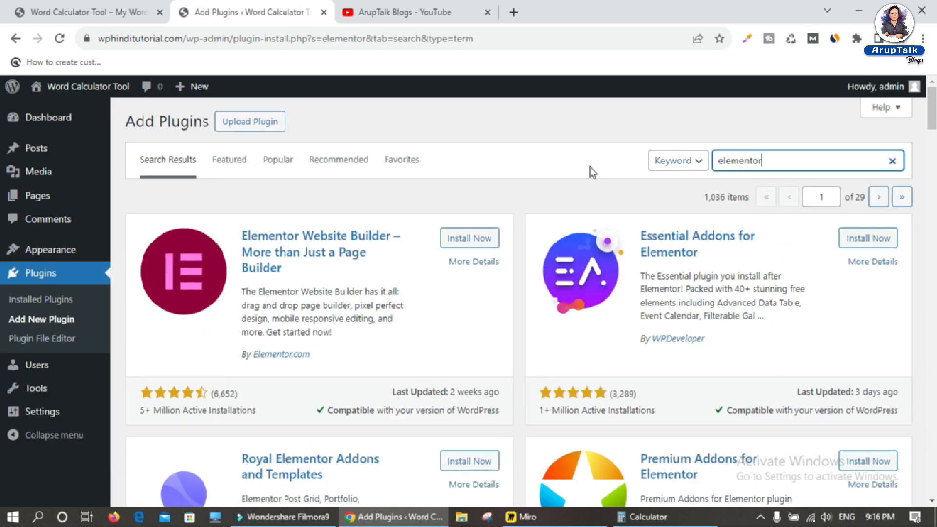
- Install and activate Elementor Website Builder, and leave its onboarding page to return to the plugin results
click(469, 238)
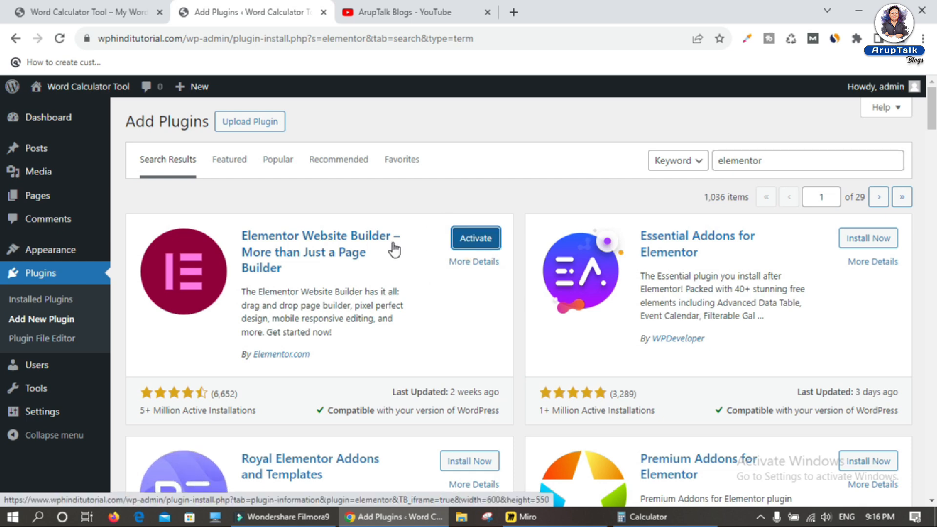
click(477, 238)
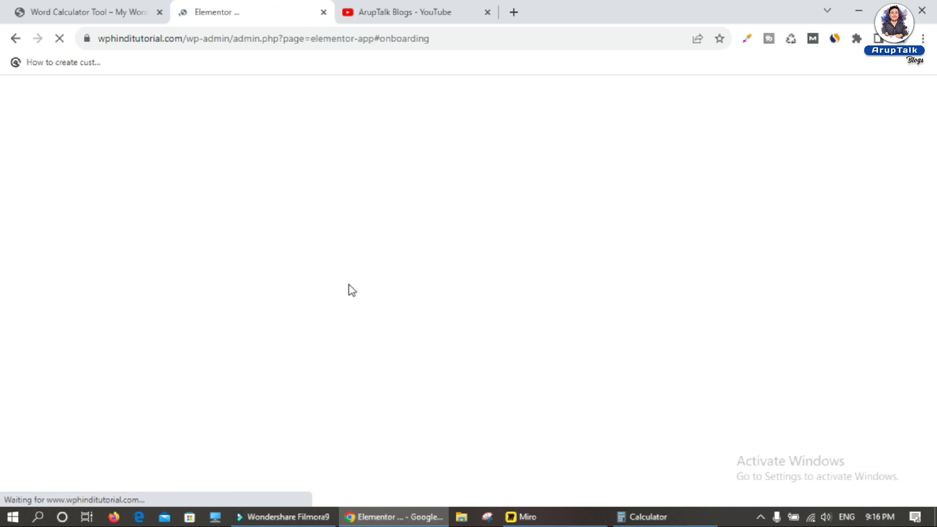
key(alt+Left)
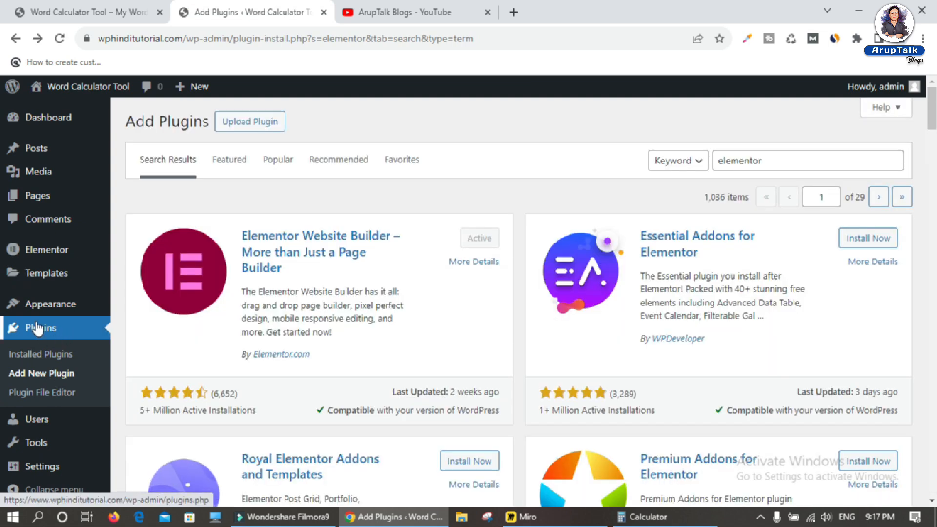
- Upload elementor-pro.zip from the Desktop as a plugin, install it and activate it
click(249, 121)
click(417, 246)
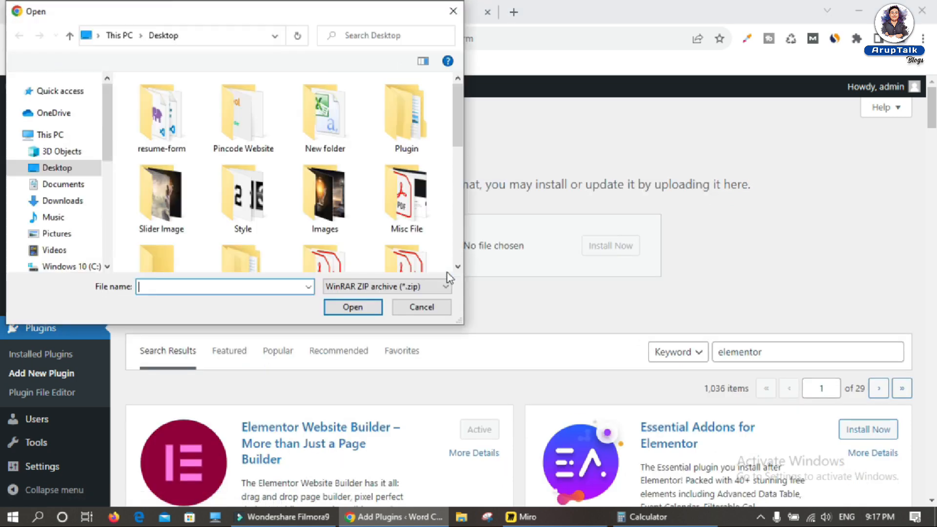
click(247, 198)
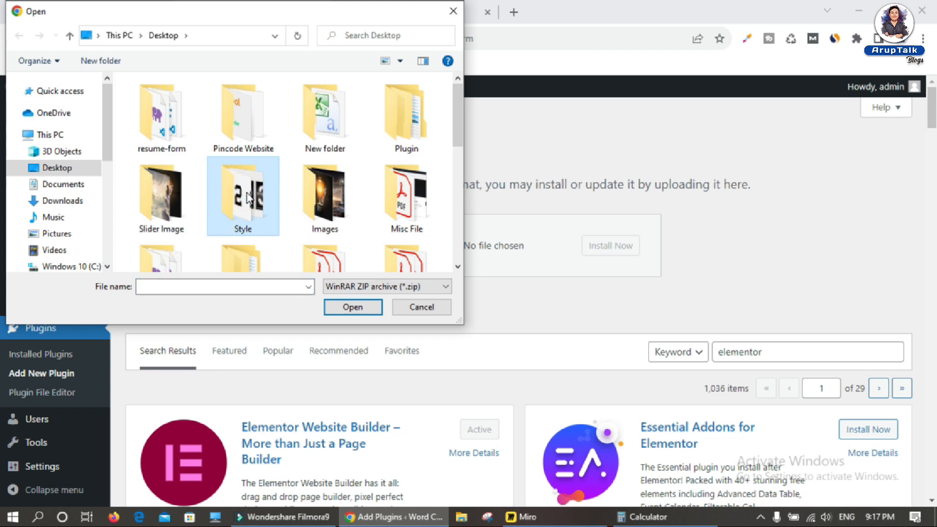
key(e)
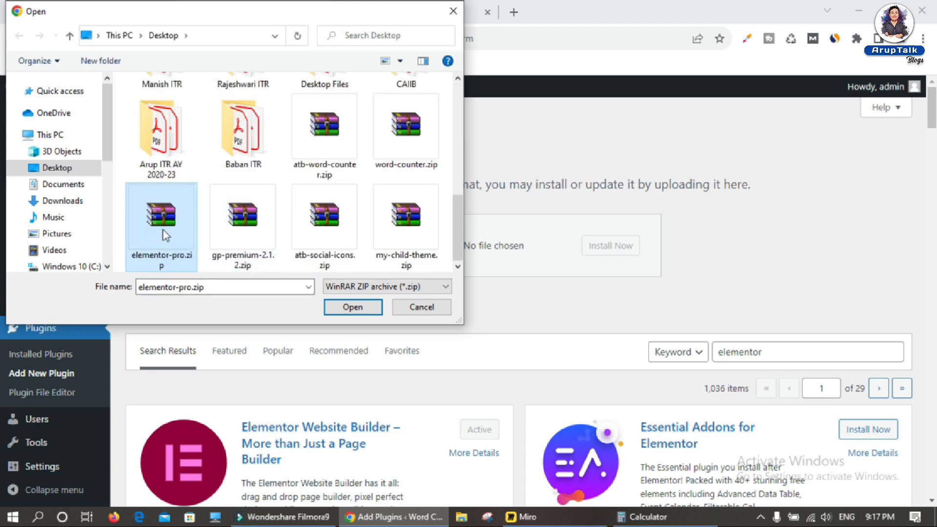
click(353, 306)
click(613, 250)
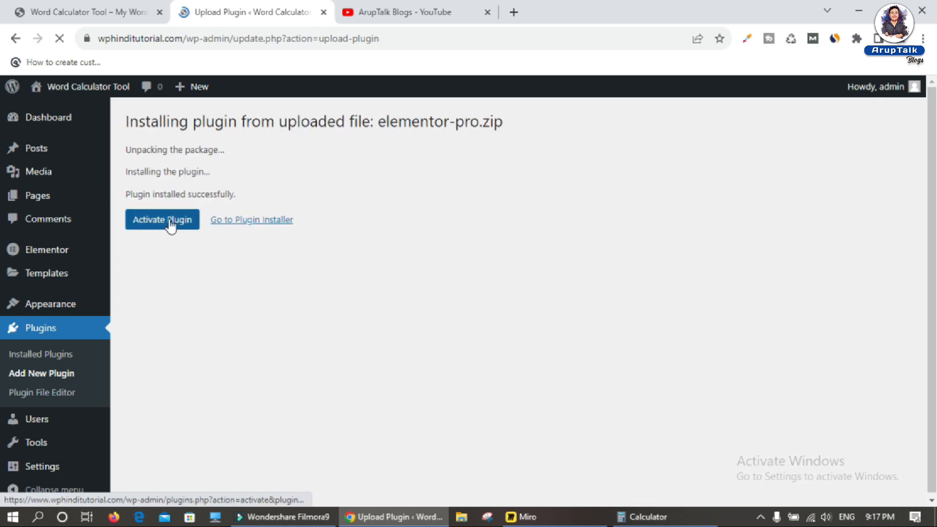
click(157, 223)
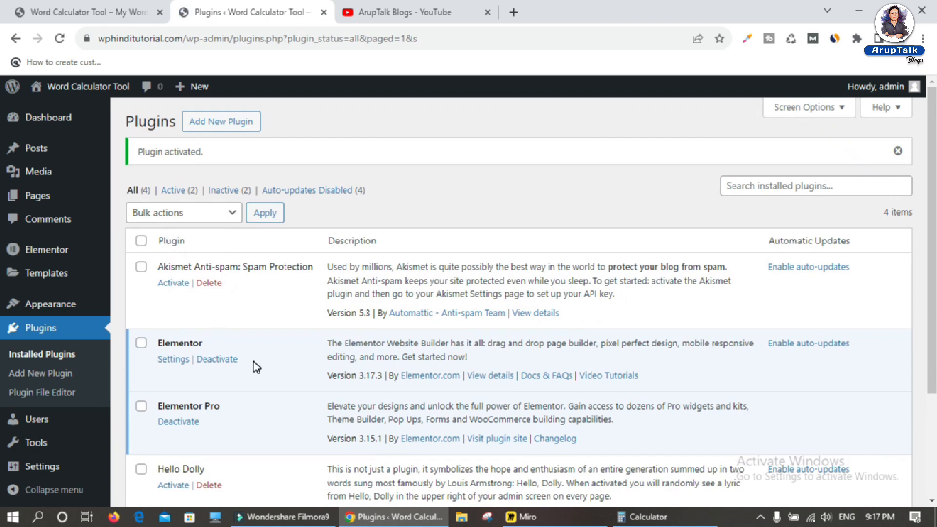
- Deactivate all experiments and features in Elementor's settings
mouse_move(44, 251)
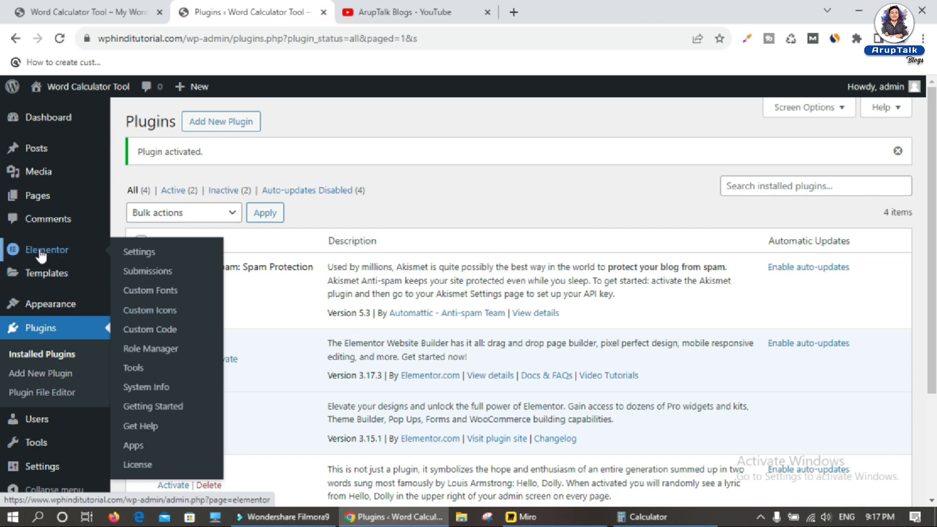
click(143, 257)
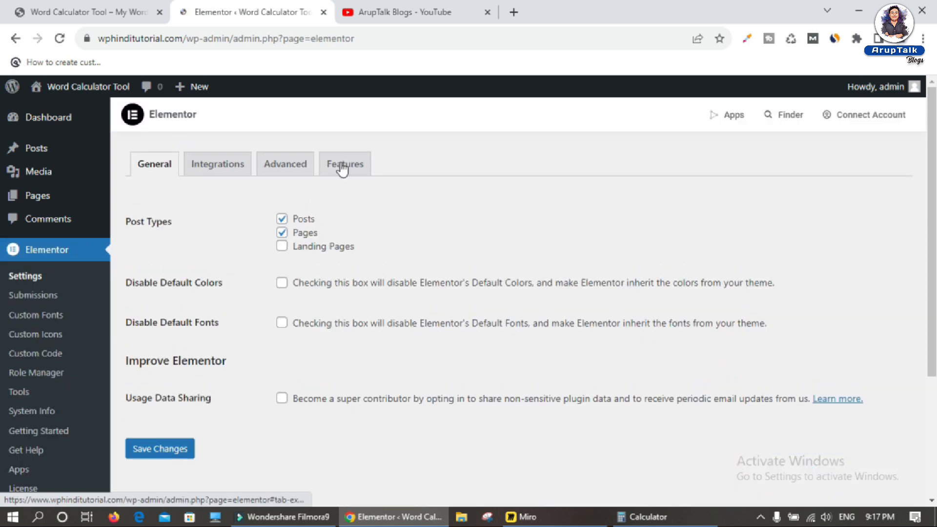
click(347, 163)
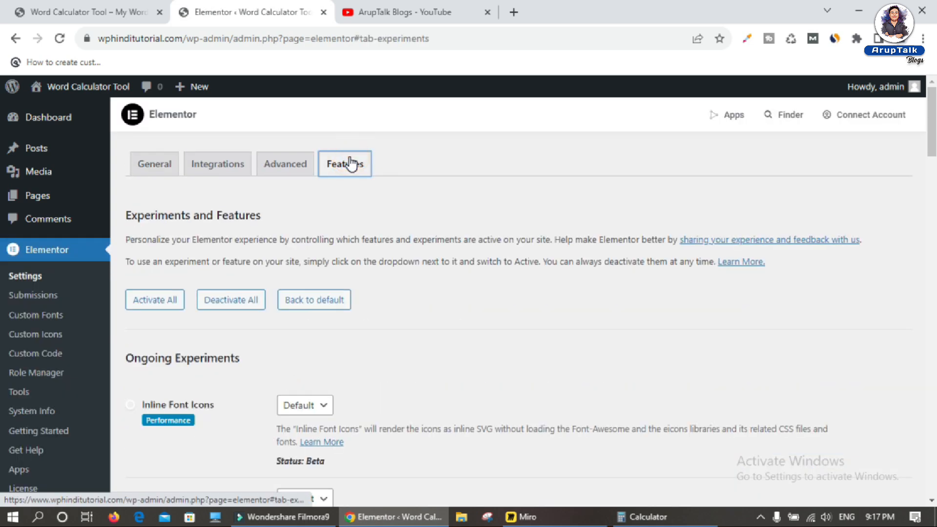
click(229, 300)
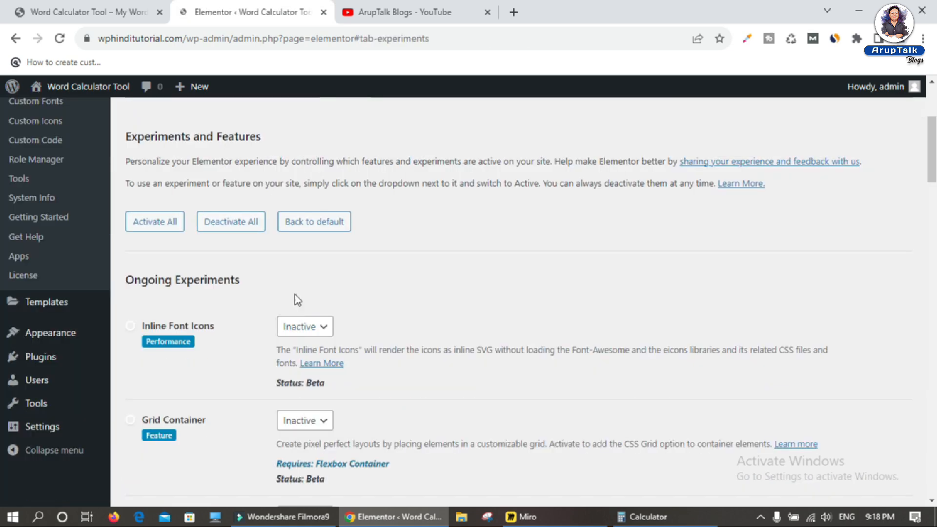
scroll(153, 303, up, 4)
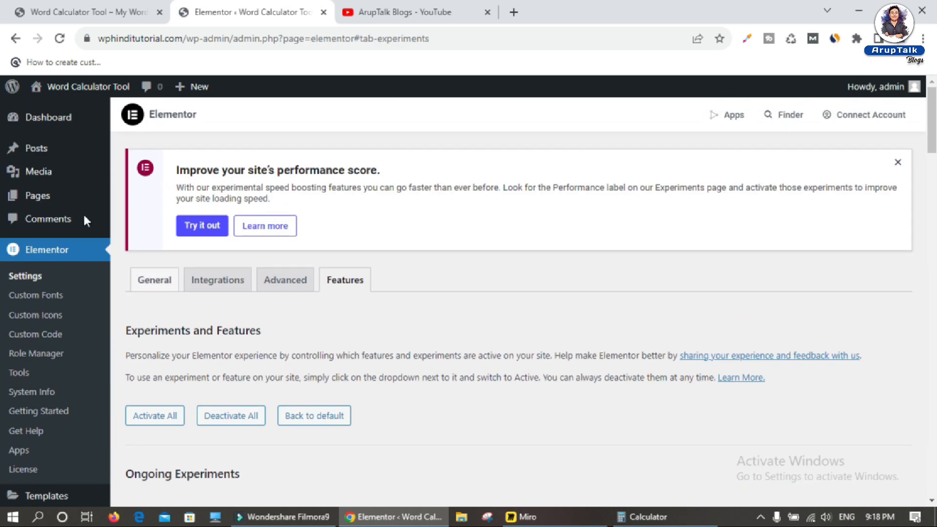
- Add a new WordPress page with the title Home
click(51, 196)
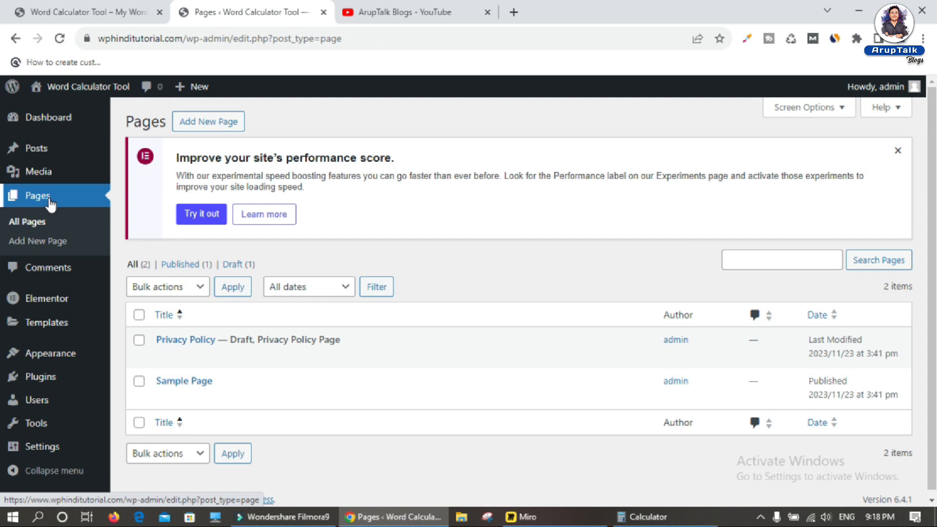
click(208, 122)
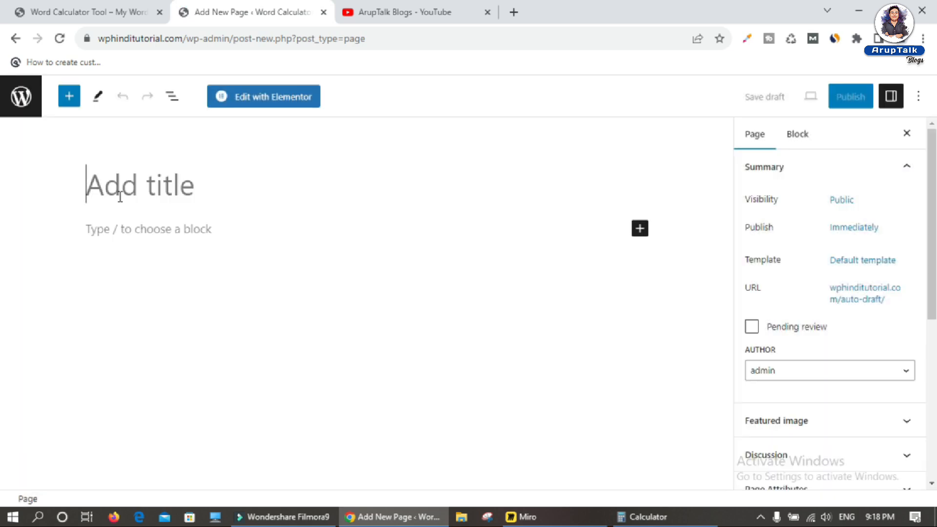
text(ho)
key(BackSpace)
text(Home)
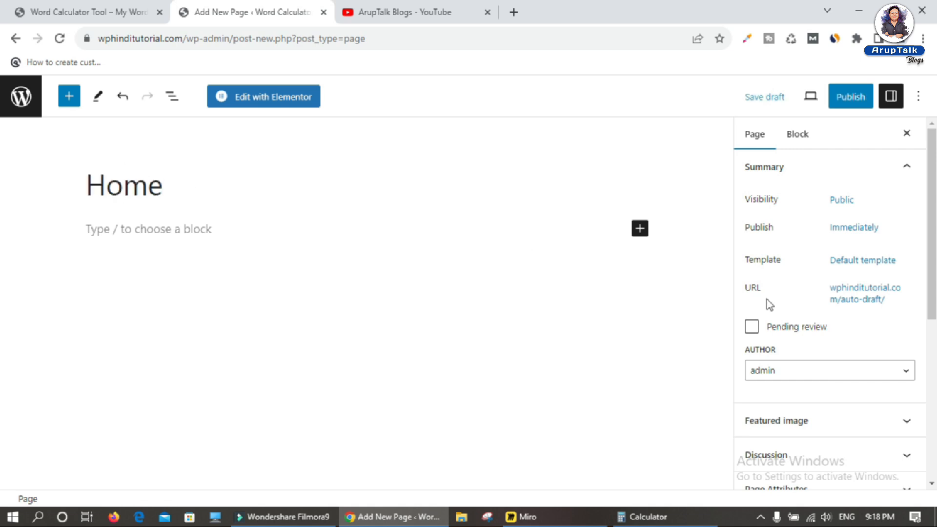
- Set the Home page's layout to No Sidebars with a Contained content container, and disable its content title
scroll(838, 391, down, 5)
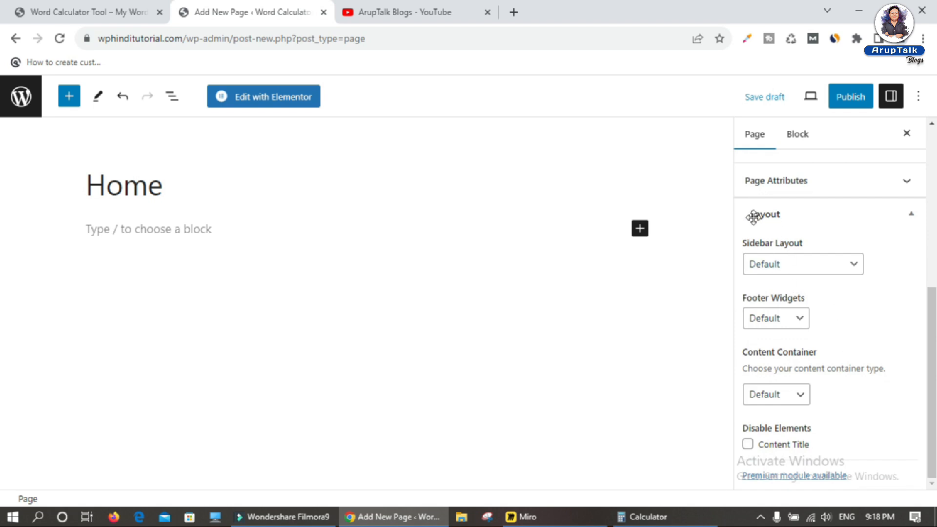
click(771, 266)
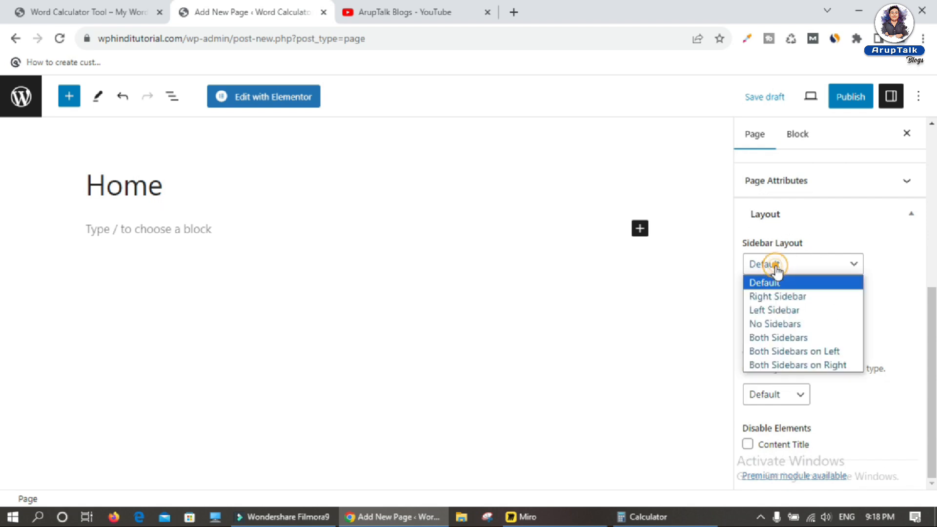
click(771, 324)
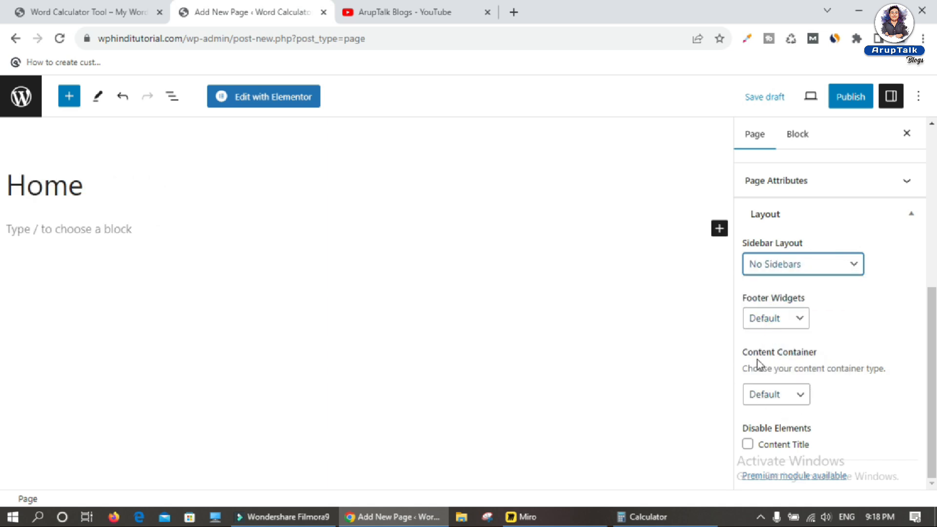
click(786, 397)
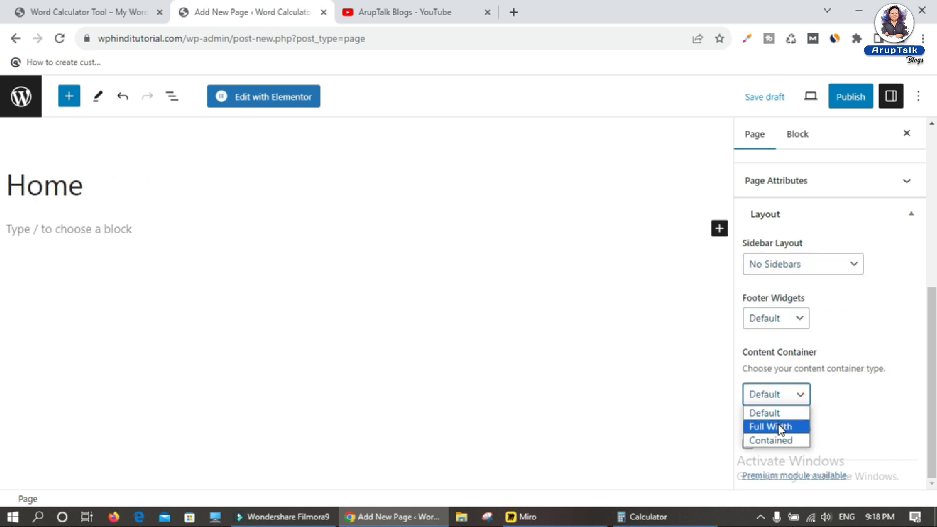
click(779, 428)
click(775, 394)
click(777, 440)
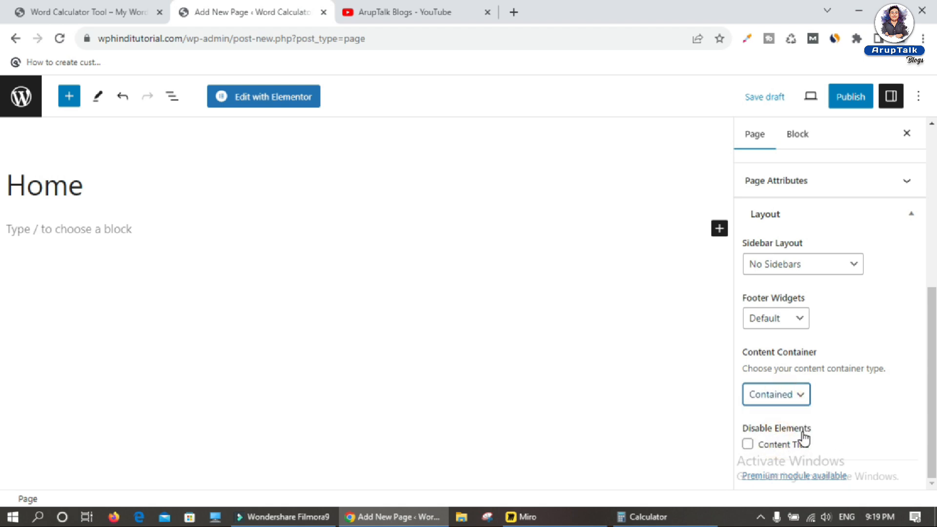
click(750, 447)
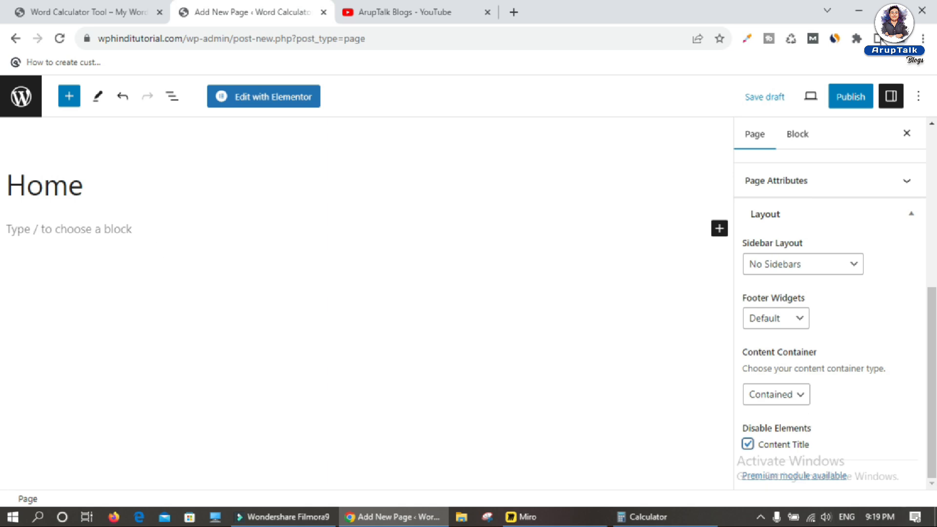
- Publish the Home page and view the live page in a new browser tab
click(850, 100)
click(803, 98)
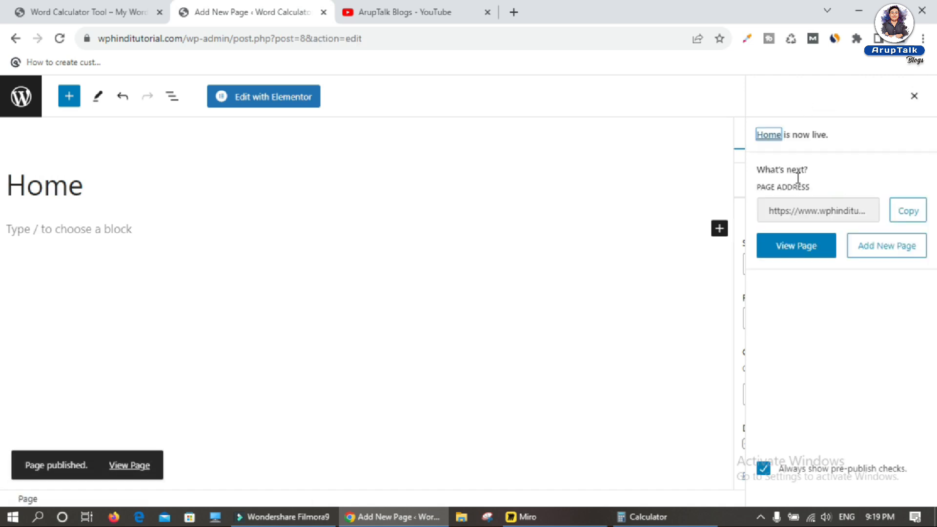
right_click(799, 249)
click(832, 256)
click(428, 9)
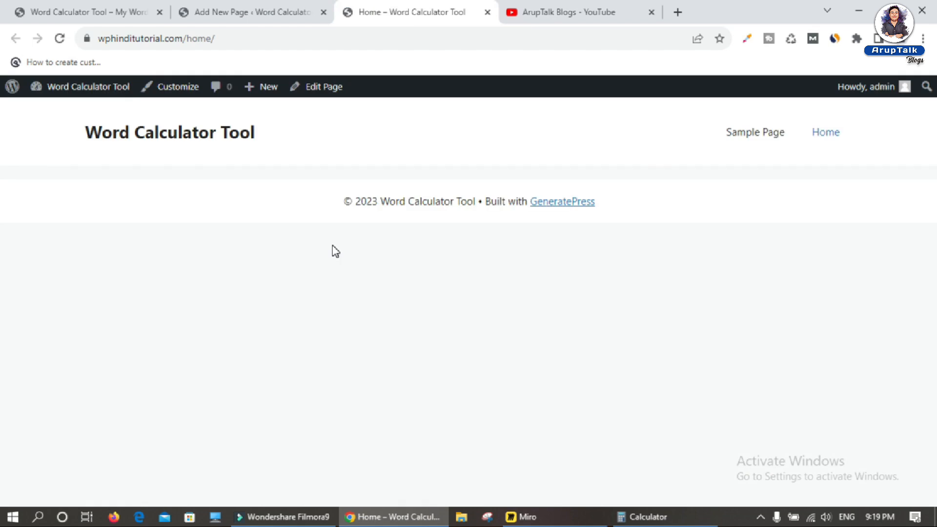
- Leave the Home page editor and open the site's Reading settings at the homepage display options
click(266, 9)
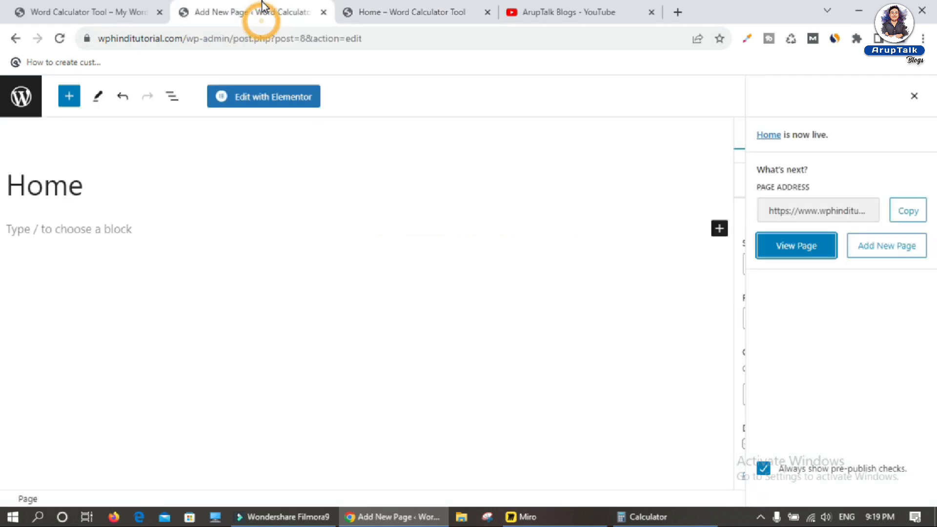
click(30, 98)
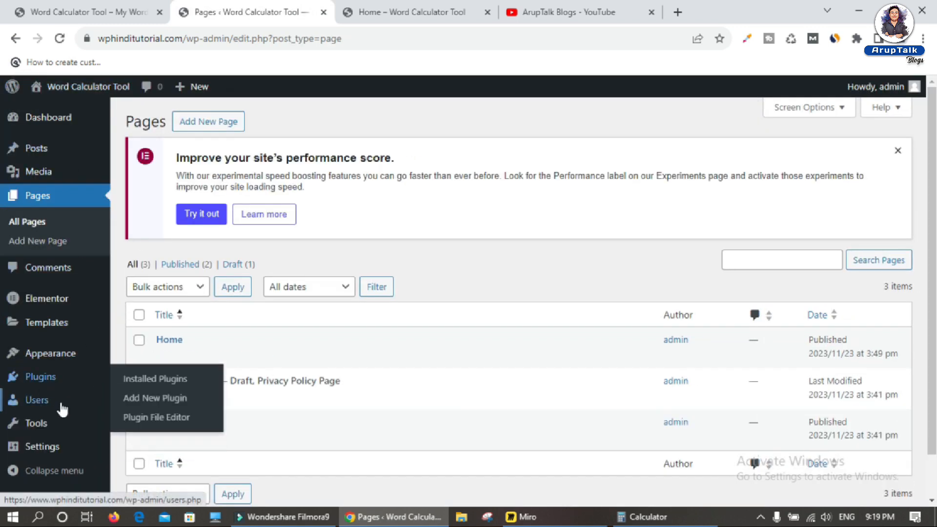
mouse_move(37, 449)
click(139, 389)
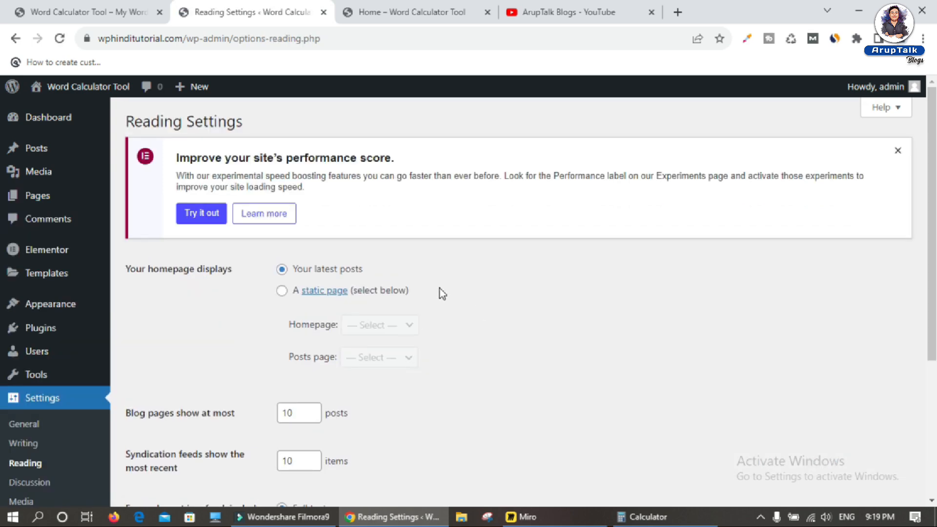
scroll(440, 288, down, 2)
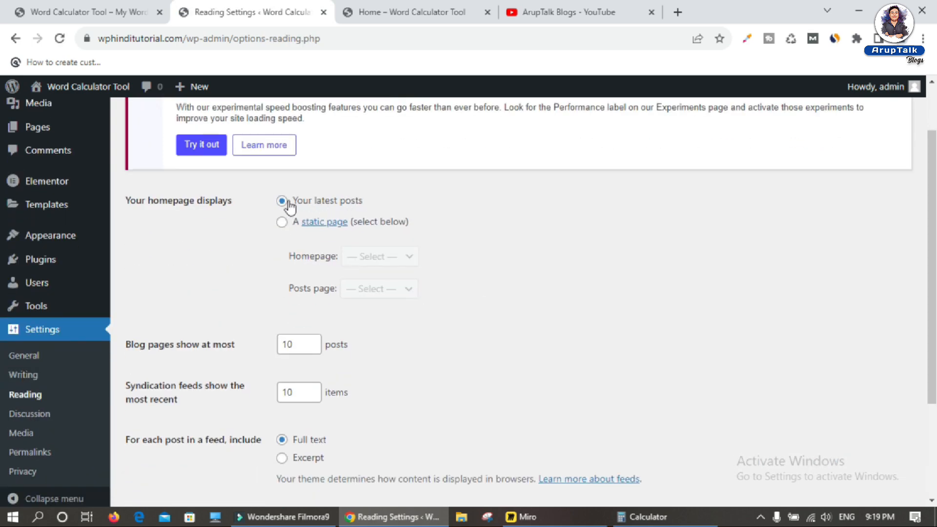
drag(122, 206, 244, 211)
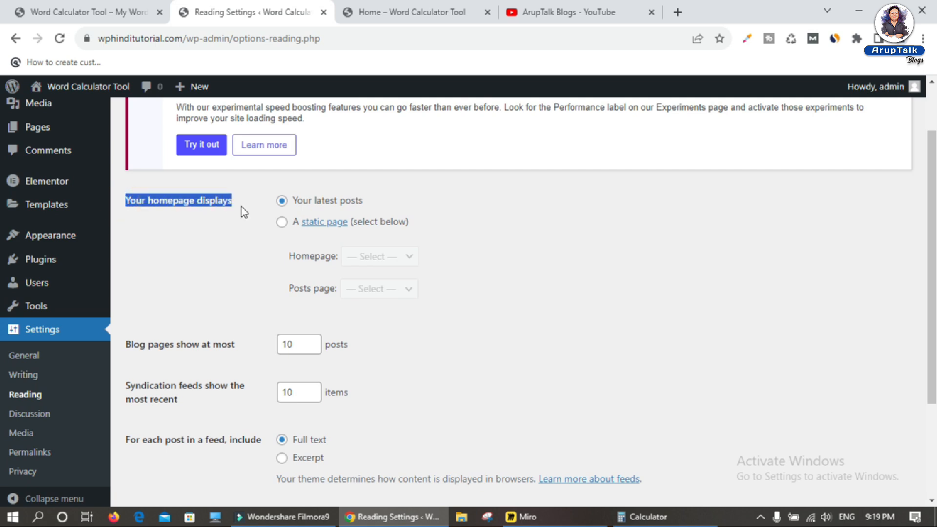
- Reload the wphinditutorial.com front page to check what its homepage displays
click(63, 12)
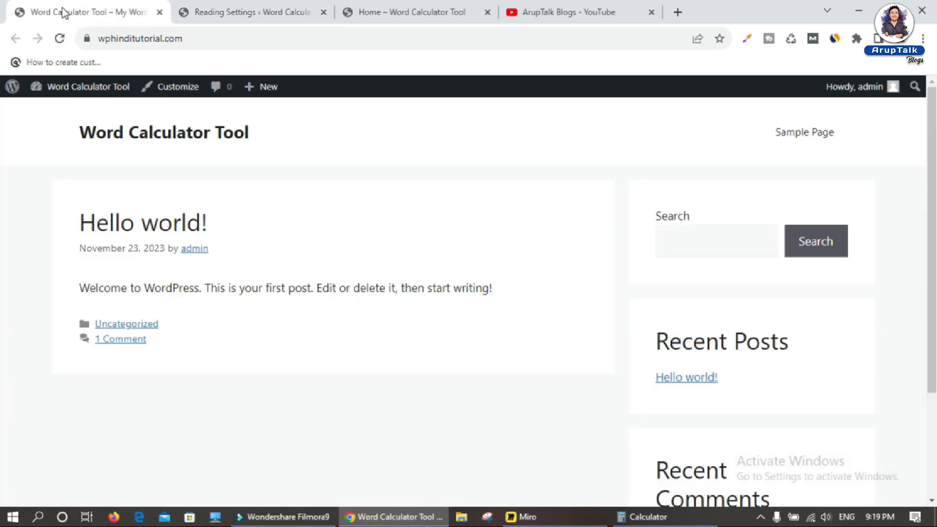
click(197, 44)
key(Return)
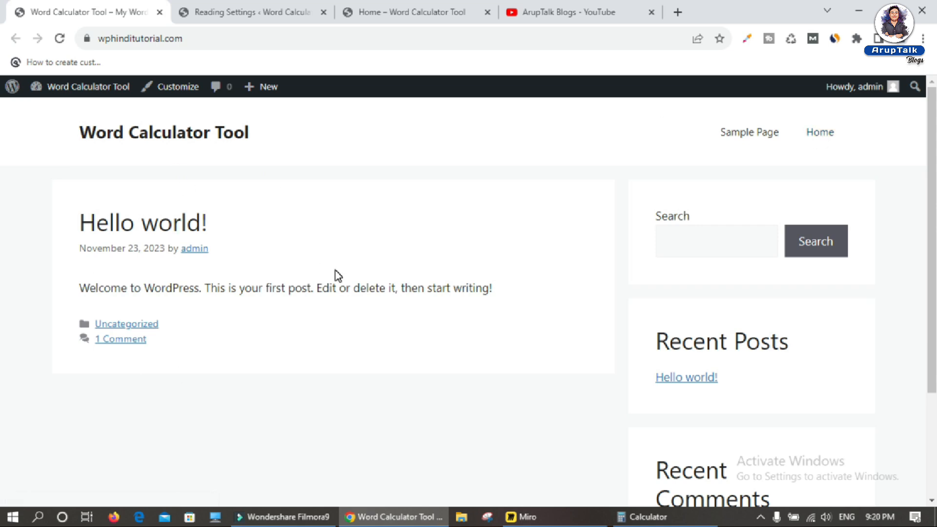
- In the Reading settings, make the homepage a static page, choose Home as the homepage, and save the changes
click(231, 12)
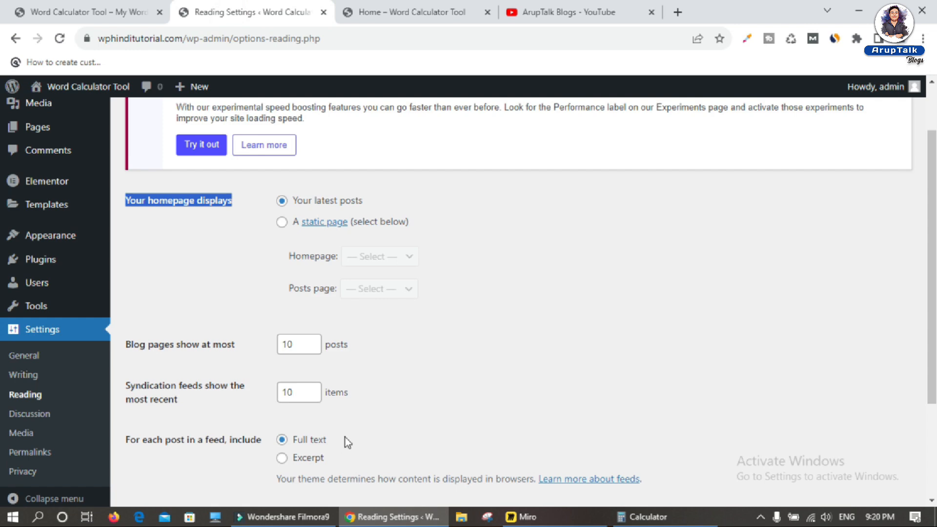
click(283, 222)
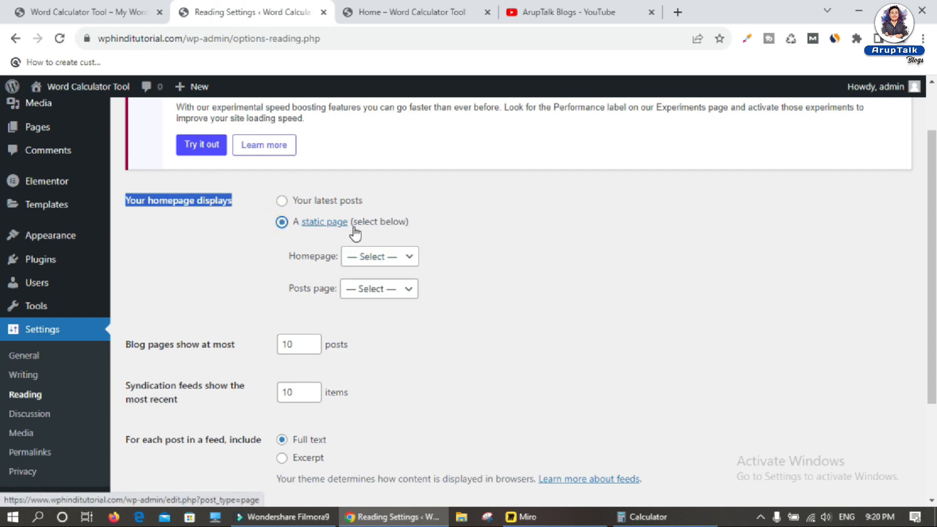
click(407, 257)
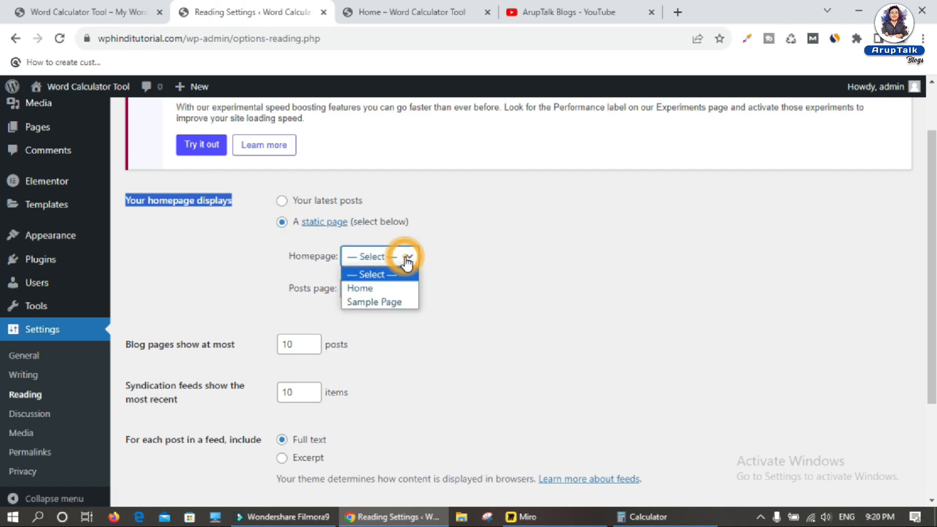
click(369, 291)
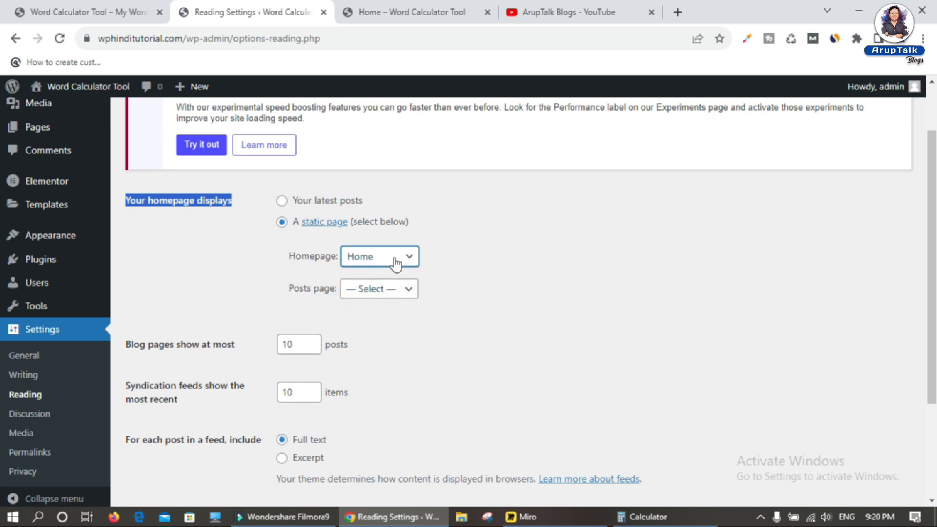
scroll(224, 310, down, 3)
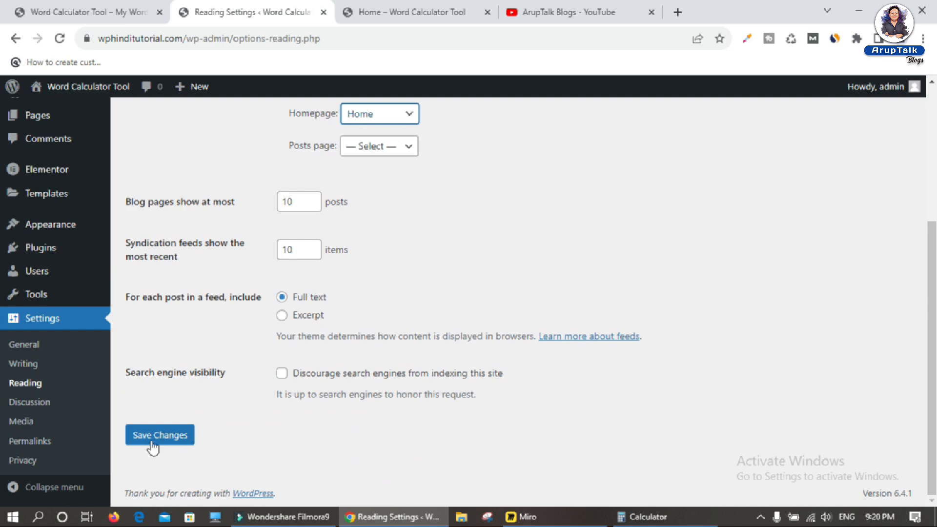
click(153, 435)
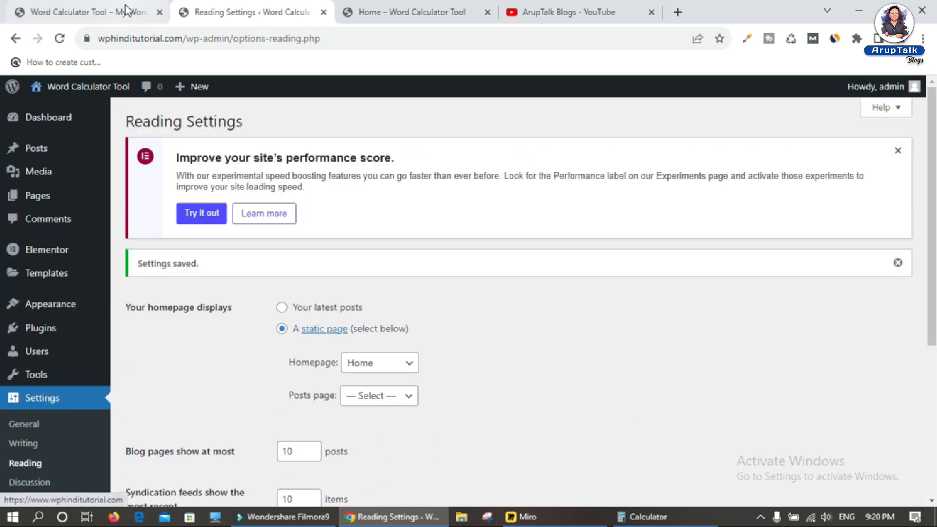
- Reload wphinditutorial.com to check the front page with the saved homepage setting
click(126, 12)
click(188, 39)
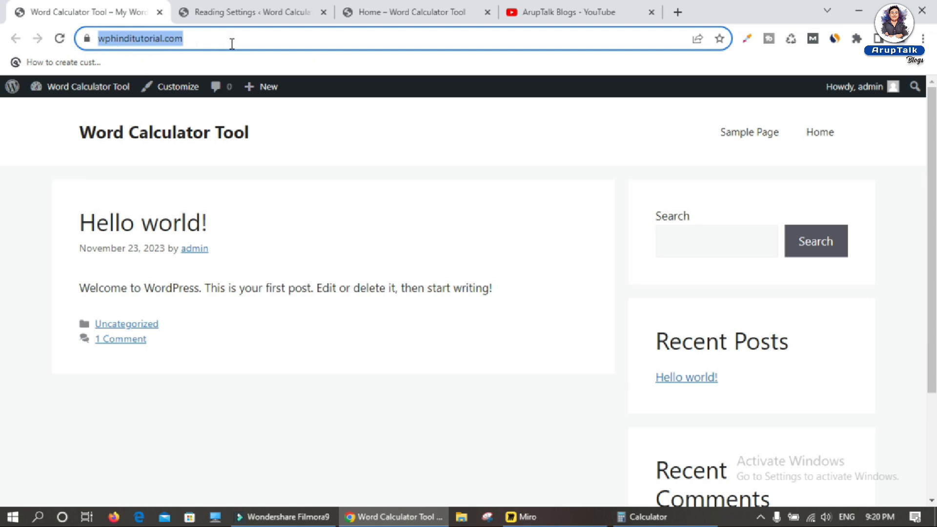
key(Return)
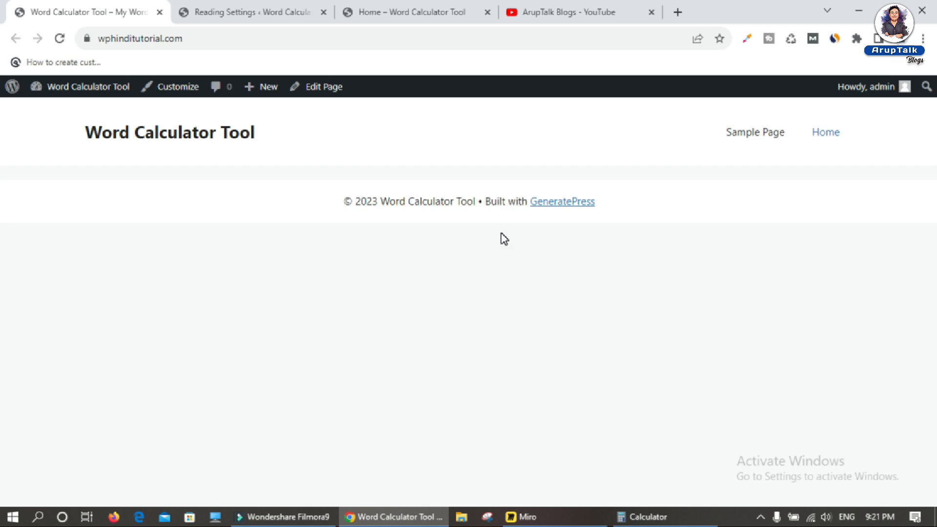
- Switch to Miro to review the upcoming tasks on the Word Counter board, and return to the WordPress admin in Chrome
click(521, 516)
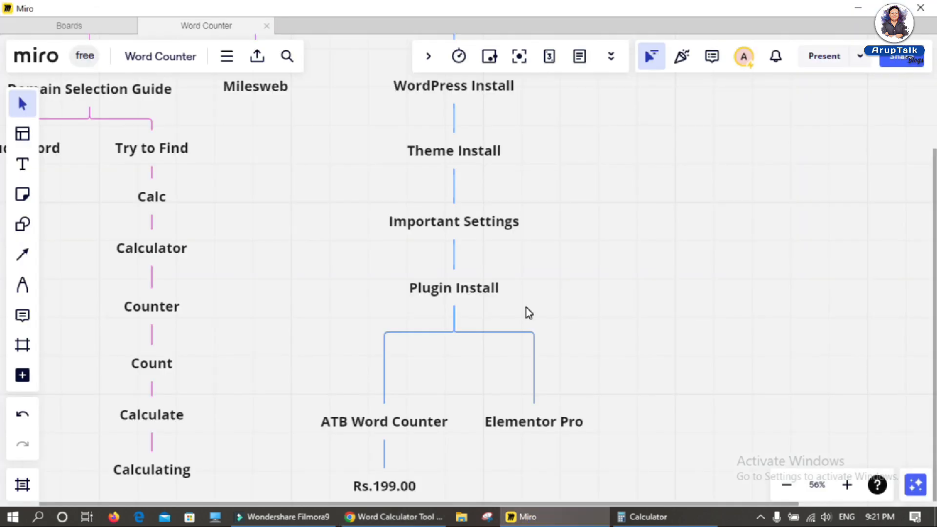
drag(642, 154, 389, 387)
mouse_move(405, 246)
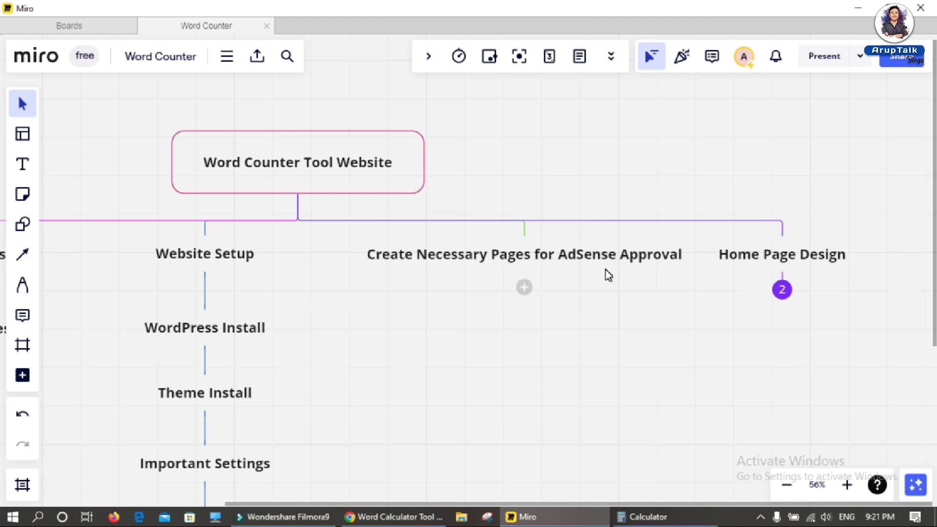
click(390, 516)
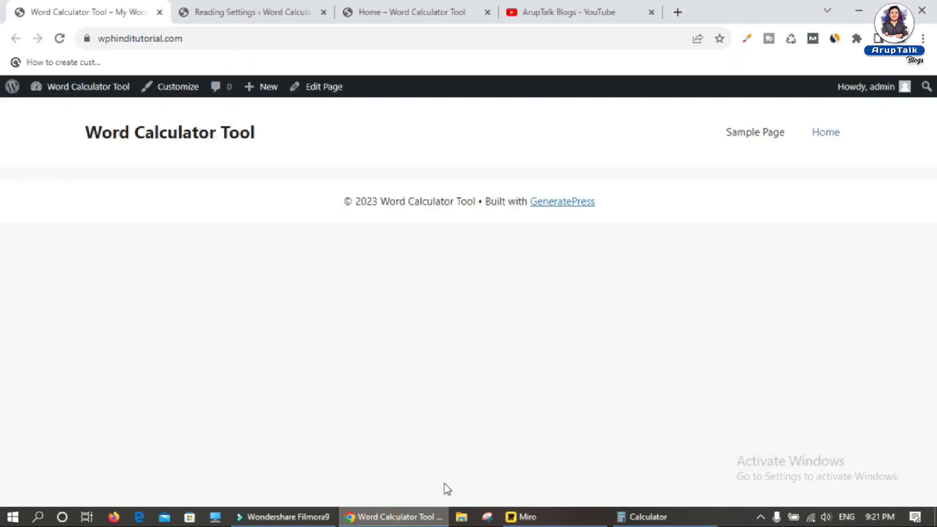
click(258, 15)
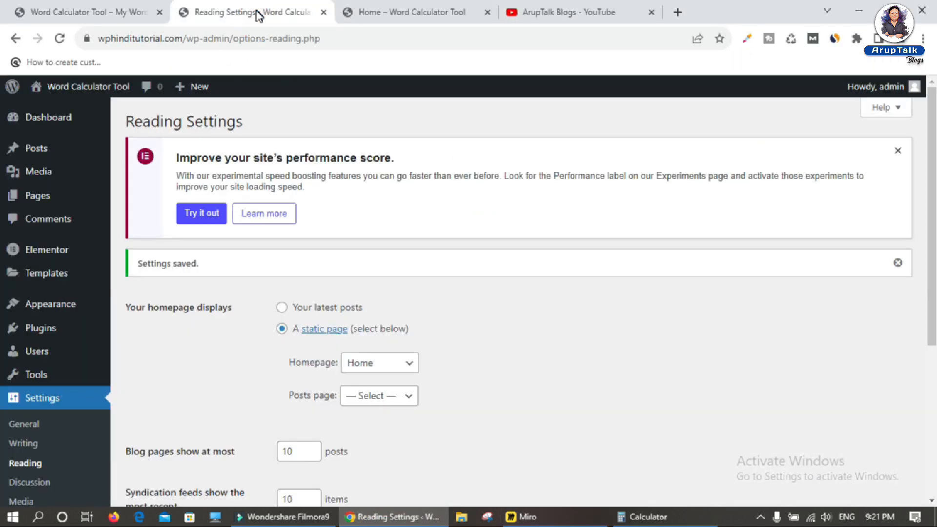
- Create a new page titled Contact in the WordPress admin and publish it
mouse_move(35, 193)
click(151, 207)
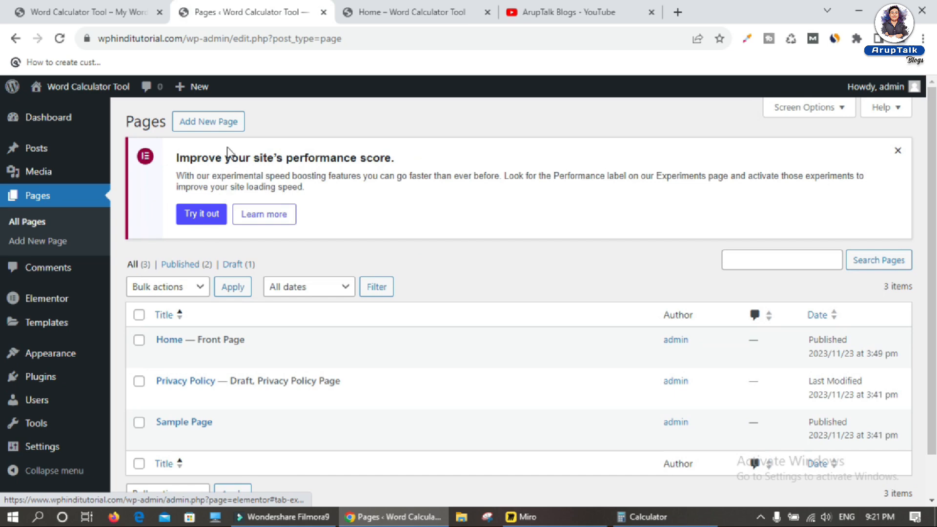
click(203, 121)
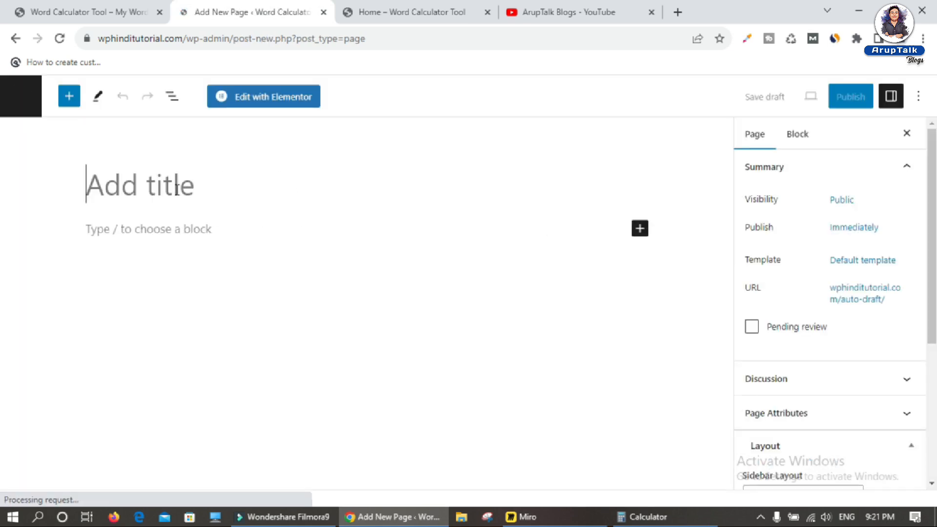
click(150, 185)
text(Co)
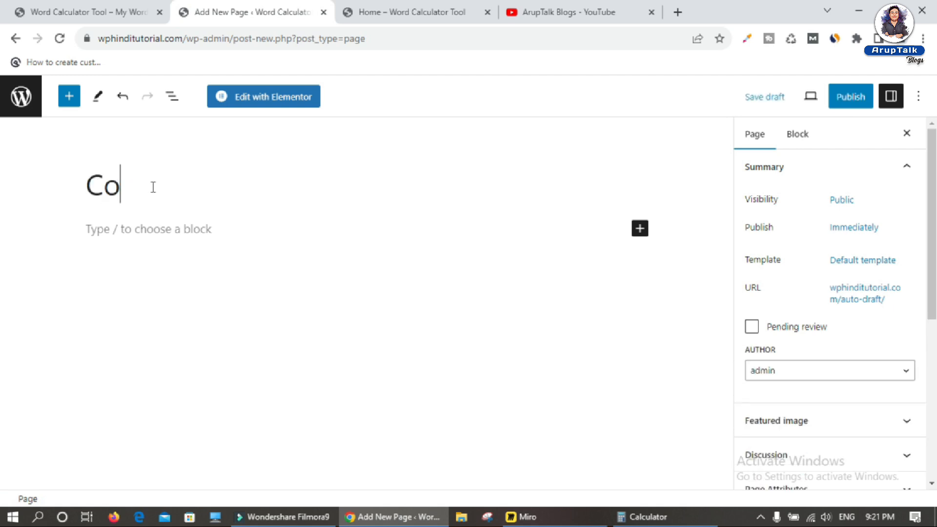
text(ntac4)
key(BackSpace)
text(t)
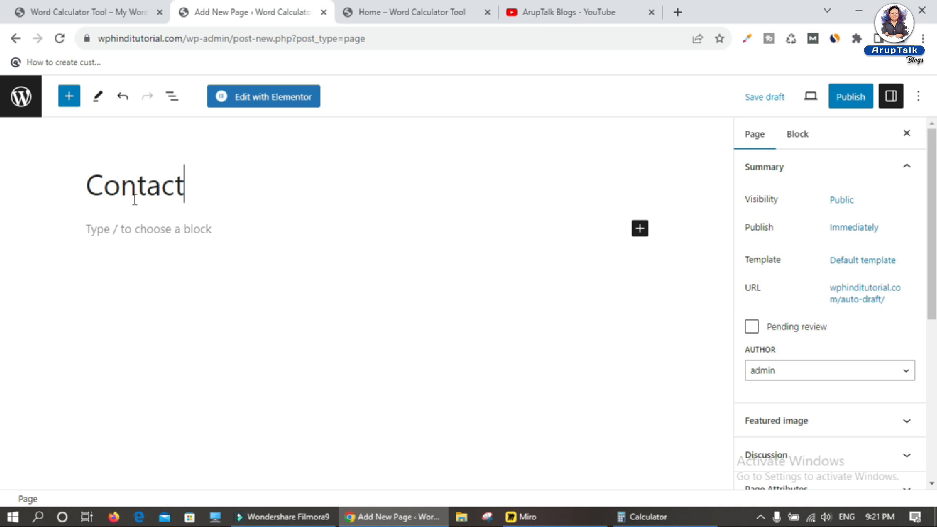
click(851, 96)
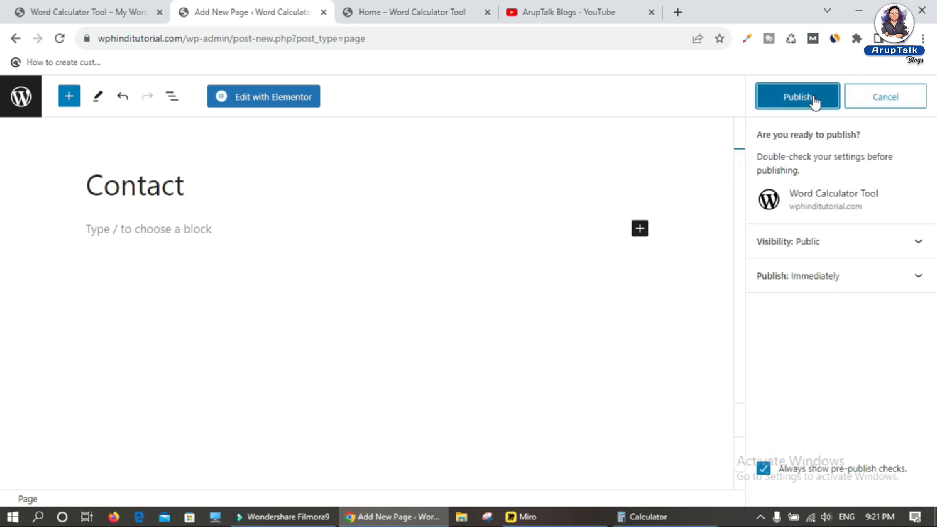
click(811, 96)
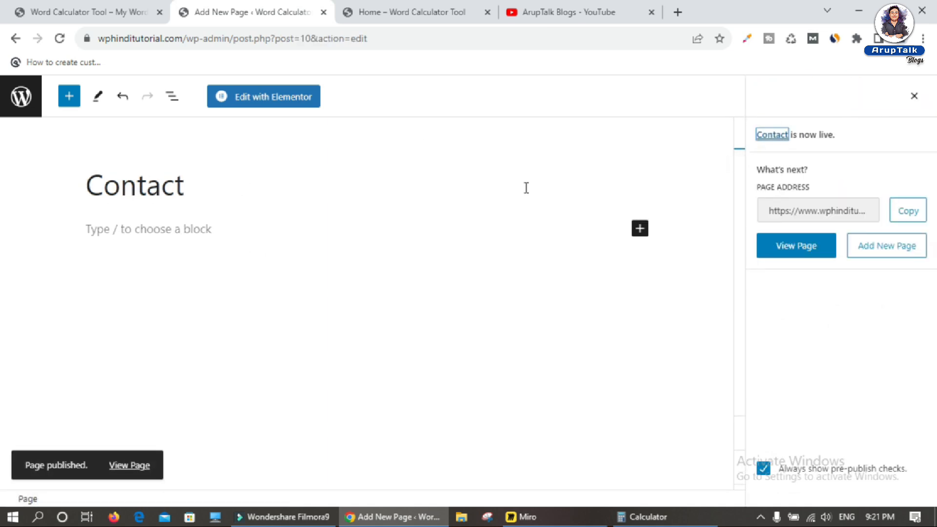
- Return to the pages list, add a new page titled Privacy Policy, and publish it
click(7, 111)
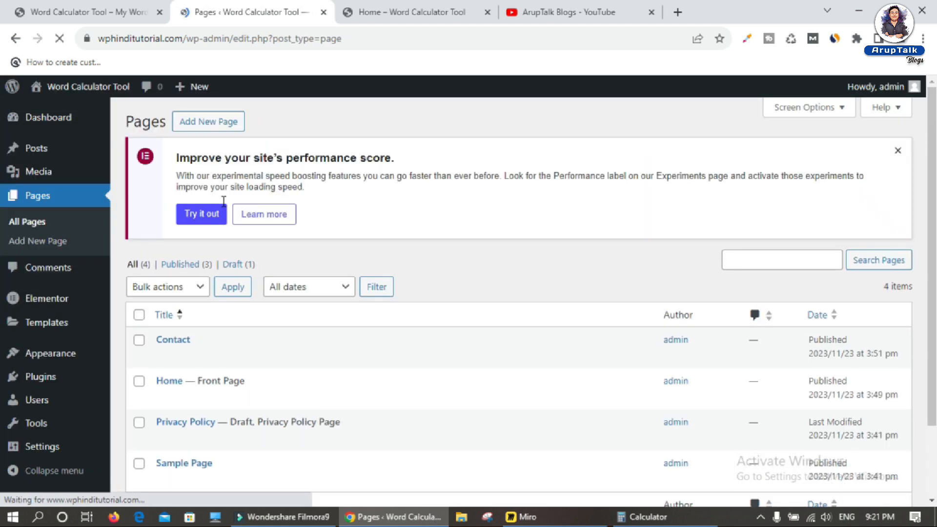
click(207, 121)
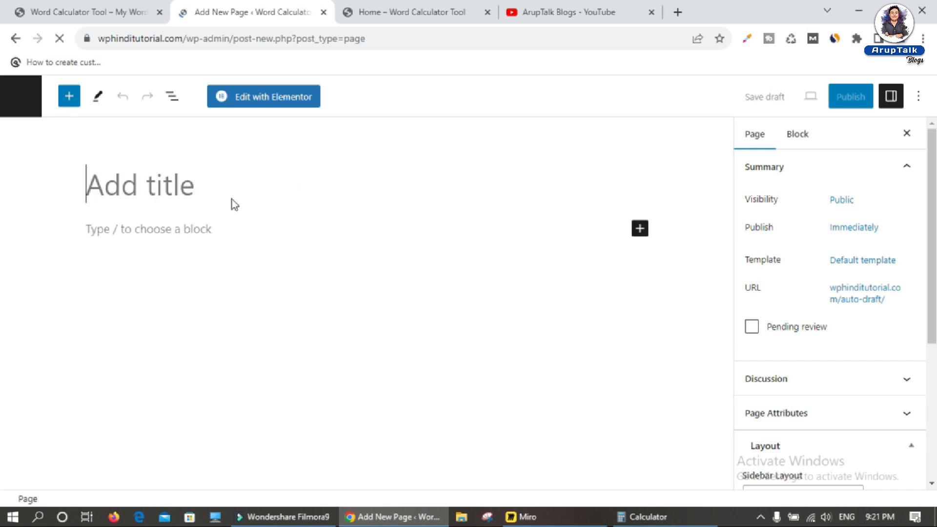
text(Privacy Policy)
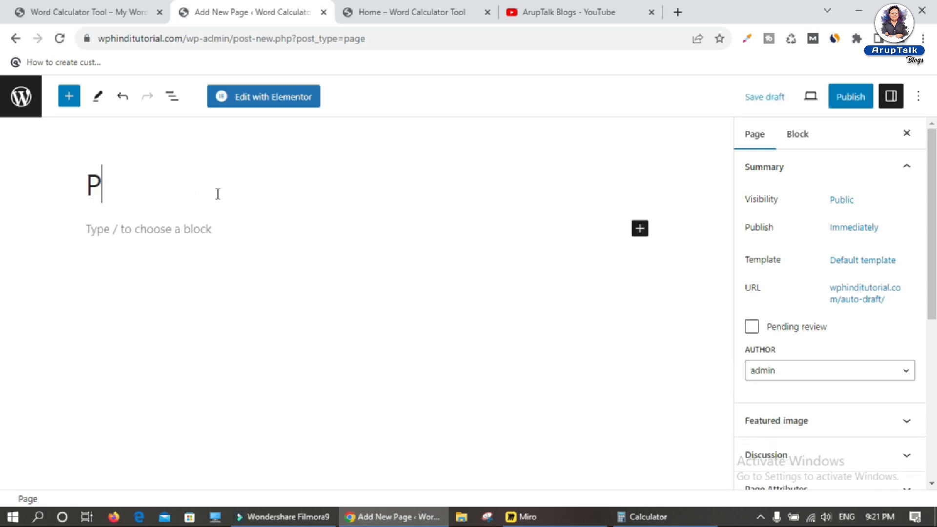
click(851, 97)
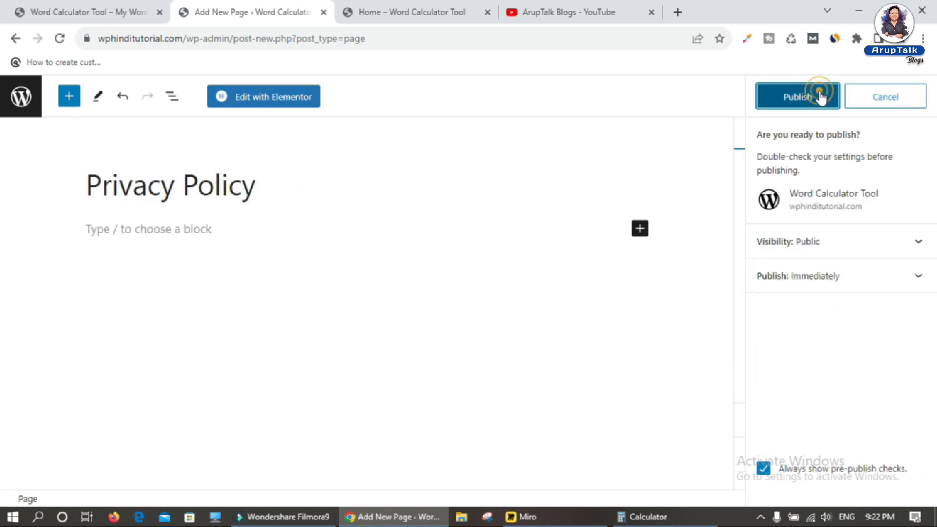
click(815, 93)
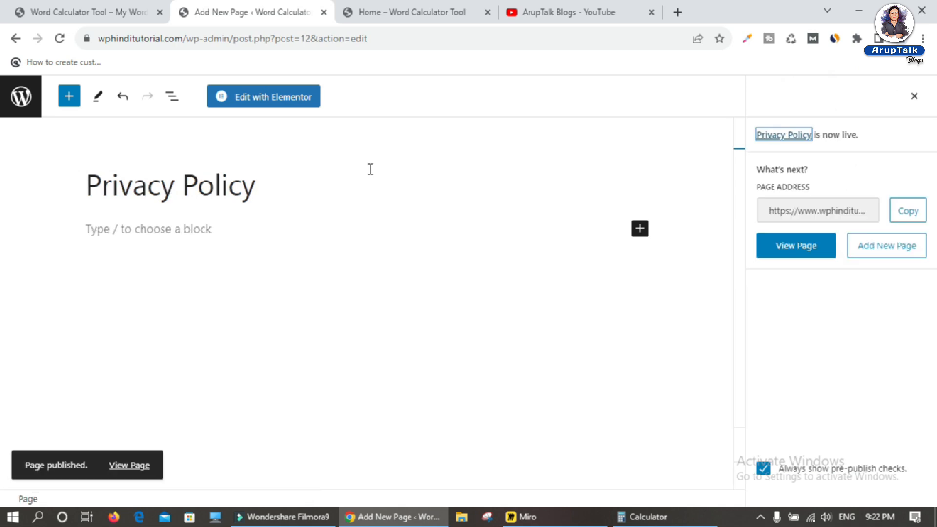
- Return to the pages list, add a new page titled About us, and publish it
click(18, 105)
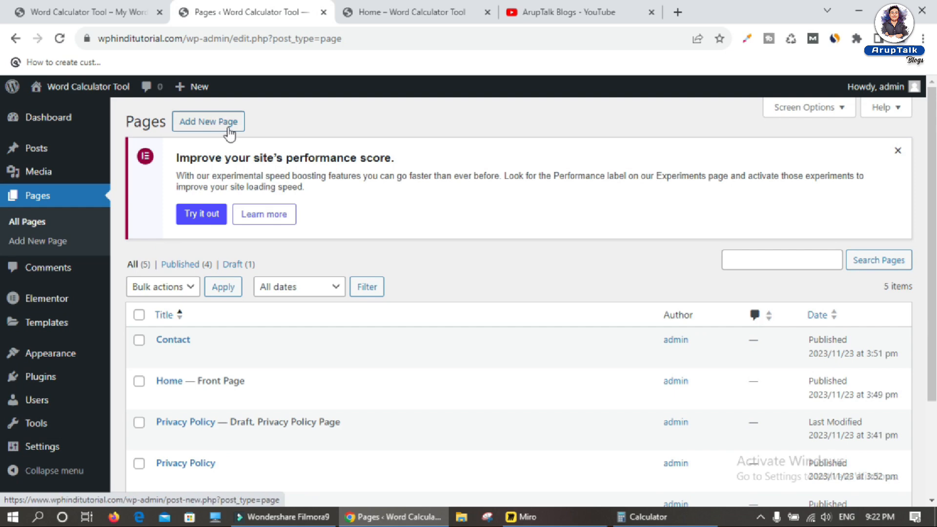
click(209, 121)
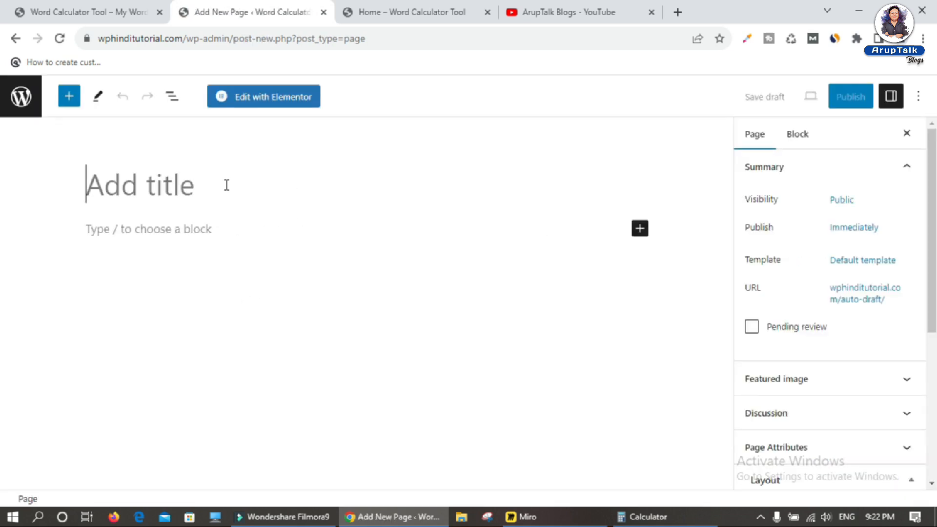
text(About us)
click(849, 100)
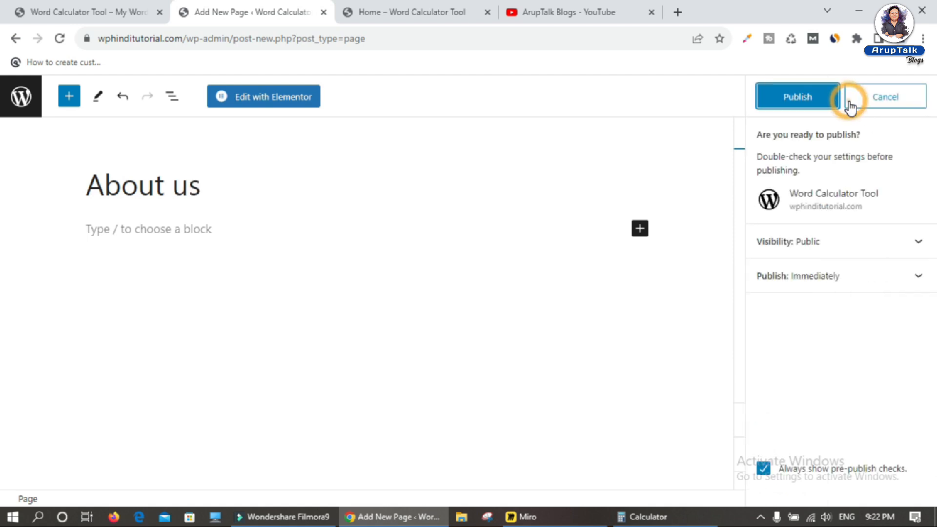
click(815, 105)
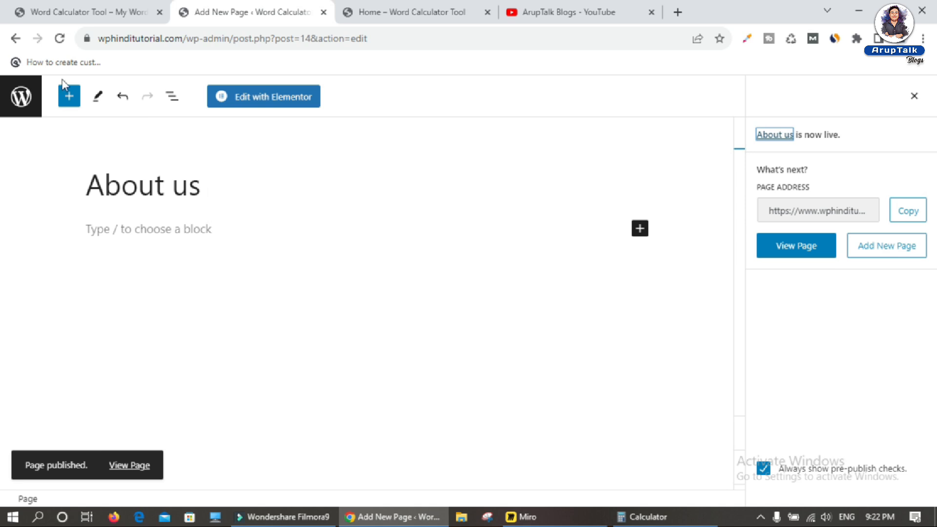
- Return to the pages list, add a new page titled Disclaimer, and publish it
click(21, 96)
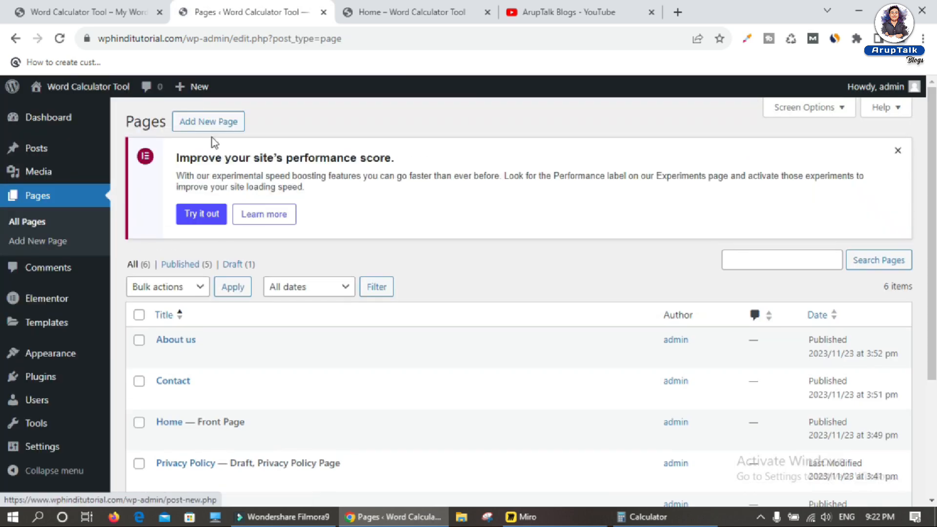
click(210, 125)
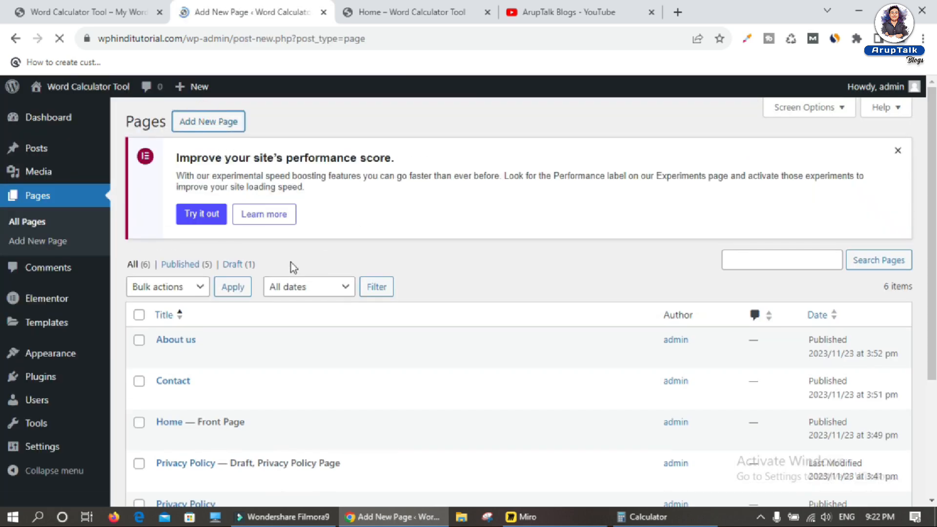
text(Discla)
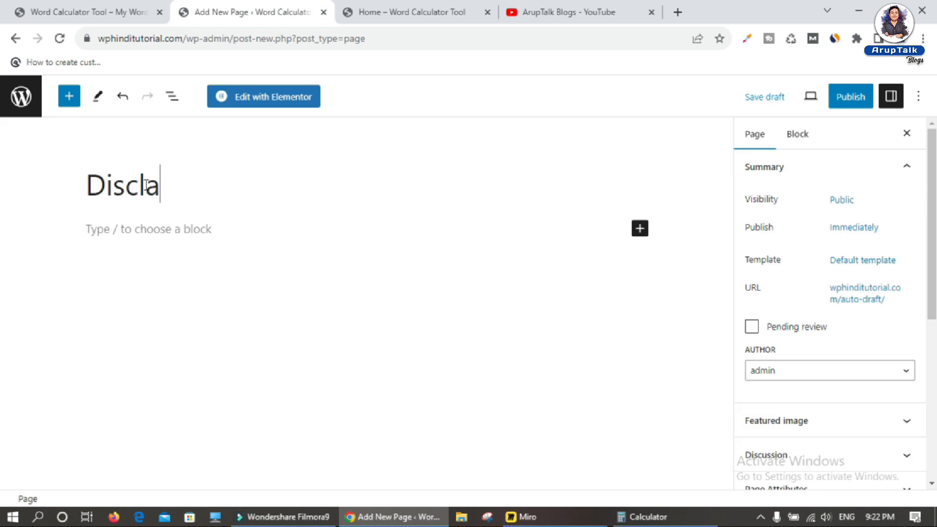
text(imer)
click(851, 96)
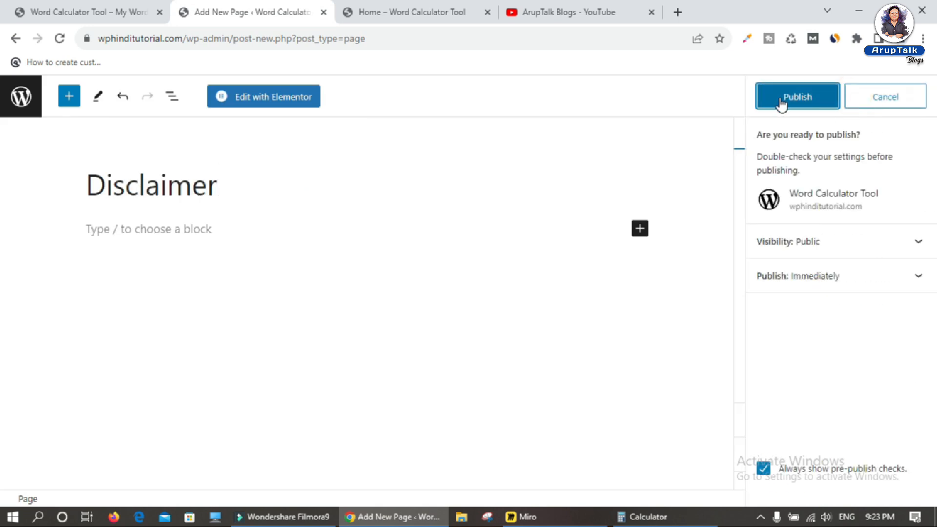
click(793, 97)
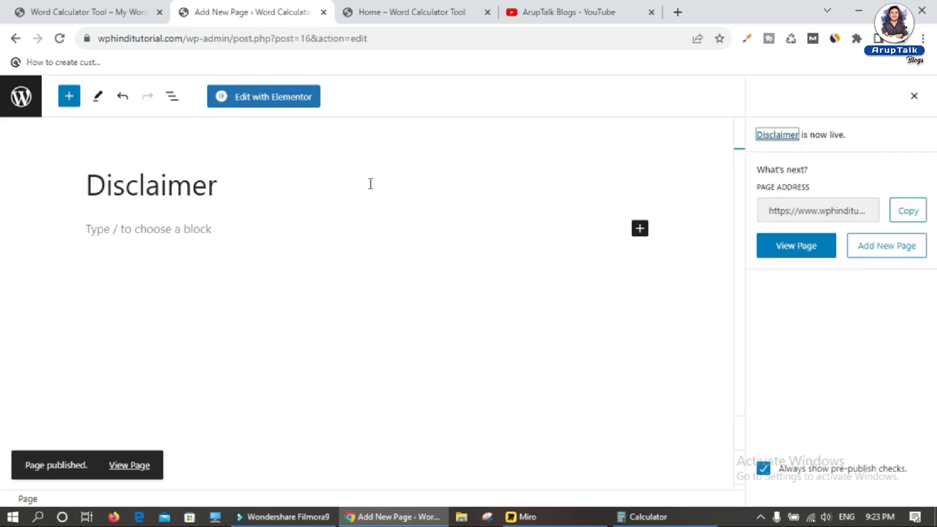
- Move the Sample Page and the draft Privacy Policy page to the trash in the pages list
click(21, 96)
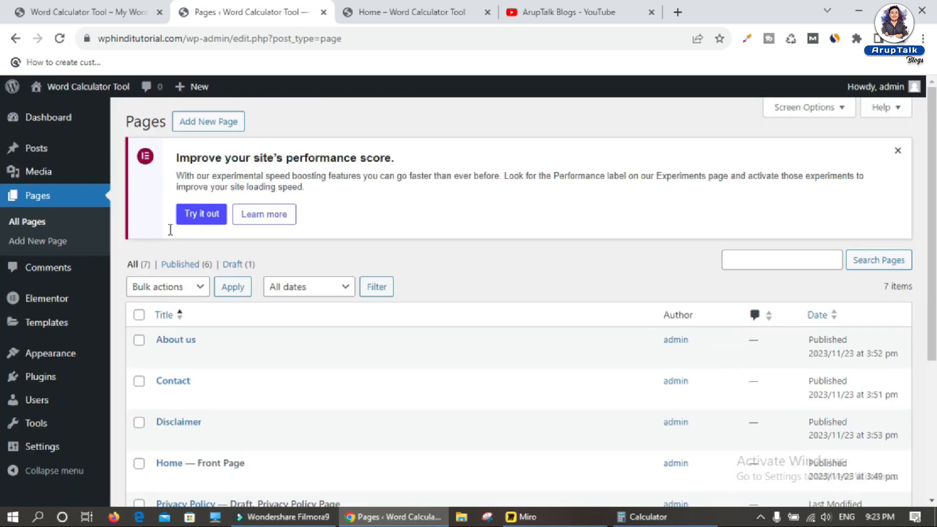
scroll(247, 344, down, 4)
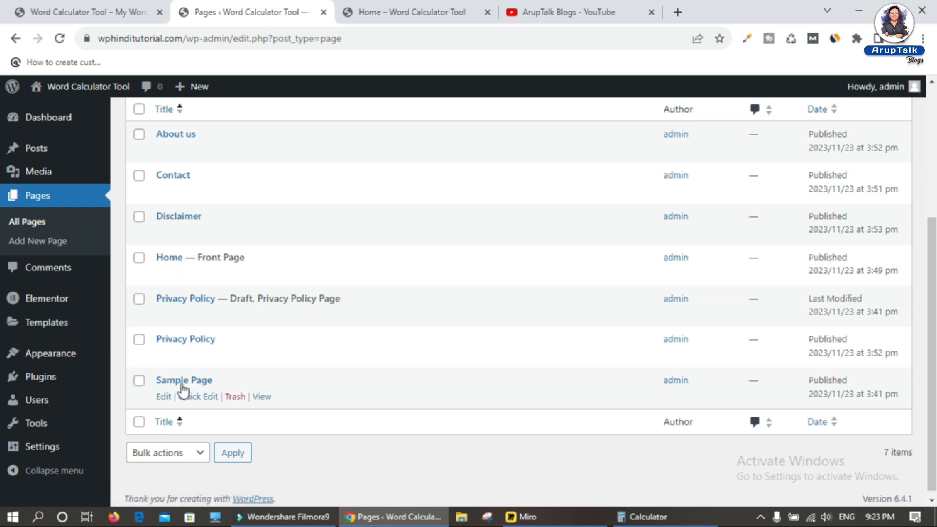
click(235, 396)
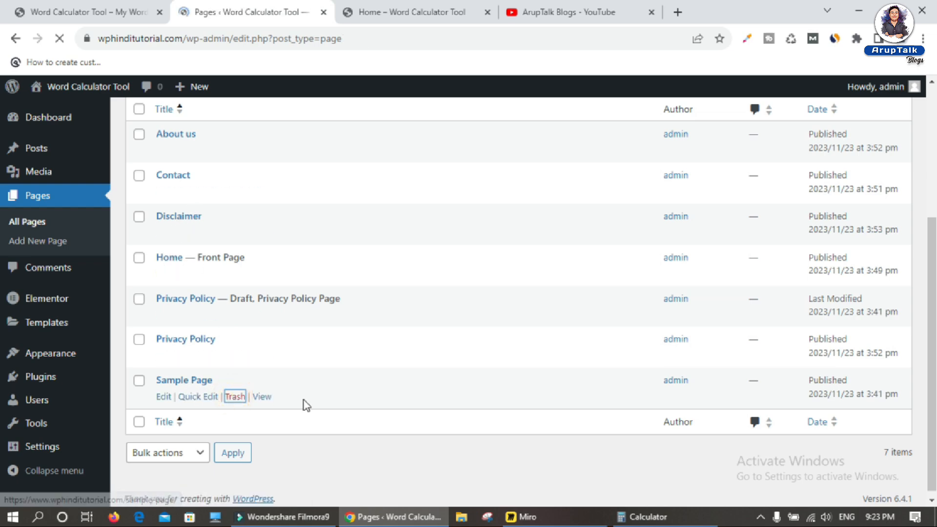
scroll(304, 400, down, 4)
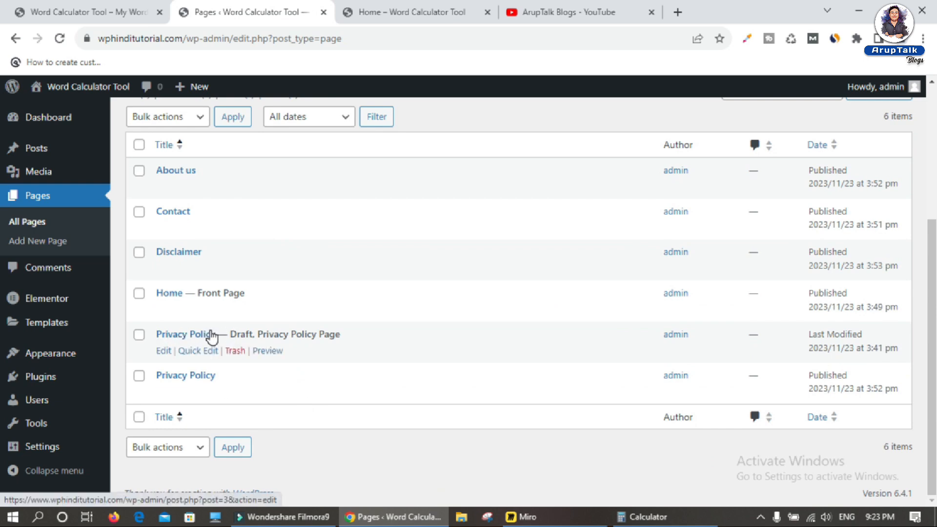
click(234, 351)
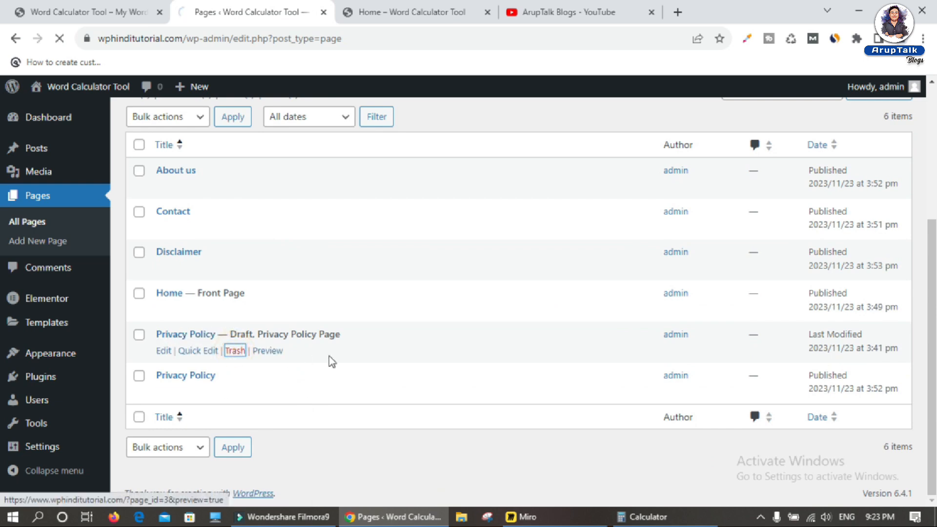
scroll(191, 396, down, 3)
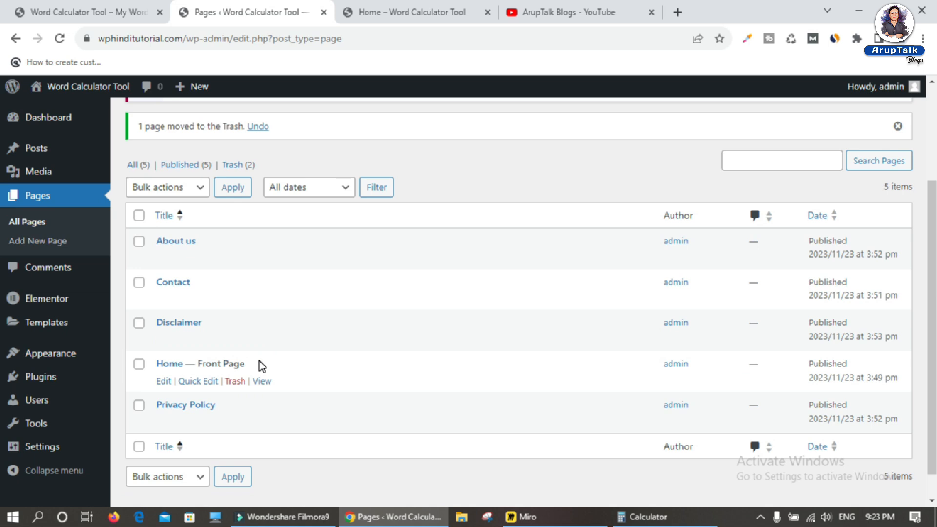
- Open the site's navigation menu settings and name the new menu Main Menu
mouse_move(47, 361)
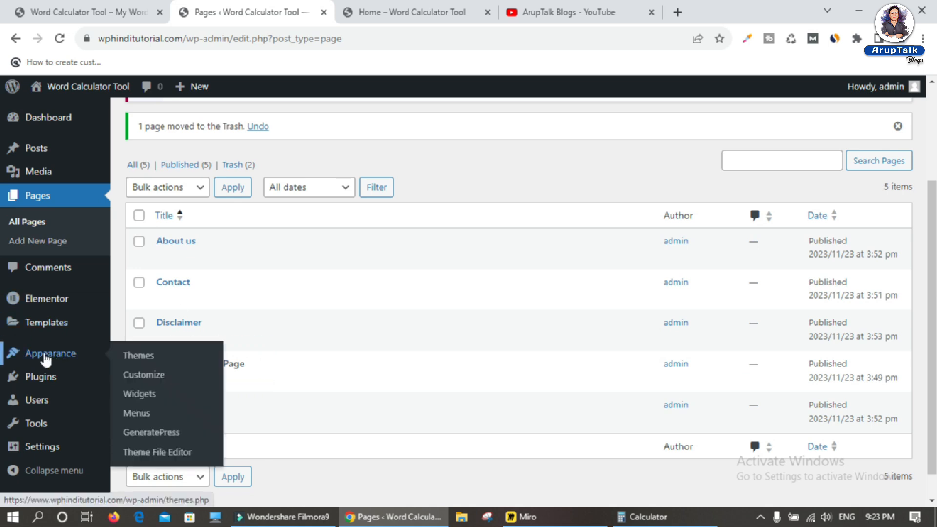
click(136, 415)
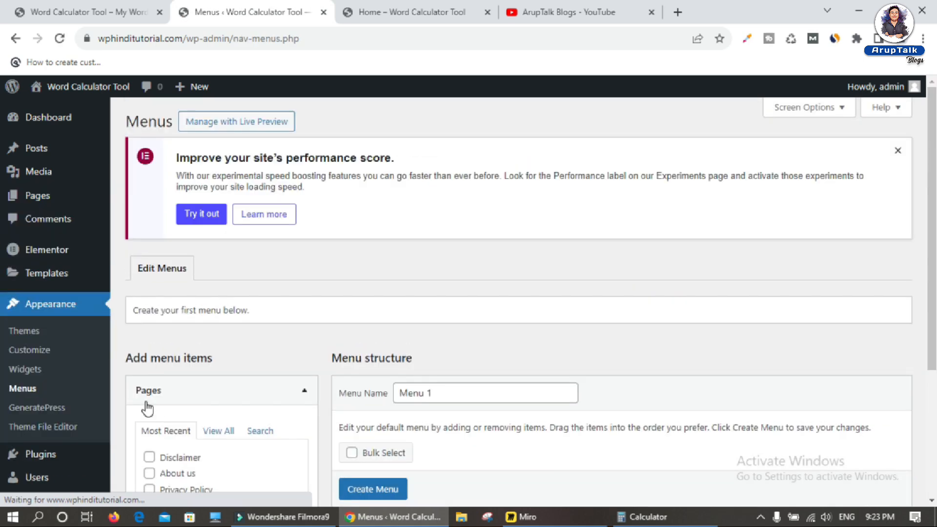
scroll(225, 375, down, 3)
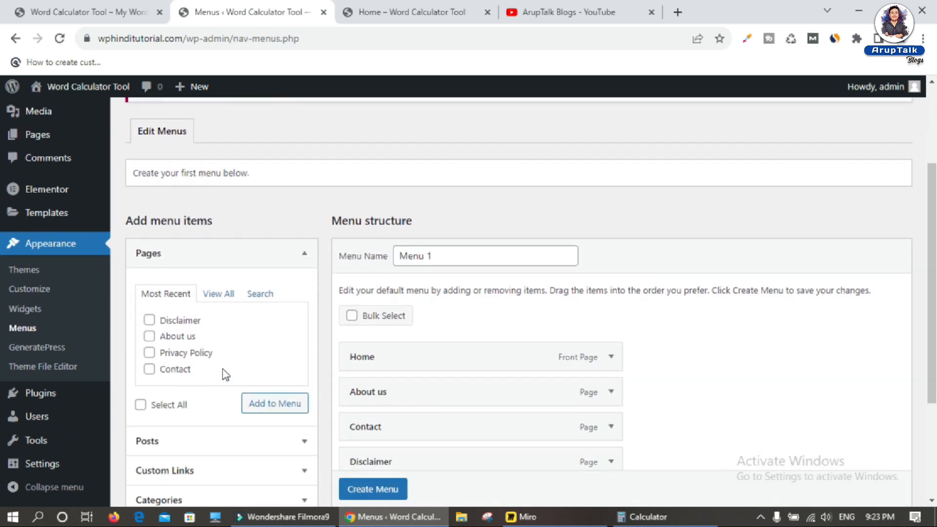
triple_click(460, 256)
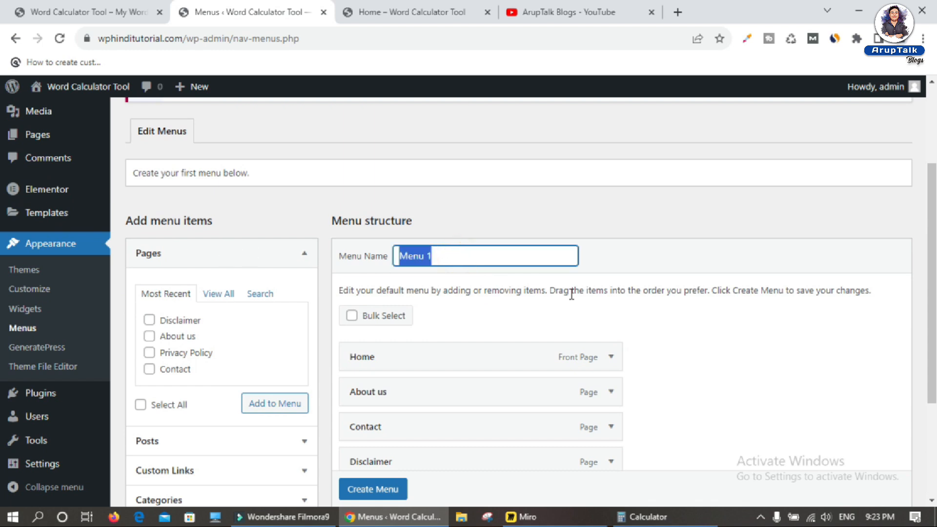
text(Main)
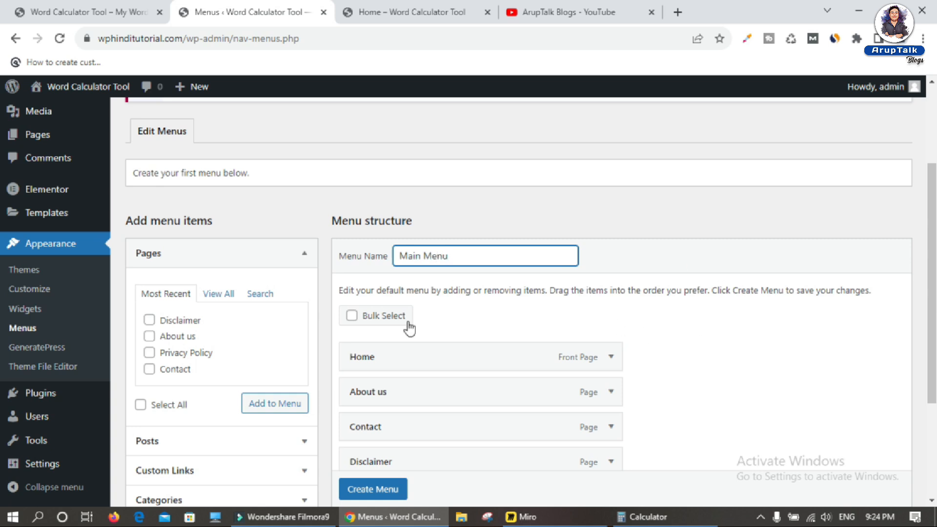
- Move the Disclaimer item below Privacy Policy in the menu structure
scroll(492, 334, down, 3)
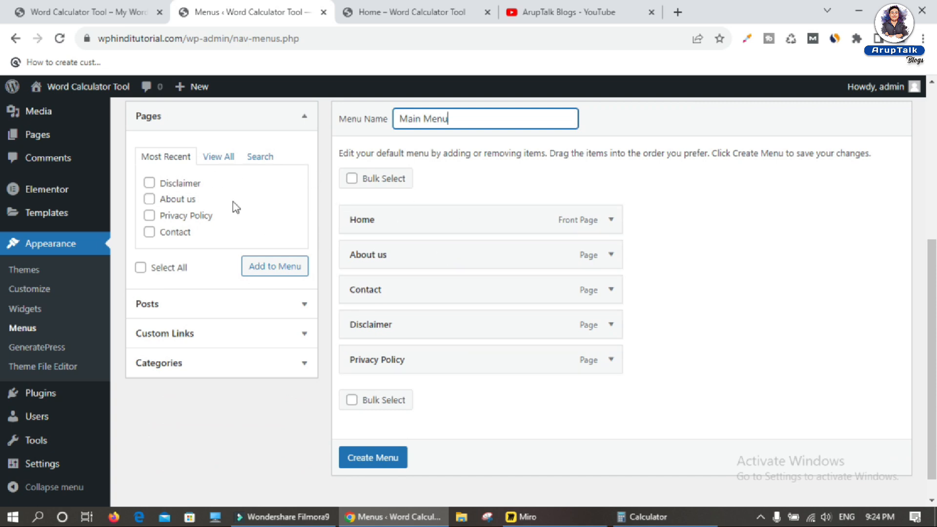
click(149, 184)
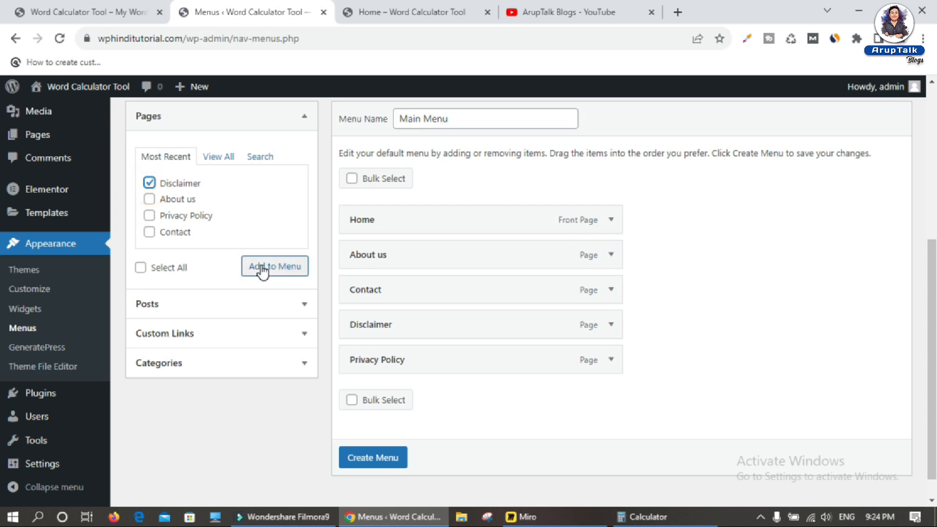
click(149, 185)
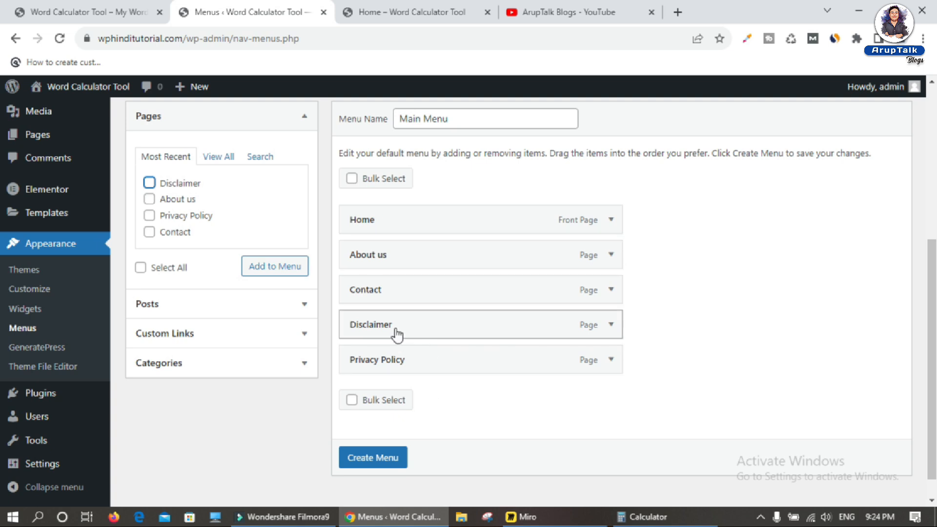
drag(424, 328, 429, 364)
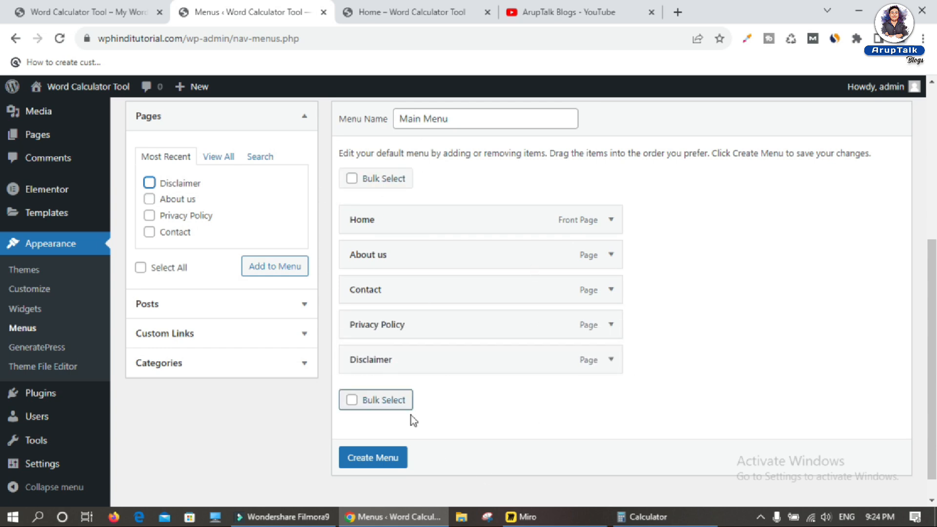
- Create the Main Menu from the arranged page items and review its name, item order and settings
click(372, 457)
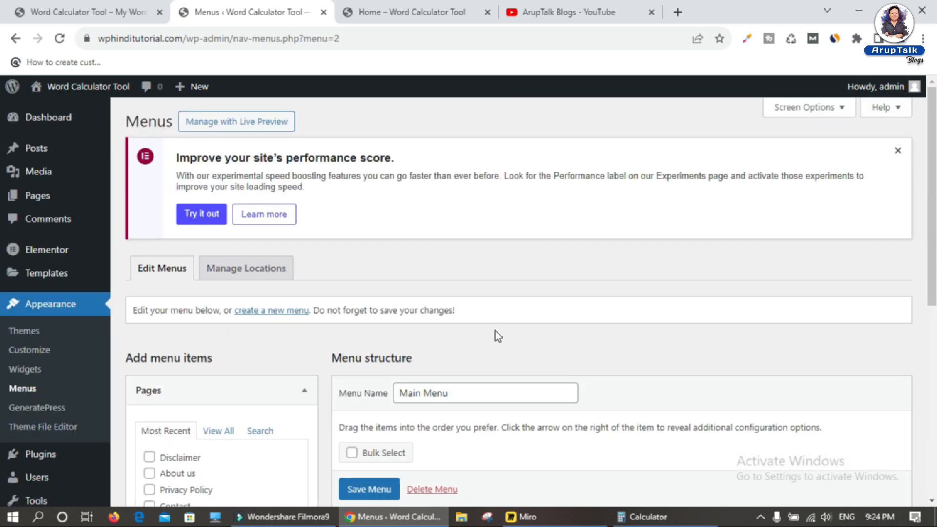
scroll(496, 331, down, 3)
triple_click(470, 255)
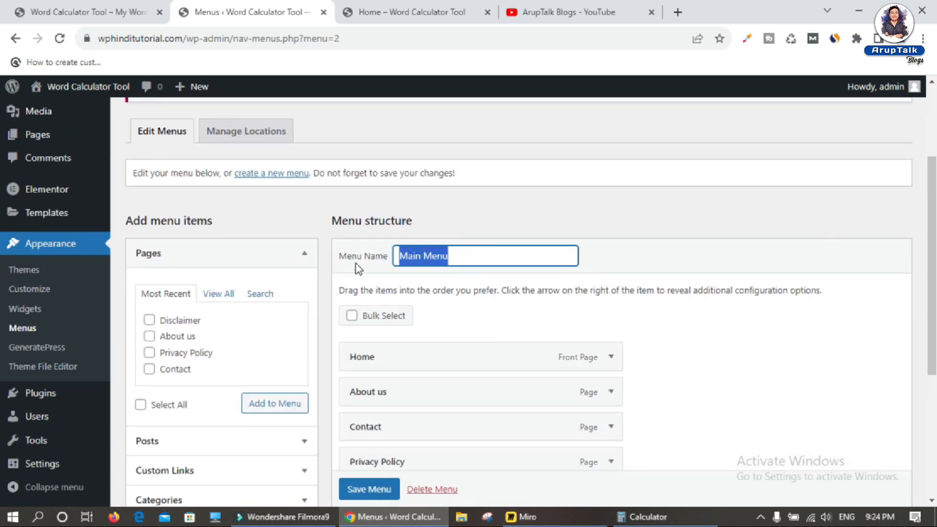
scroll(544, 401, down, 4)
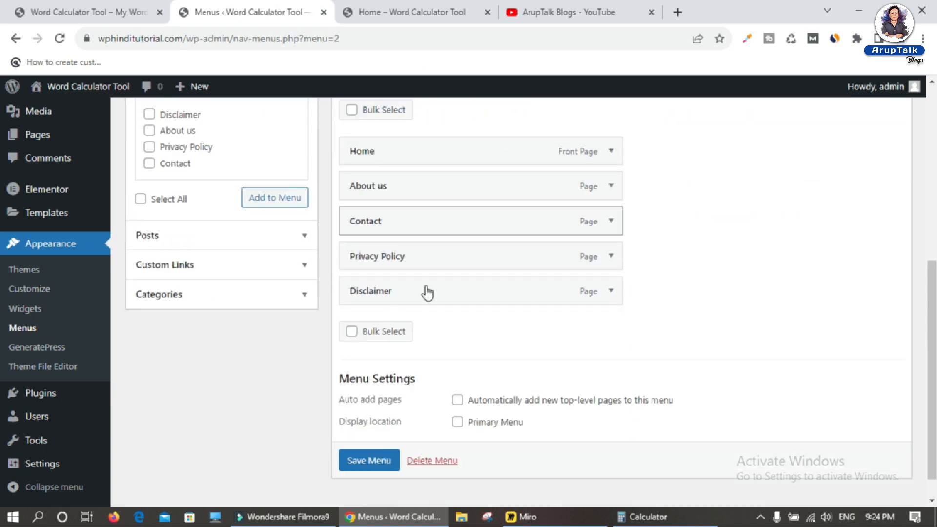
scroll(547, 381, up, 3)
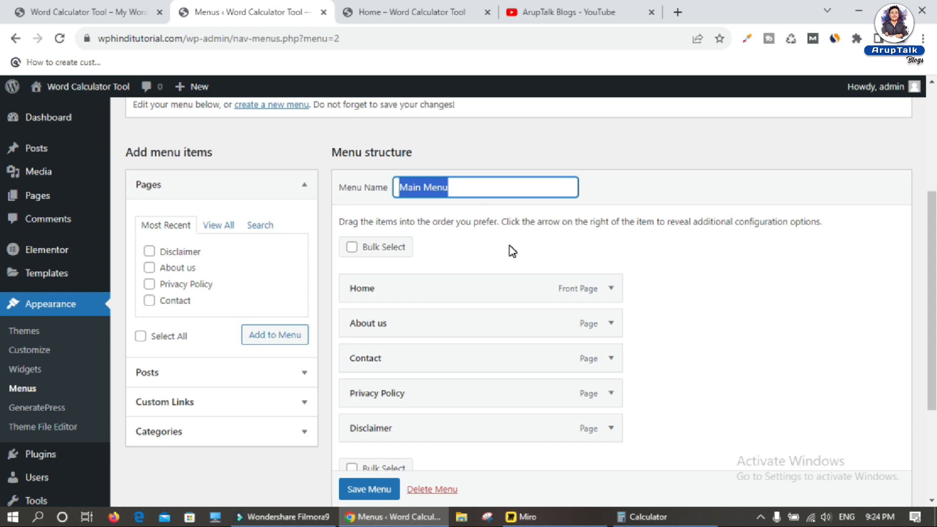
scroll(512, 252, up, 3)
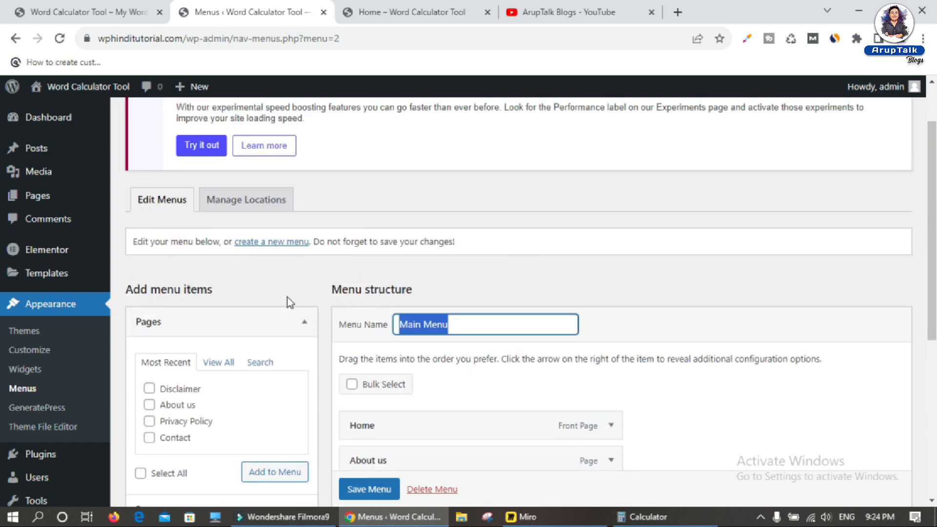
- In the menu location settings, assign Main Menu to the Primary Menu theme location
click(250, 205)
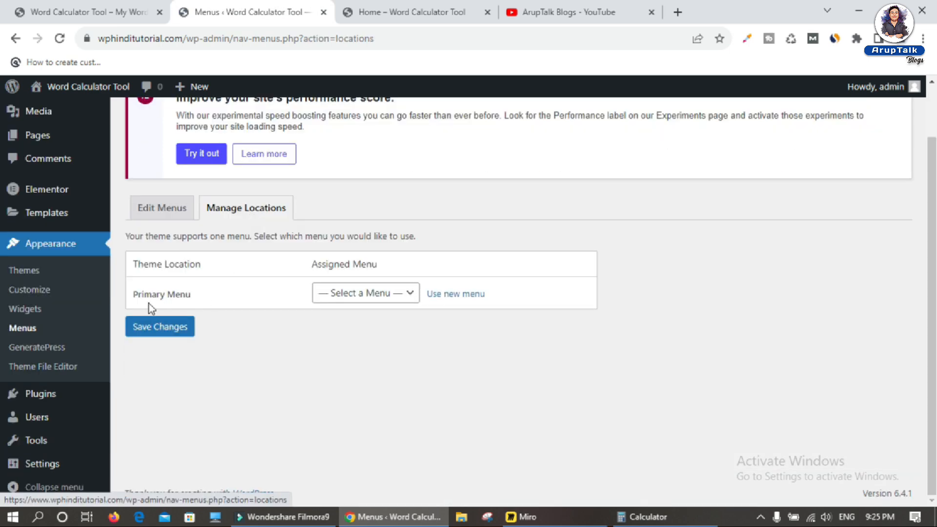
drag(121, 292, 205, 299)
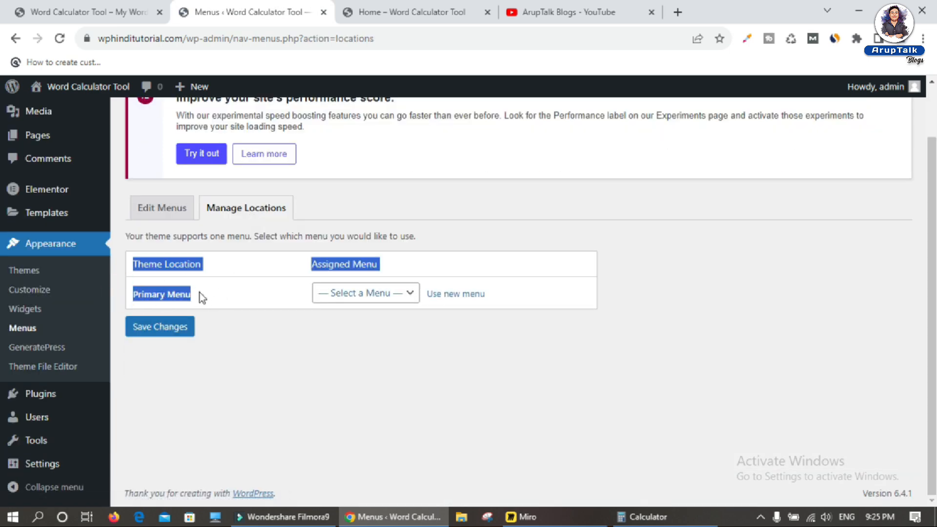
click(393, 295)
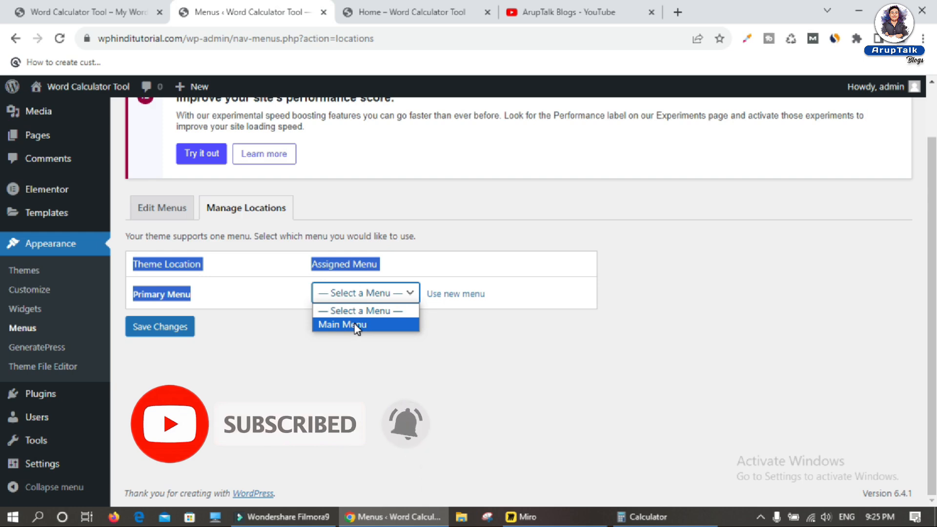
click(358, 326)
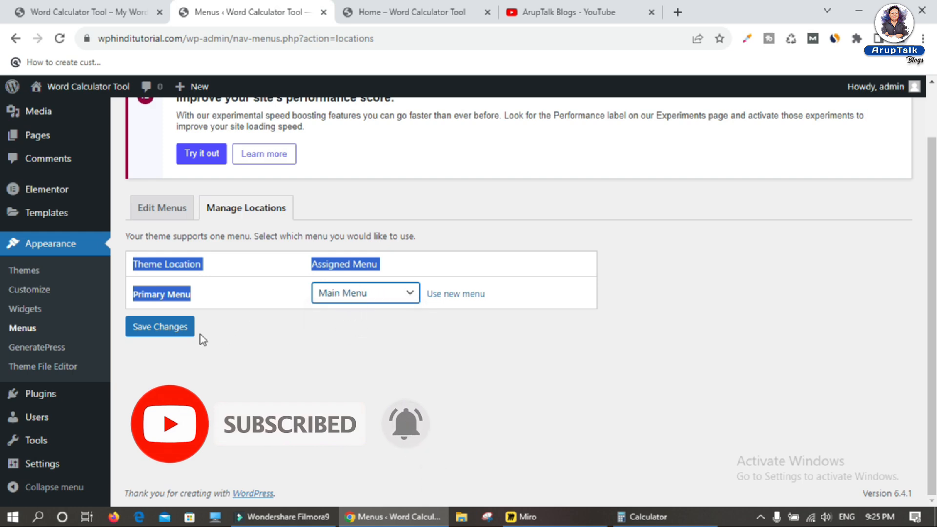
- Save Main Menu as the assigned menu for the Primary Menu location and reload the site's front page
click(161, 328)
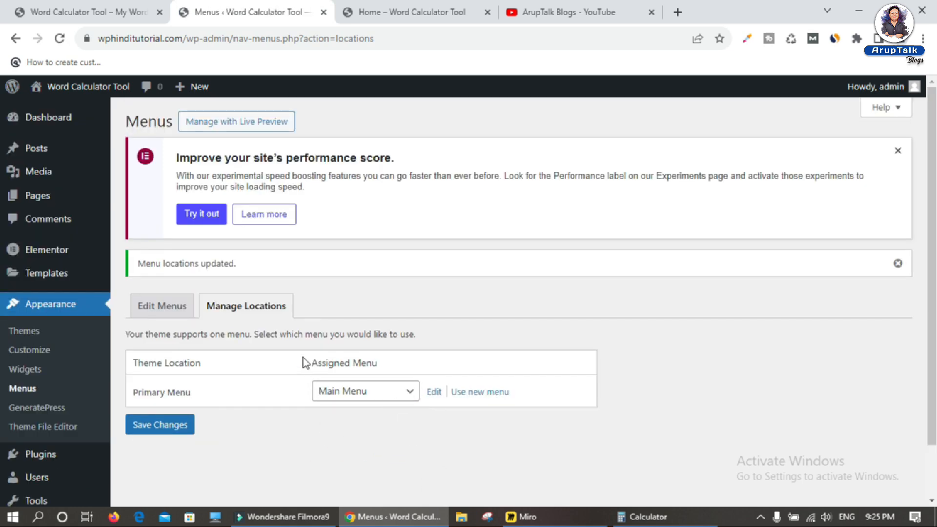
click(93, 12)
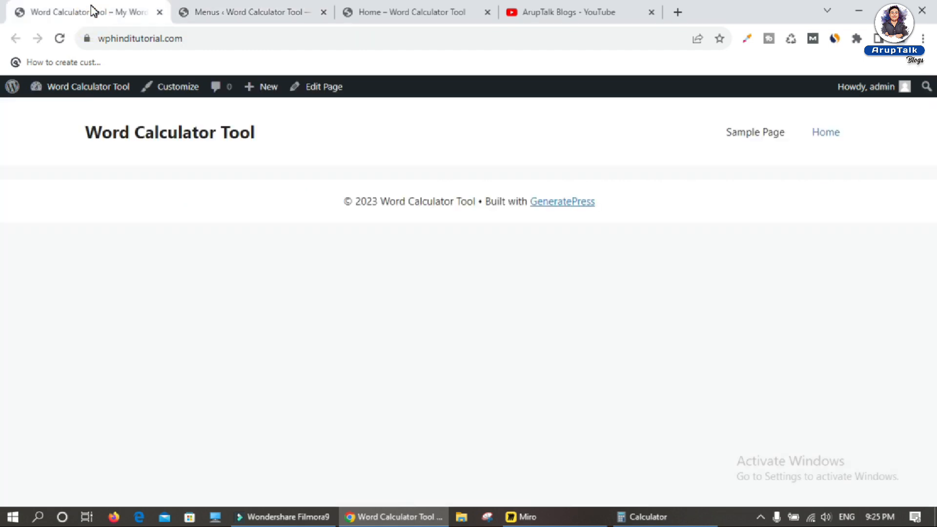
click(60, 38)
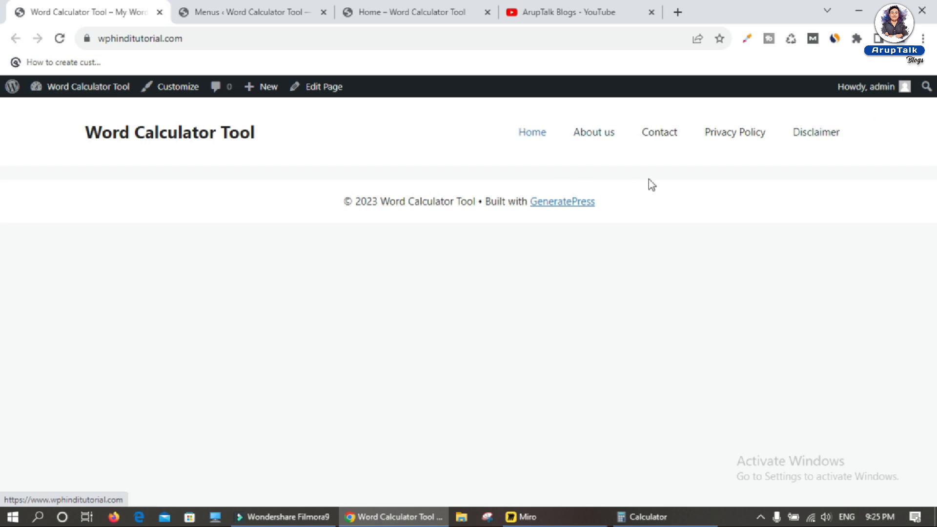
- Switch to the Miro board and expand the Home Page Design branch through Tool Setup to SEO (Tool)
click(579, 516)
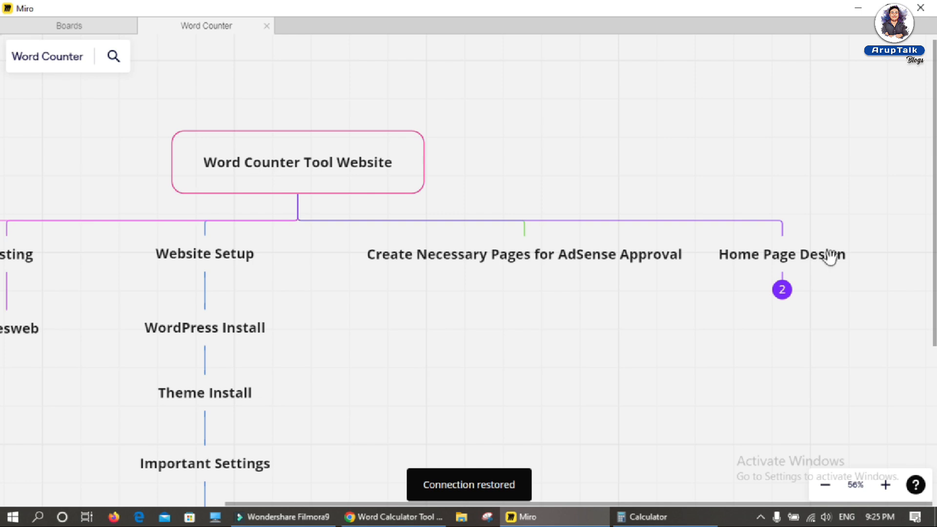
click(782, 289)
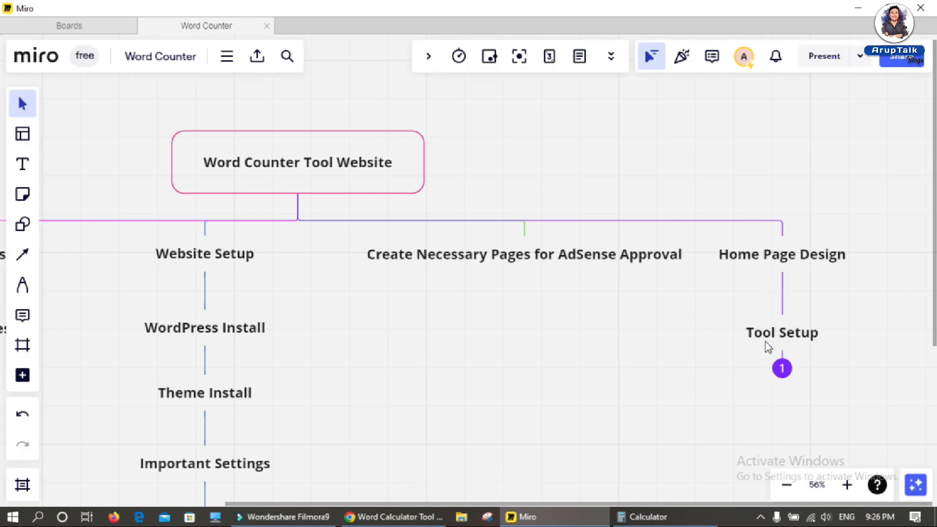
click(785, 372)
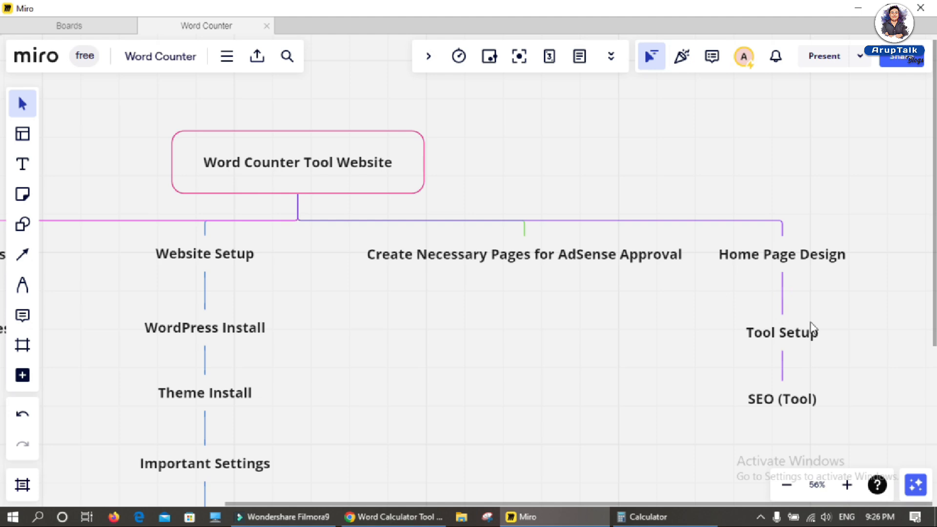
- Switch back to the WordPress admin in Chrome and open the Home front page for editing with Elementor
click(379, 518)
click(282, 9)
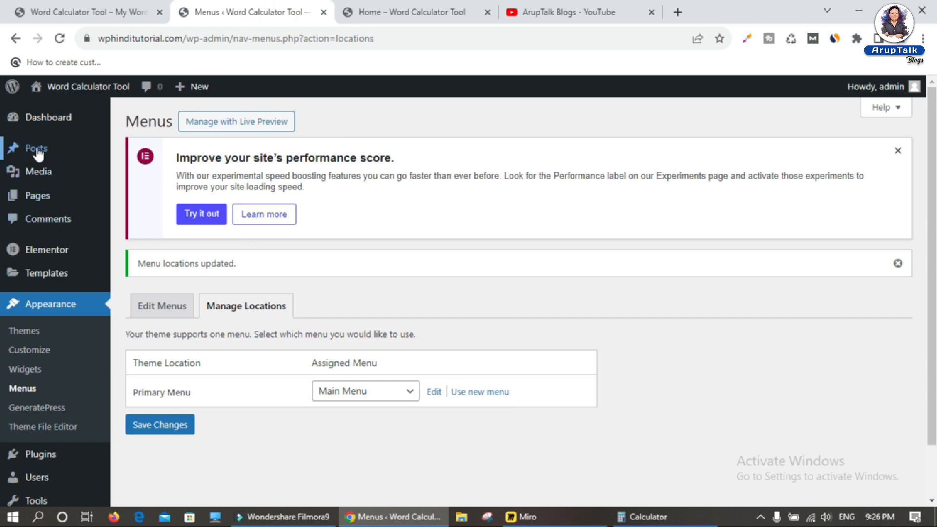
mouse_move(41, 204)
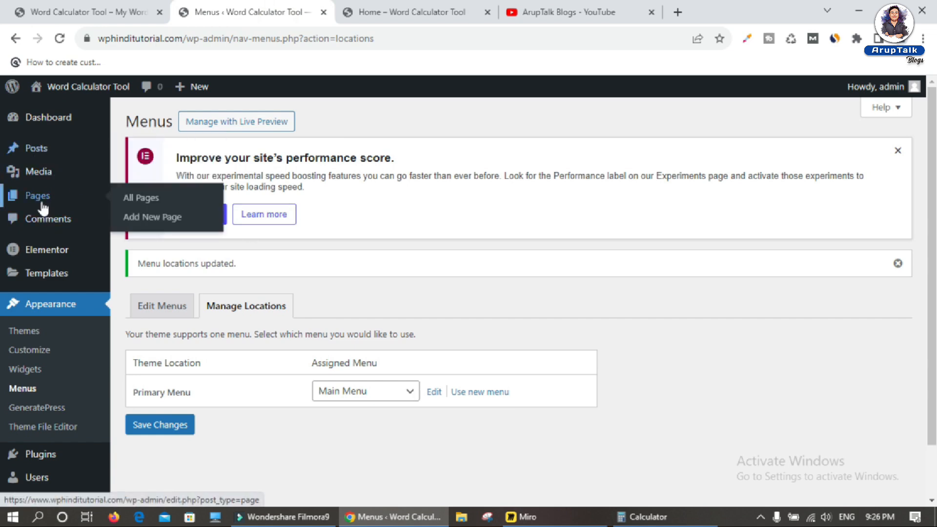
click(140, 198)
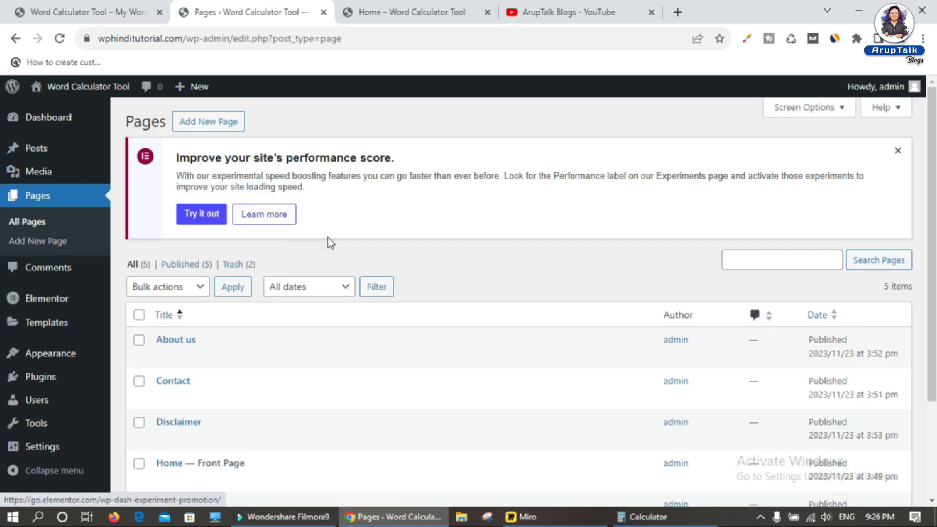
scroll(327, 238, down, 3)
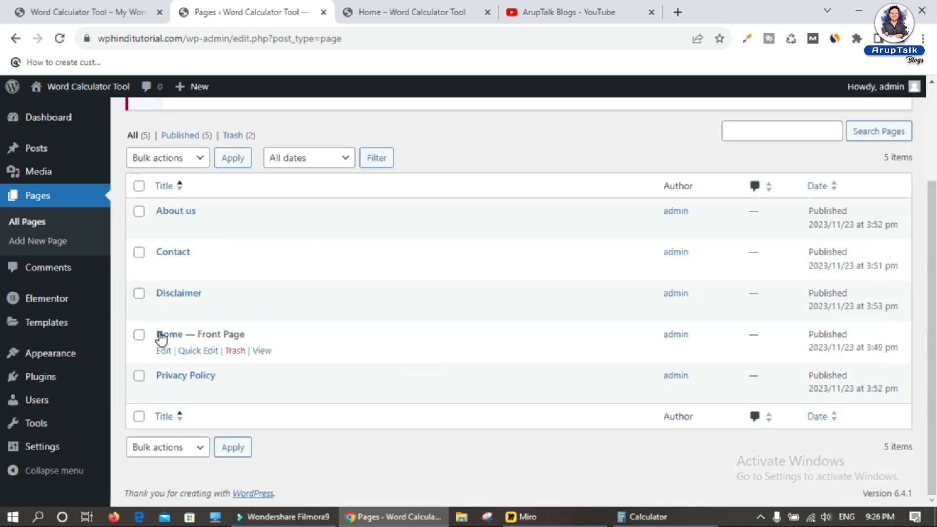
click(162, 351)
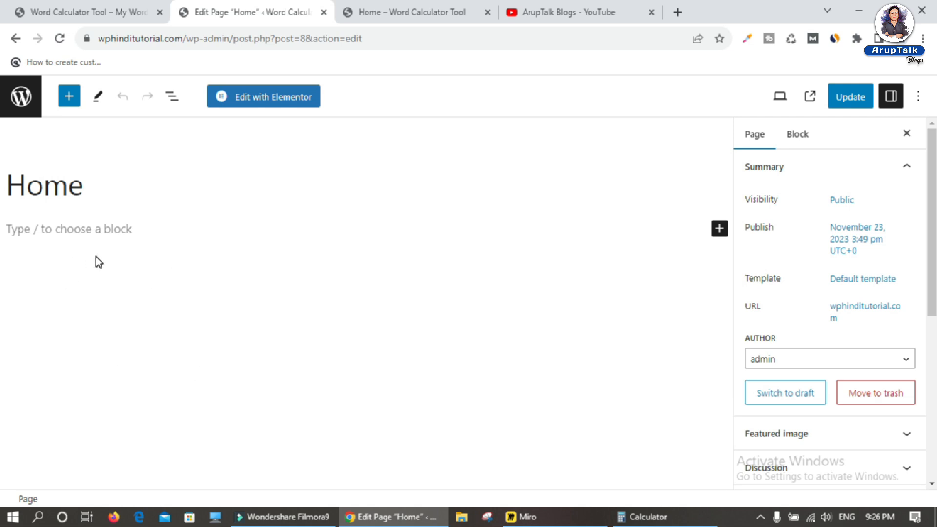
click(256, 98)
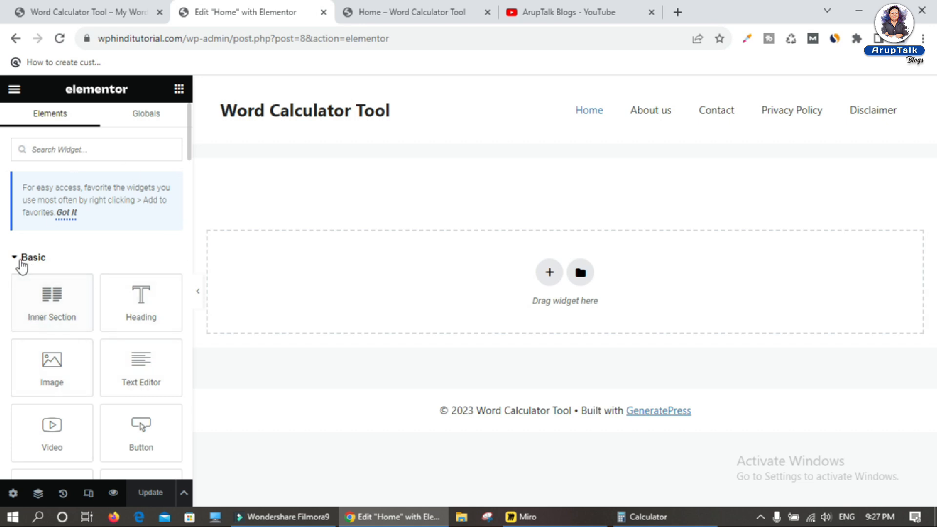
scroll(56, 341, down, 5)
scroll(57, 332, down, 15)
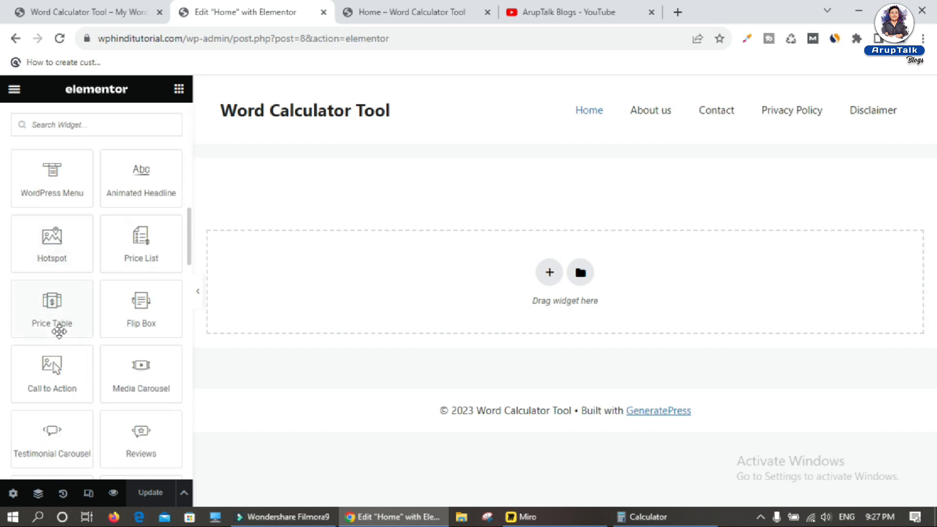
scroll(58, 332, up, 18)
scroll(59, 331, up, 5)
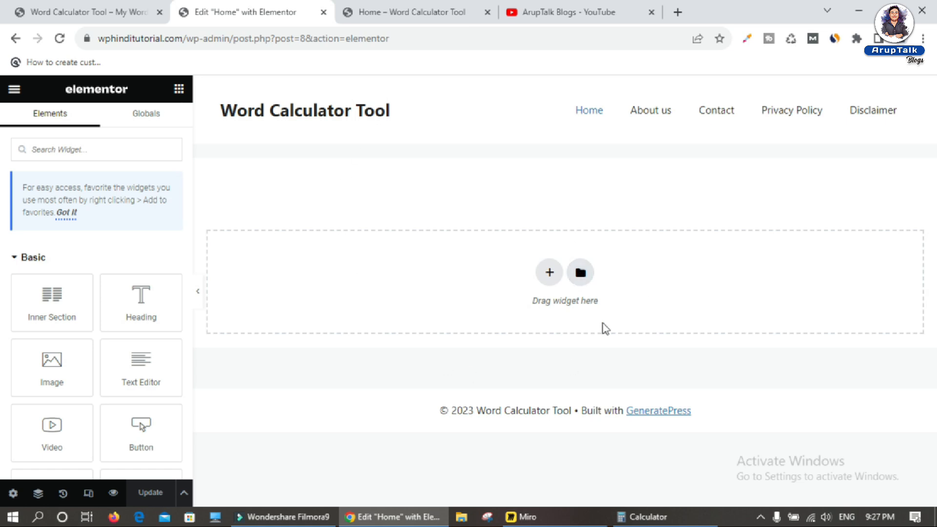
click(548, 274)
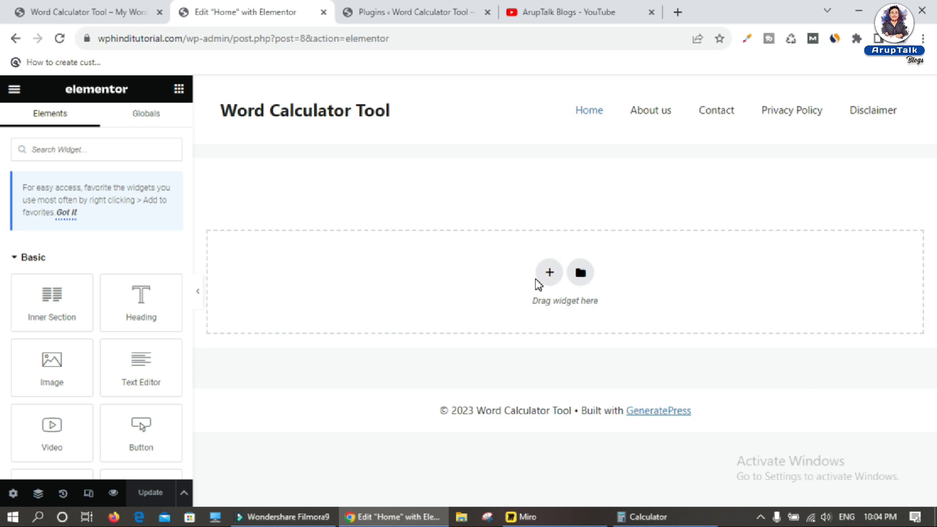
click(399, 12)
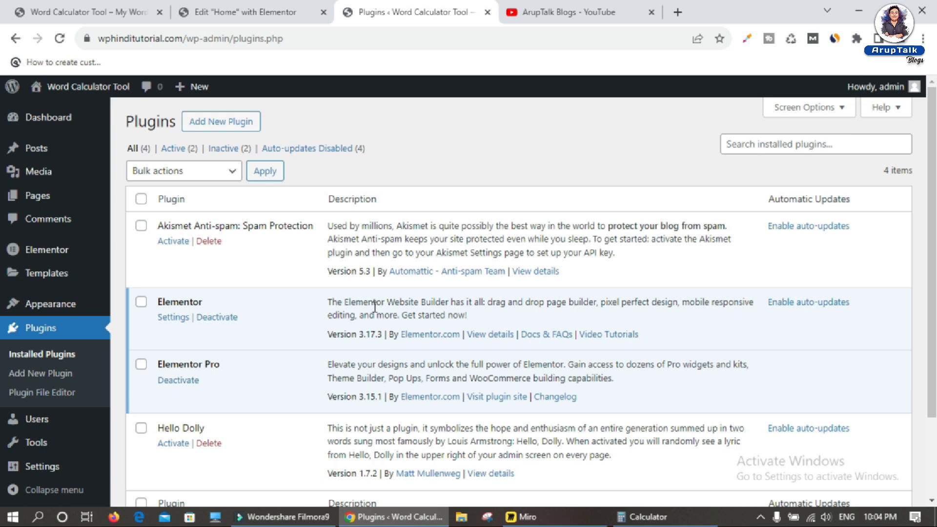
click(252, 11)
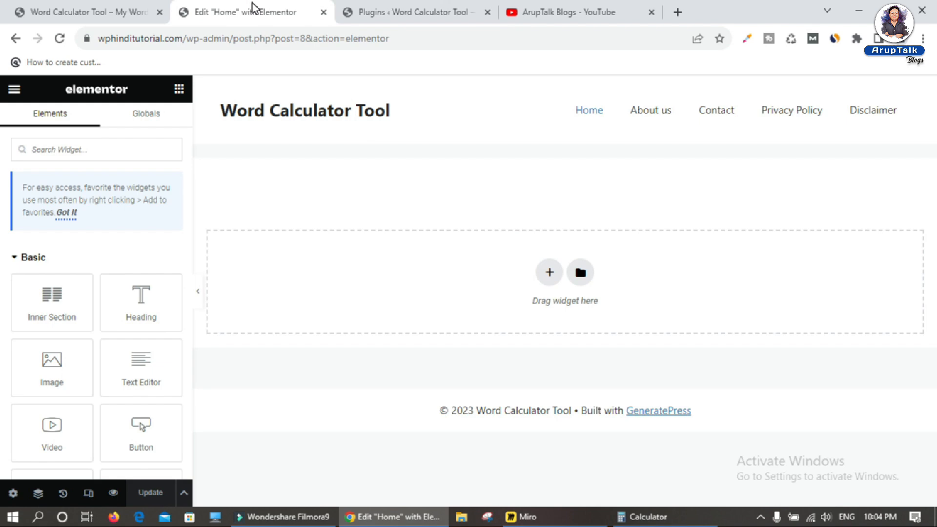
- Upload atb-word-counter.zip from the Desktop as a new plugin, then install and activate it
click(431, 13)
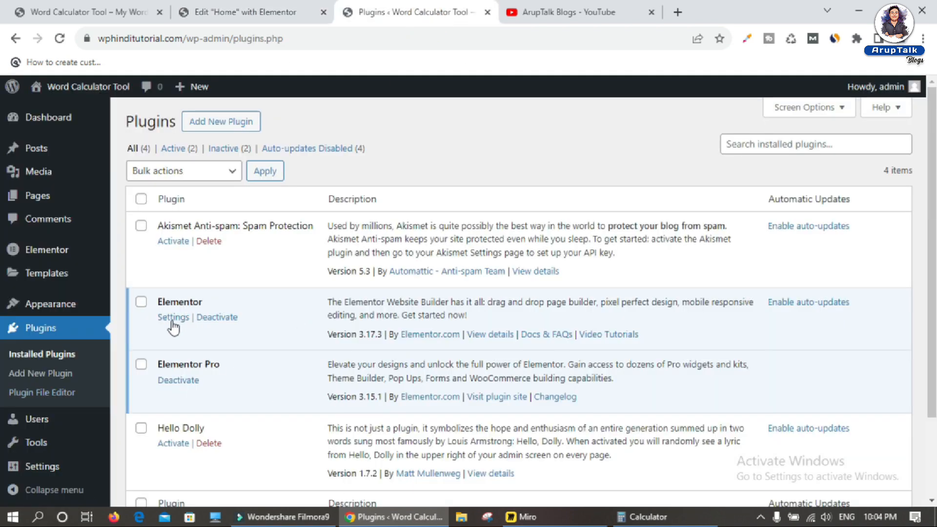
click(218, 121)
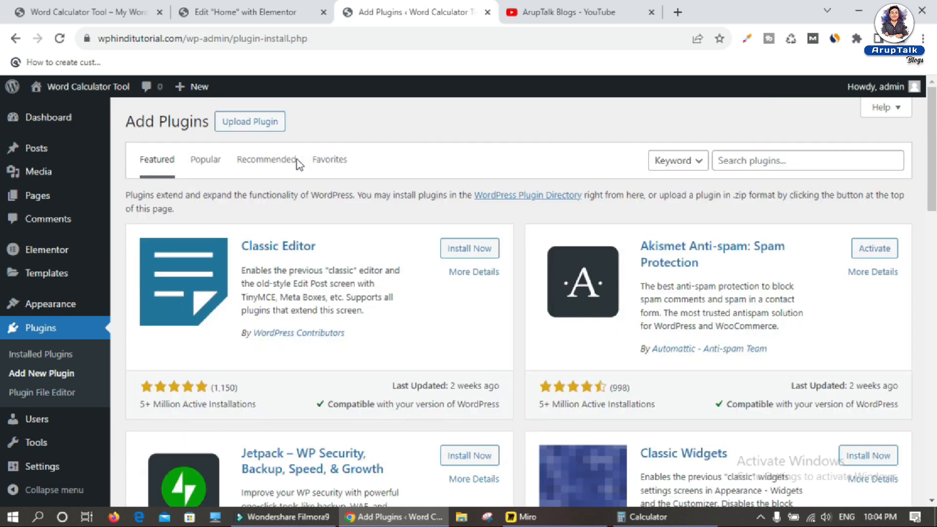
click(249, 124)
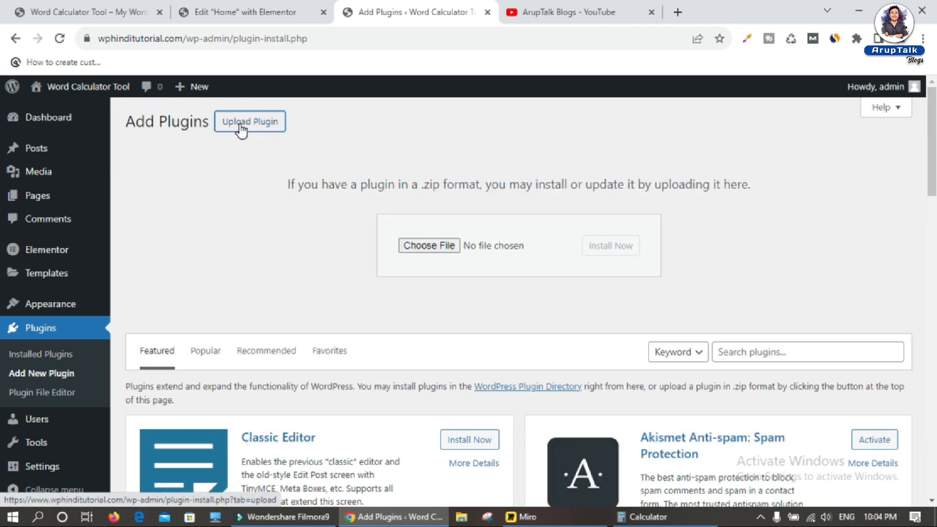
click(415, 247)
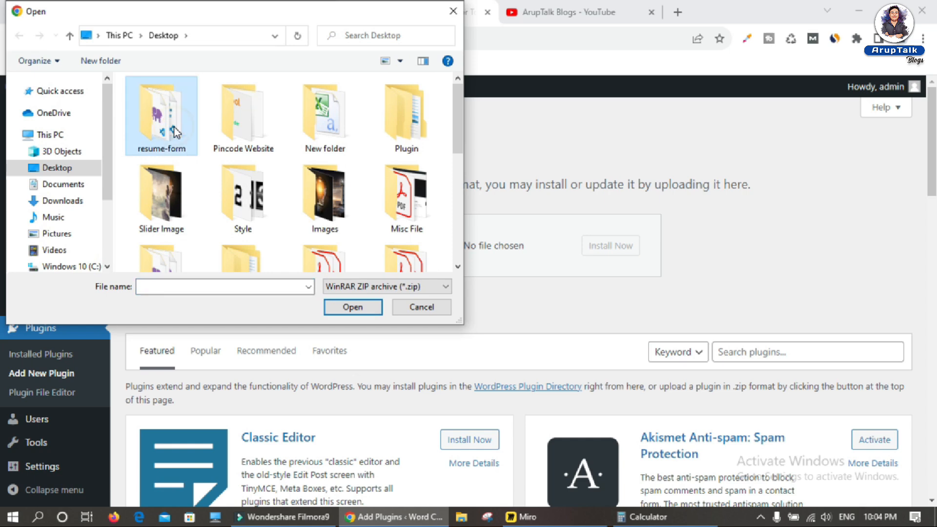
scroll(176, 131, down, 2)
scroll(174, 131, down, 3)
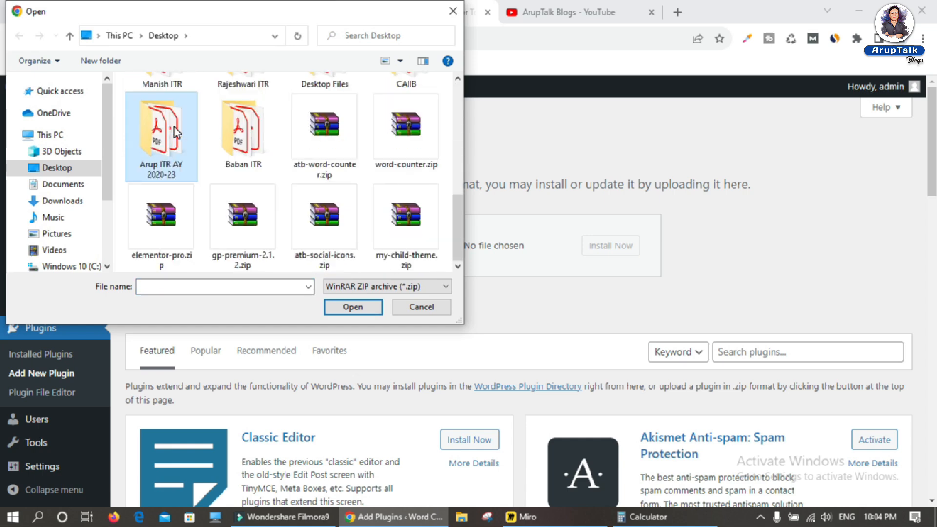
click(332, 128)
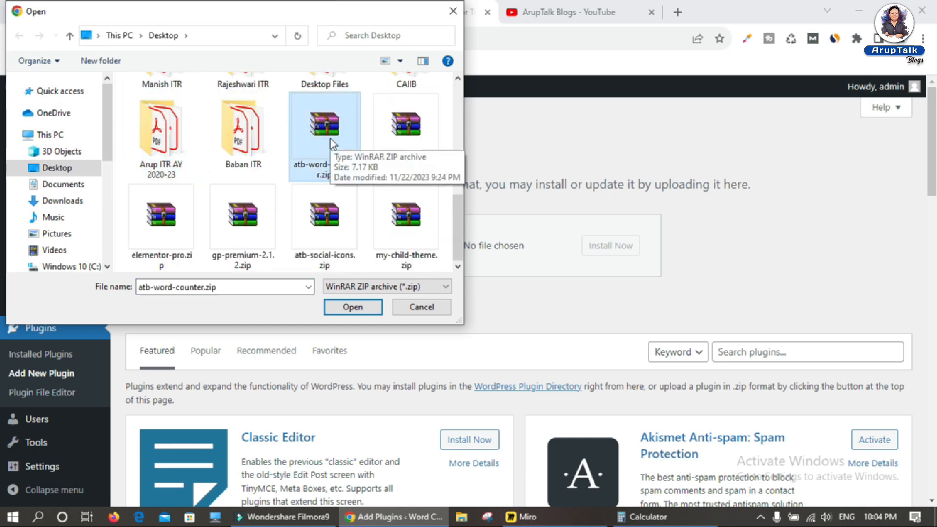
click(344, 308)
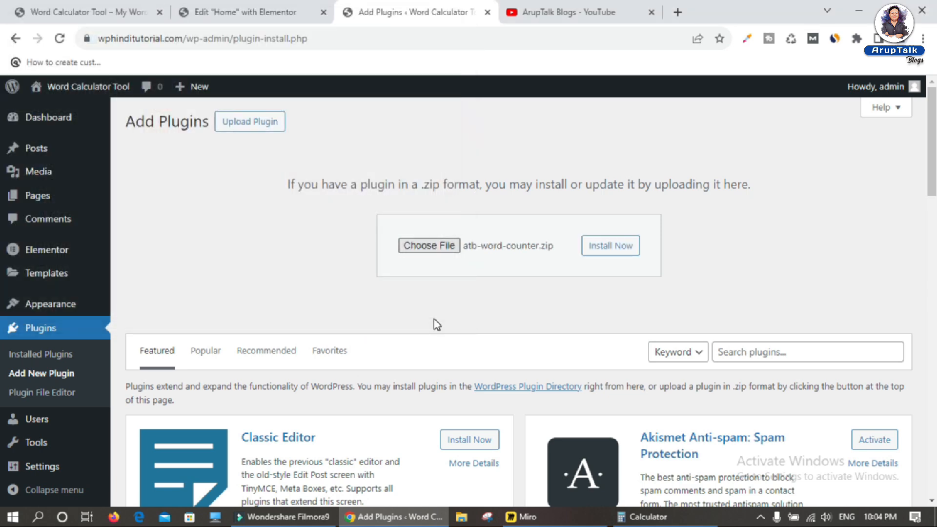
click(612, 246)
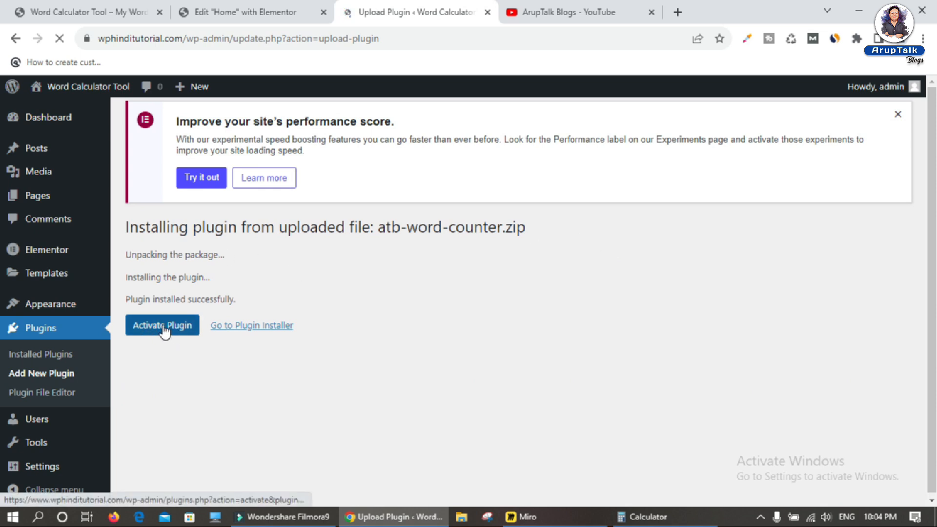
click(149, 341)
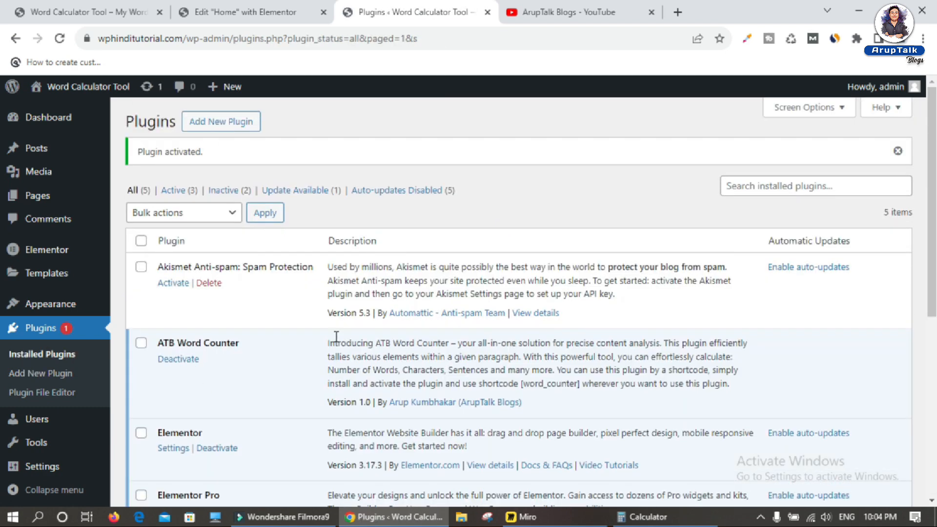
- Find the ATB Word Counter plugin among the installed plugins and highlight the [word_counter] shortcode in its description
scroll(335, 346, down, 4)
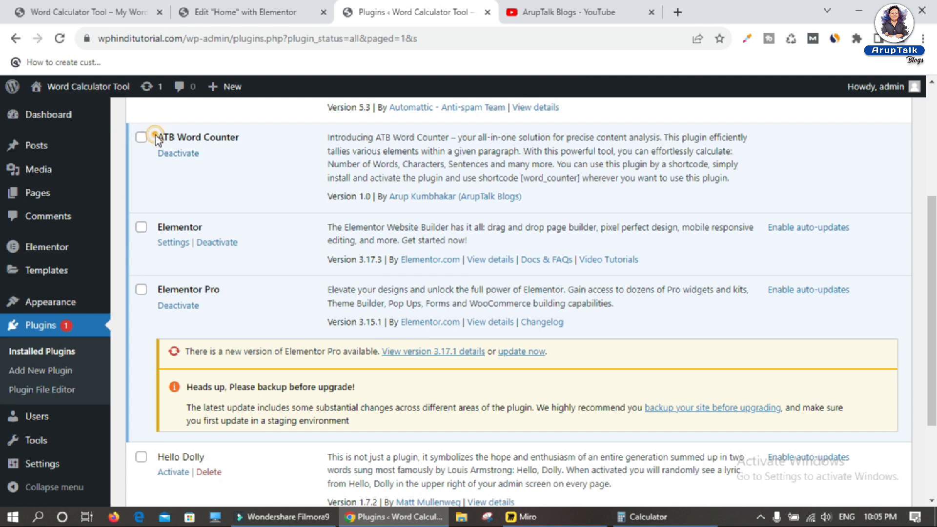
drag(156, 136, 233, 139)
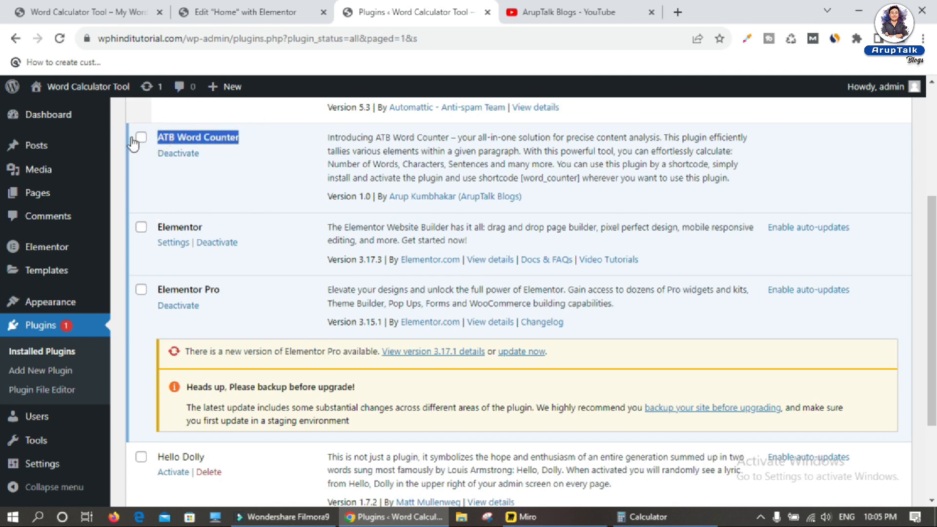
drag(518, 178, 584, 181)
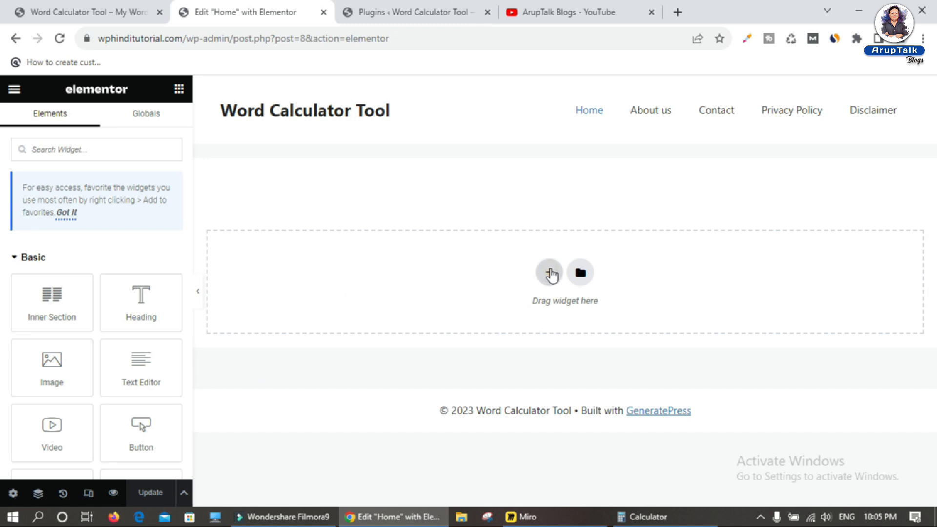
- Add a single-column section to the Home page in Elementor and place a Heading widget inside it
click(549, 273)
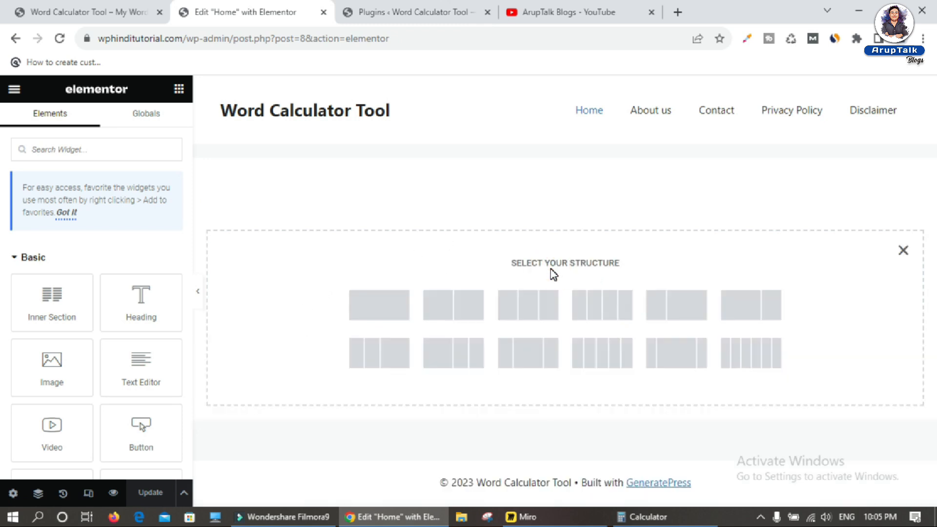
click(375, 310)
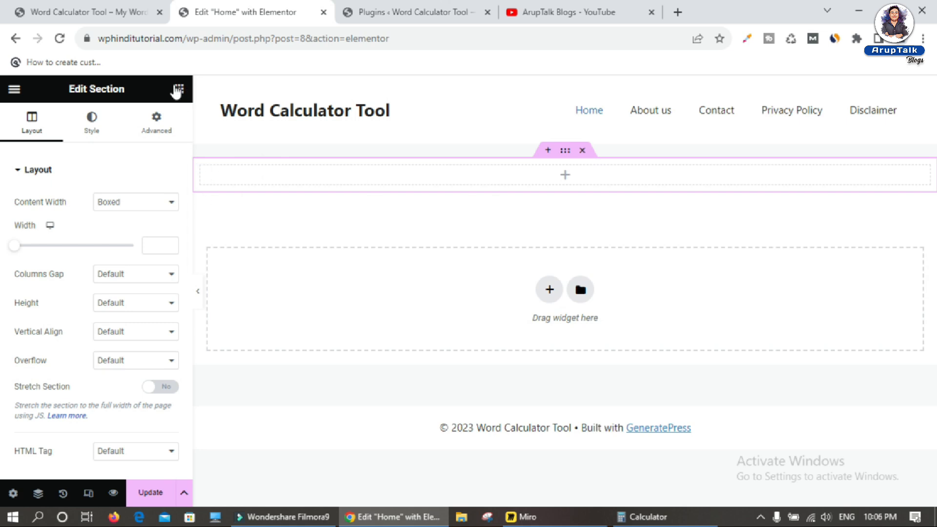
click(177, 90)
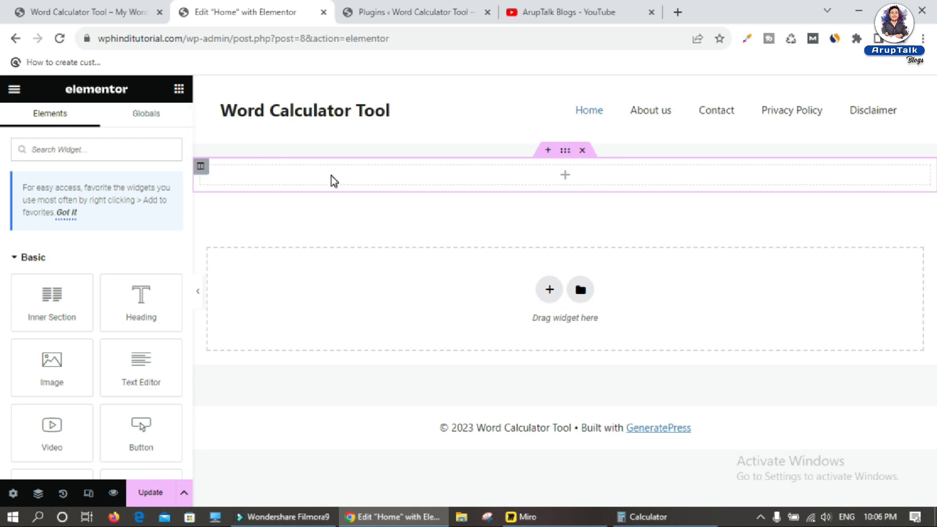
drag(140, 297, 480, 181)
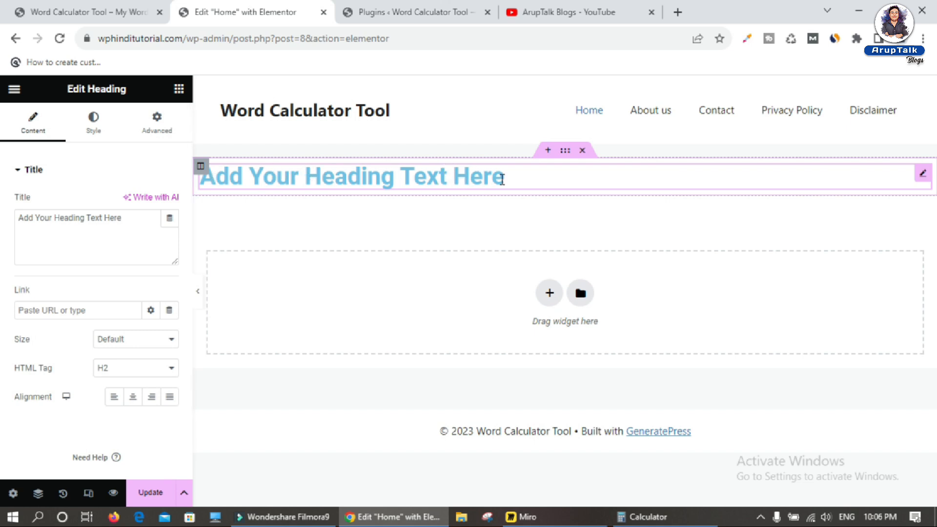
- Replace the heading's placeholder text with "Word Calculator Tool" and centre-align it
click(531, 178)
drag(524, 174, 213, 237)
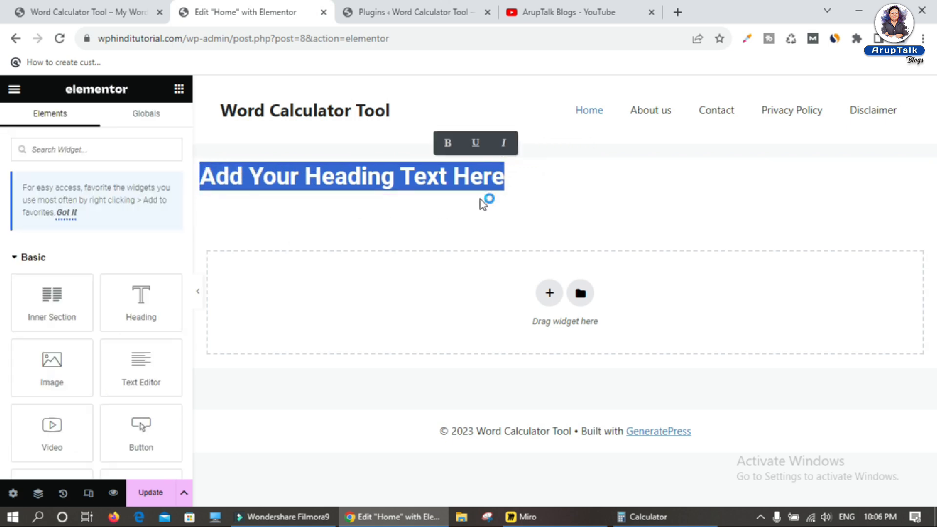
click(362, 171)
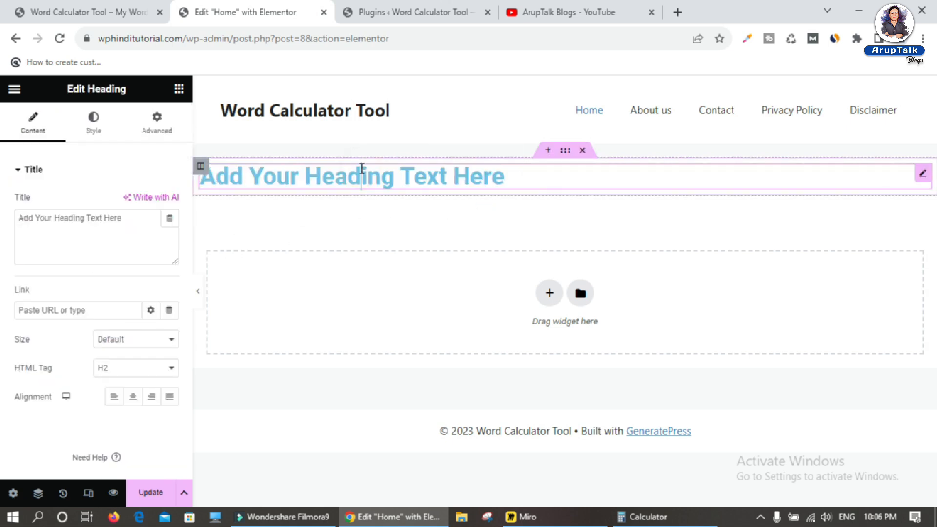
drag(131, 215, 3, 205)
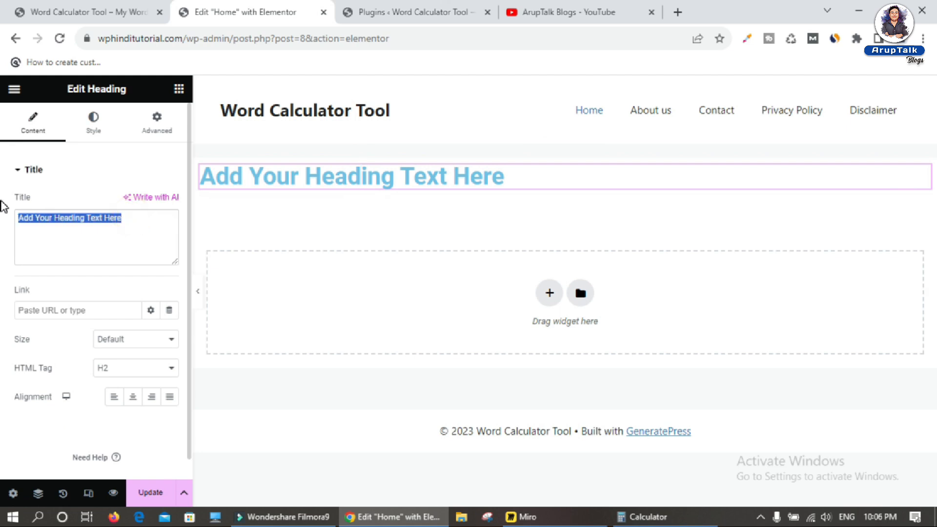
key(BackSpace)
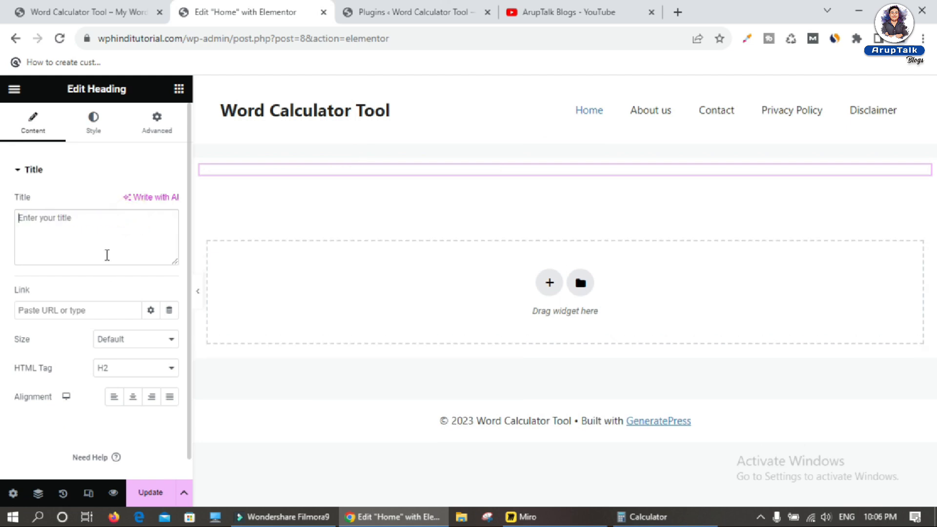
text(W)
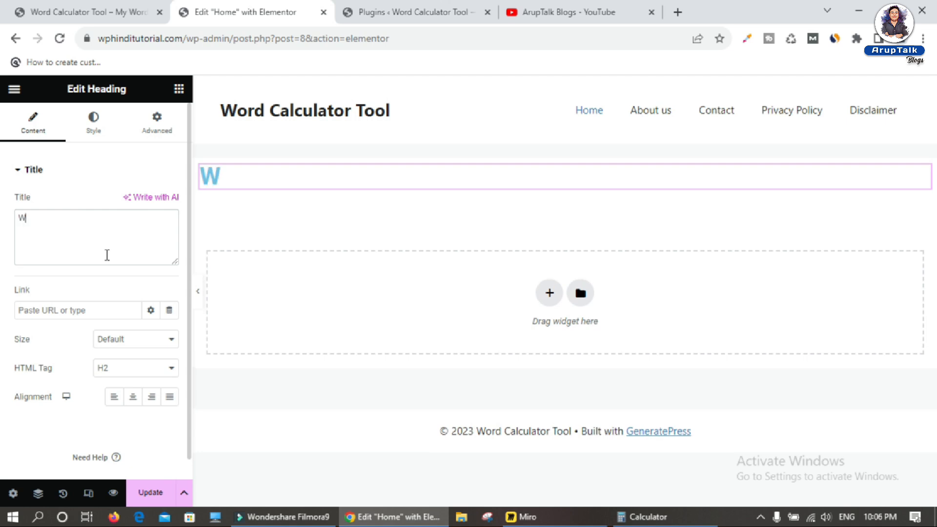
text(ord C)
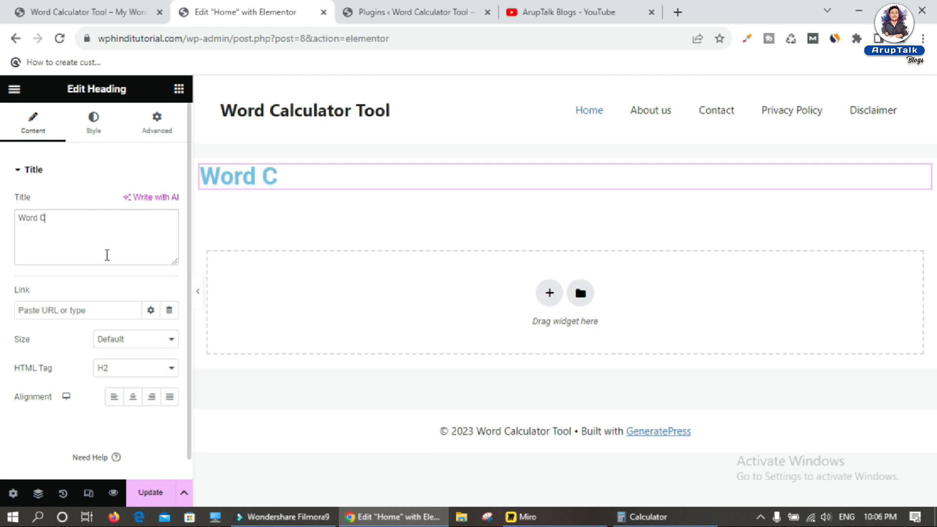
text(alc)
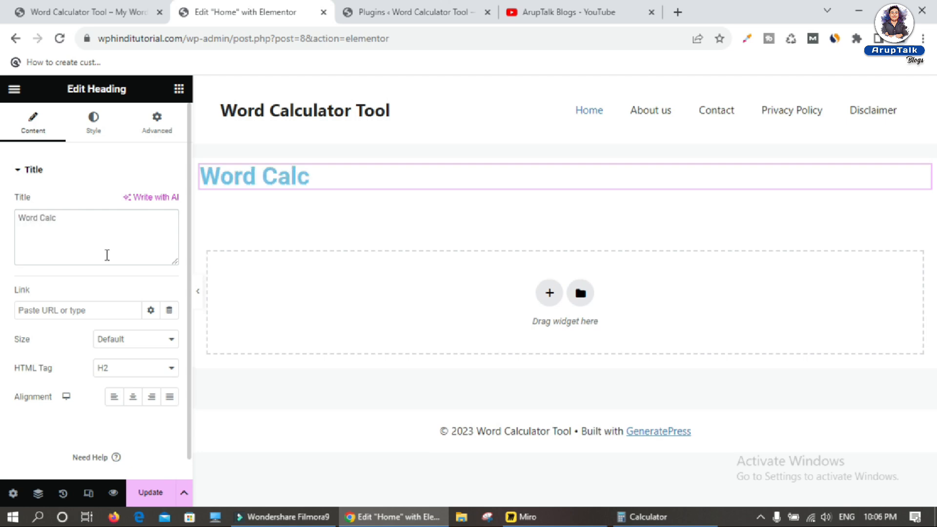
text(ulator Tool)
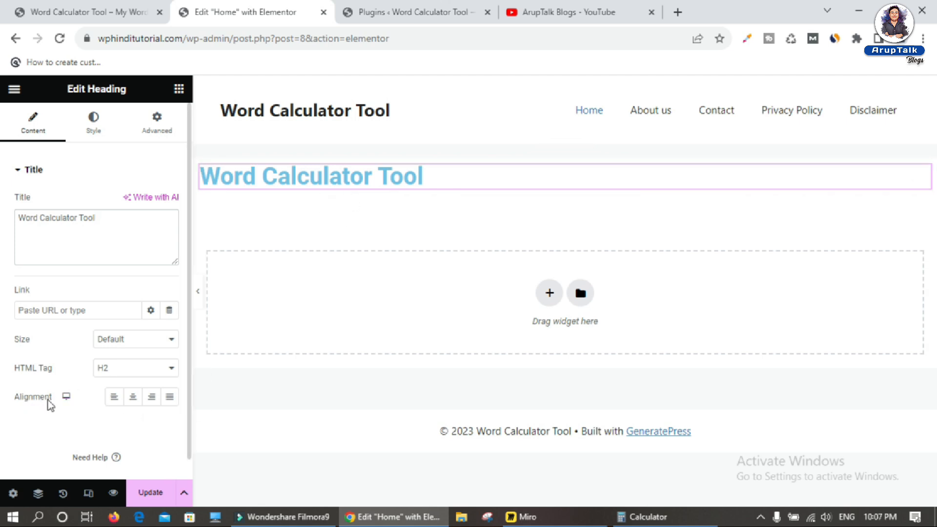
click(132, 397)
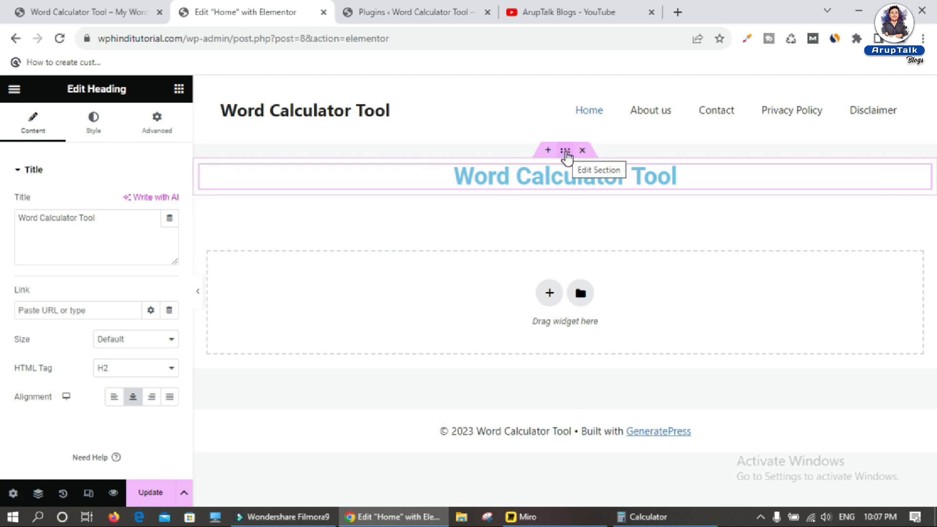
- Give the heading's section a classic background coloured #192a53, copying the hex code from New Text Document.txt on the Desktop
click(566, 152)
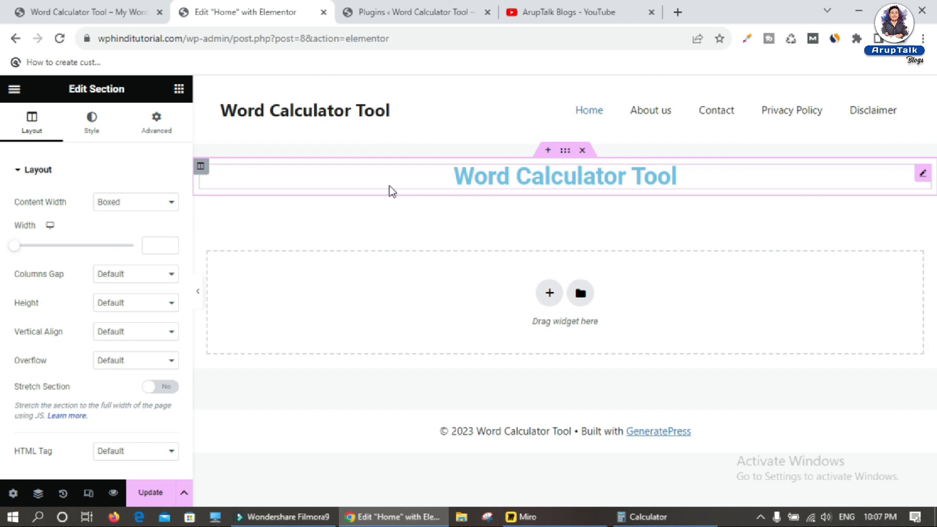
click(92, 124)
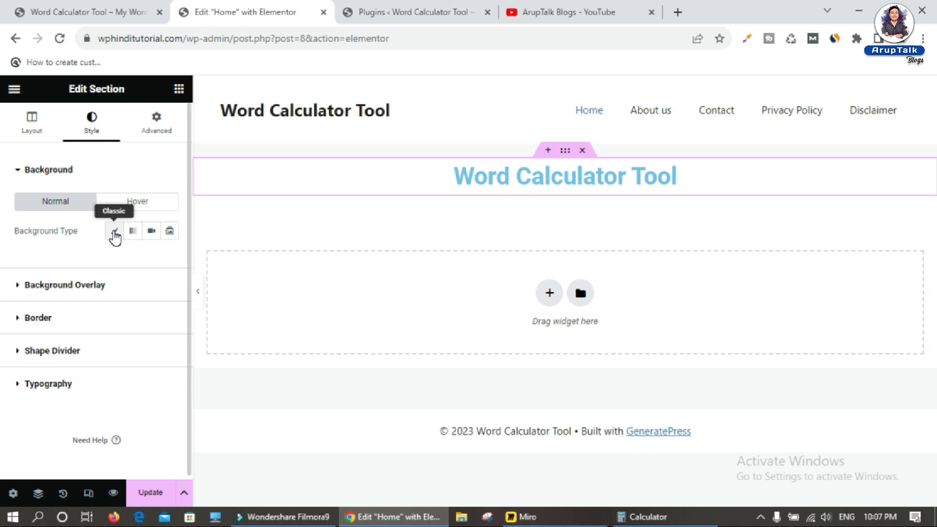
click(114, 234)
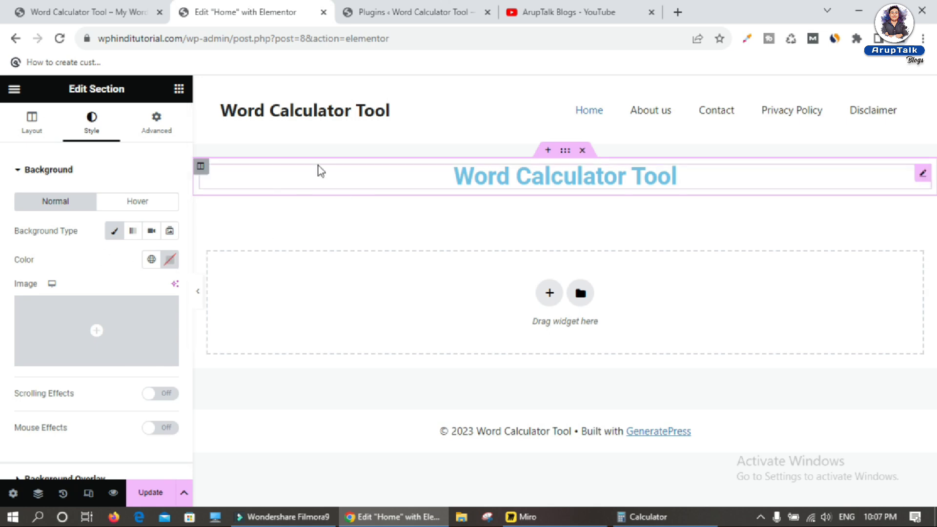
mouse_move(65, 313)
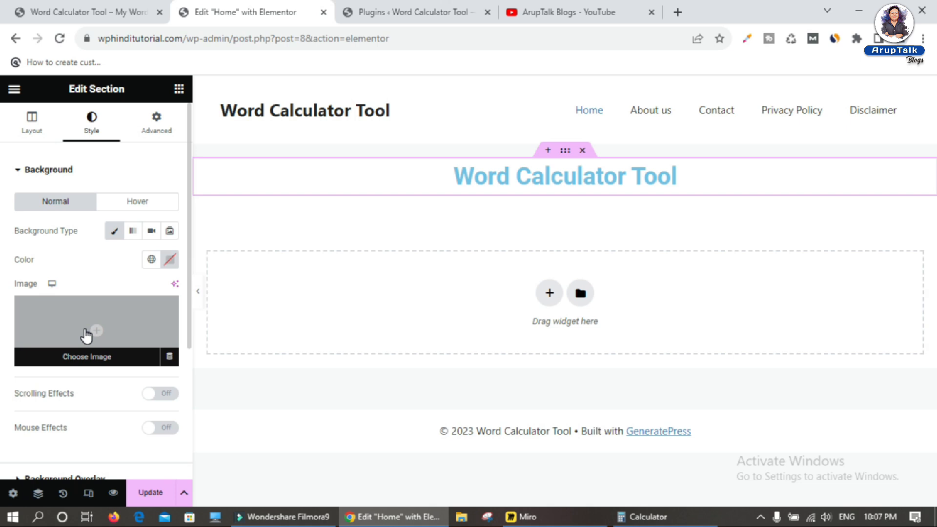
click(170, 259)
click(170, 416)
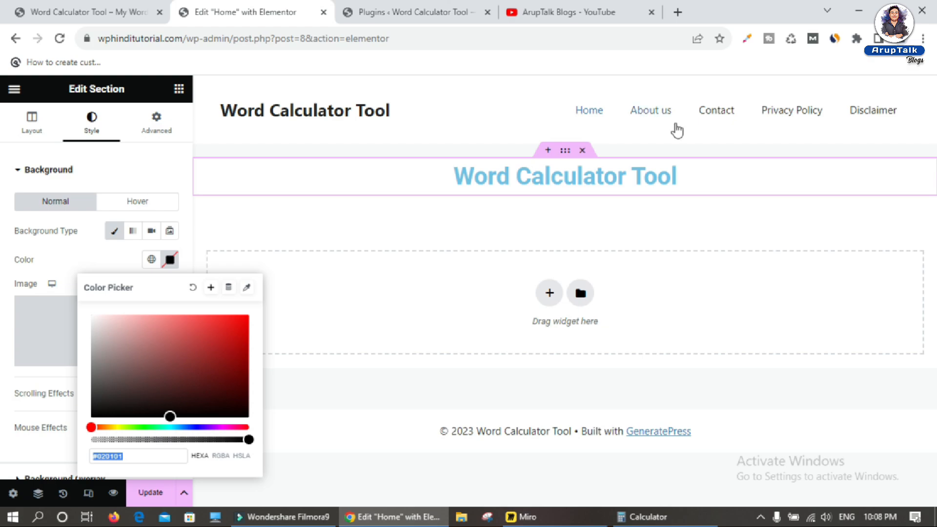
click(868, 8)
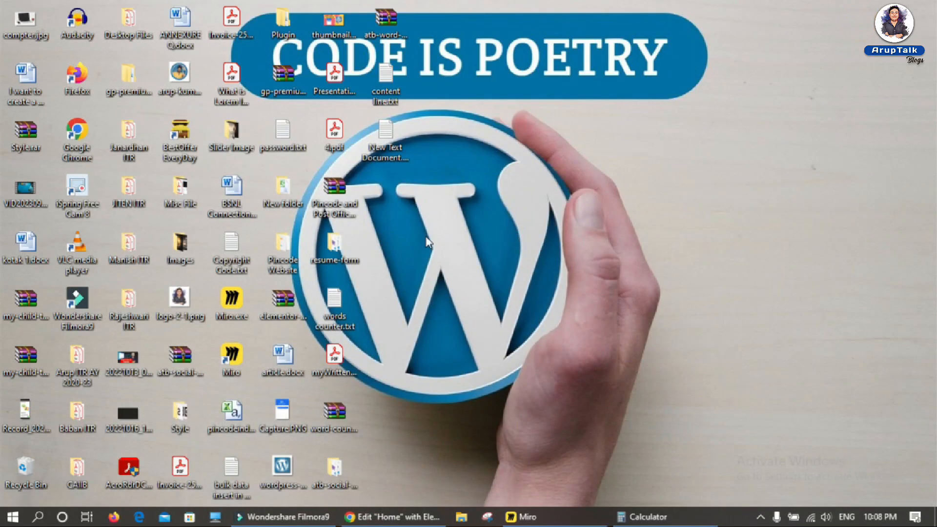
double_click(385, 134)
double_click(709, 149)
key(ctrl+c)
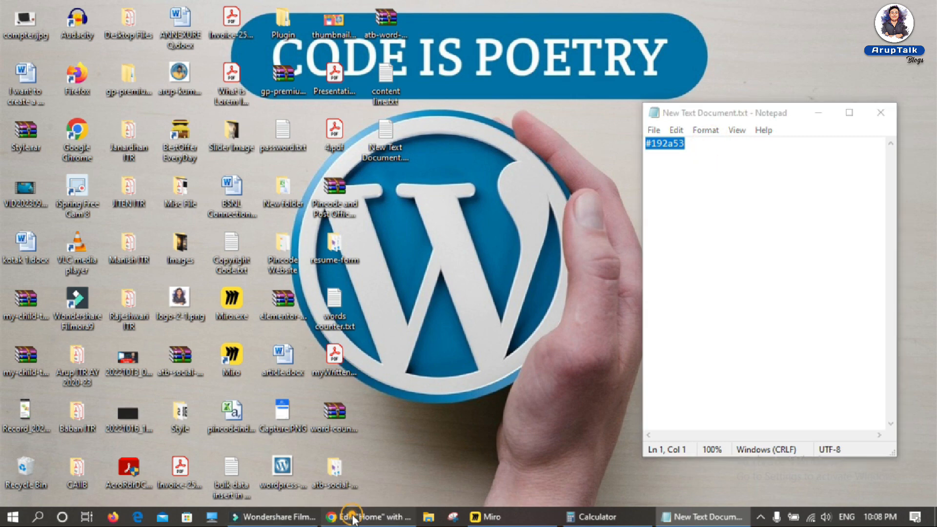
click(368, 517)
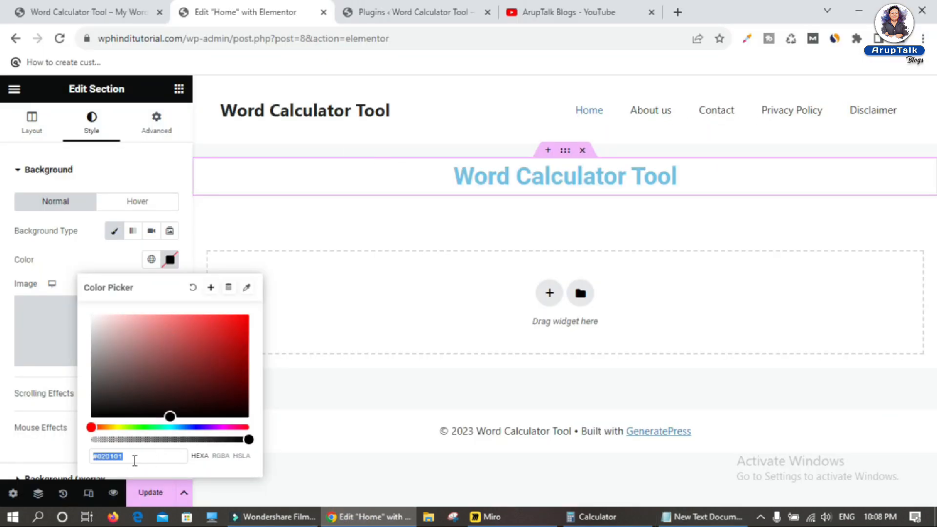
key(ctrl+v)
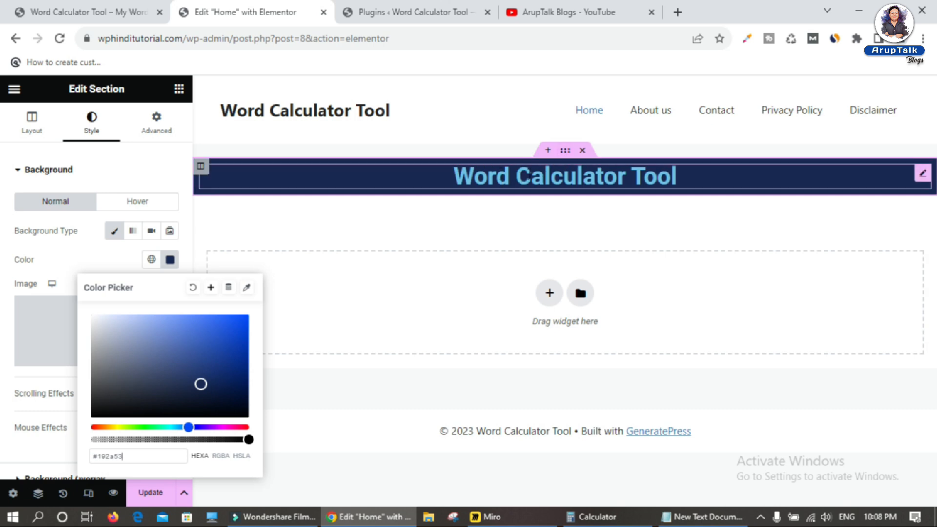
- Change the heading's text colour to white (#FFFFFF)
click(458, 177)
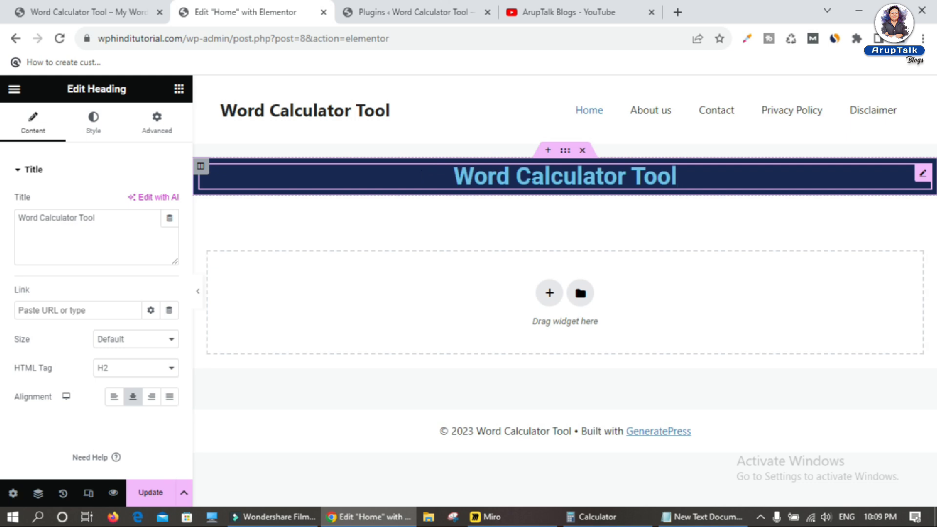
click(92, 122)
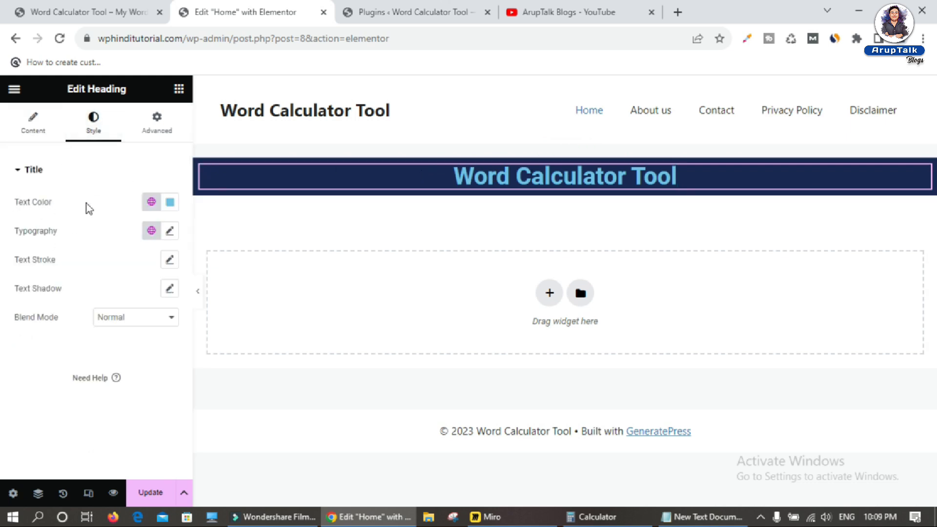
click(171, 202)
drag(173, 268, 76, 256)
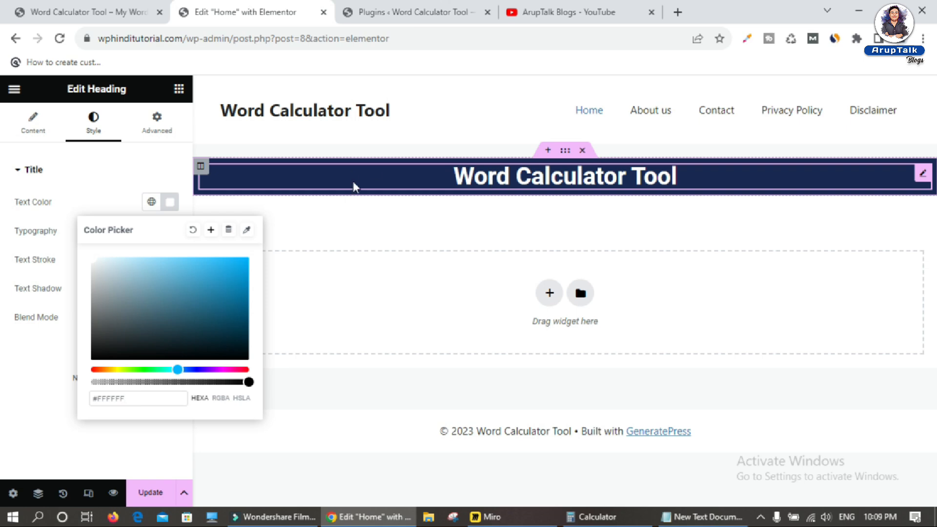
click(34, 239)
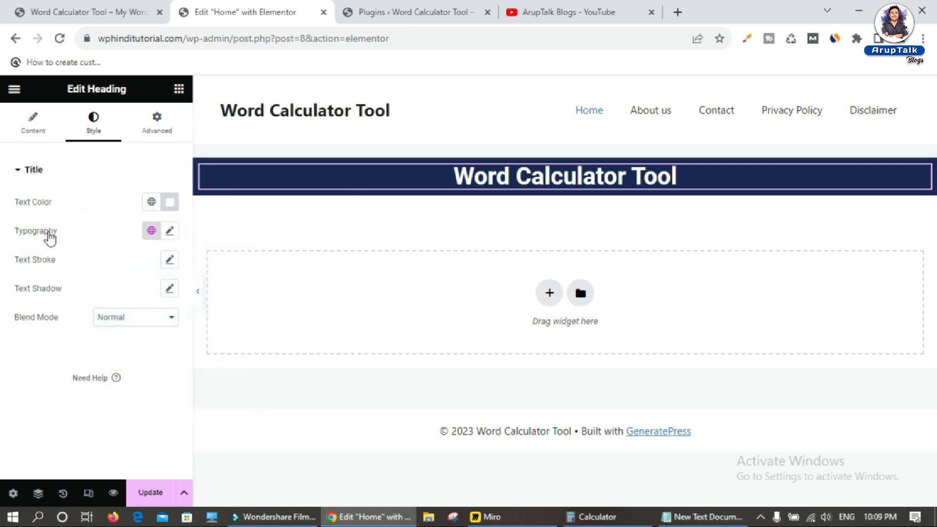
- Set the heading's font size to 49 px and update the Home page
click(169, 231)
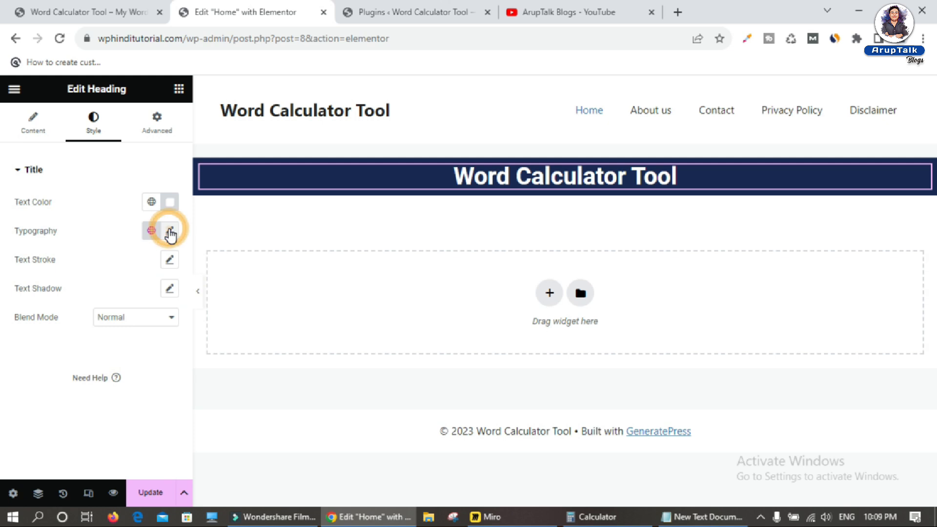
drag(23, 339, 50, 343)
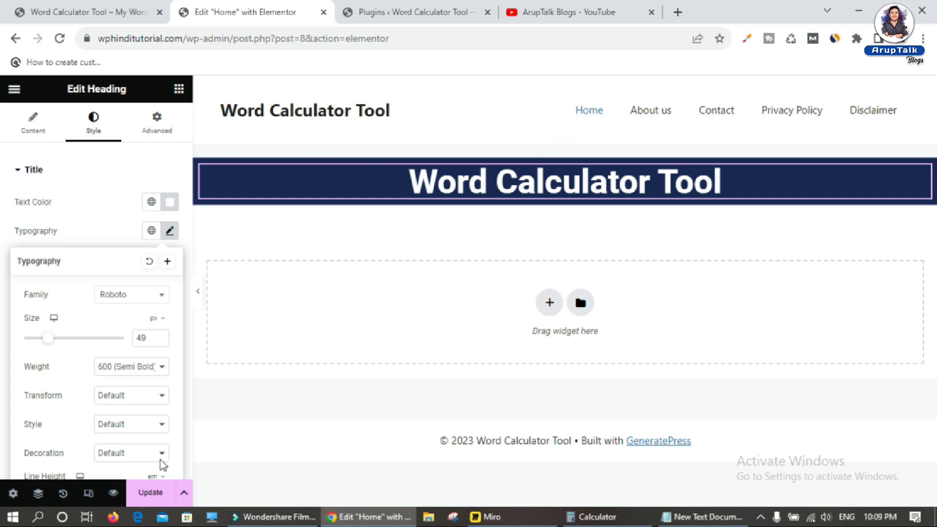
click(155, 497)
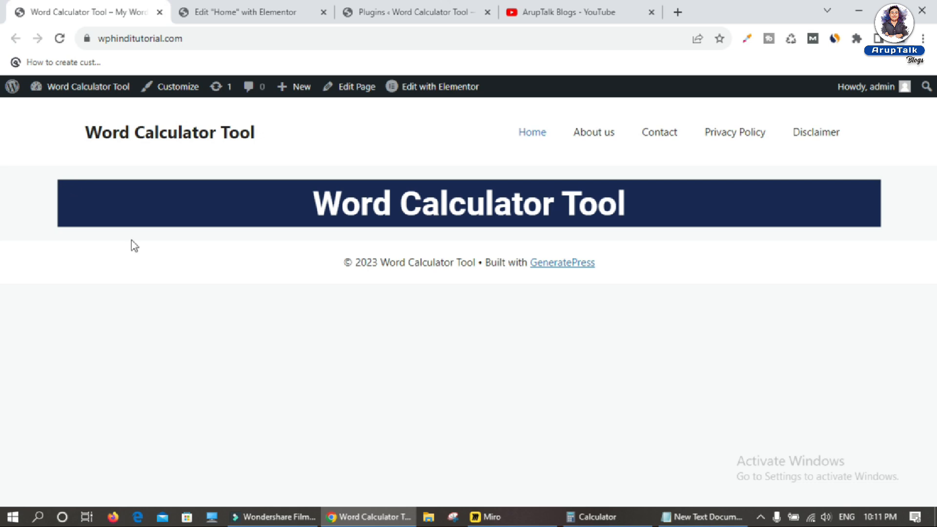
- Return to the Elementor editor and add a box shadow with the default settings to the heading's section
click(222, 4)
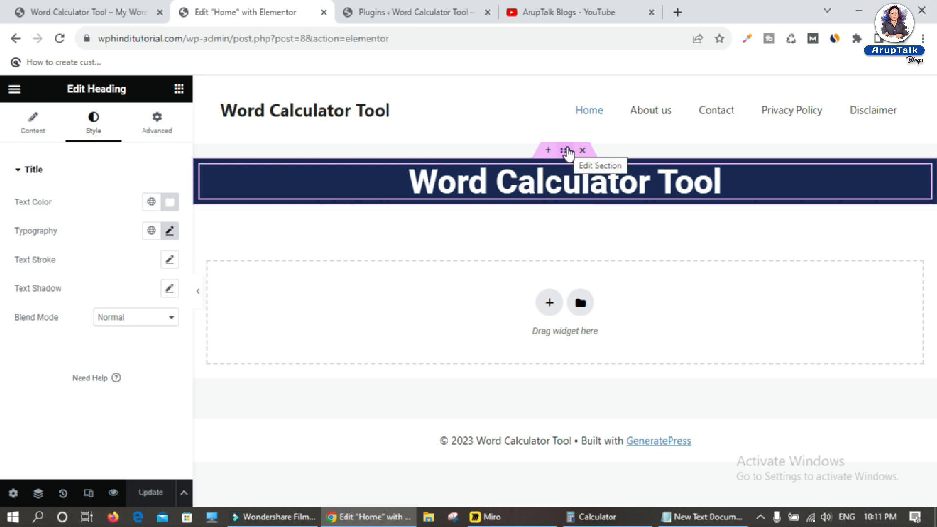
click(566, 152)
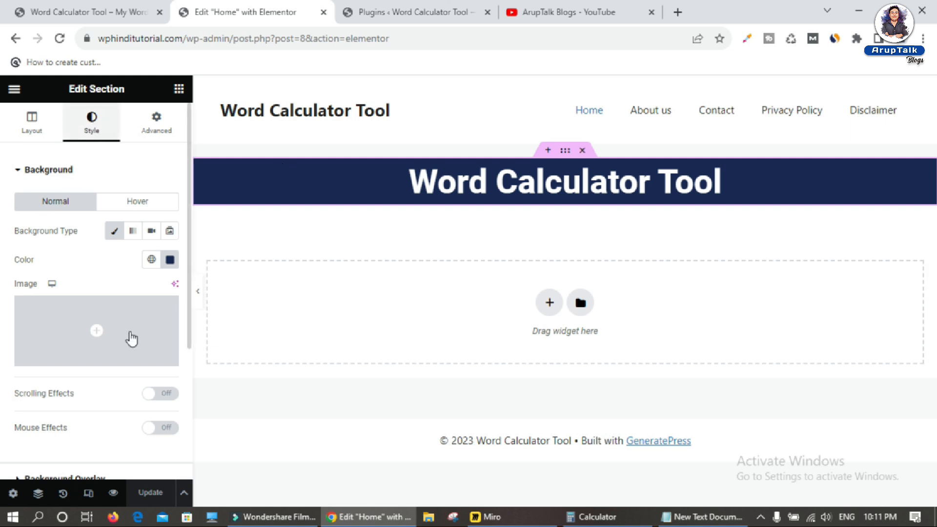
scroll(132, 362, down, 4)
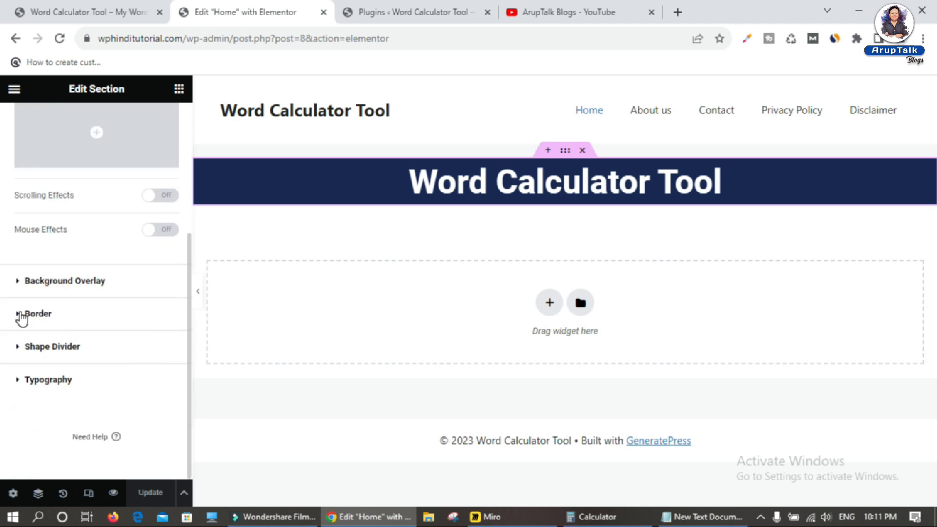
click(21, 316)
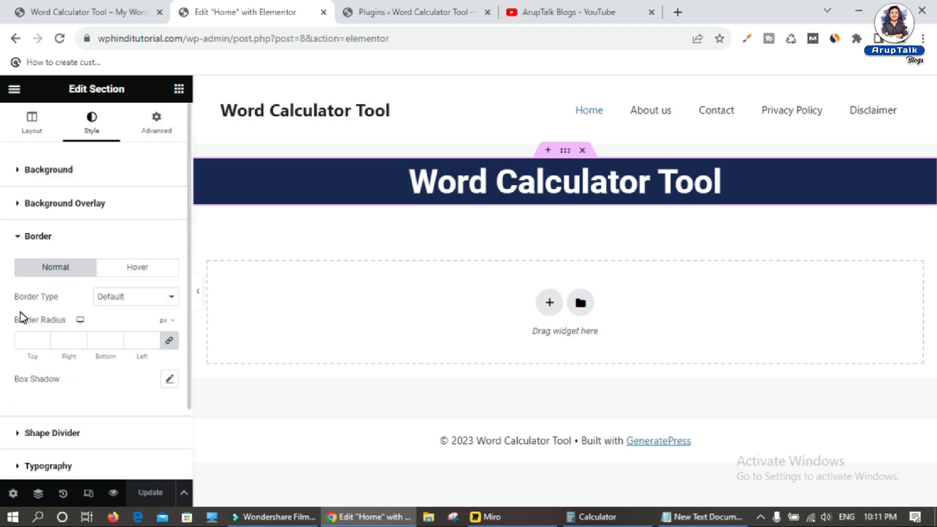
scroll(23, 317, down, 2)
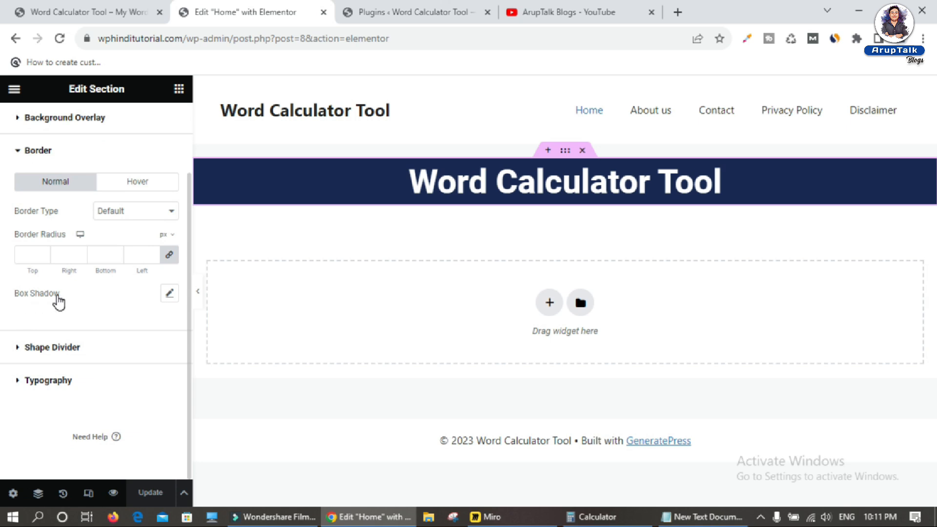
click(169, 293)
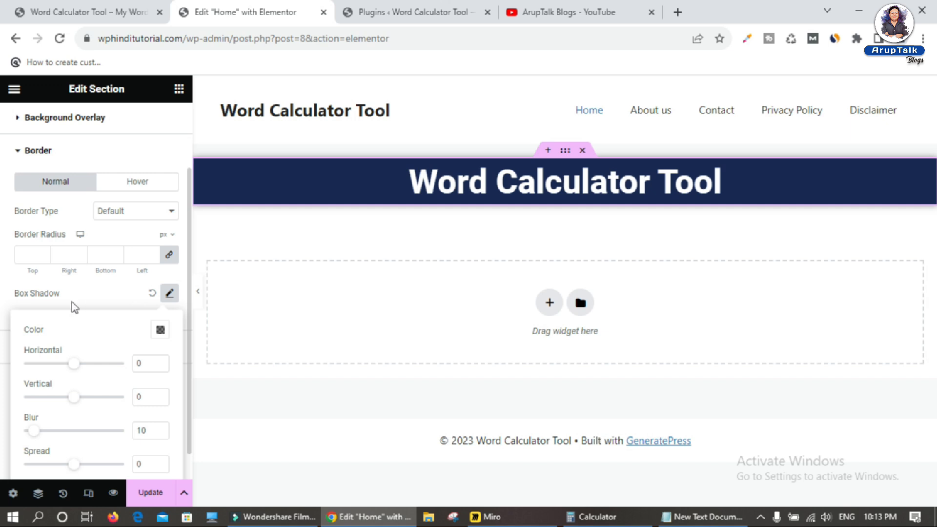
click(96, 293)
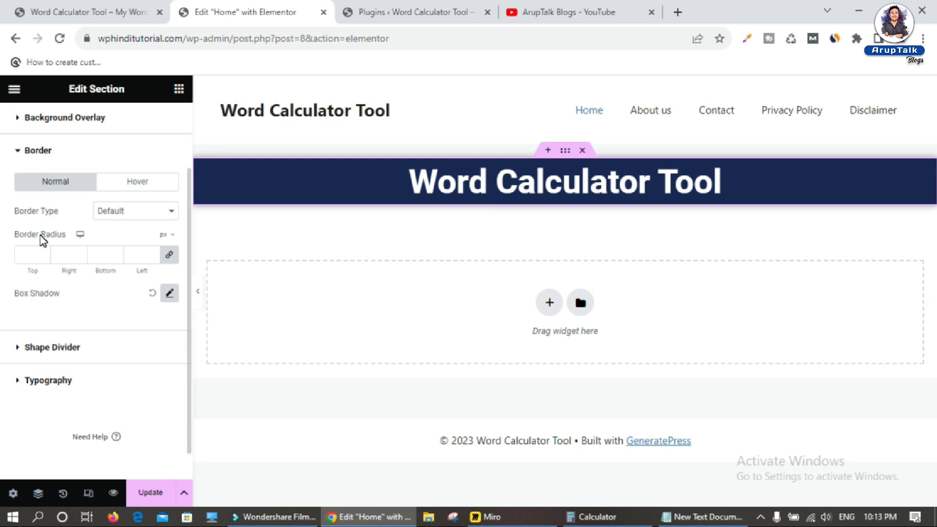
- Set the section's border radius to 6 px on all four corners
click(39, 254)
text(5)
click(40, 253)
click(42, 252)
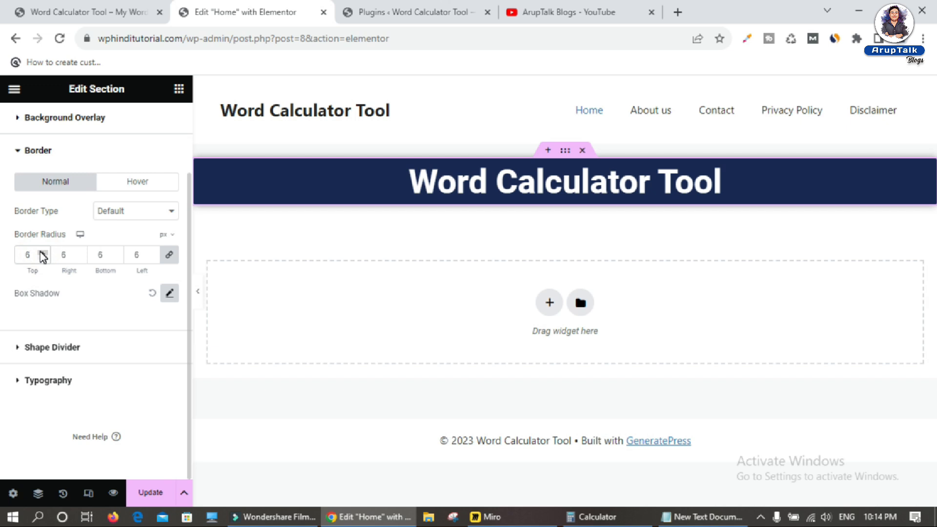
- Update the Home page and reload the live site to check the styled heading section
click(149, 493)
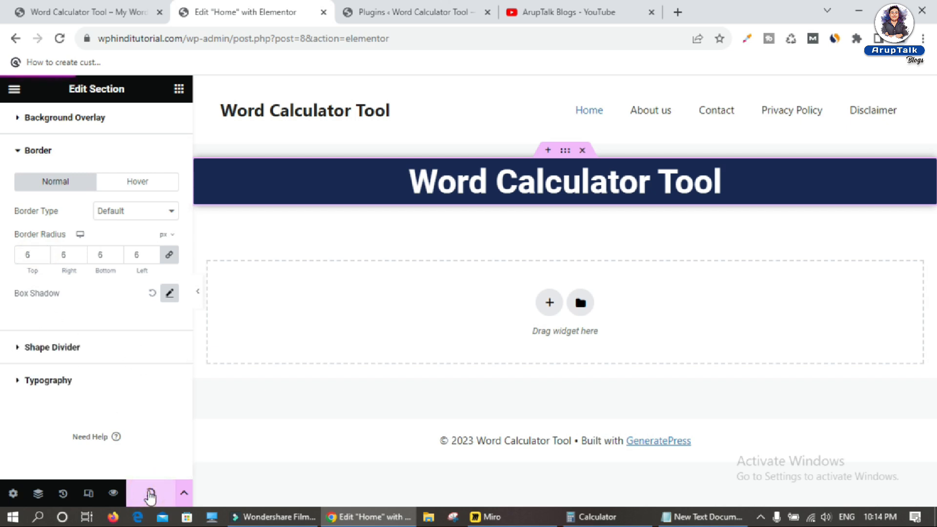
click(92, 10)
click(59, 38)
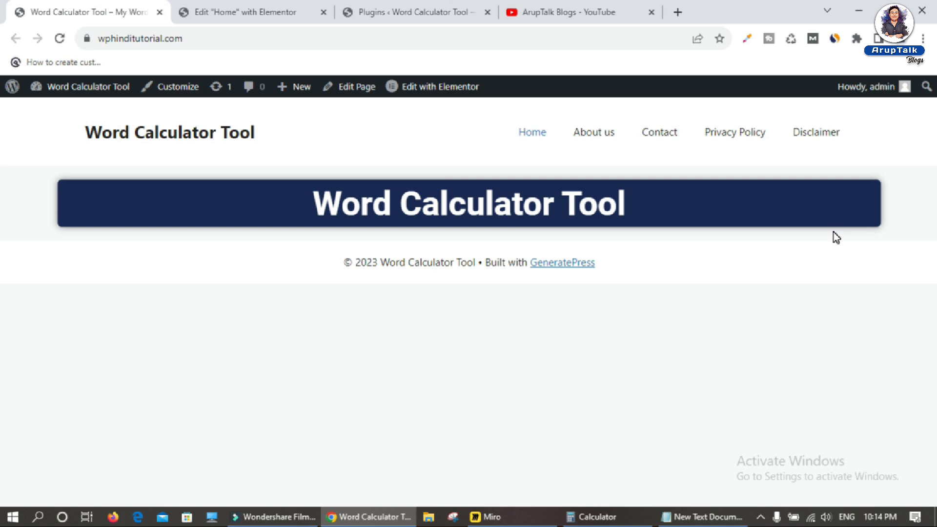
- Open content line.txt from the desktop, copy its entire text and return to the browser
drag(310, 203, 642, 205)
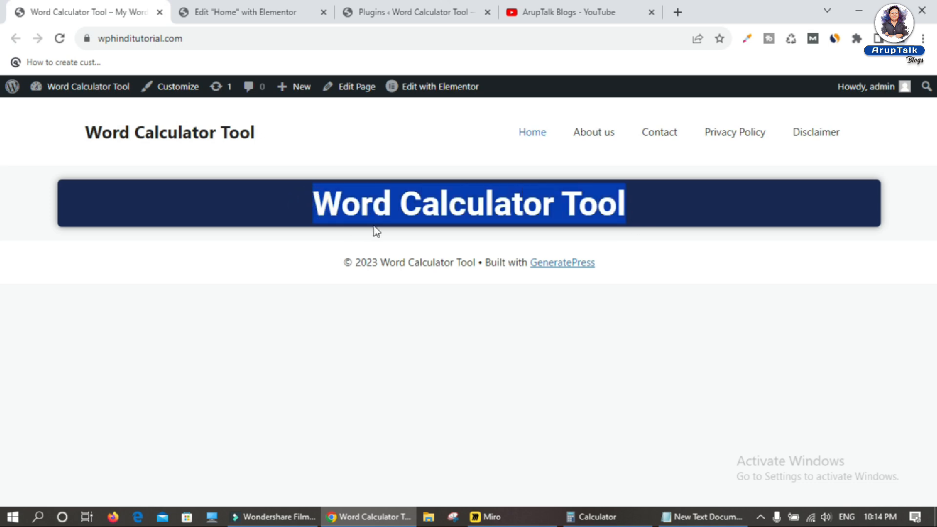
click(859, 10)
click(388, 78)
double_click(387, 78)
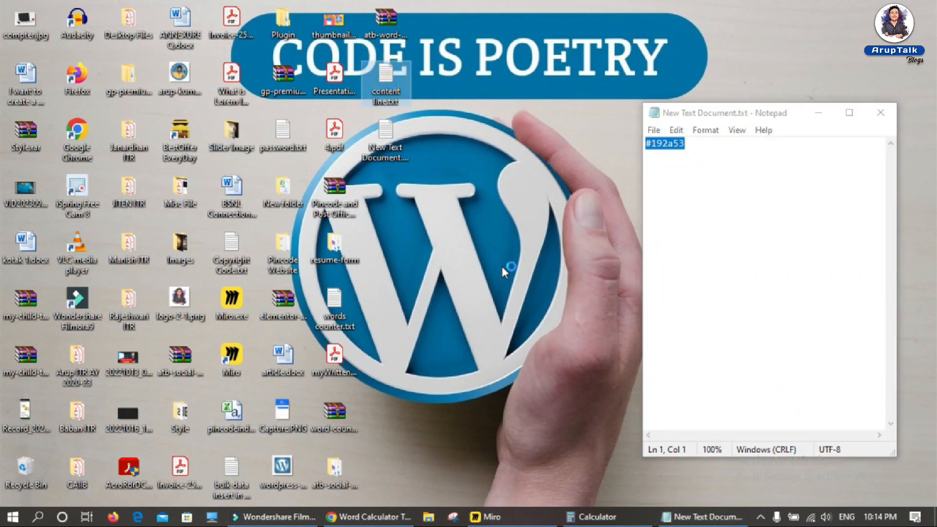
key(ctrl+a)
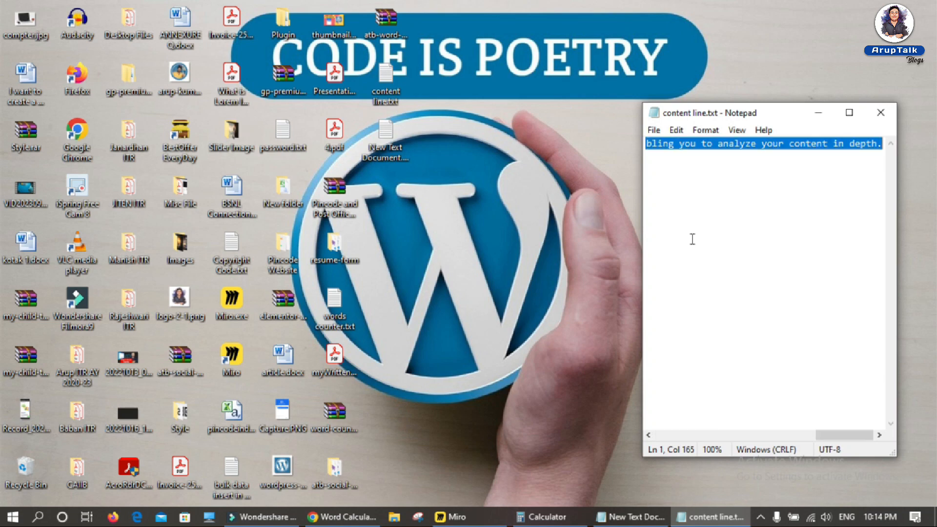
click(341, 517)
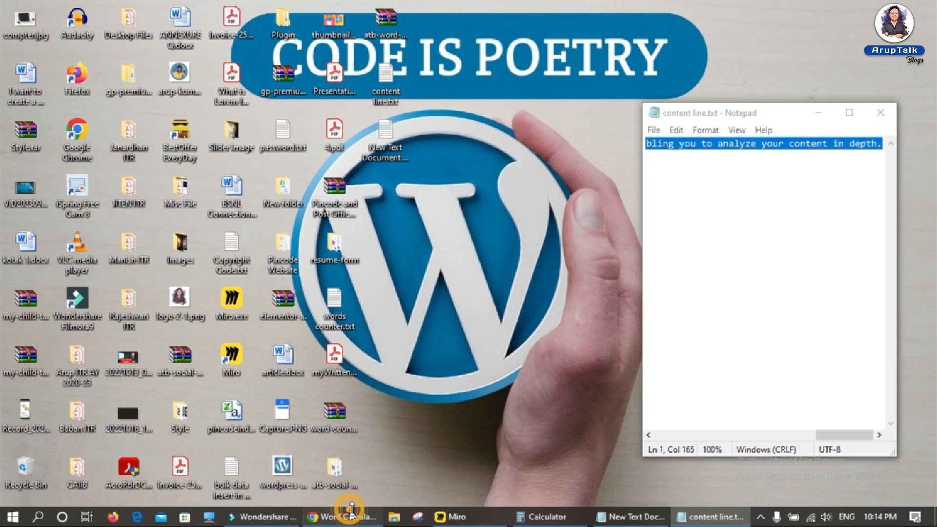
- Add a Text Editor widget below the heading in the Elementor editor and replace its placeholder text with the copied Word Calculator description
click(243, 7)
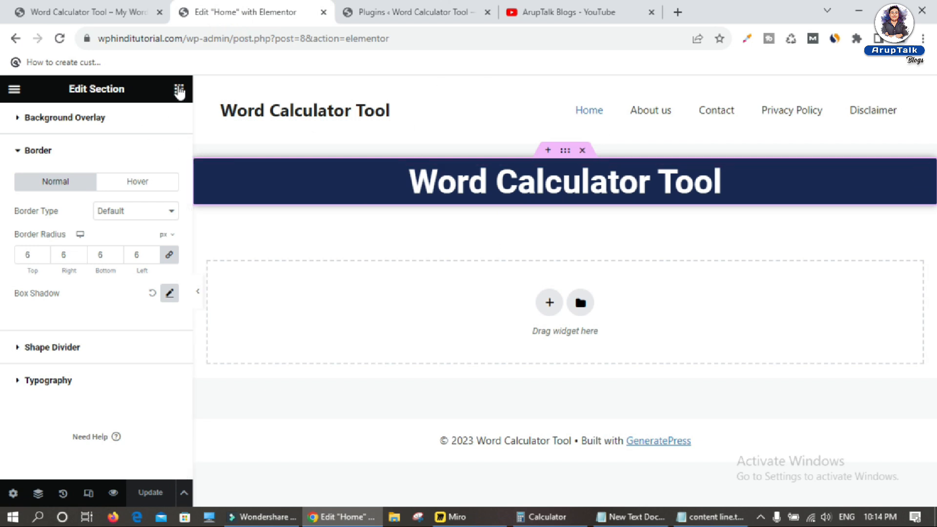
click(179, 90)
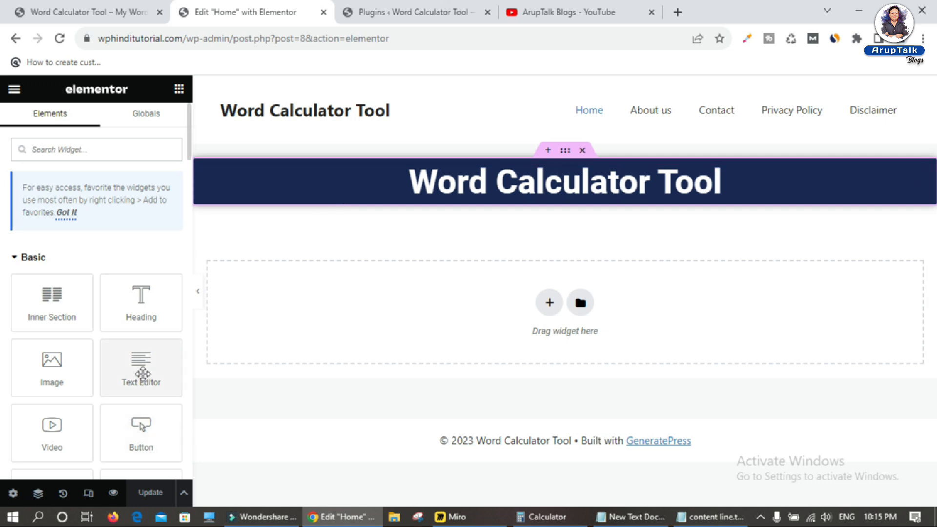
drag(140, 370, 584, 201)
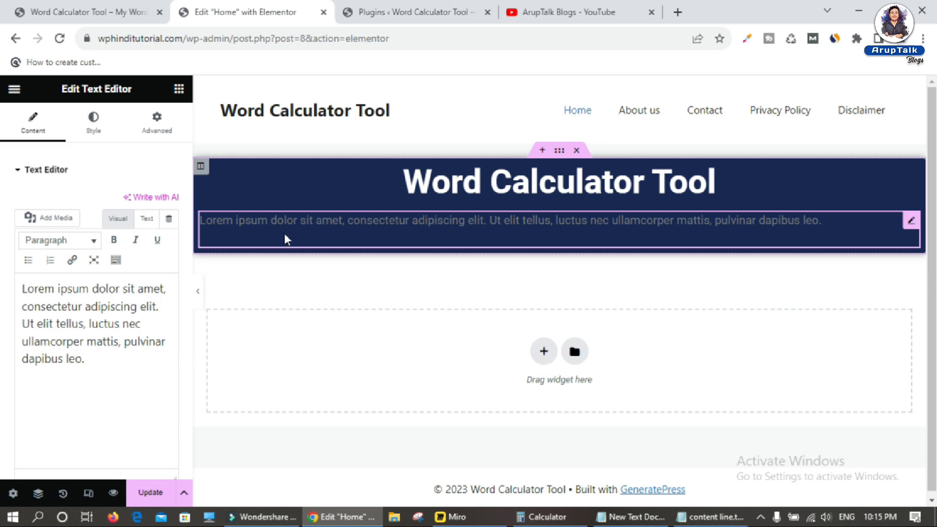
double_click(100, 324)
key(ctrl+a)
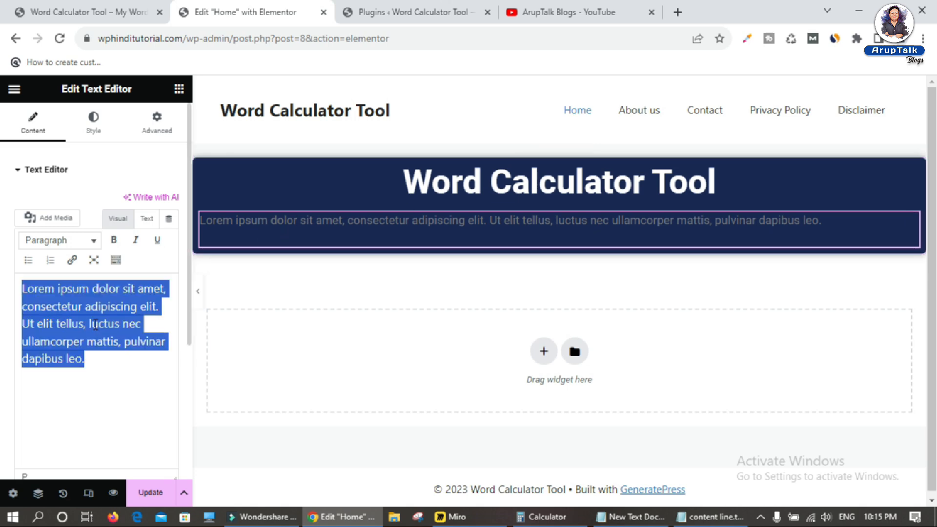
key(BackSpace)
text(An easy-to-use FREE Word Calculator that calculates the number of words, character, sentences and many other factors, enabling you to analyze your content in depth.)
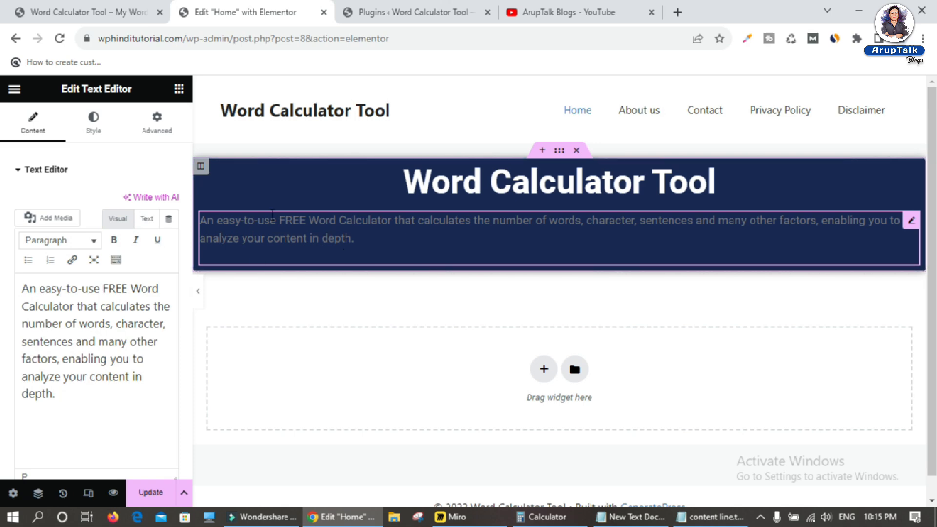
- Center the description text and set its color to near-white #FFFCFC
click(93, 119)
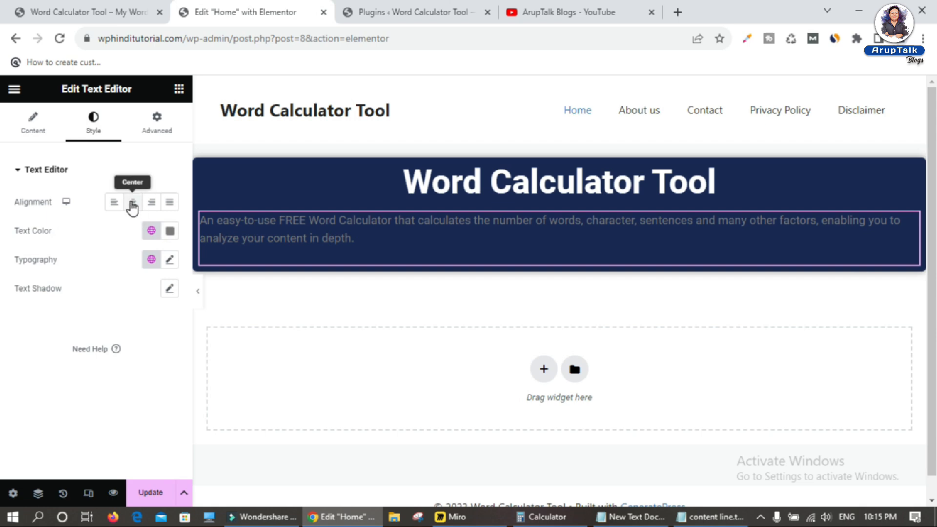
click(135, 205)
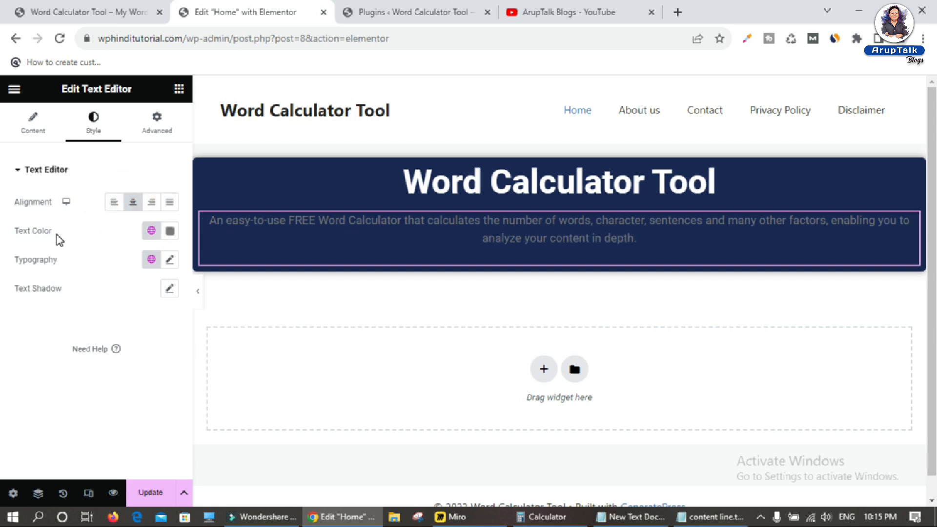
click(170, 231)
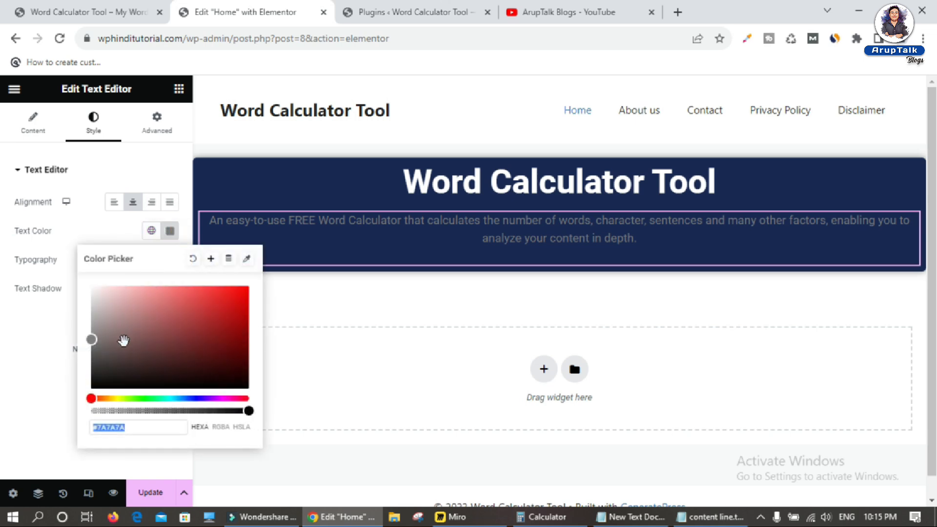
drag(91, 339, 92, 284)
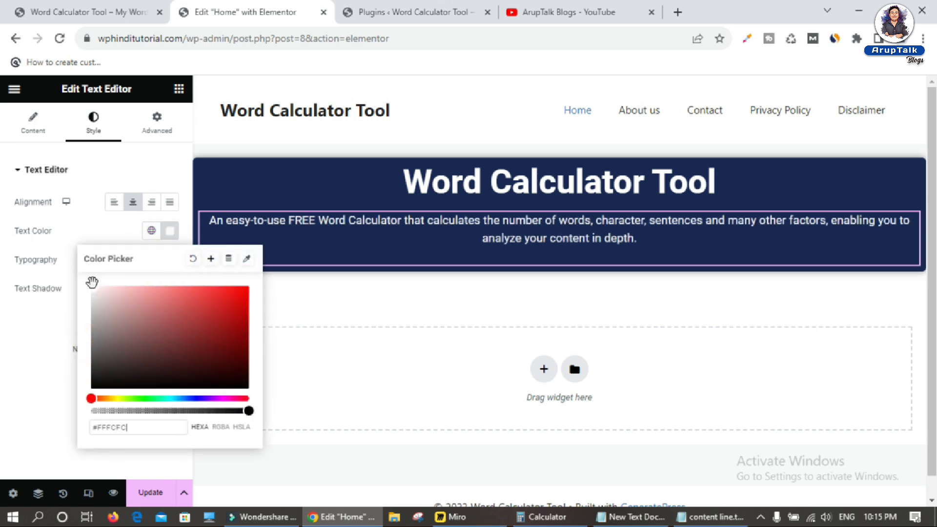
click(341, 301)
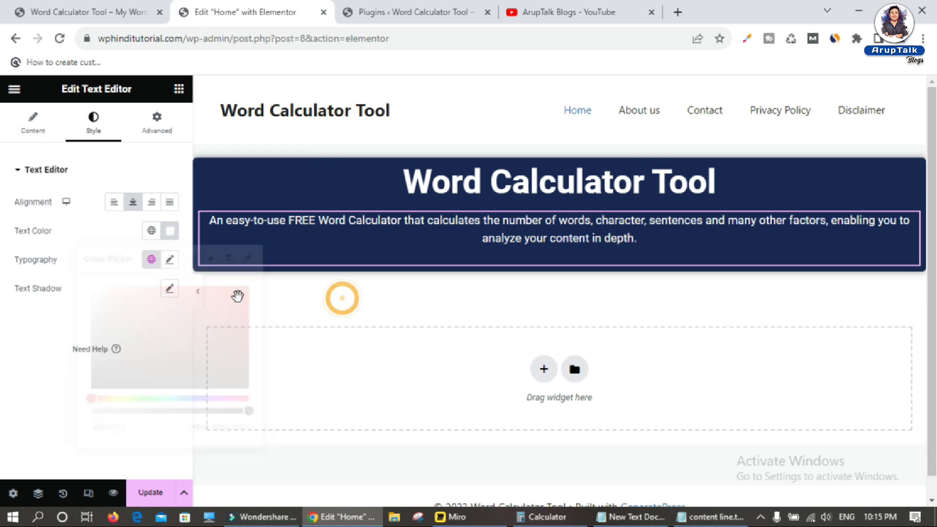
- Try the Seaweed Script and Secular One font families on the description text
click(170, 259)
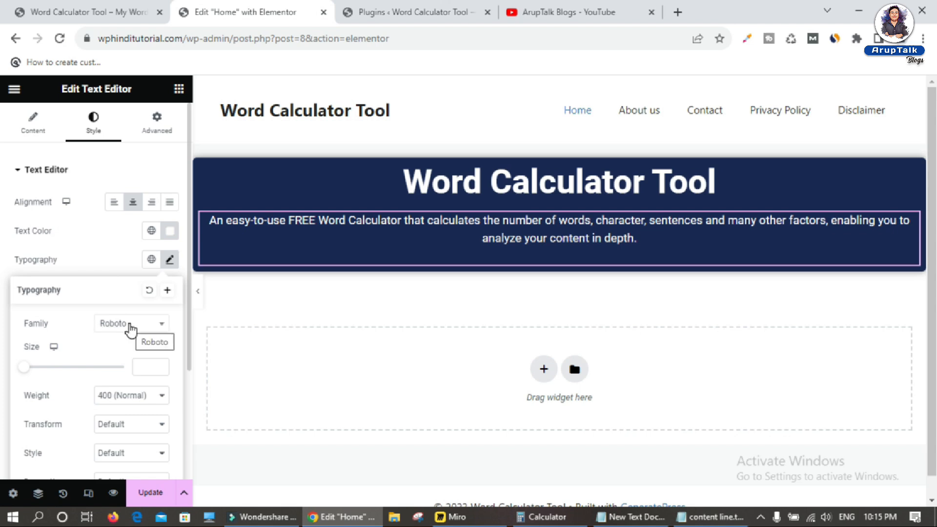
click(130, 324)
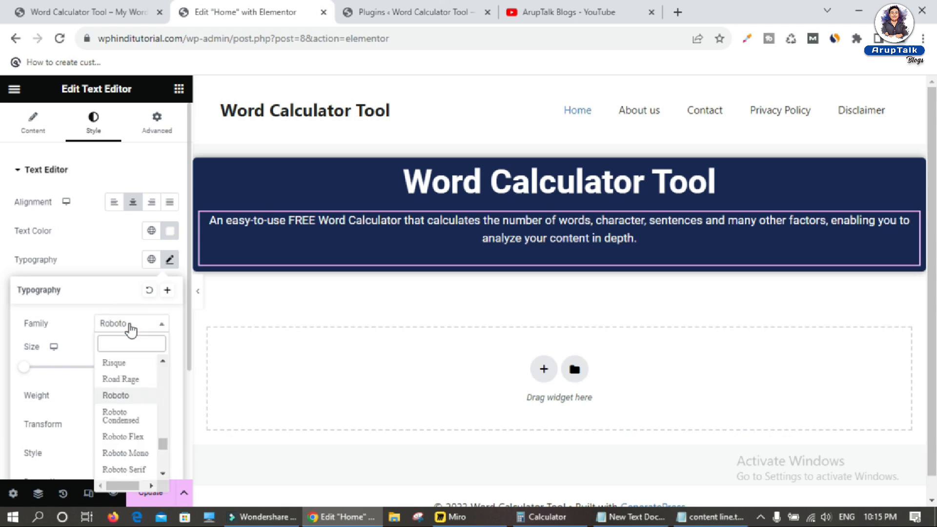
scroll(126, 412, down, 6)
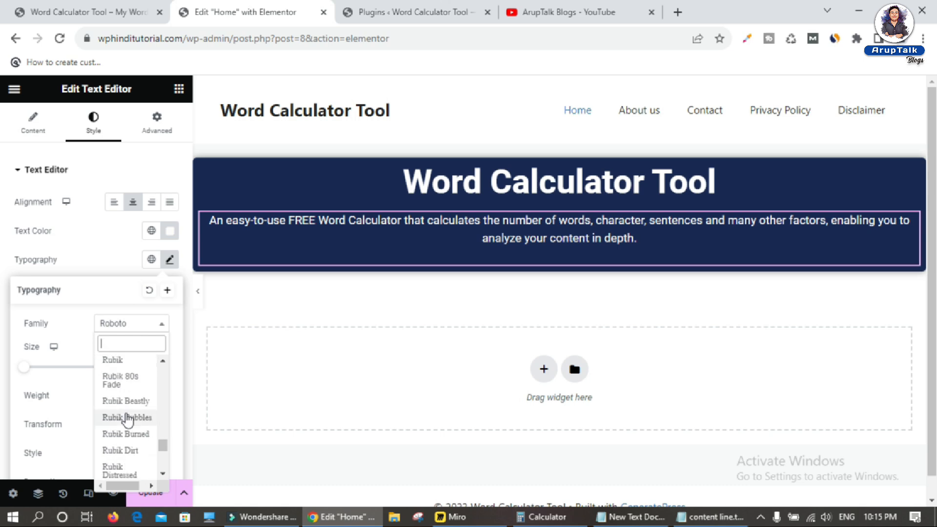
scroll(128, 422, down, 8)
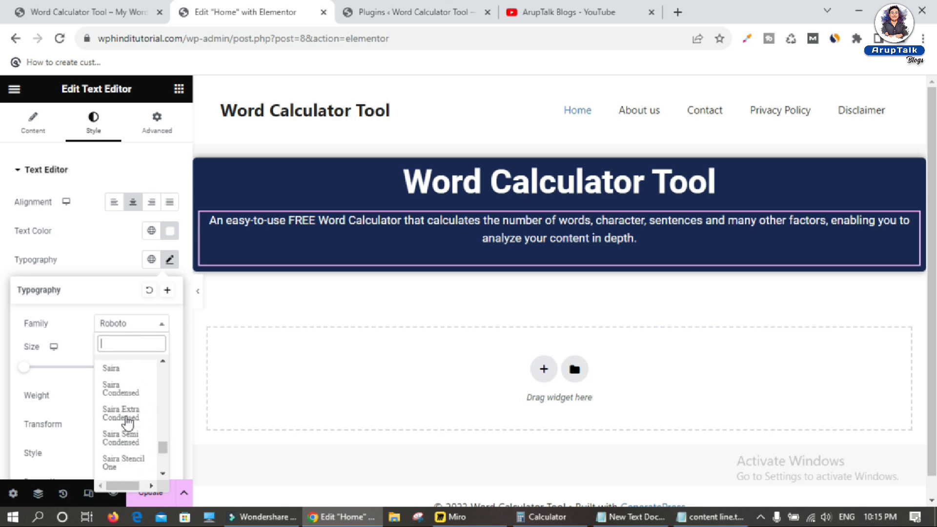
scroll(128, 423, down, 5)
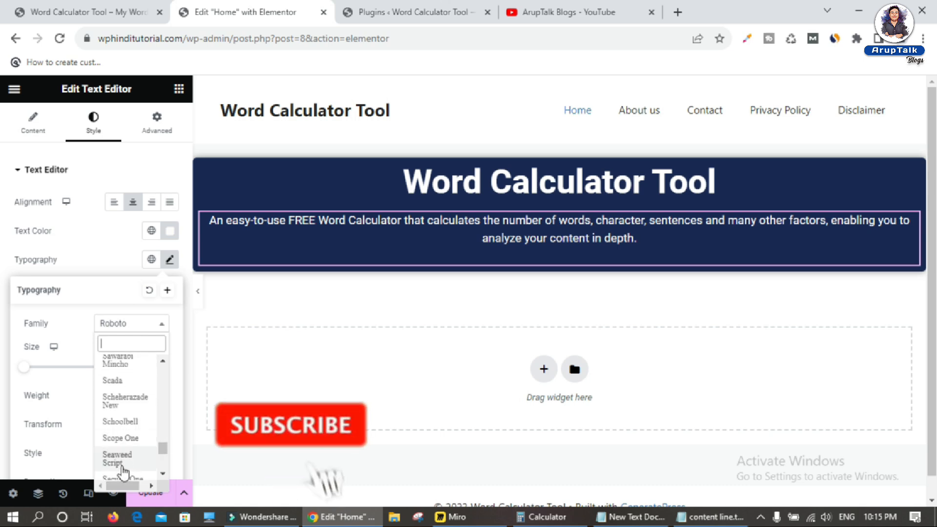
click(120, 458)
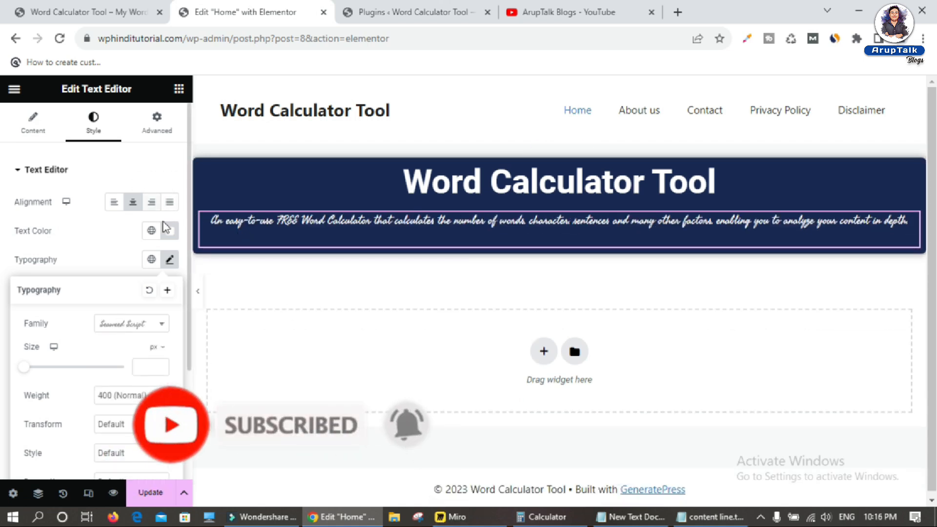
click(142, 324)
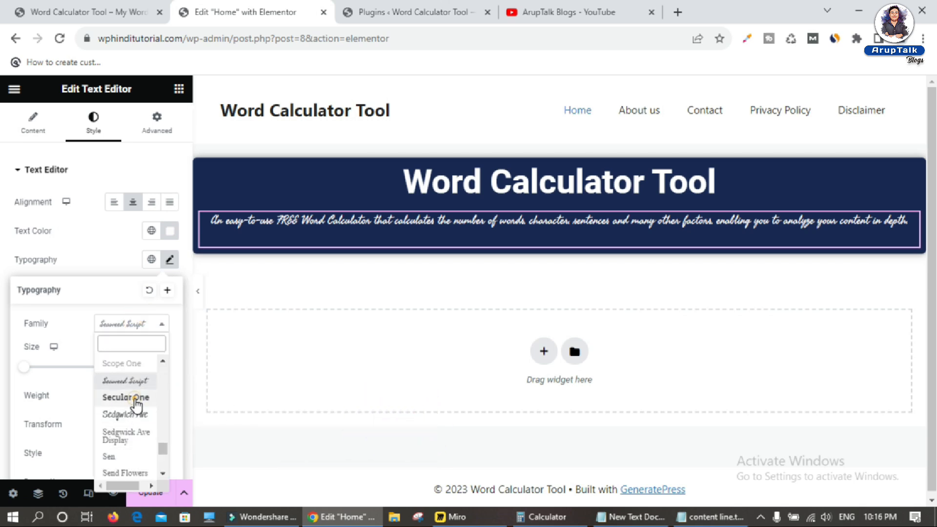
click(128, 398)
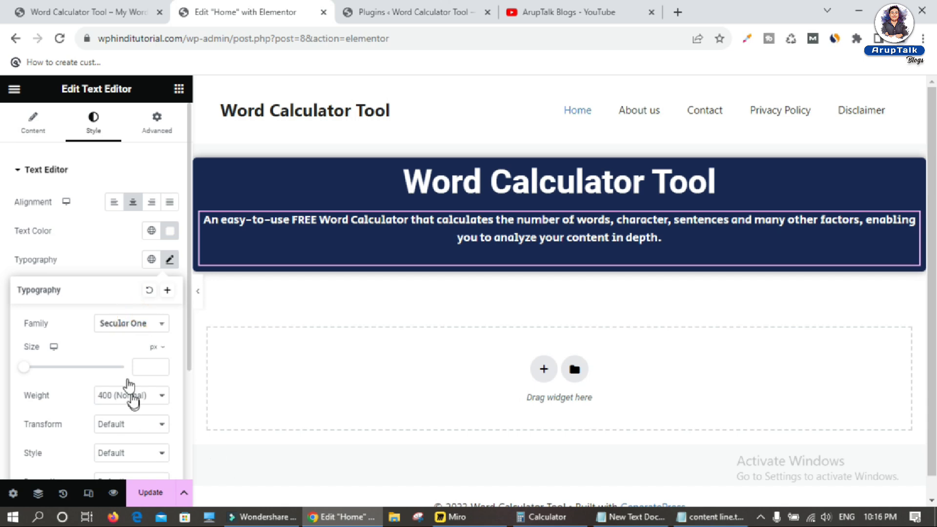
- Set the description text's font family to Adamina
click(153, 324)
text(adam)
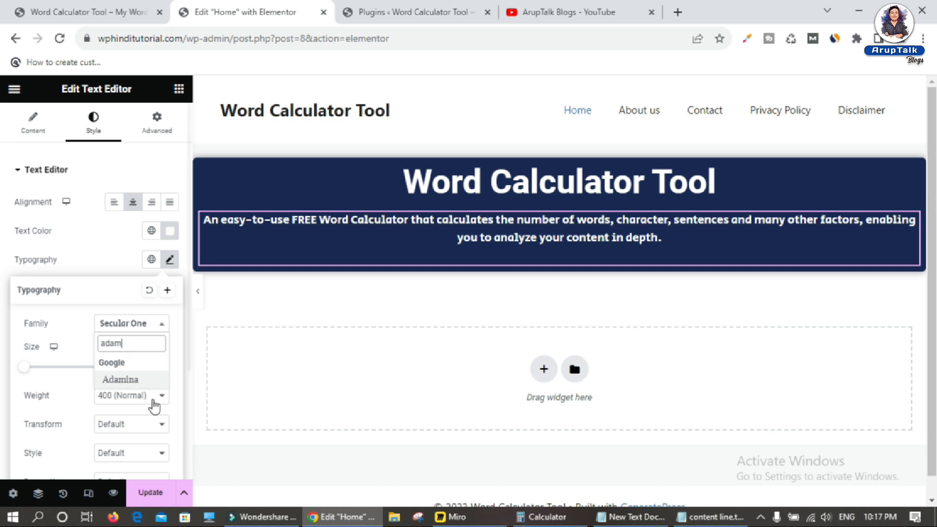
click(143, 379)
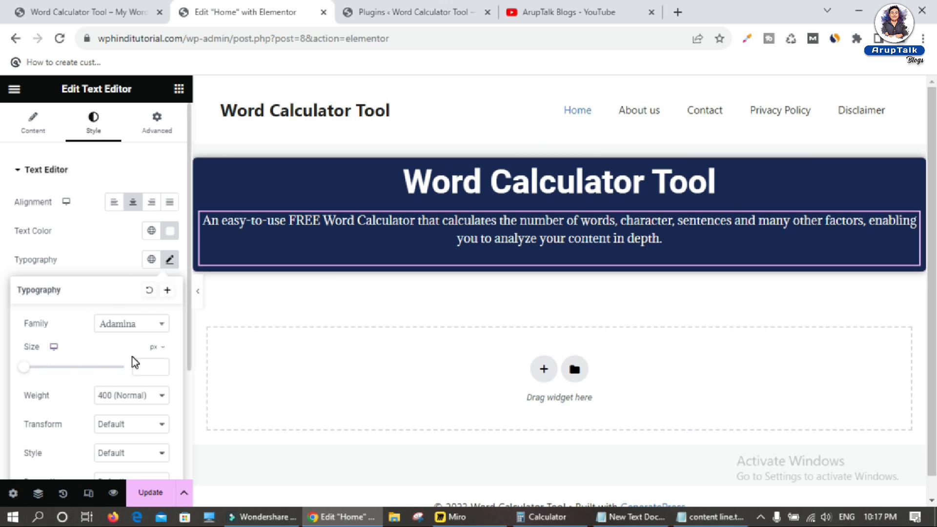
click(267, 293)
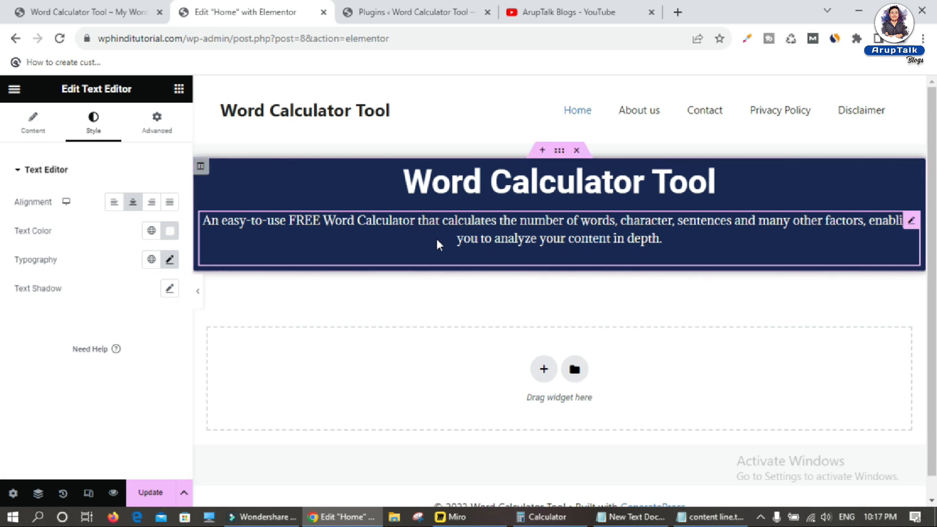
- Update the Home page and reload the live site to check the description below the heading
click(151, 492)
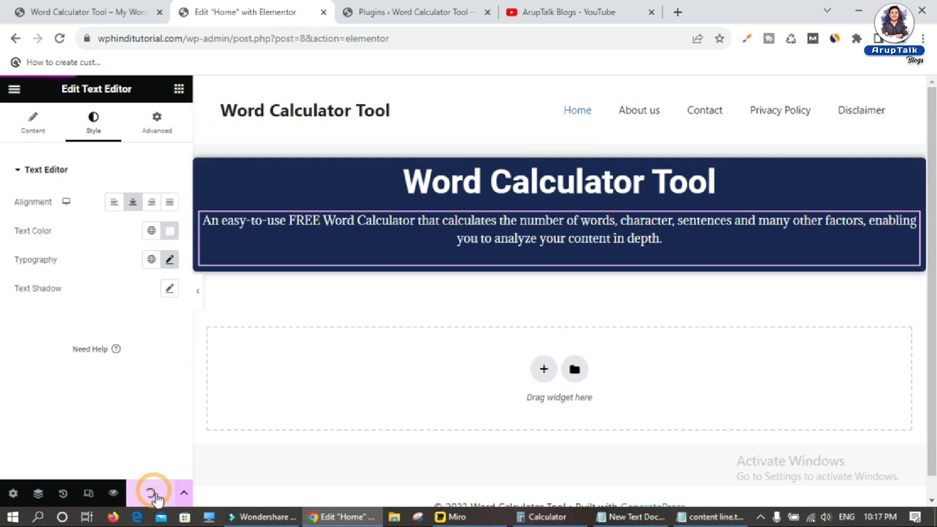
click(90, 12)
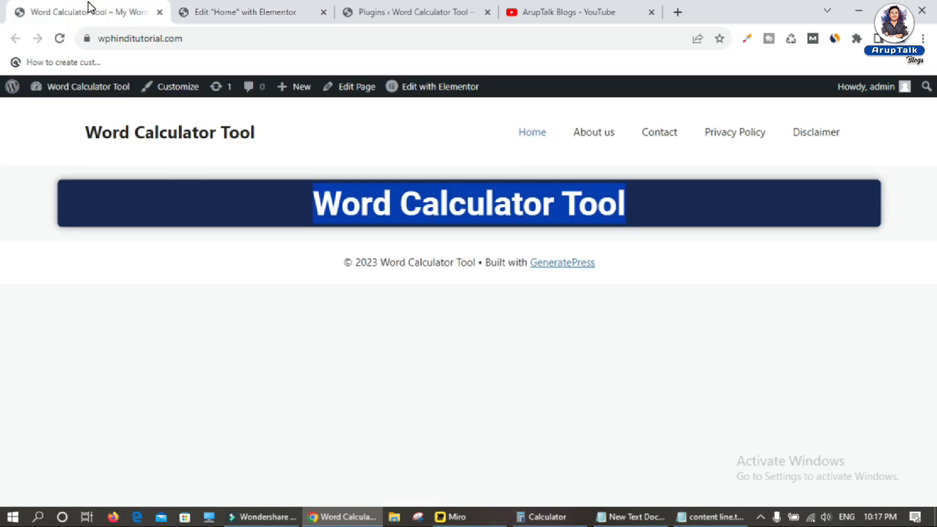
click(60, 38)
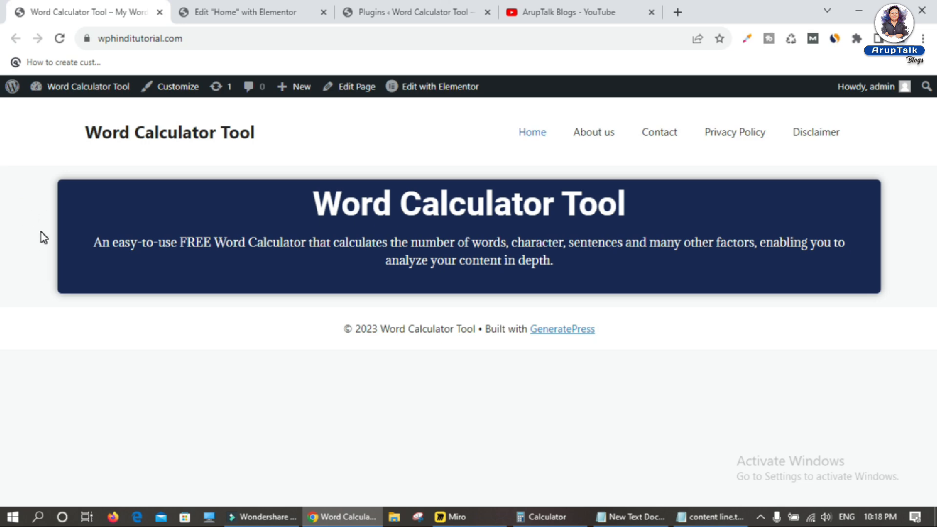
- Return to the Elementor editor and exit it to the list of pages in the WordPress dashboard
click(235, 13)
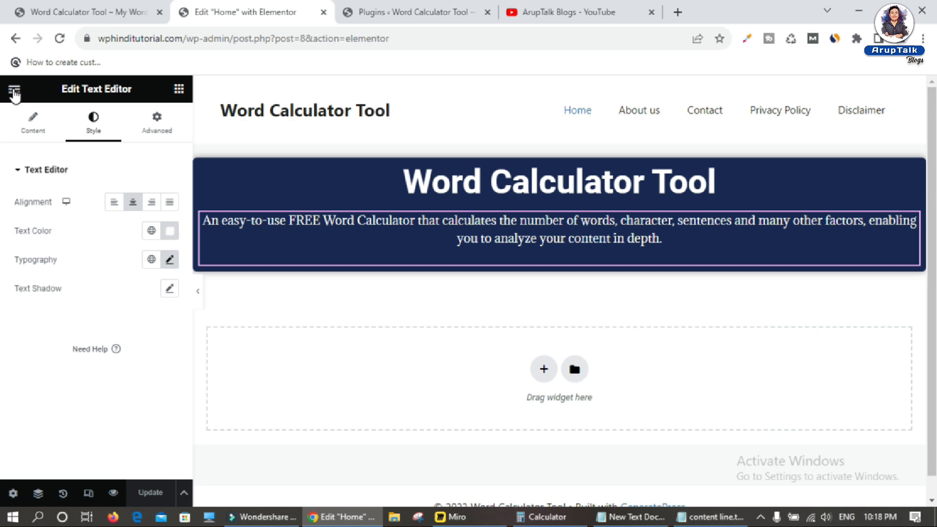
click(14, 91)
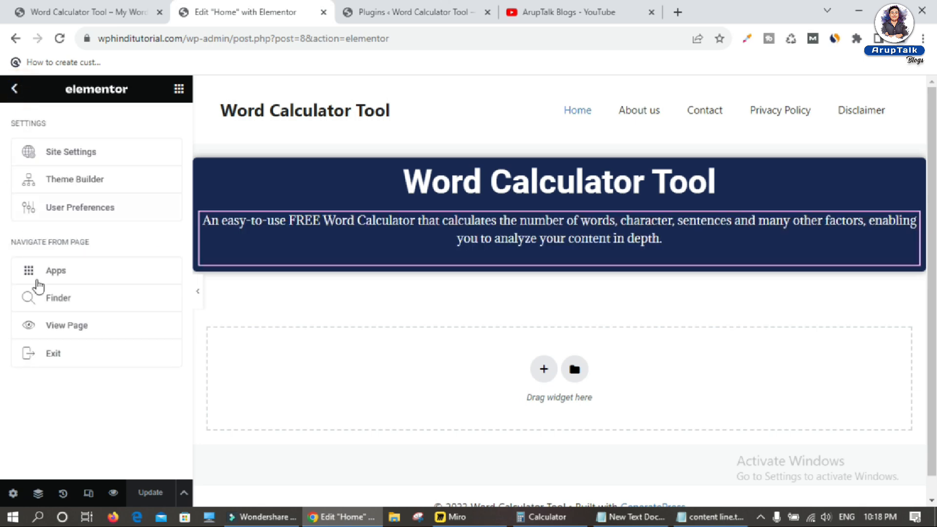
click(51, 355)
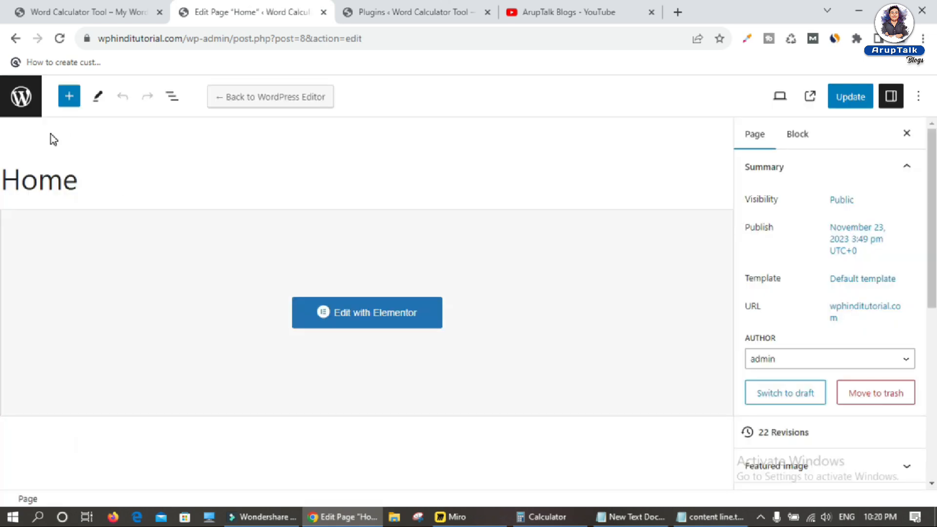
click(23, 107)
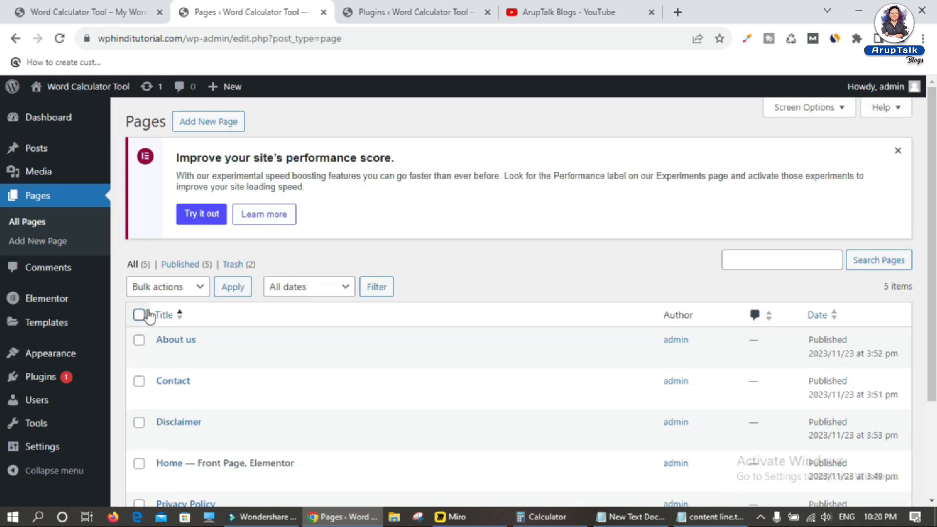
- Check the live Home page's background, then open the theme customizer's color settings from the WordPress dashboard
click(80, 11)
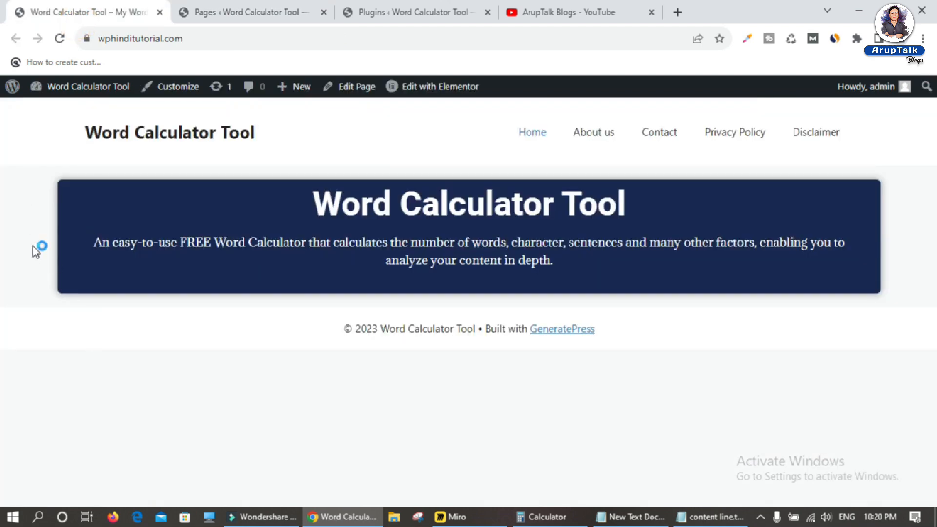
click(268, 14)
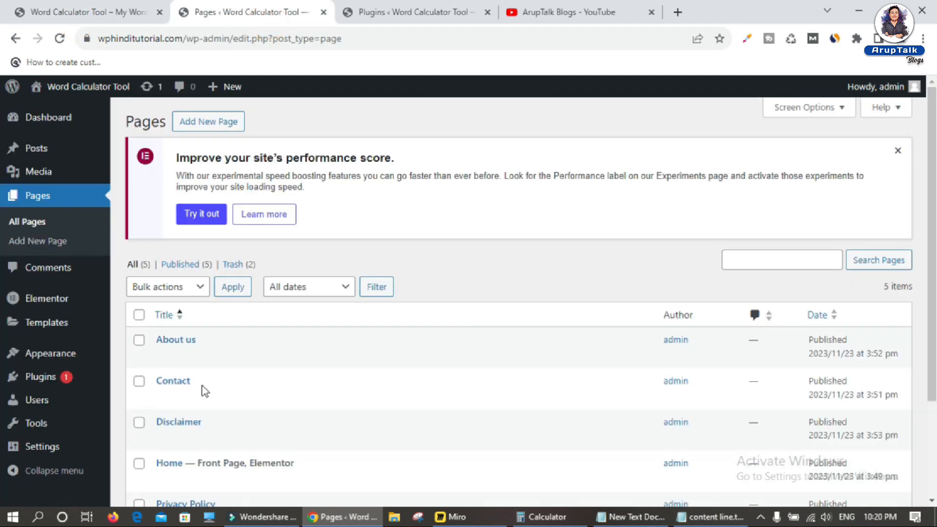
mouse_move(60, 359)
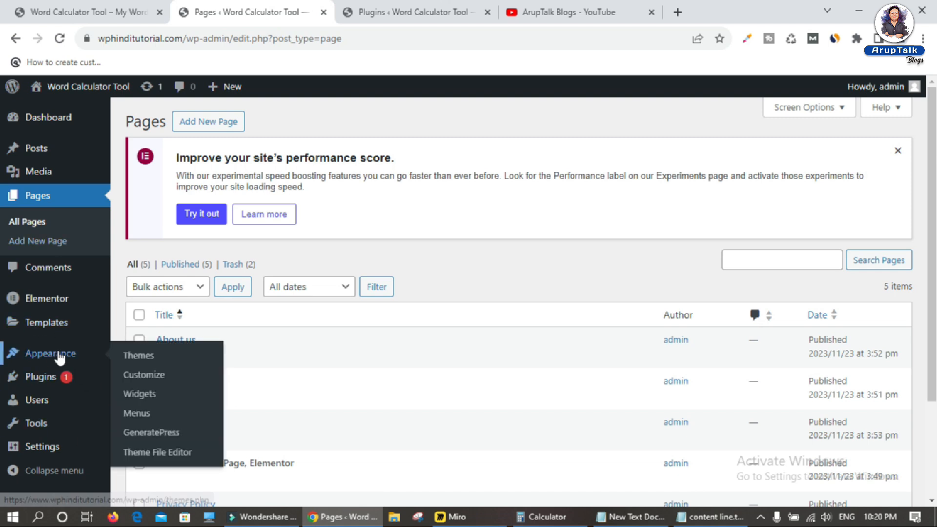
click(145, 377)
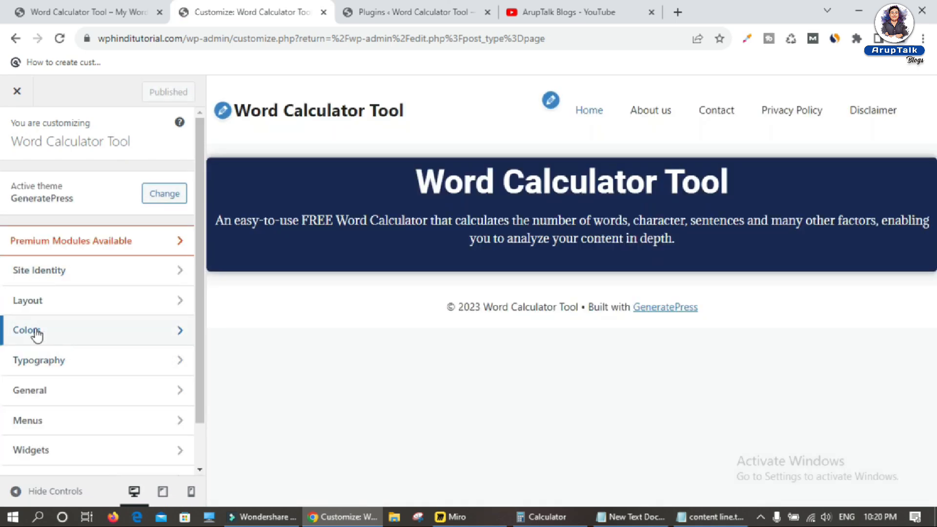
click(77, 336)
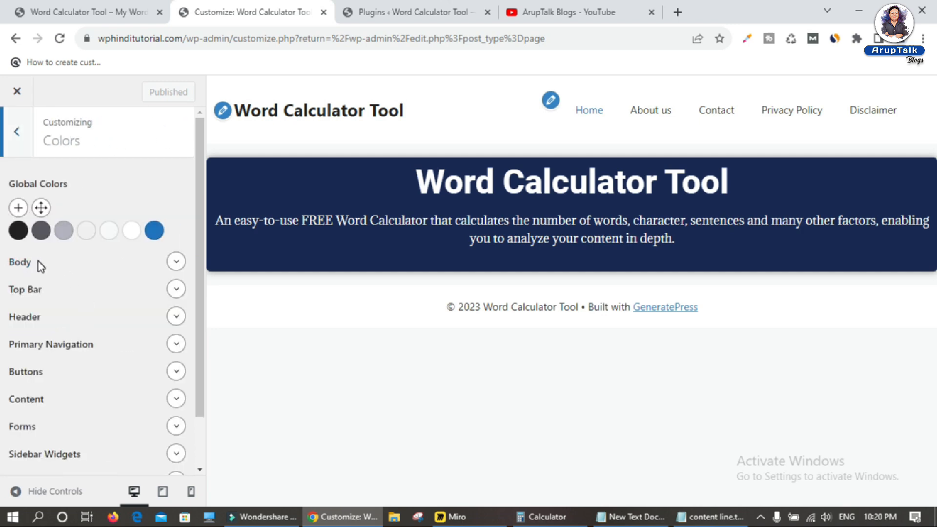
- Set the site's body background color to the white base-3 global color and publish the change
click(176, 264)
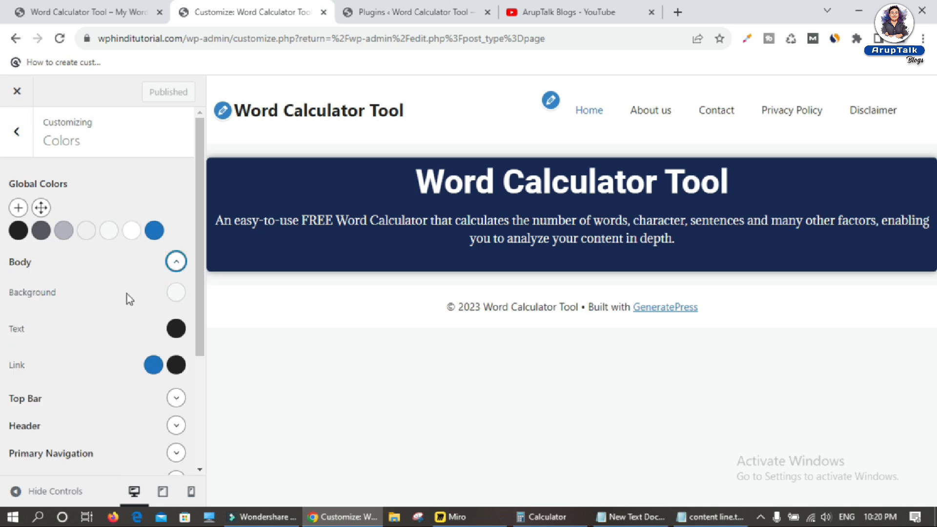
click(174, 296)
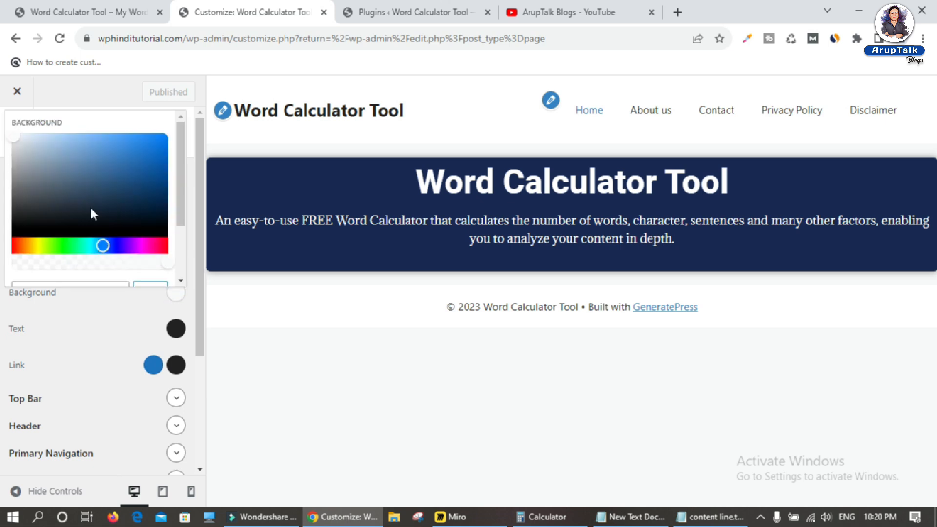
scroll(107, 230, down, 2)
scroll(107, 225, up, 1)
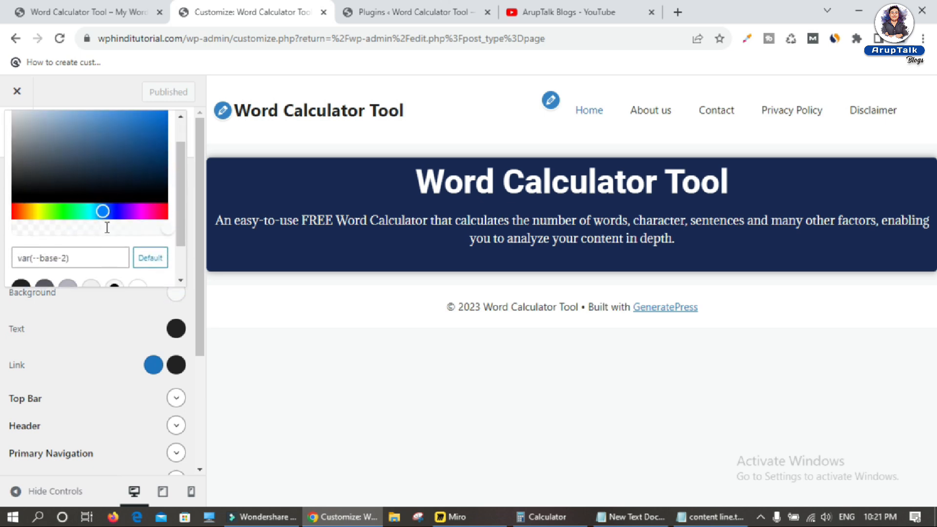
scroll(109, 224, down, 1)
click(139, 242)
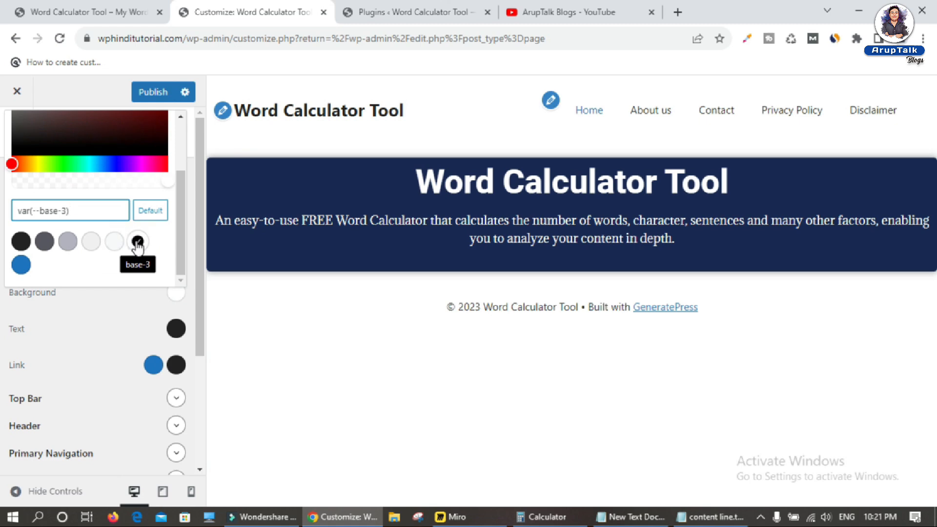
click(152, 92)
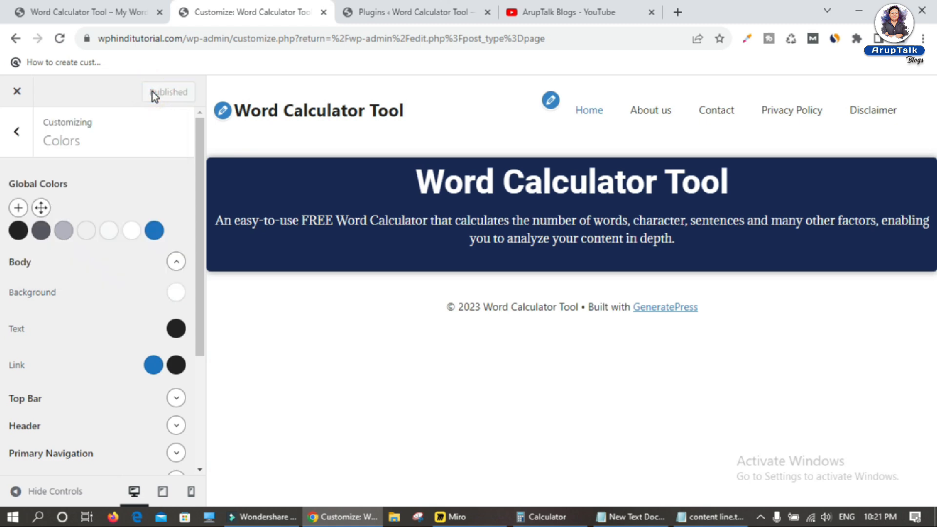
- Check the live site's background, leave the customizer and open the Home page for editing with Elementor
click(100, 14)
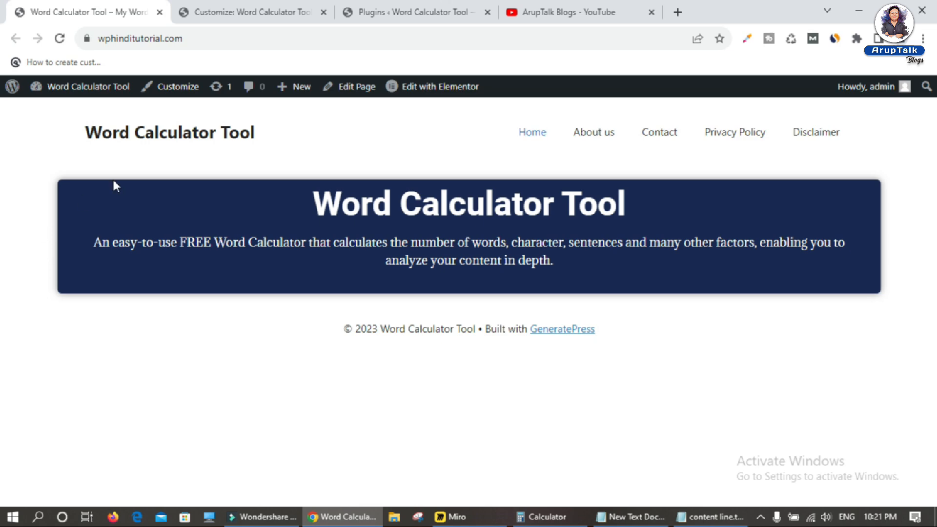
click(239, 11)
click(17, 91)
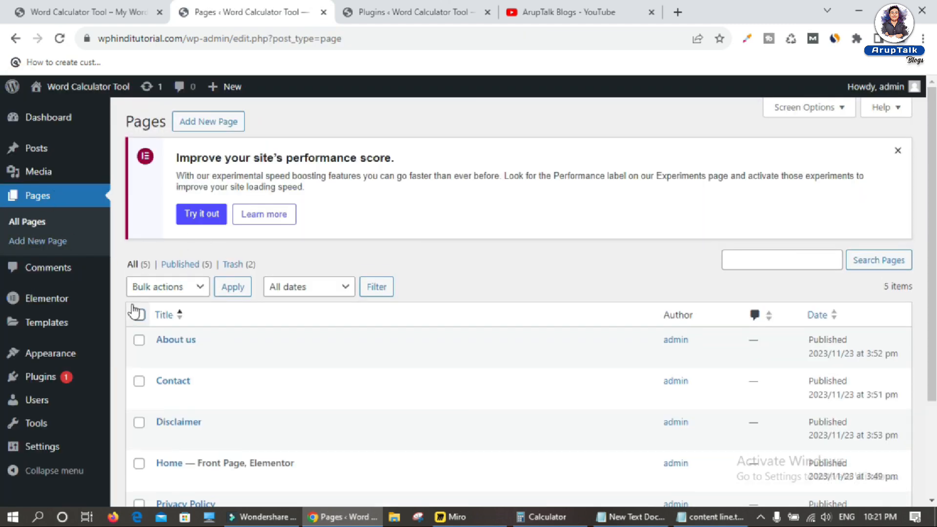
scroll(173, 434, down, 3)
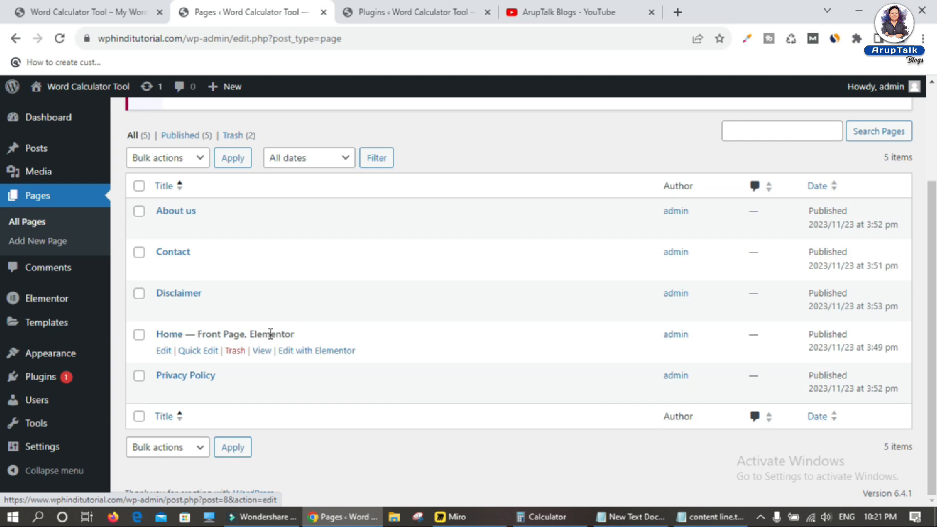
click(318, 351)
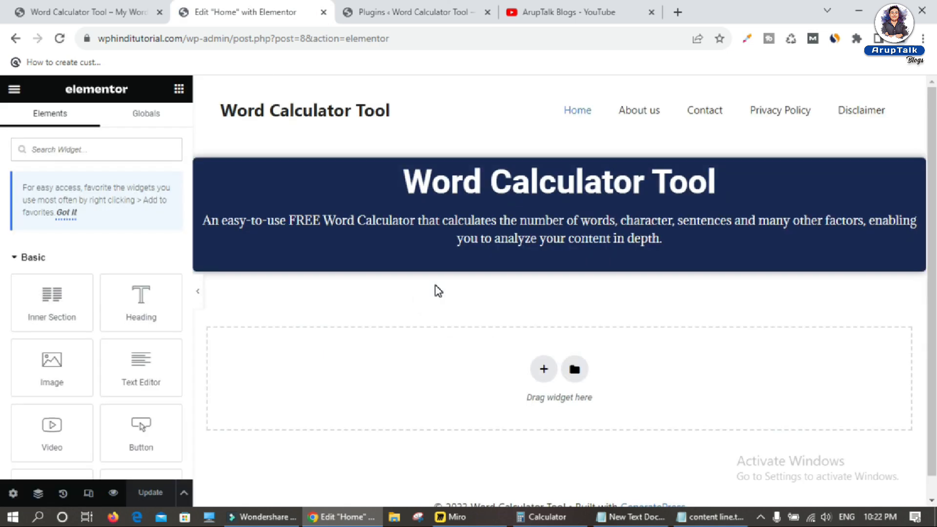
- Close the Calculator, both Notepad text files and the ArupTalk Blogs YouTube page
click(544, 517)
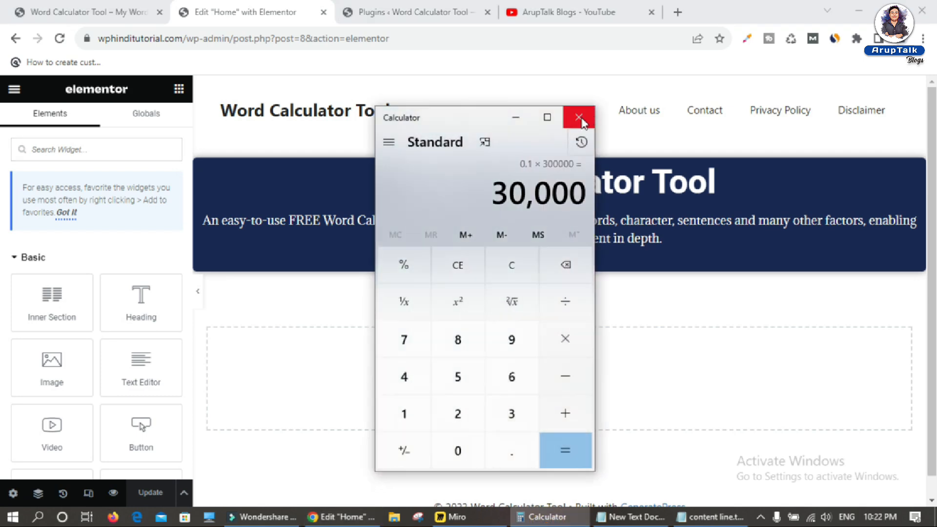
click(580, 132)
click(610, 516)
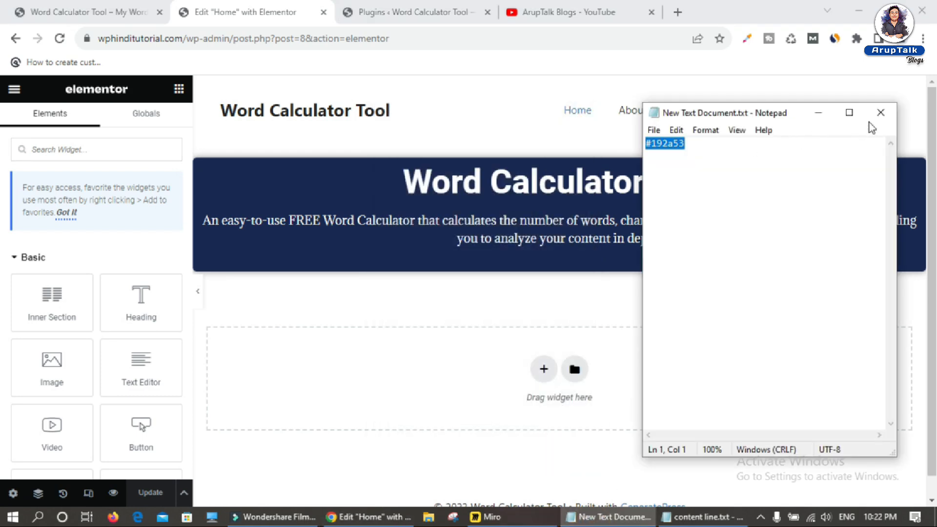
click(880, 113)
click(706, 518)
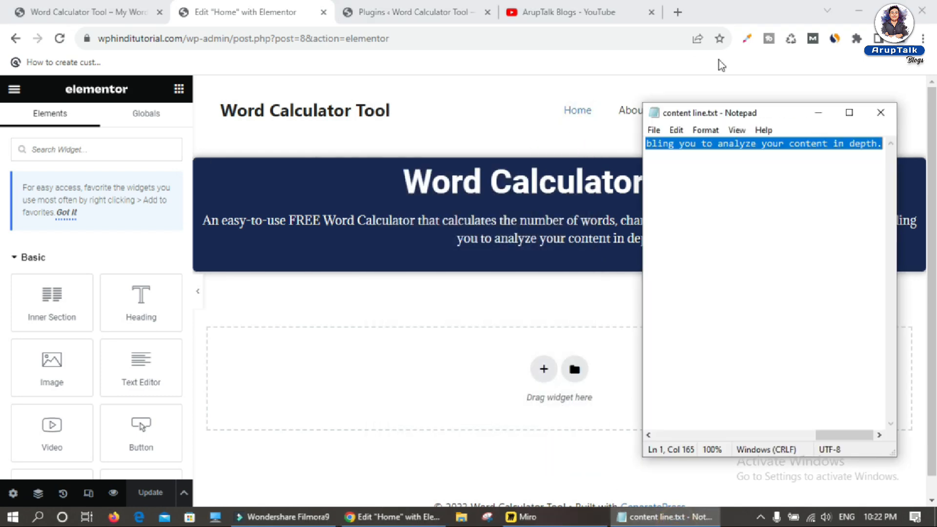
click(881, 112)
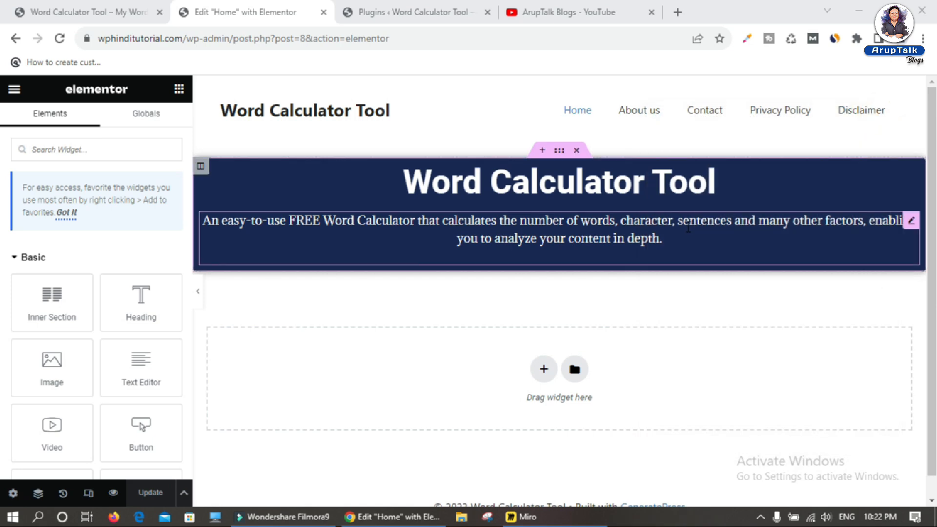
click(651, 12)
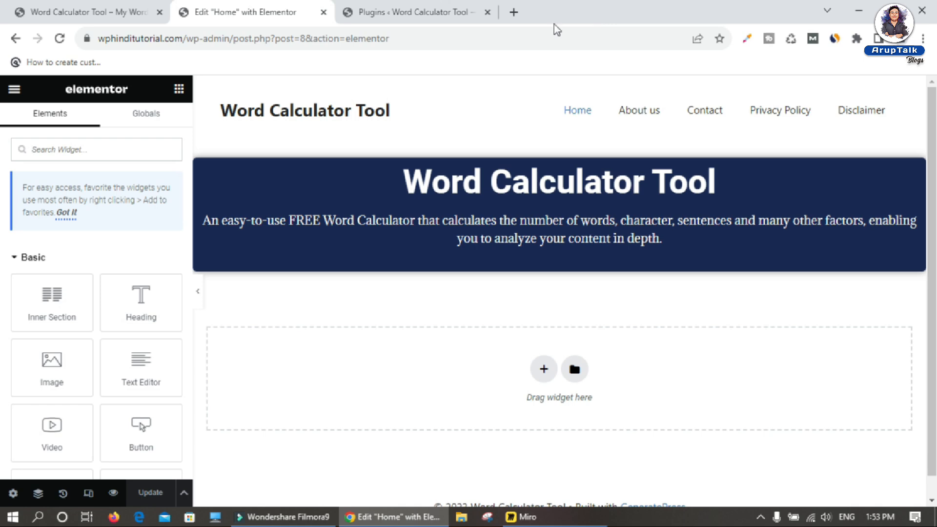
- Add a single-column section below the banner with an unlinked top margin of 33 px and update the page
click(542, 371)
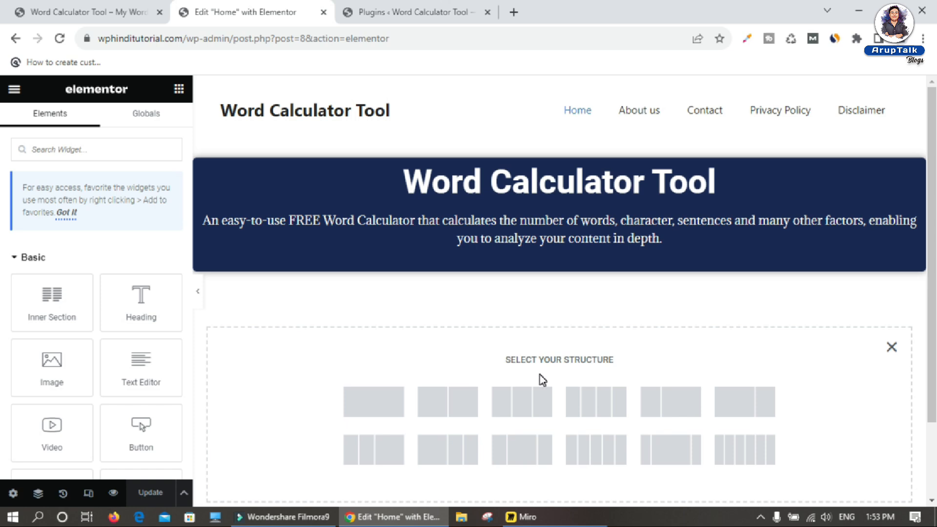
click(364, 404)
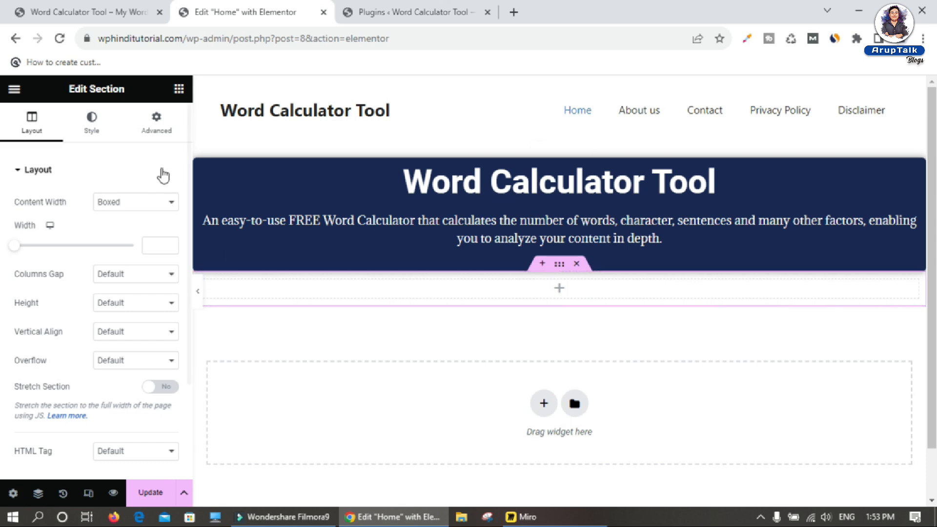
click(157, 129)
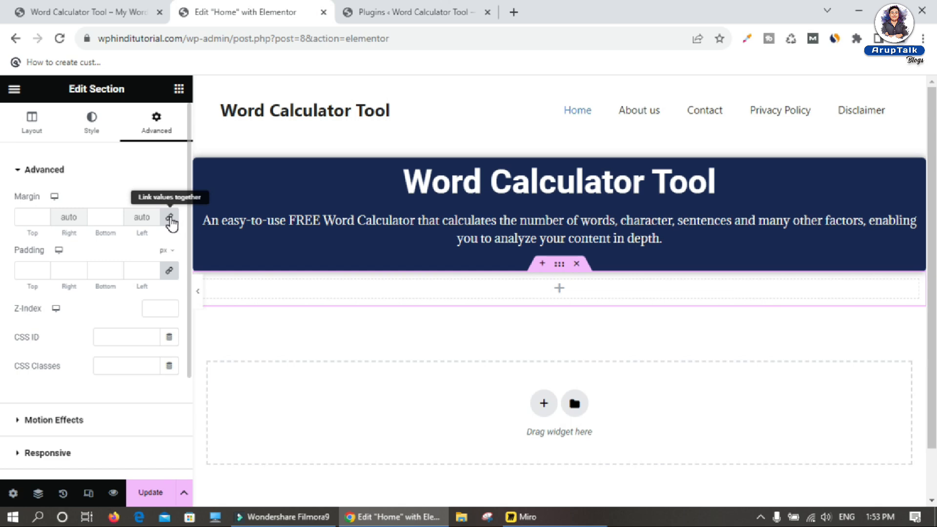
click(171, 220)
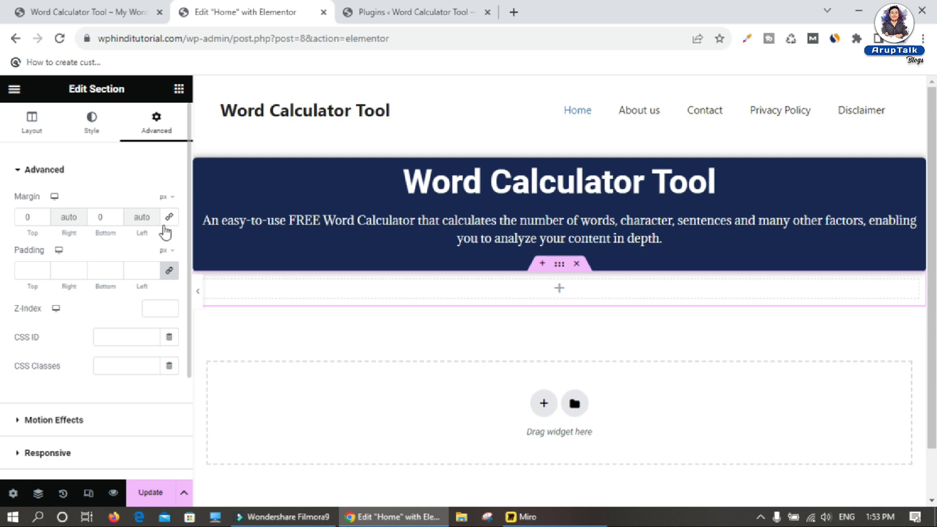
click(42, 215)
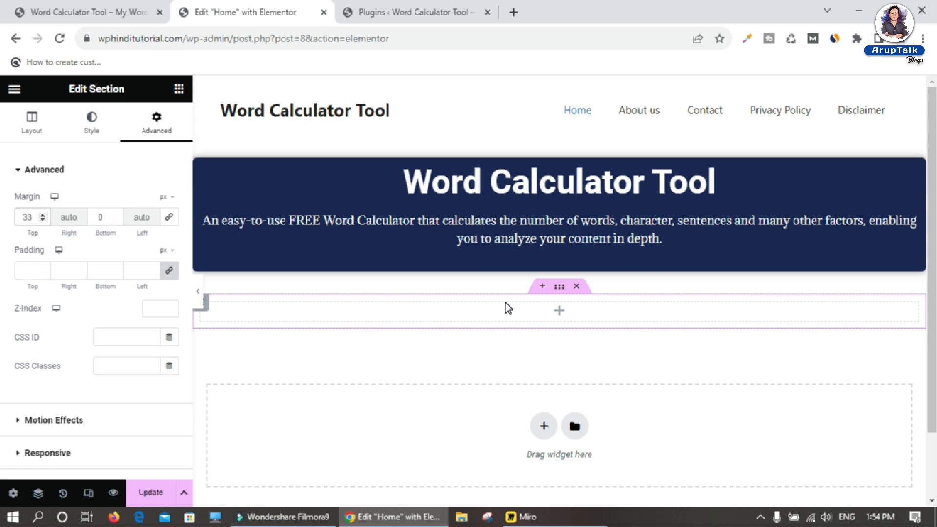
click(146, 493)
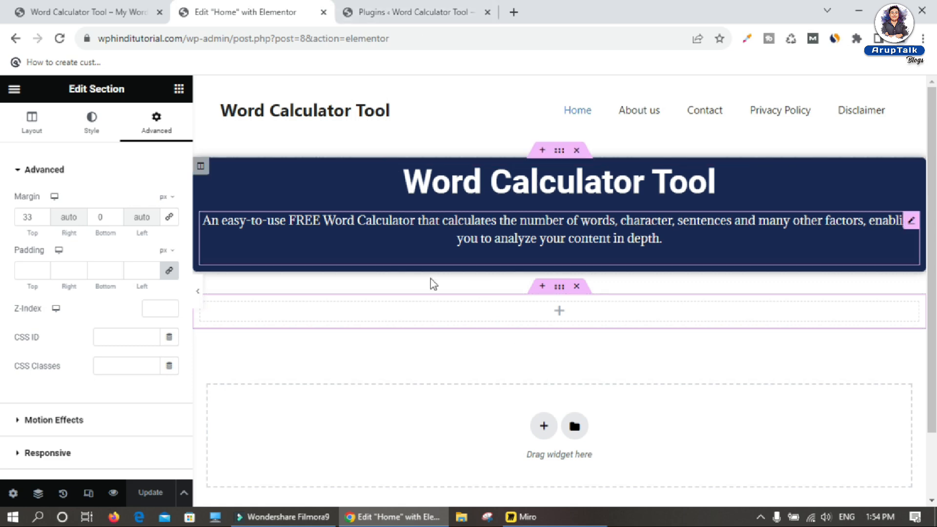
- Copy the [word_counter] shortcode from the ATB Word Counter plugin's description and return to the Elementor editor
click(384, 16)
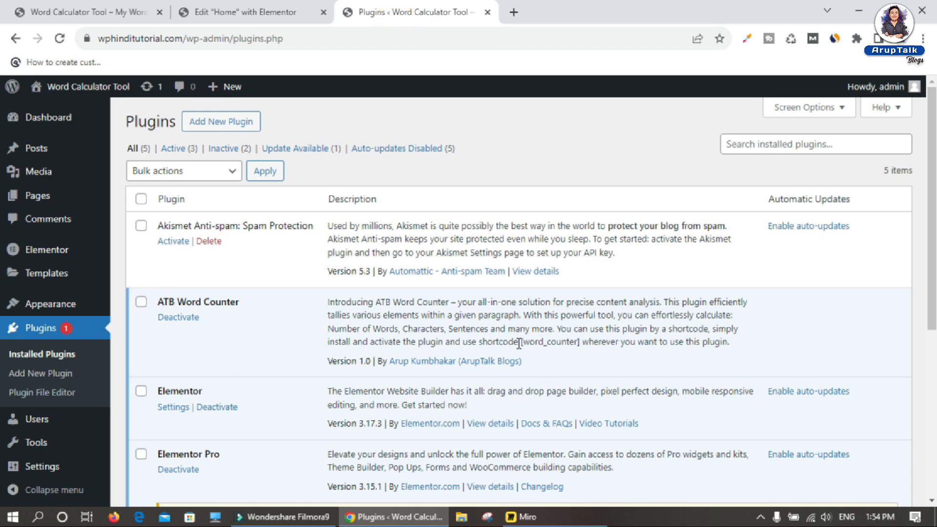
drag(521, 344, 577, 340)
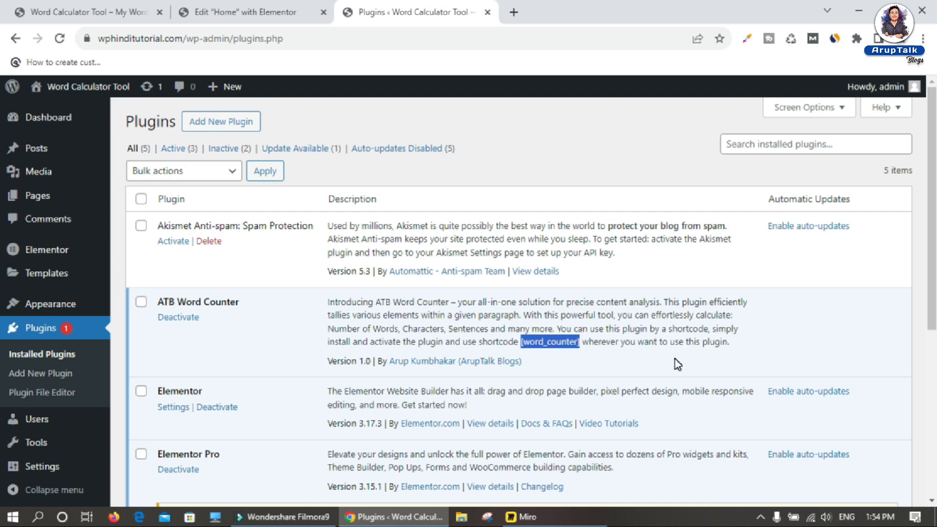
click(254, 11)
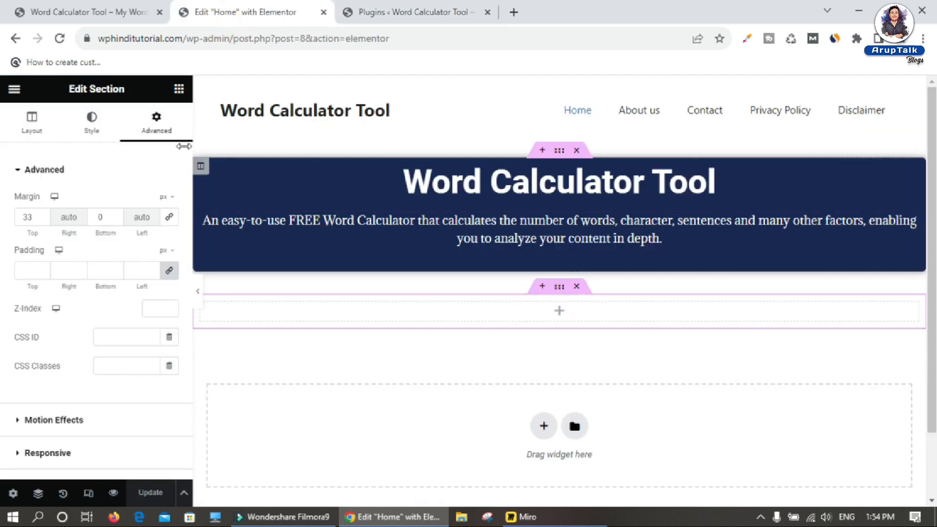
- Search the widgets for "short" and place the Shortcode widget in the empty section below the banner
click(179, 88)
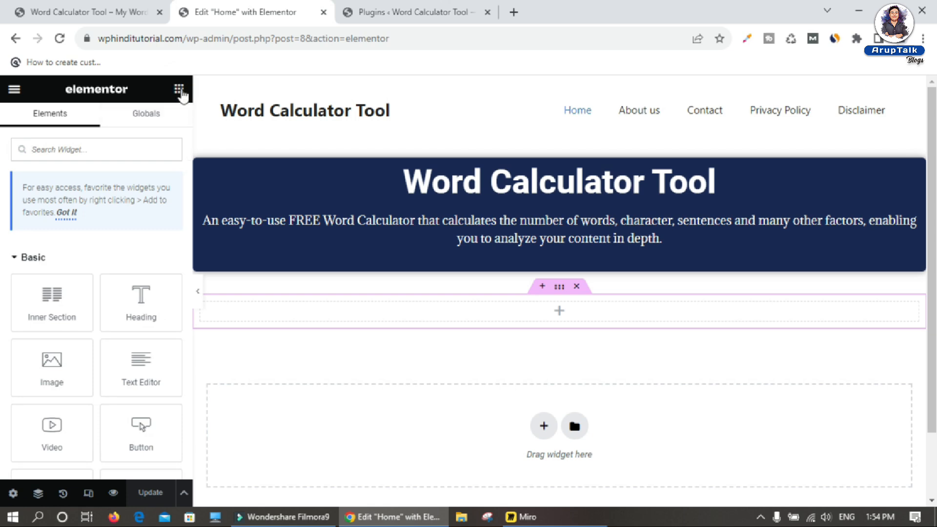
click(71, 147)
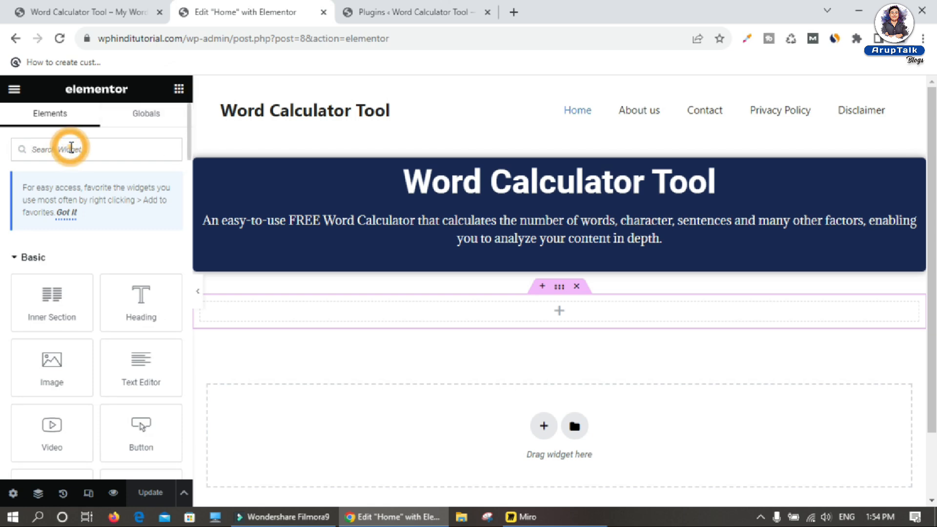
text(short)
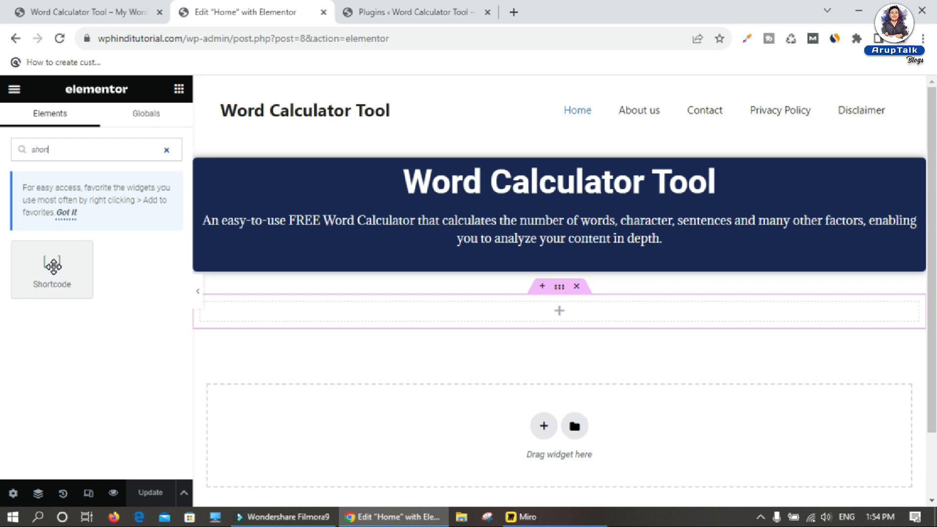
drag(53, 265, 575, 311)
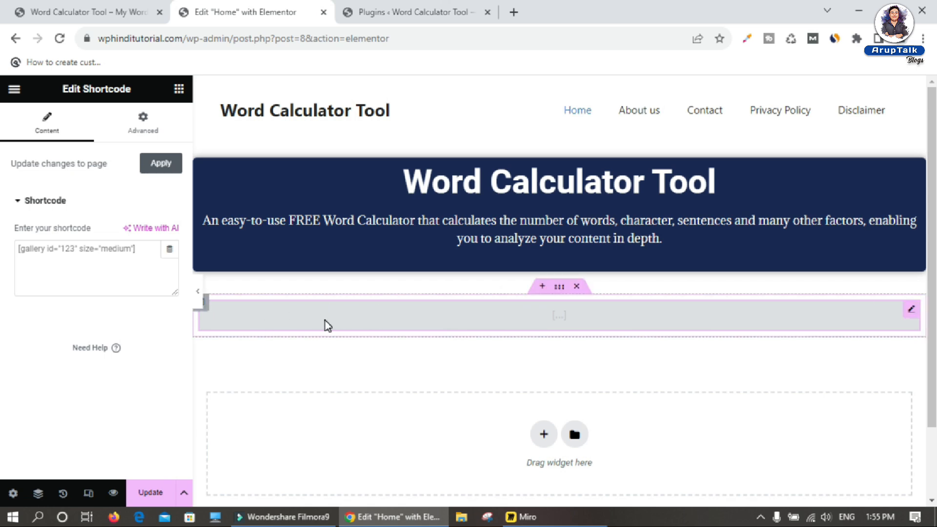
- Enter [word_counter] as the Shortcode widget's shortcode
drag(15, 228, 98, 237)
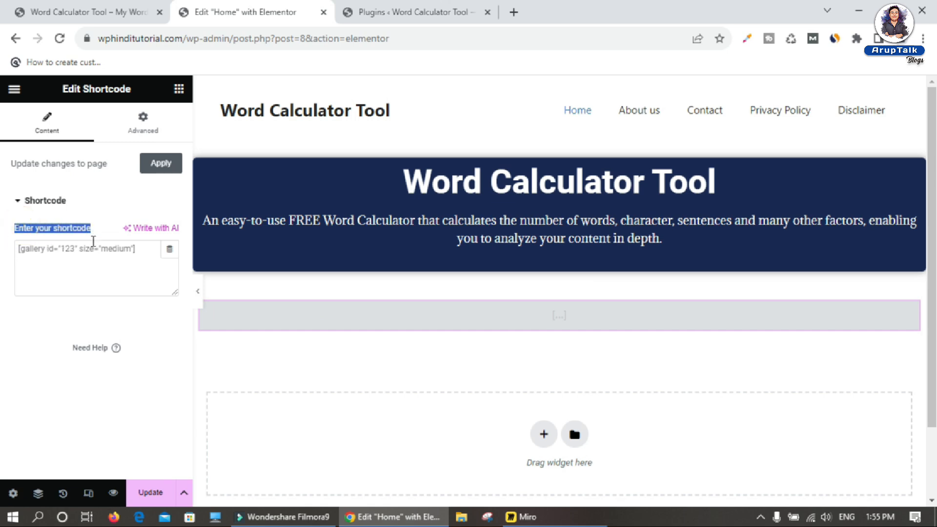
click(97, 256)
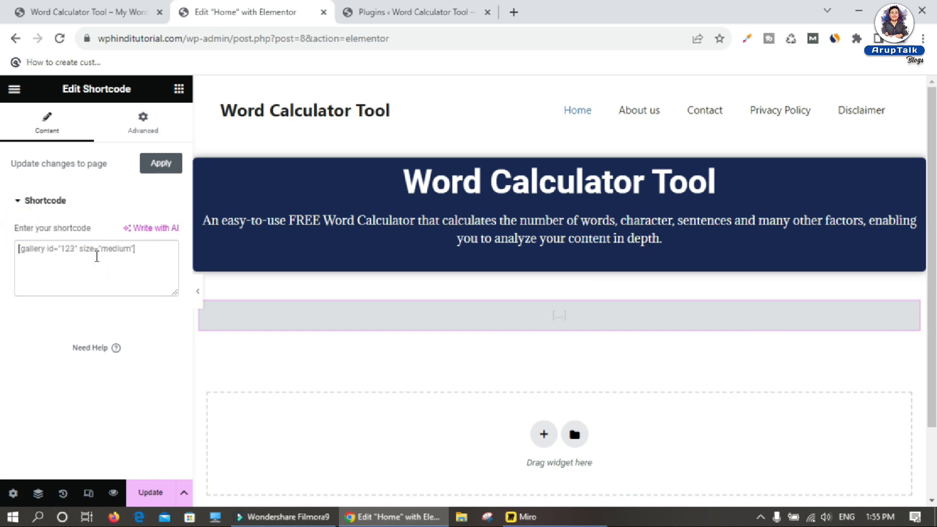
text([word_counter])
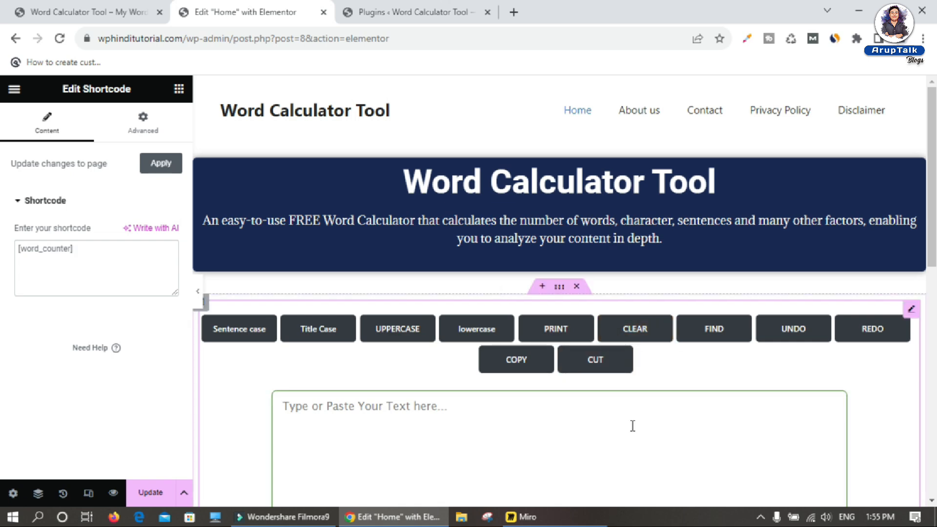
- Check the embedded word counter in the page preview and update the Home page
scroll(633, 427, down, 10)
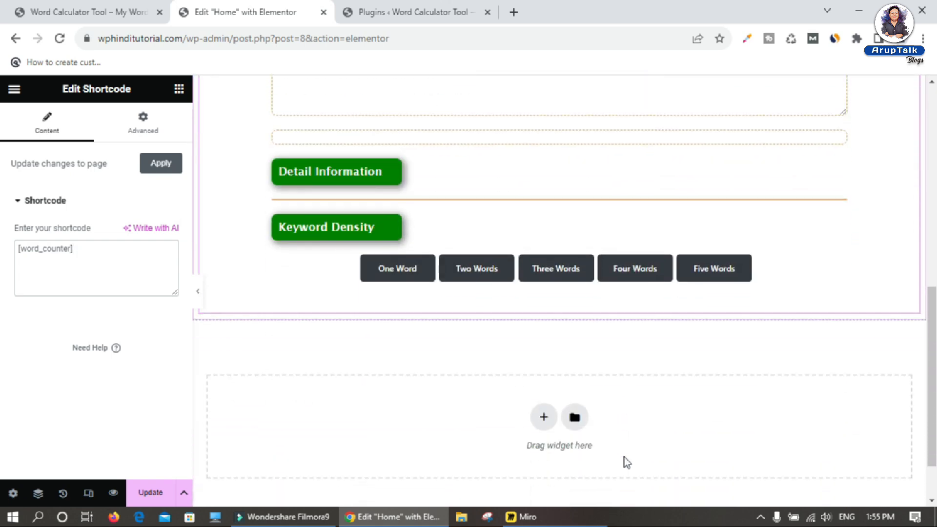
scroll(625, 458, up, 10)
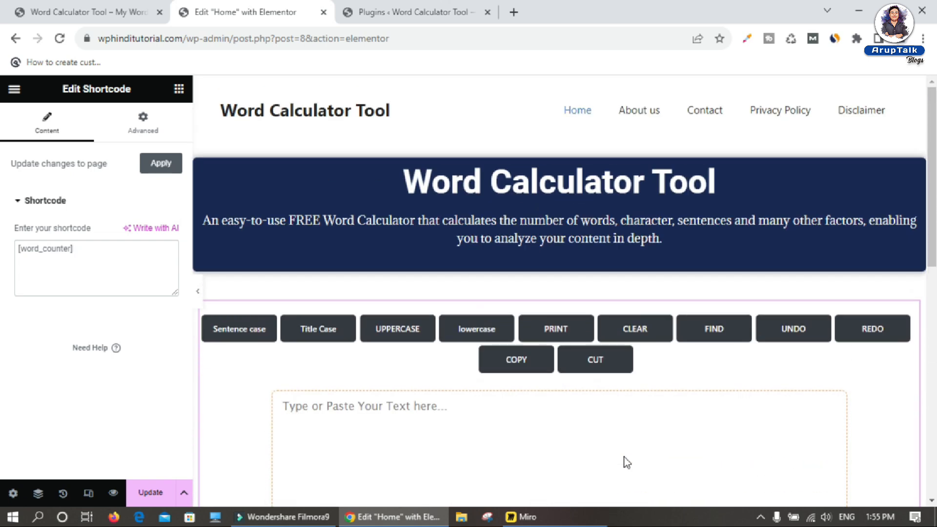
click(151, 493)
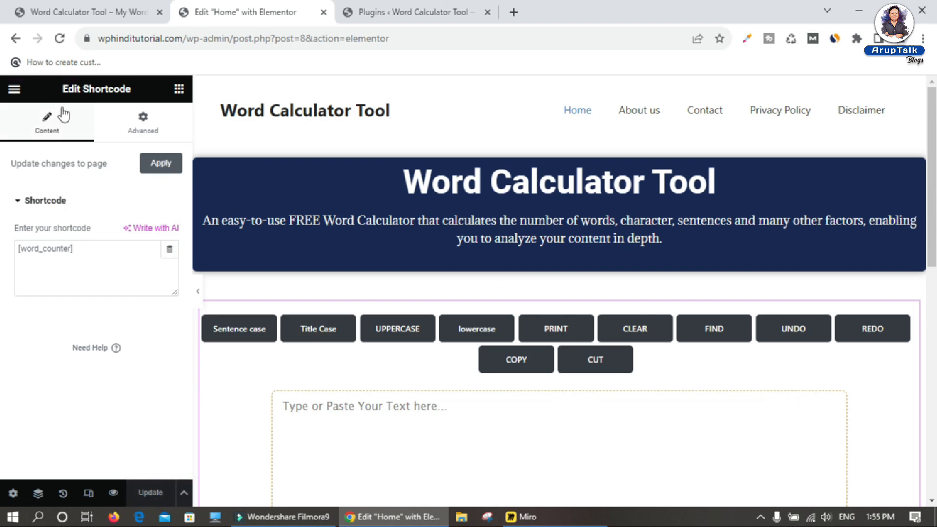
- Reload the live home page and examine the word counter's buttons, text box and results area
click(74, 15)
click(58, 39)
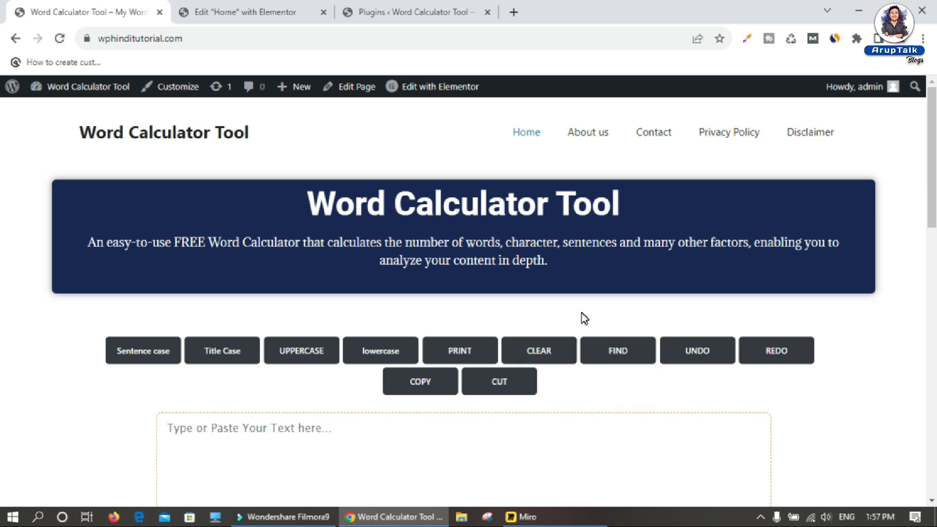
scroll(4, 122, down, 6)
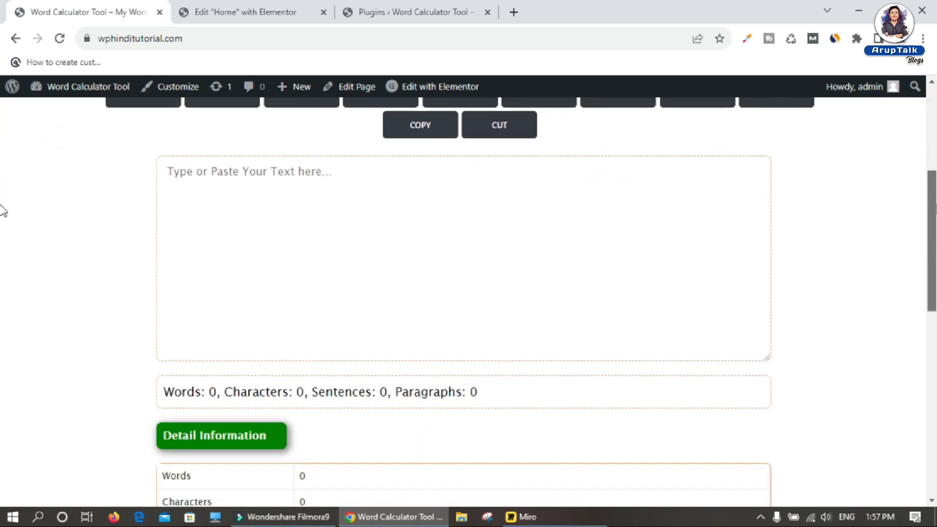
scroll(3, 234, down, 2)
scroll(2, 205, up, 3)
click(240, 251)
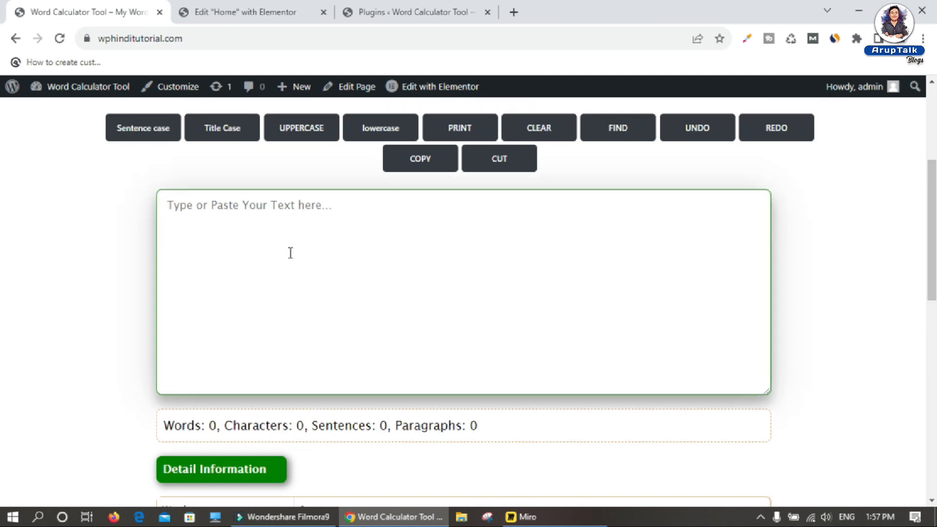
drag(931, 182, 2, 169)
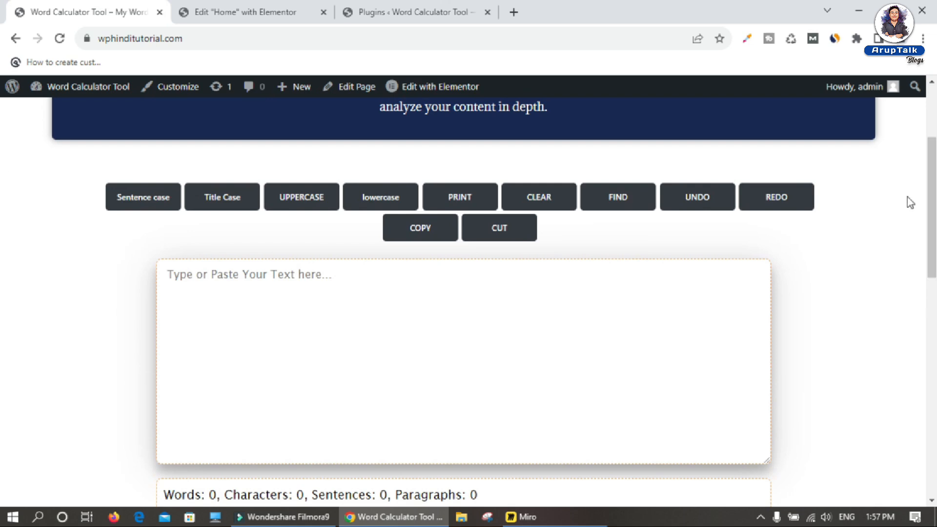
click(833, 273)
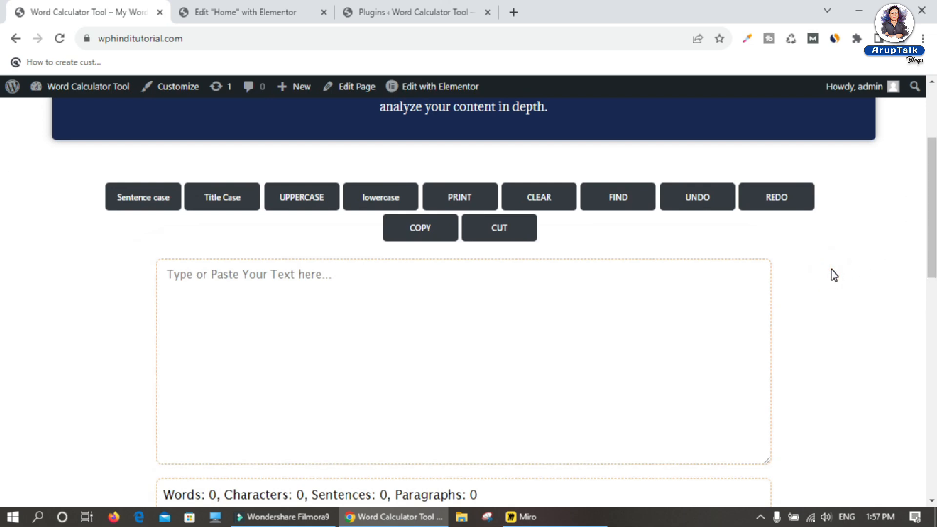
- Search Google for "lorem ipsum", open lipsum.com and copy the "What is Lorem Ipsum?" paragraph
click(513, 12)
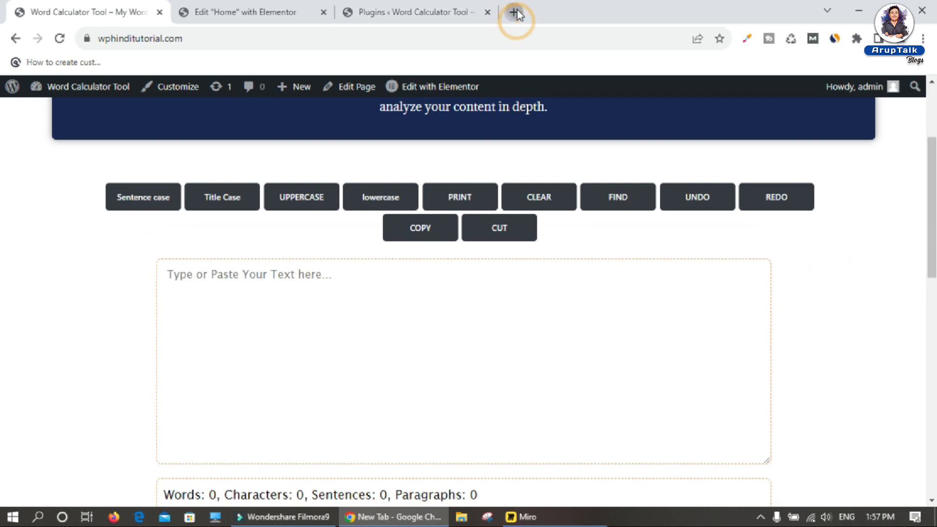
text(lor)
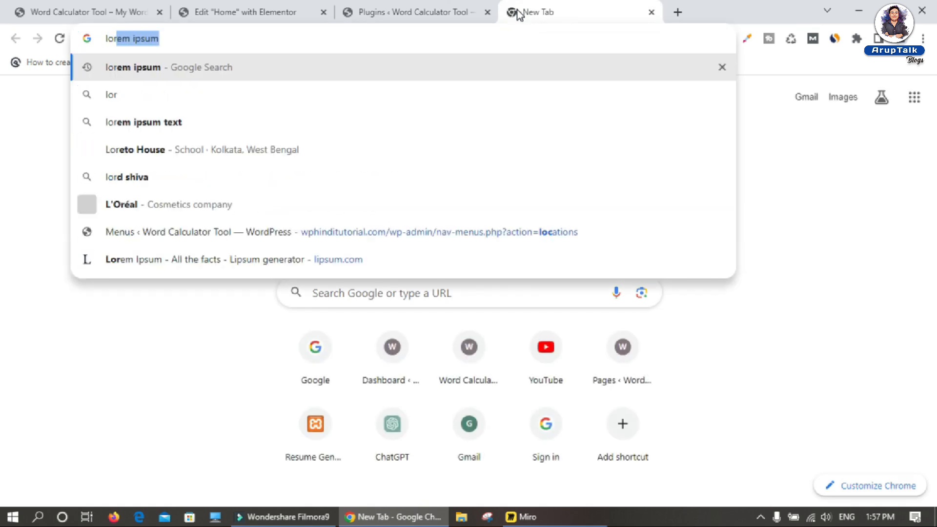
key(Return)
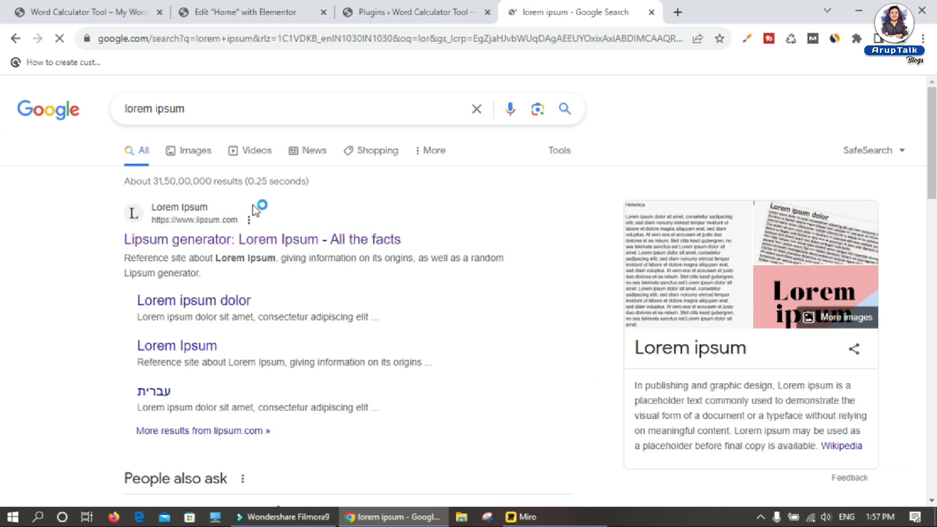
click(285, 237)
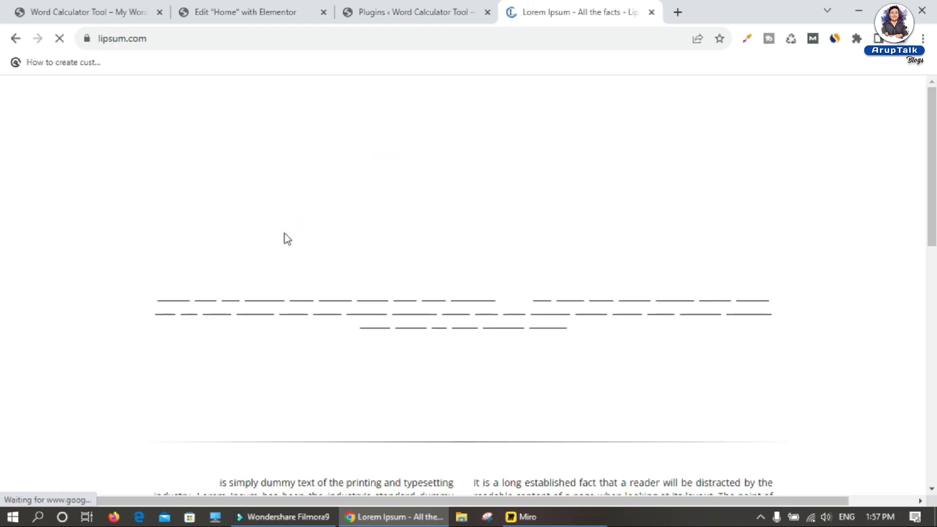
scroll(285, 303, down, 1)
mouse_move(149, 341)
mouse_down()
mouse_move(180, 375)
mouse_move(219, 369)
mouse_move(150, 345)
mouse_up()
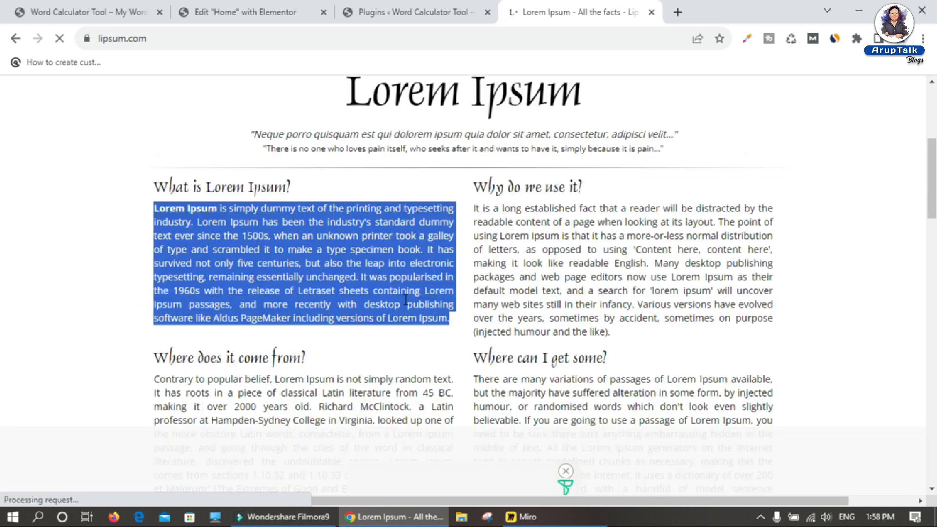
- Return to the live site and paste the copied Lorem Ipsum paragraph into the word counter's text box
click(64, 13)
click(246, 322)
text(Lorem Ipsum is simply dummy text of the printing and typesetting industry. Lorem Ipsum has been the industry's standard dummy text ever since the 1500s, when an unknown printer took a galley of type and scrambled it to make a type specimen book. It has survived not only five centuries, but also the leap into electronic typesetting, remaining essentially unchanged. It was popularised in the 1960s with the release of Letraset sheets containing Lorem Ipsum passages, and more recently with desktop publishing software like Aldus PageMaker including versions of Lorem Ipsum.)
click(21, 345)
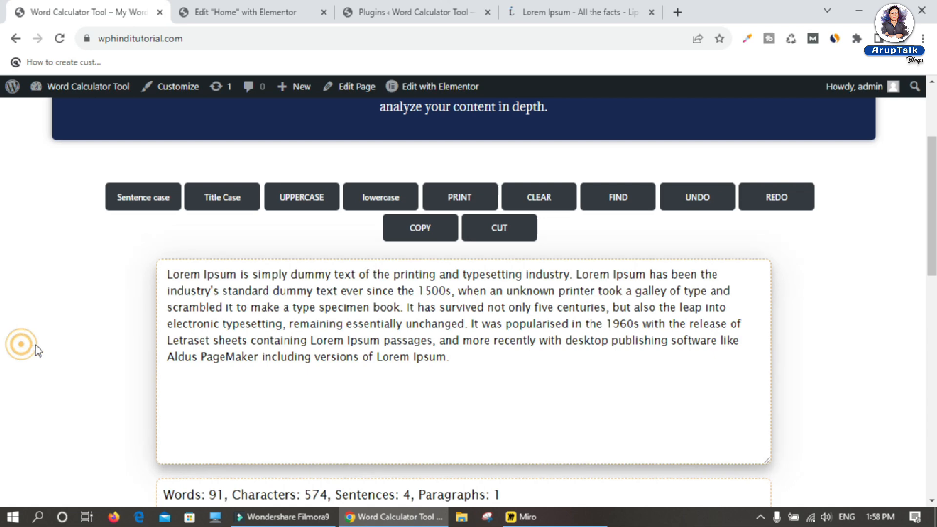
click(301, 332)
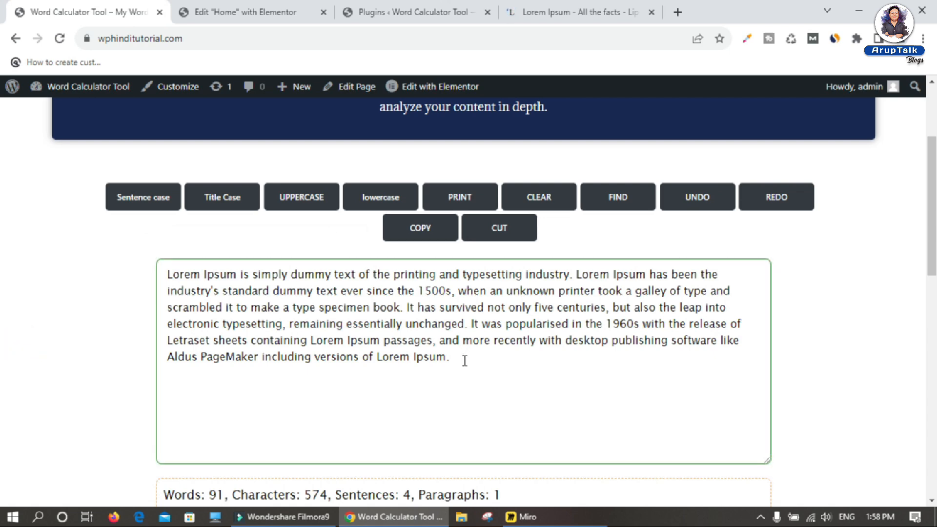
click(2, 215)
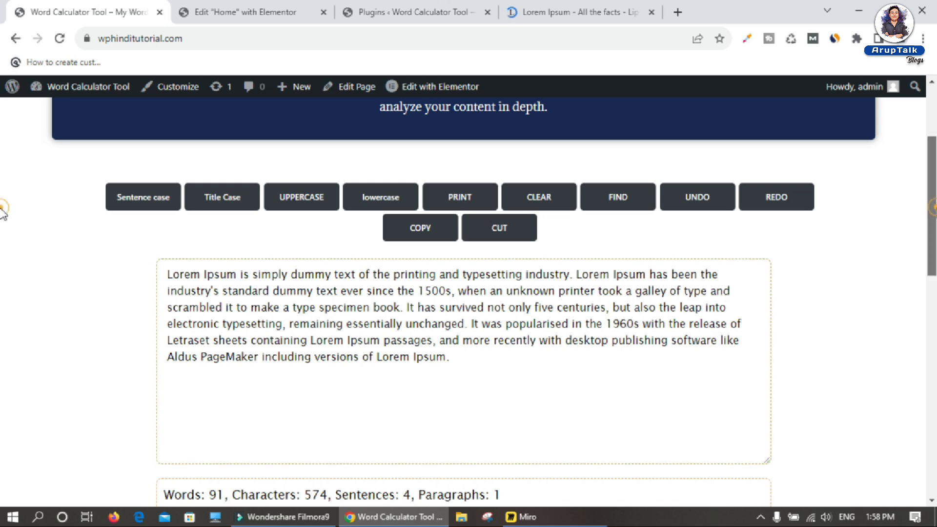
- Examine the summary counts and the Detail Information table for the pasted text, from word count through writing time
scroll(2, 215, down, 5)
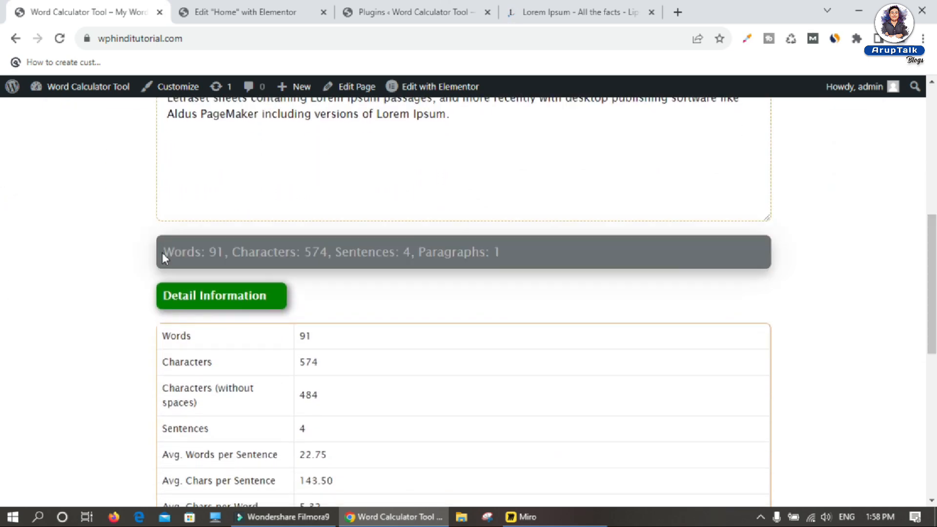
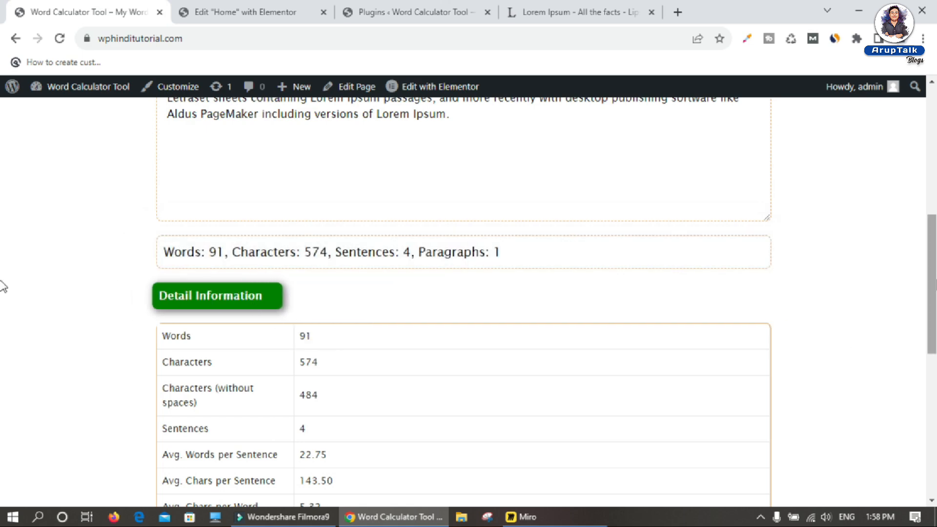
scroll(4, 293, down, 3)
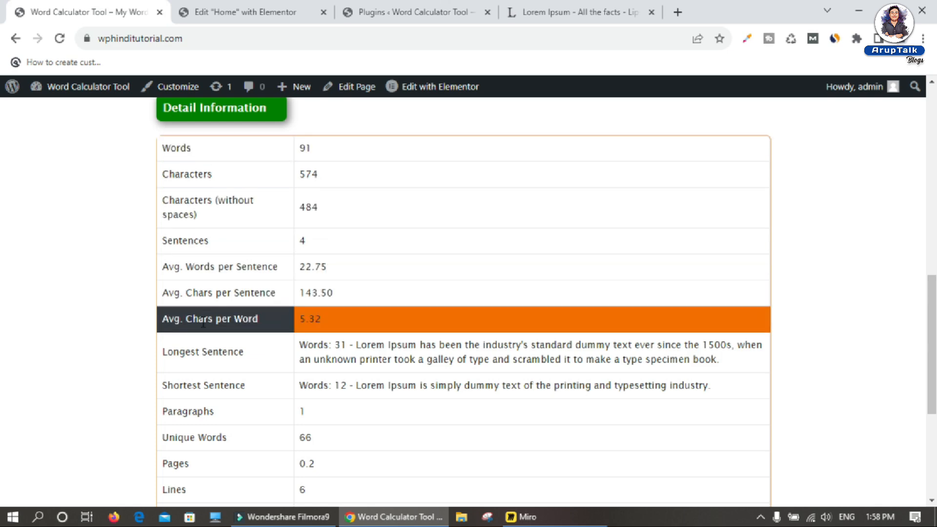
scroll(210, 320, down, 3)
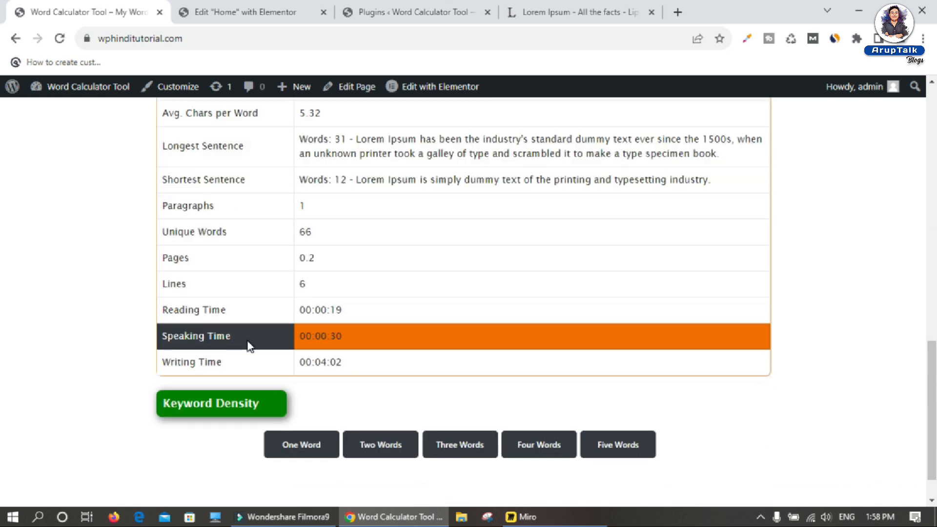
scroll(248, 345, down, 1)
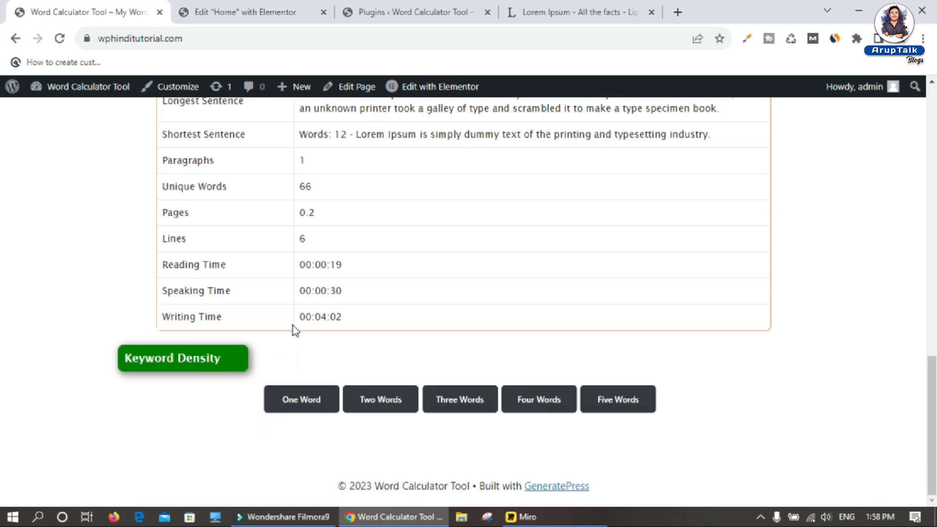
scroll(341, 219, up, 6)
scroll(342, 218, up, 2)
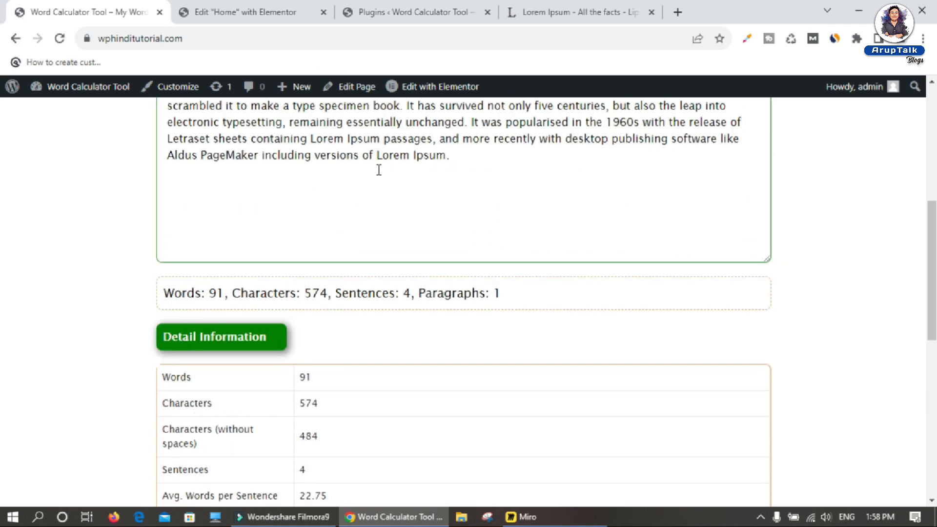
- Display the Keyword Density table for one, two, three, four and five words in turn
scroll(378, 170, down, 8)
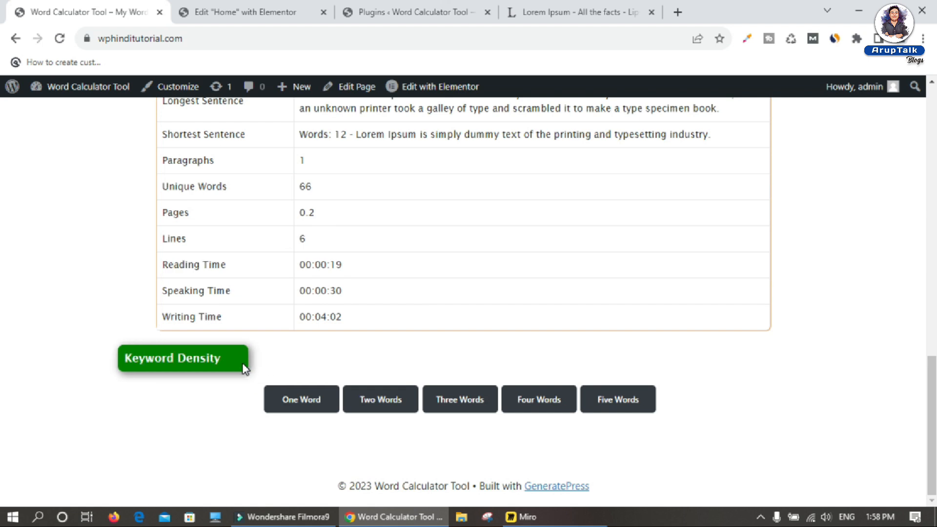
click(300, 400)
scroll(356, 312, down, 4)
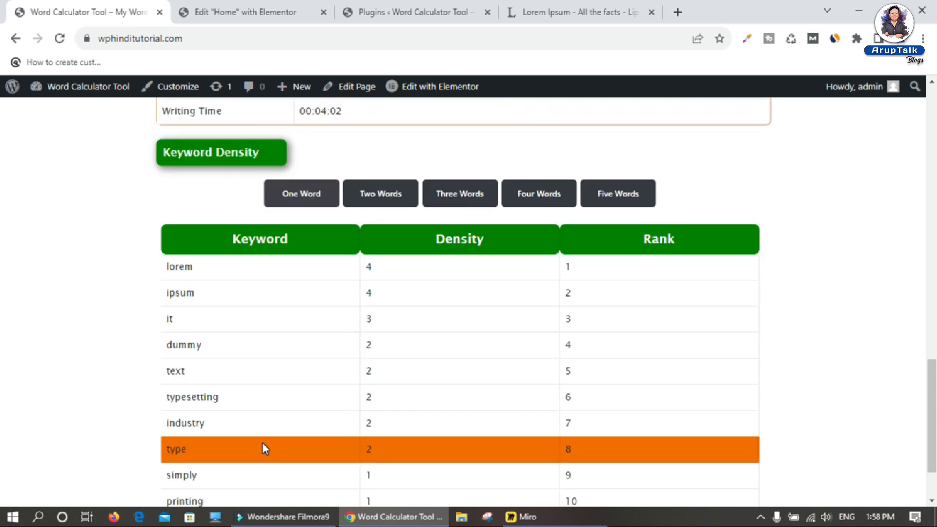
click(383, 203)
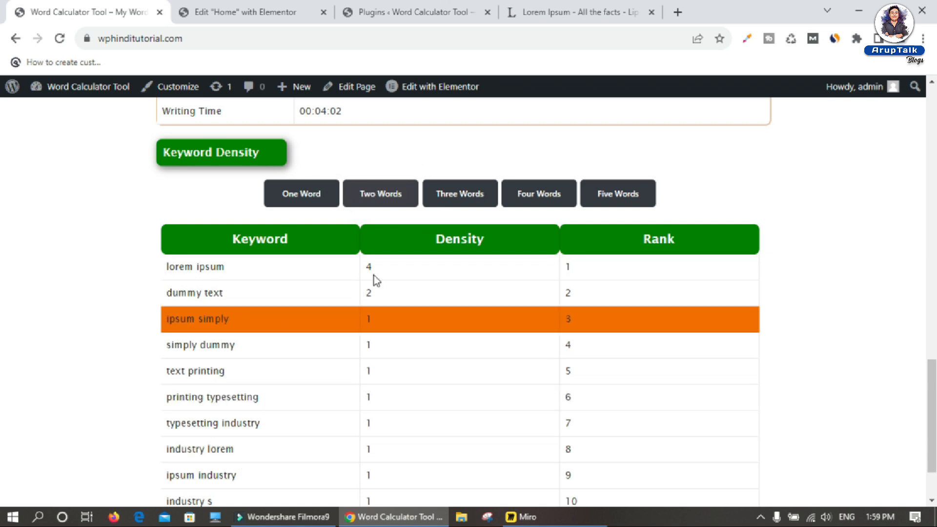
click(458, 196)
click(539, 198)
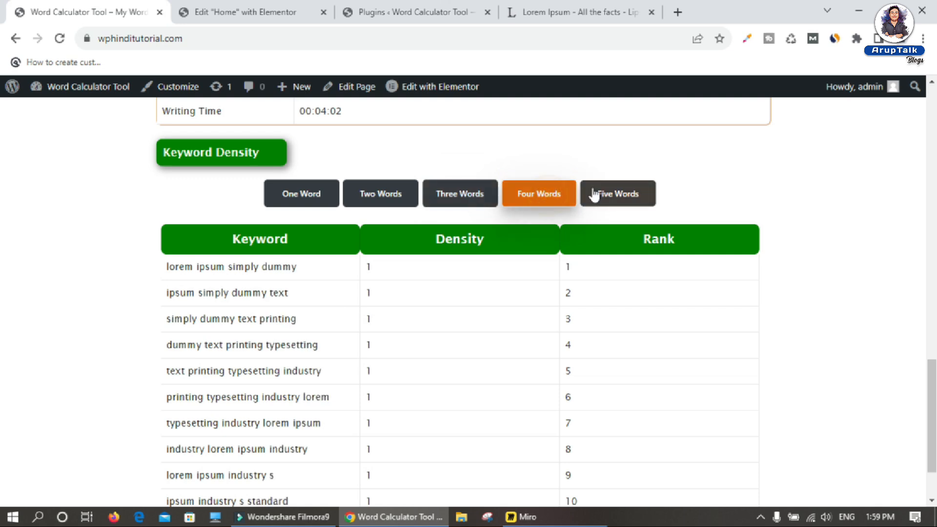
click(628, 198)
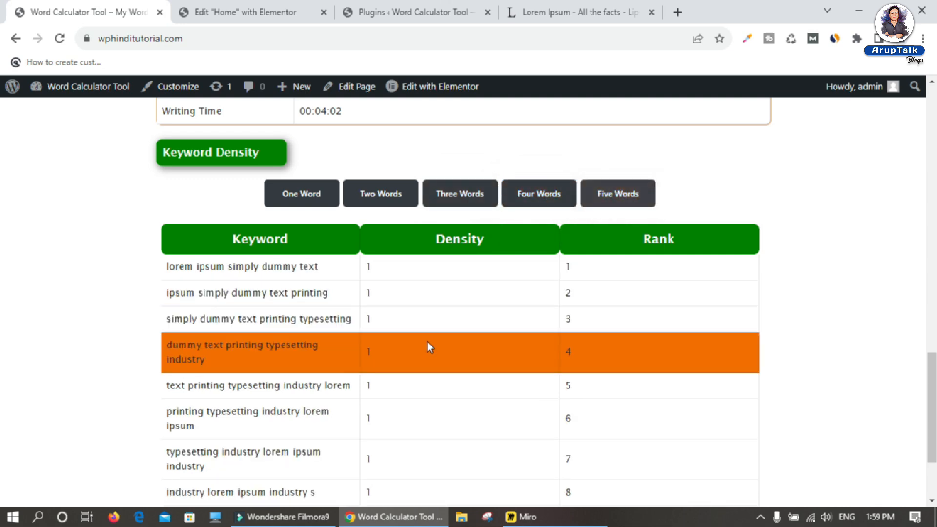
scroll(391, 363, down, 3)
scroll(457, 210, up, 10)
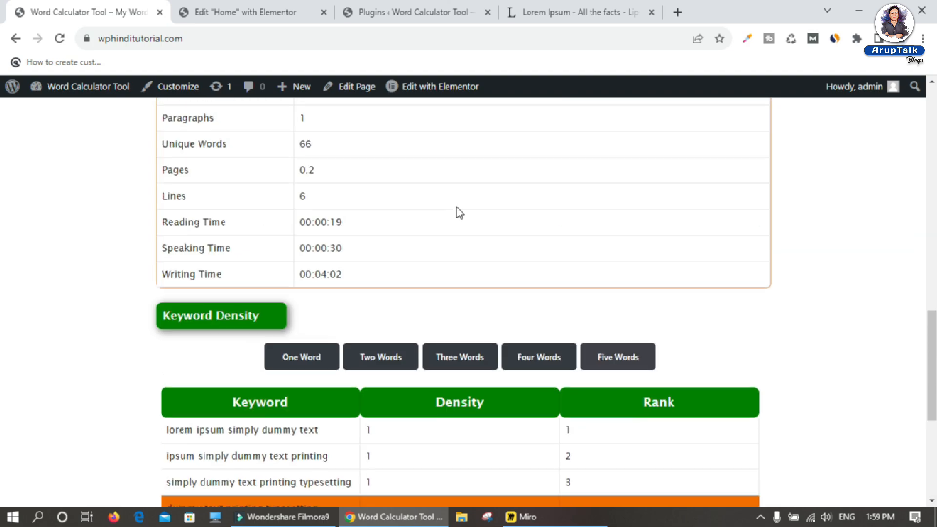
- Convert the sample text to sentence case, title case, uppercase and finally lowercase with the tool's case options
scroll(456, 208, up, 12)
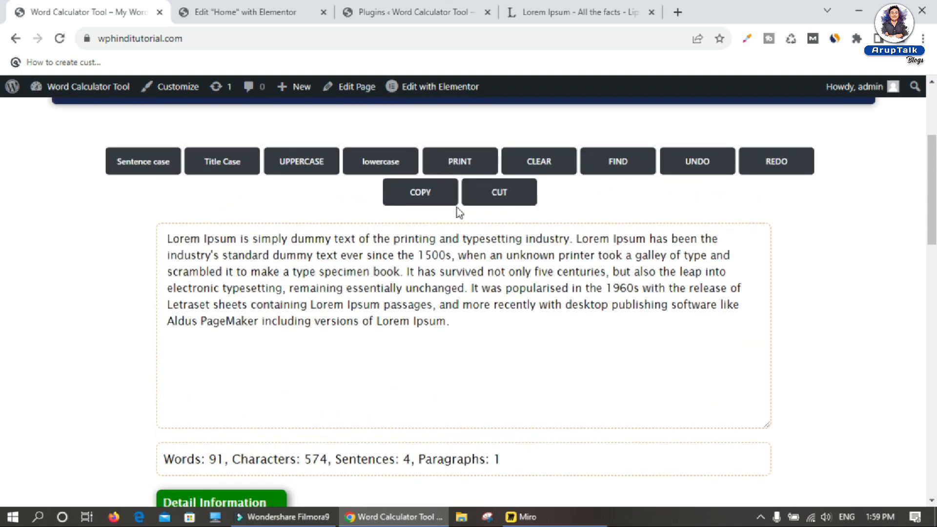
scroll(456, 204, down, 5)
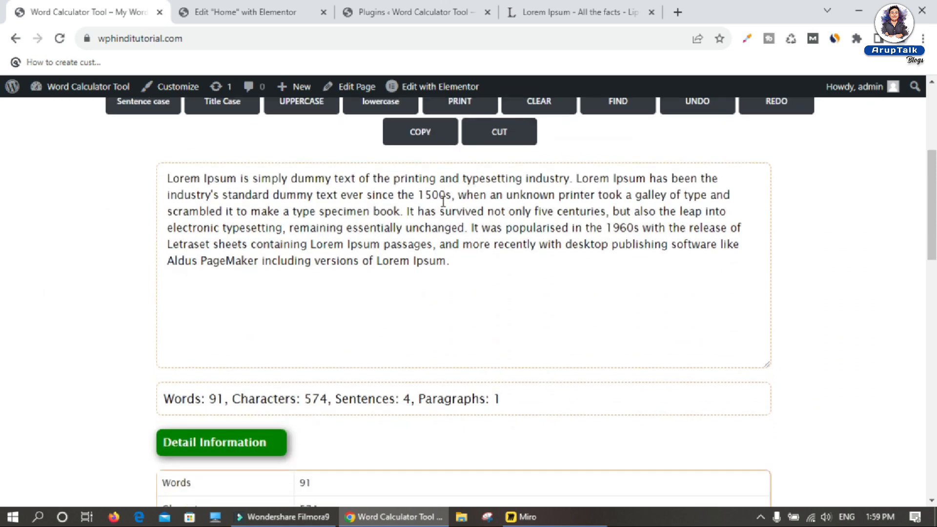
scroll(195, 166, up, 3)
click(260, 313)
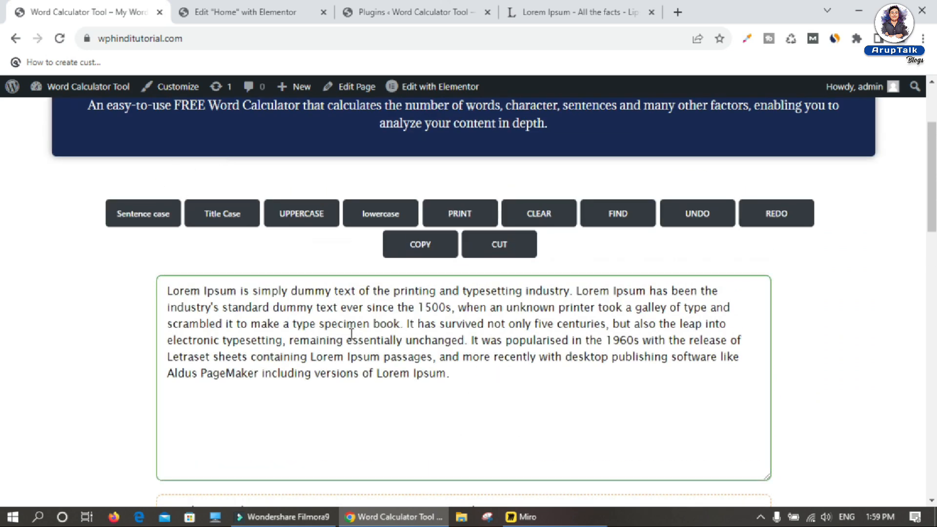
click(145, 213)
click(145, 213)
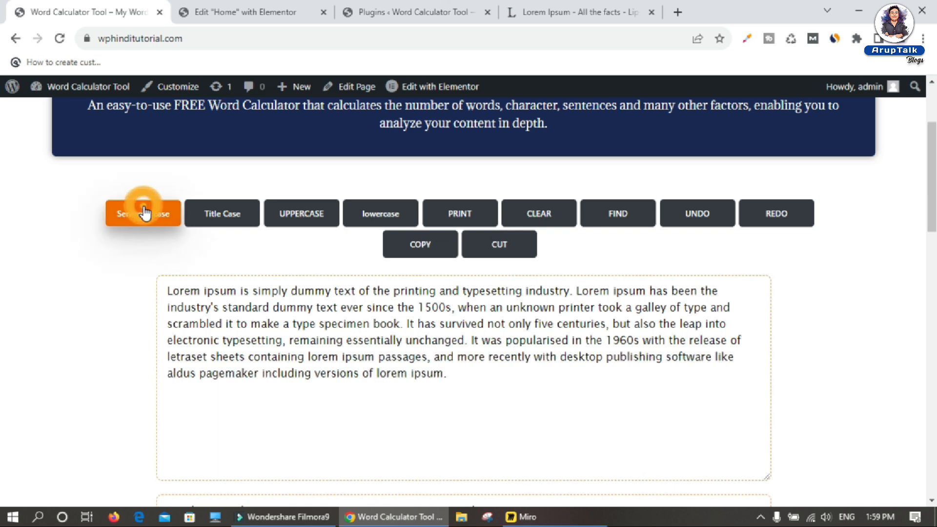
click(221, 217)
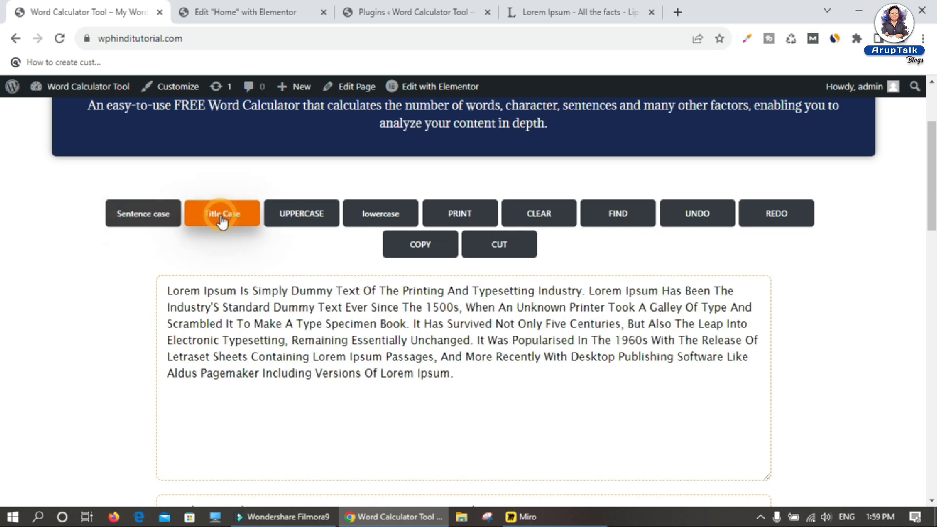
click(332, 220)
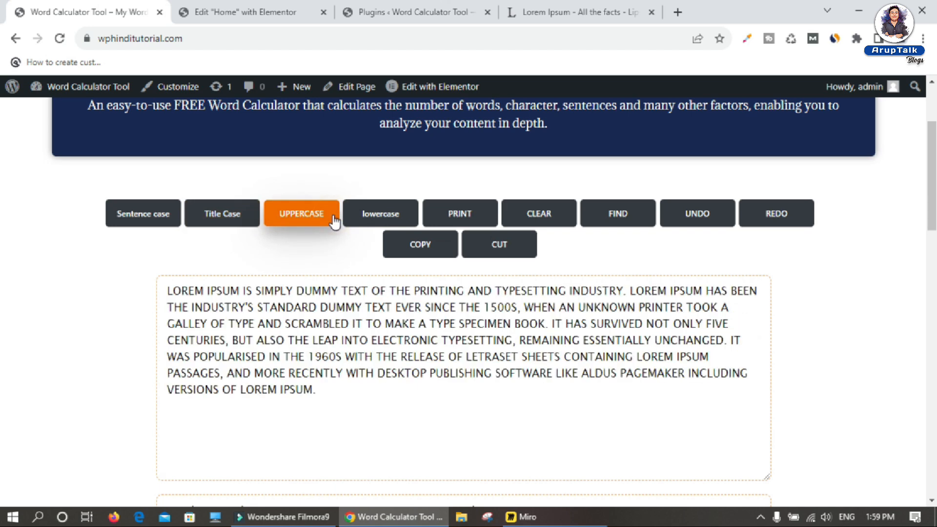
click(376, 220)
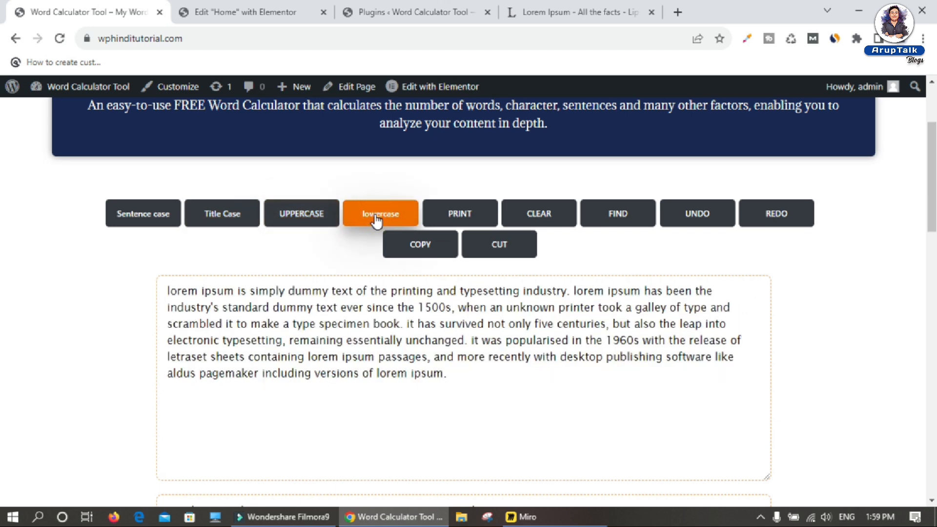
- Preview the printout of the text and its statistics, cancel printing and close the print page
click(368, 353)
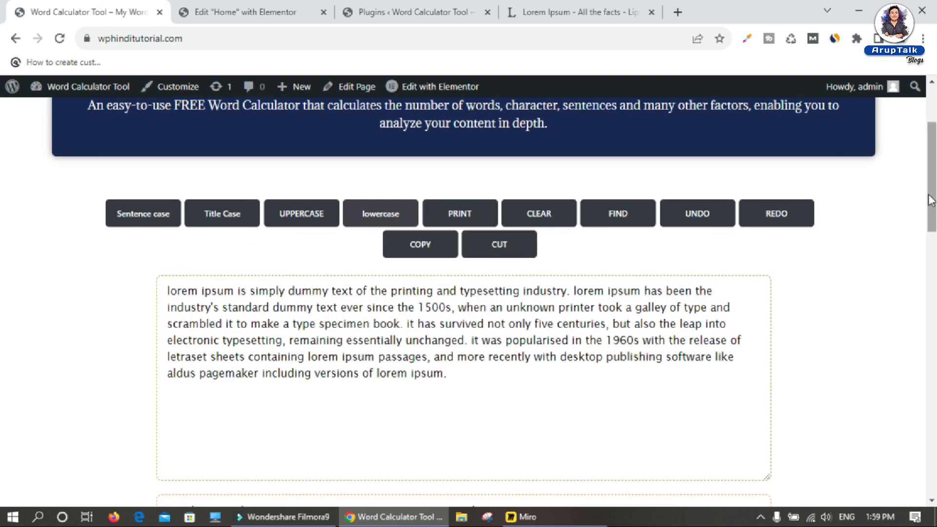
scroll(2, 341, down, 13)
scroll(3, 292, up, 12)
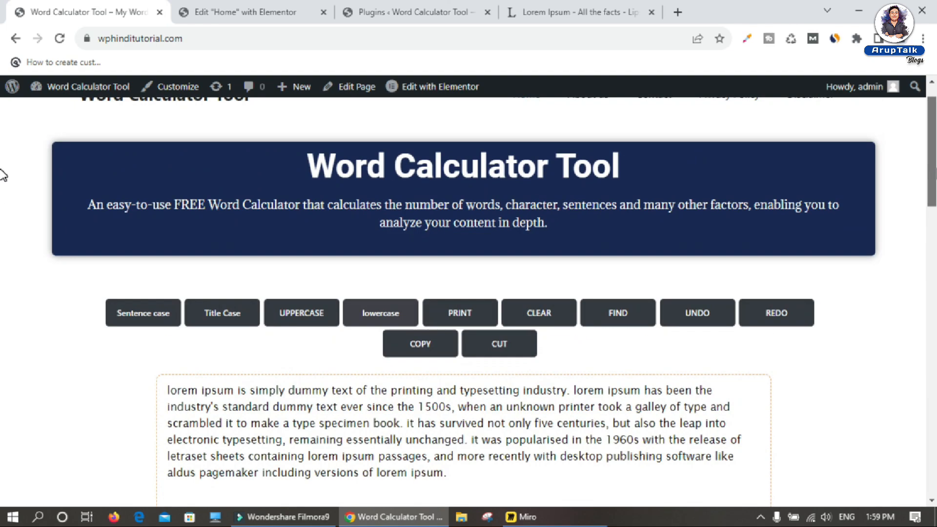
scroll(3, 203, down, 2)
click(458, 204)
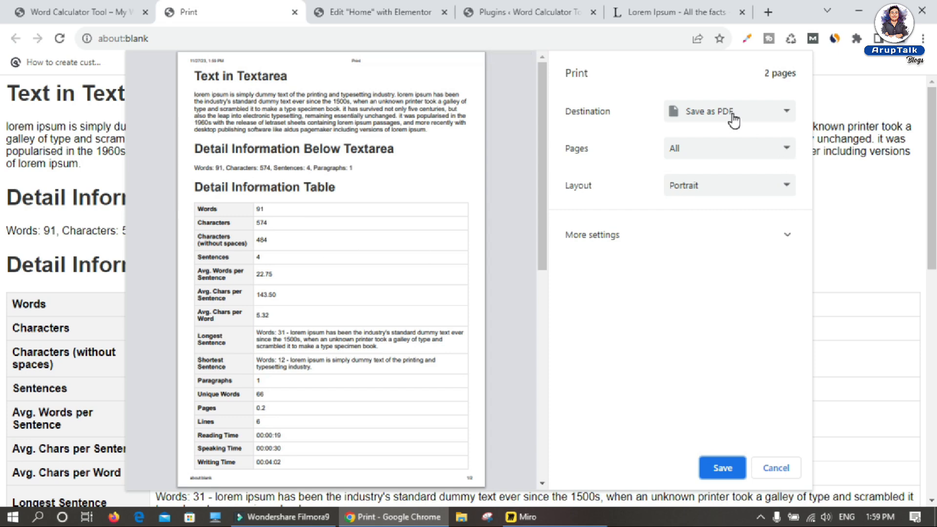
click(775, 468)
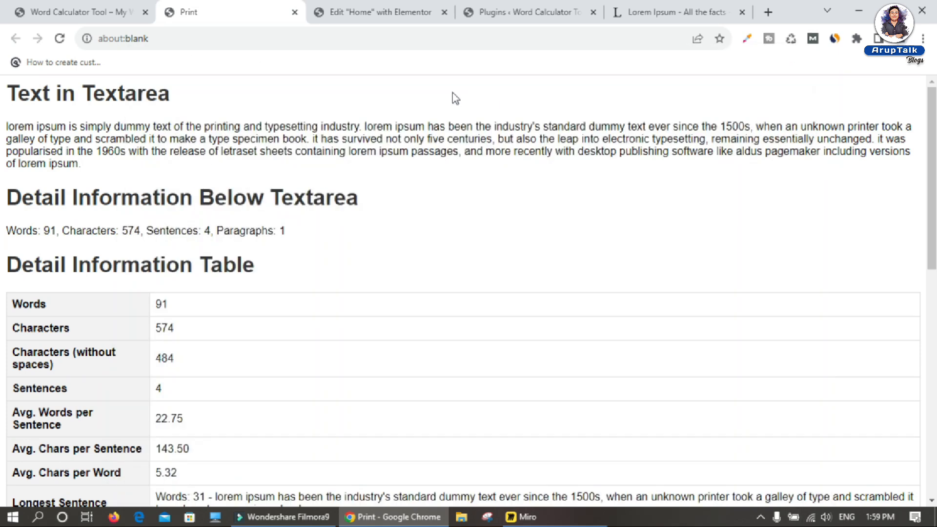
click(295, 11)
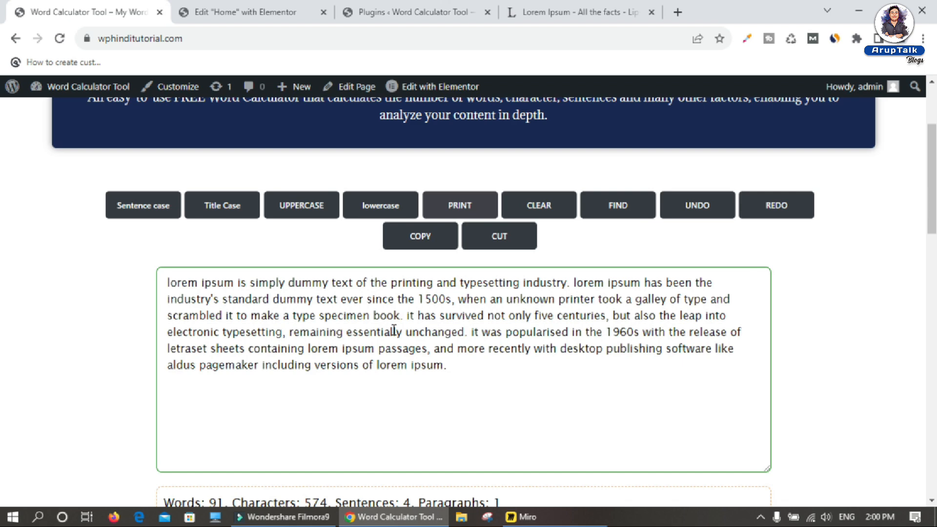
- Find the word "not" in the text with the tool's Find option, look for its next occurrence and close the search
click(614, 212)
click(391, 158)
text(not)
click(554, 166)
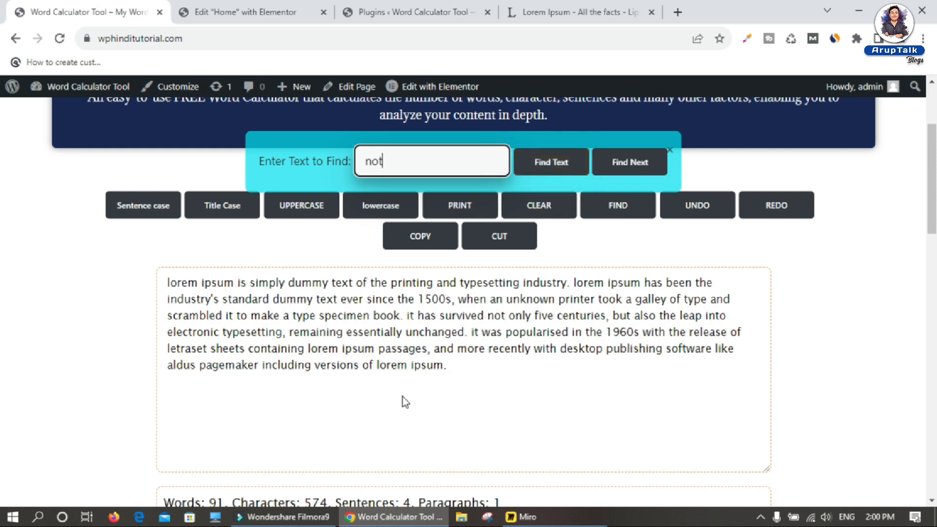
click(540, 171)
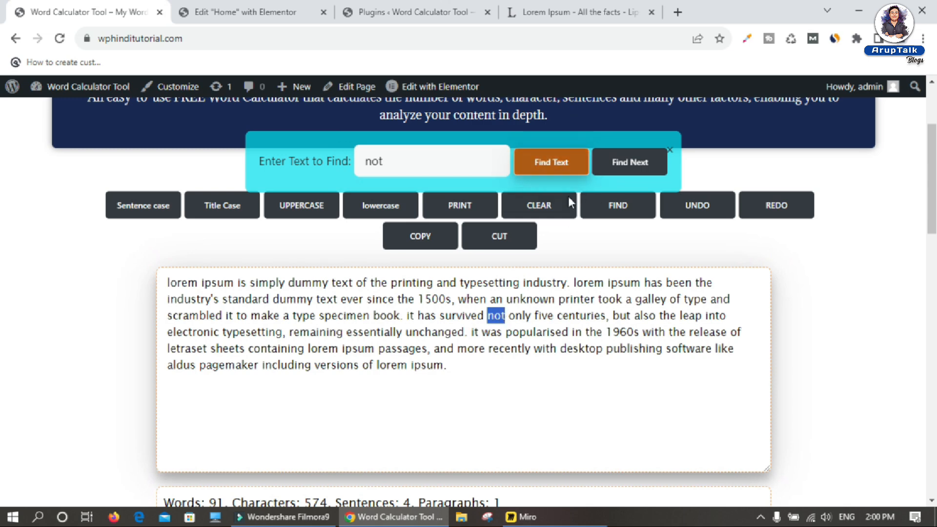
click(632, 166)
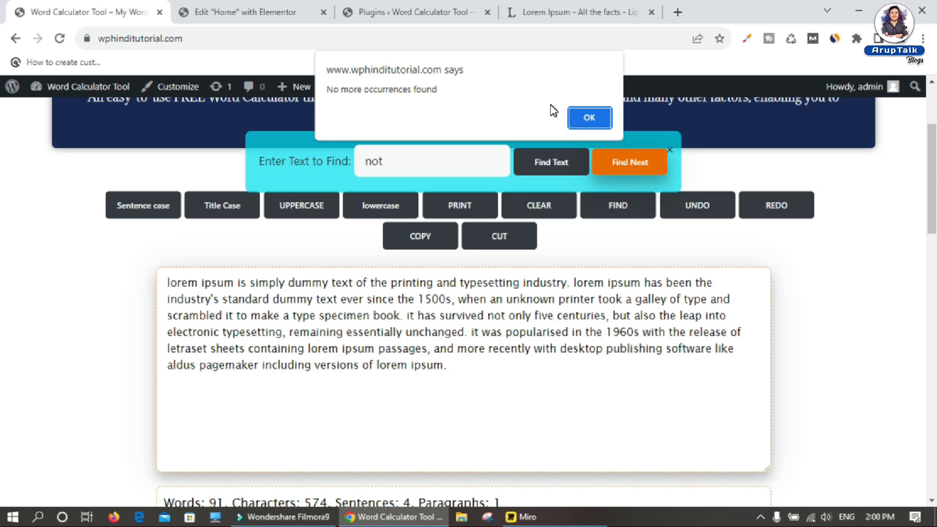
click(590, 116)
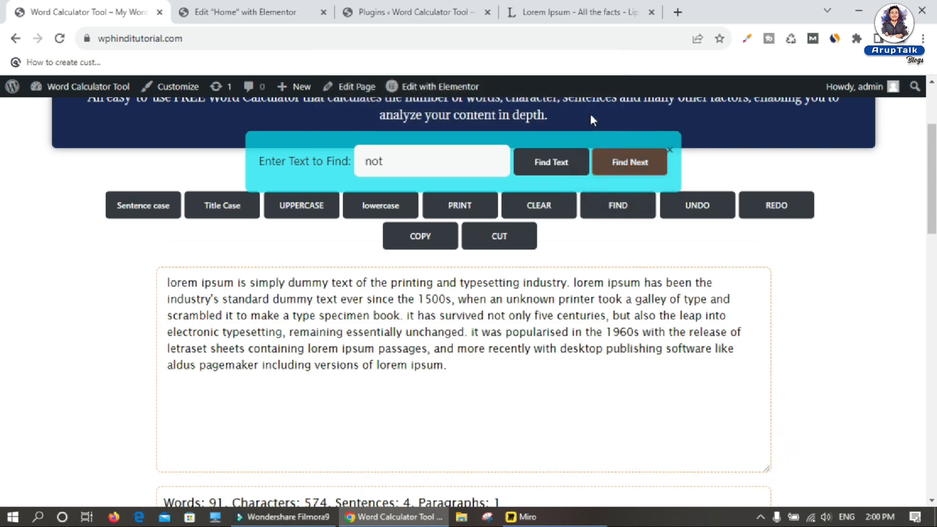
click(669, 152)
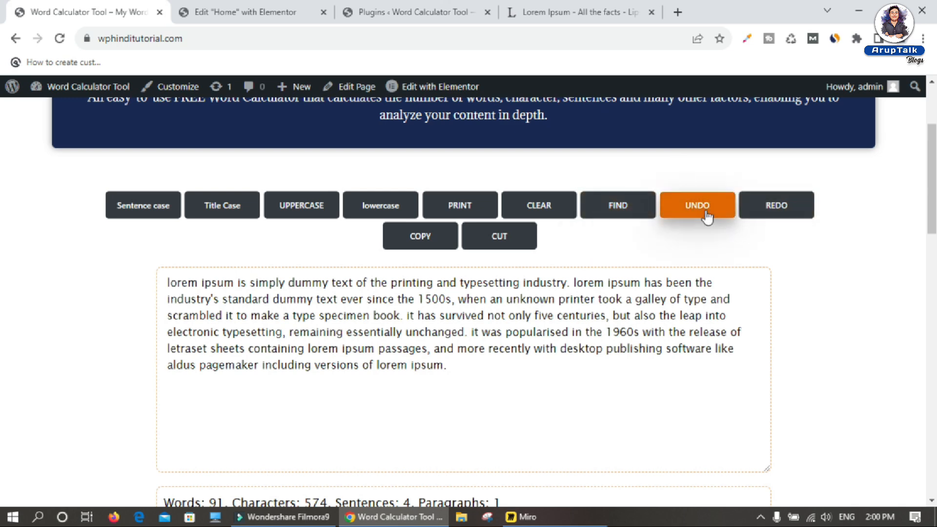
- Delete the final word "ipsum." from the text and restore it with the tool's Undo option
click(517, 379)
key(BackSpace)
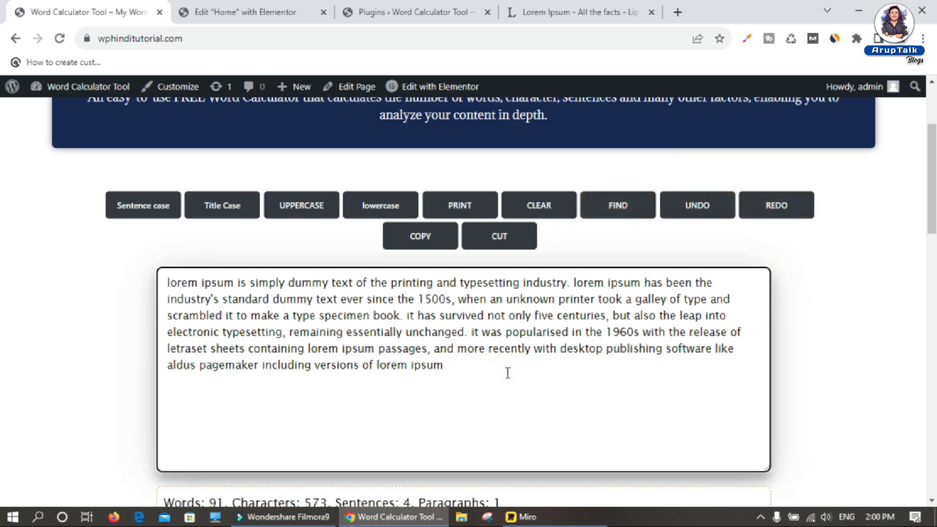
key(BackSpace)
key(BackSpace)
key(BackSpace)
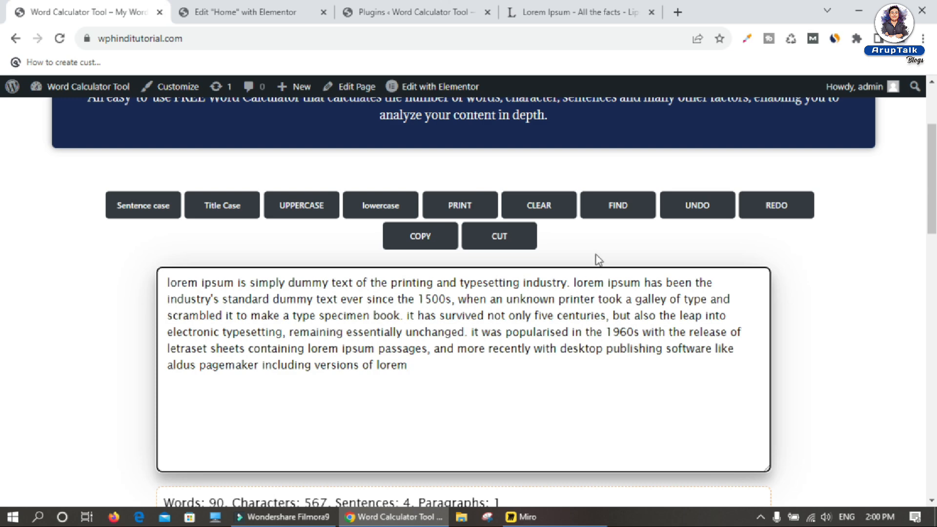
click(699, 210)
click(701, 213)
click(701, 213)
click(701, 214)
click(700, 213)
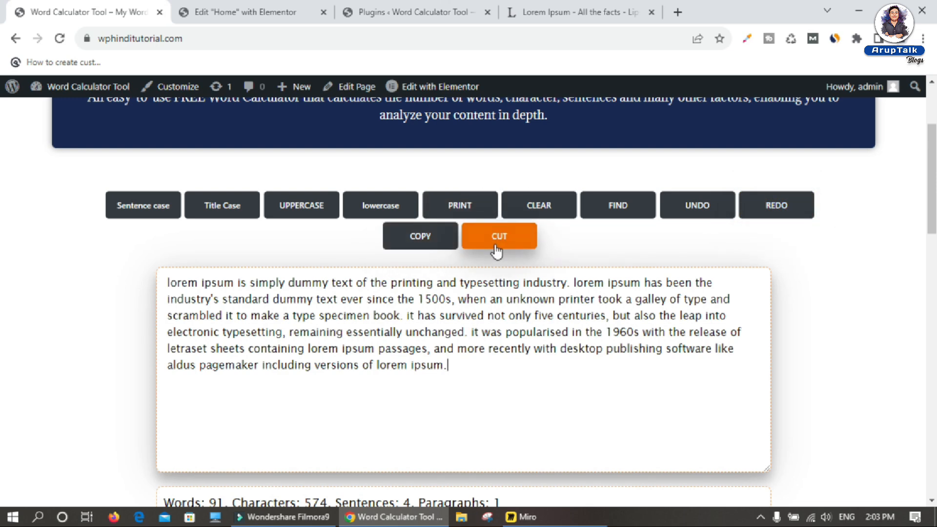
- Copy the passage "d in the 1960s with the release of letraset sheets contai" with the tool and paste it two lines below the paragraph
drag(281, 348, 564, 334)
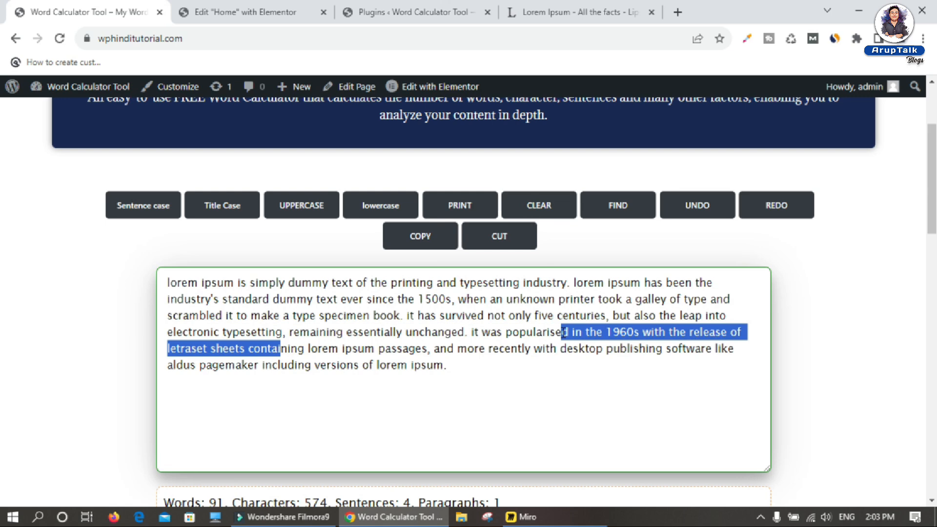
click(418, 238)
click(476, 368)
key(Return)
key(Return)
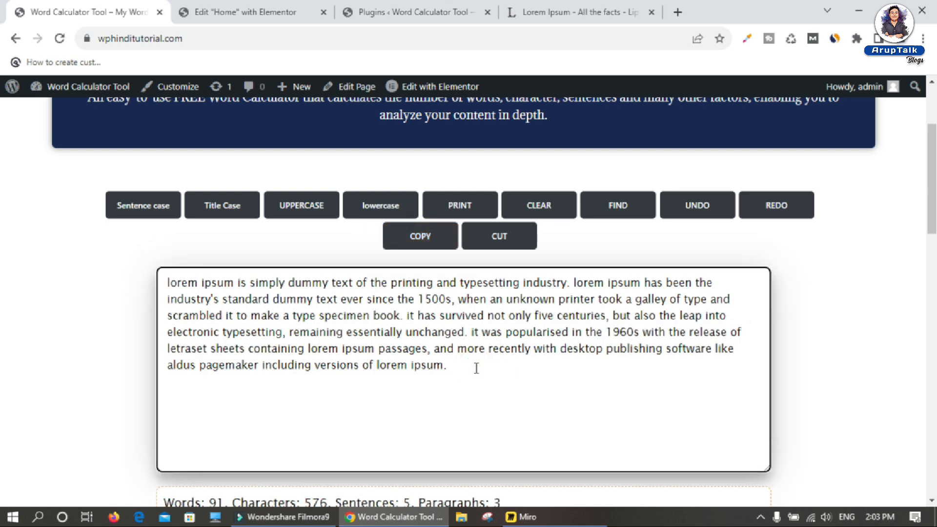
key(ctrl+v)
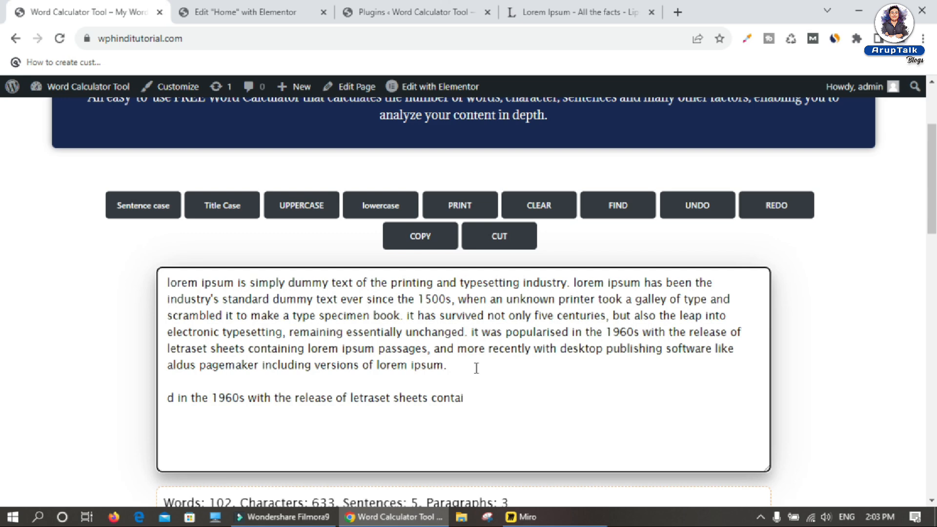
- Copy the entire text with the tool's Copy option and paste it below the existing content after a blank line
click(420, 239)
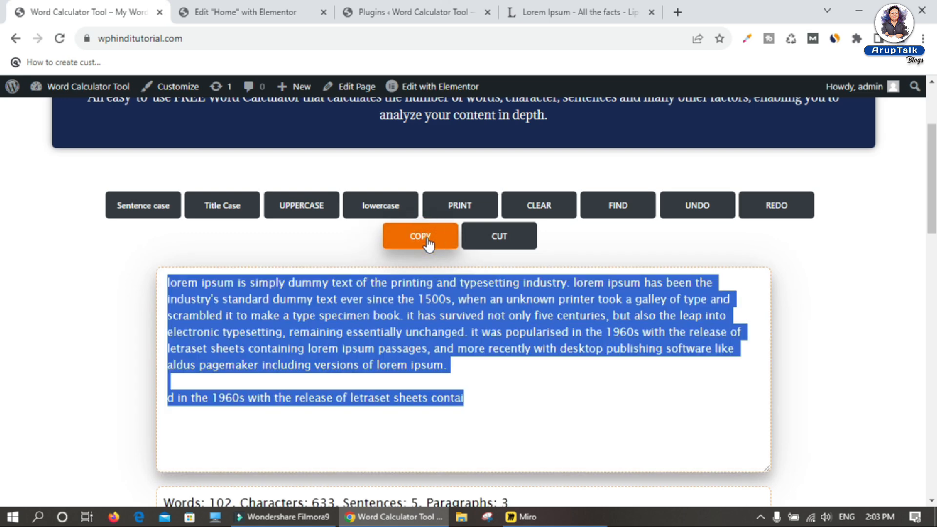
click(477, 402)
key(Return)
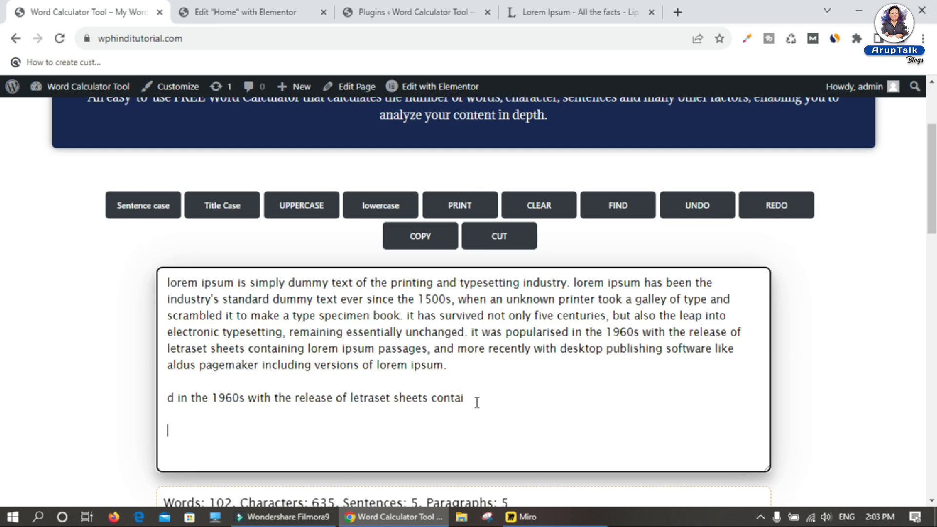
key(ctrl+v)
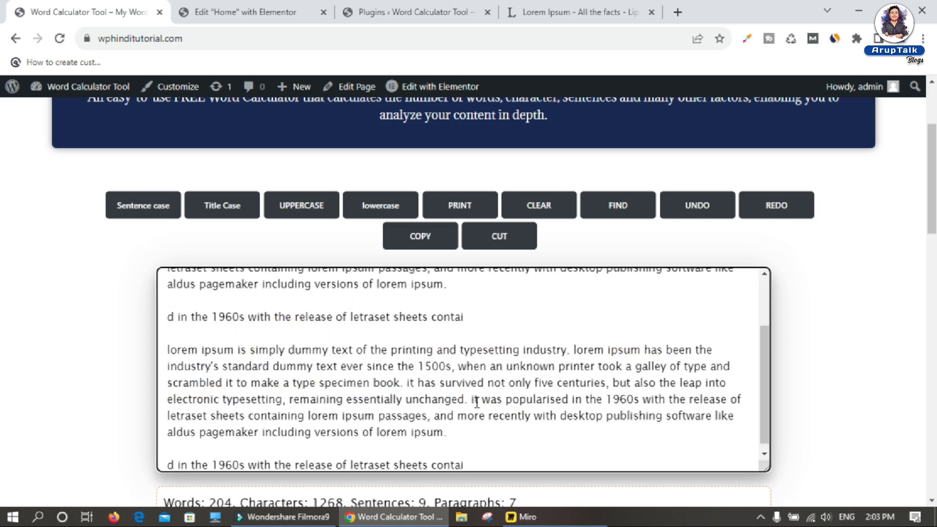
- Cut "simply dummy text of the printing and typesetting industry. lorem ipsum ha" from the second paragraph copy and paste it on a new last line
drag(251, 351, 655, 345)
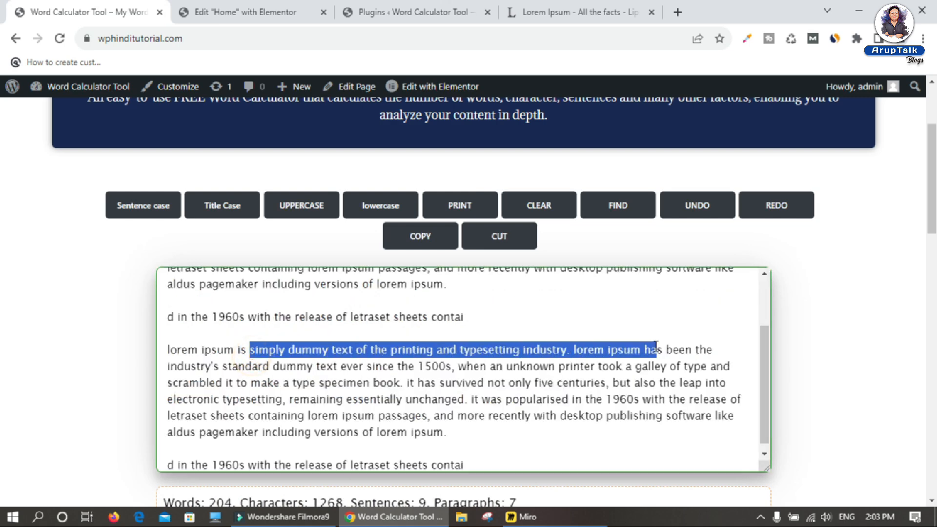
click(498, 239)
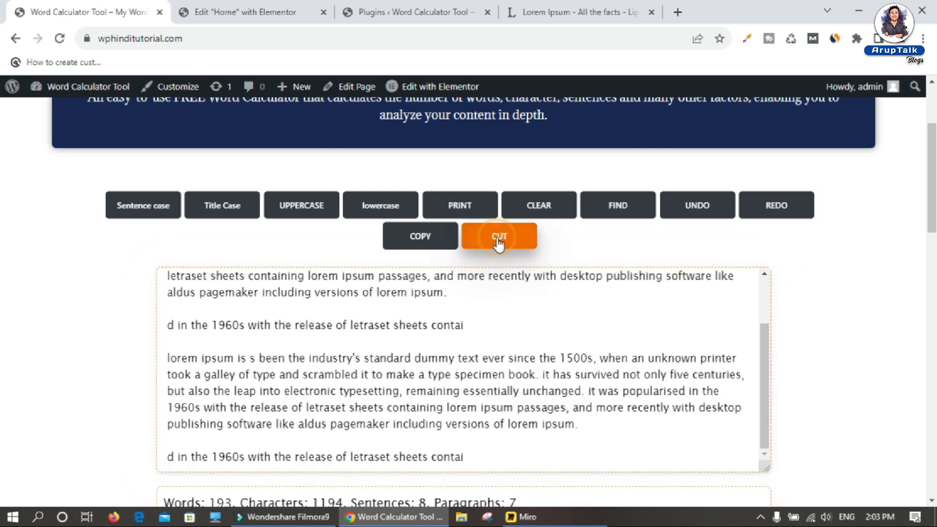
click(485, 456)
key(Return)
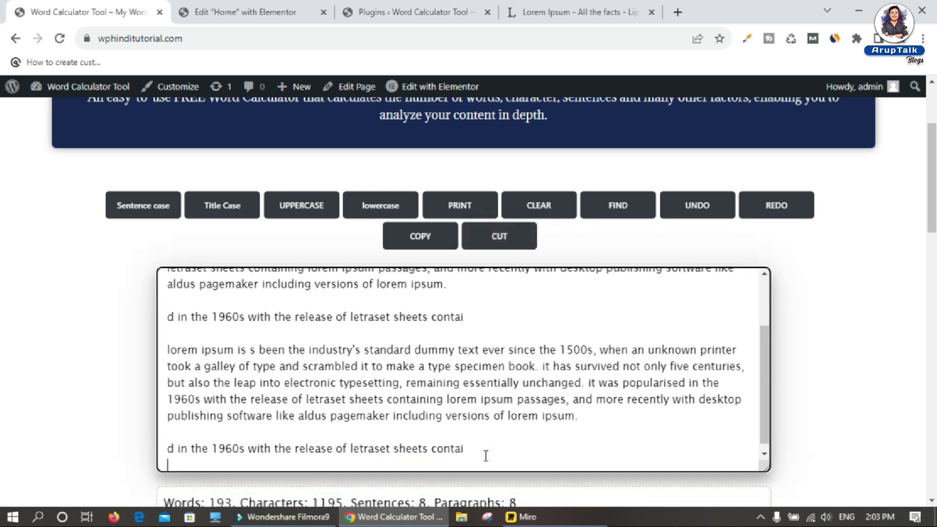
key(ctrl+v)
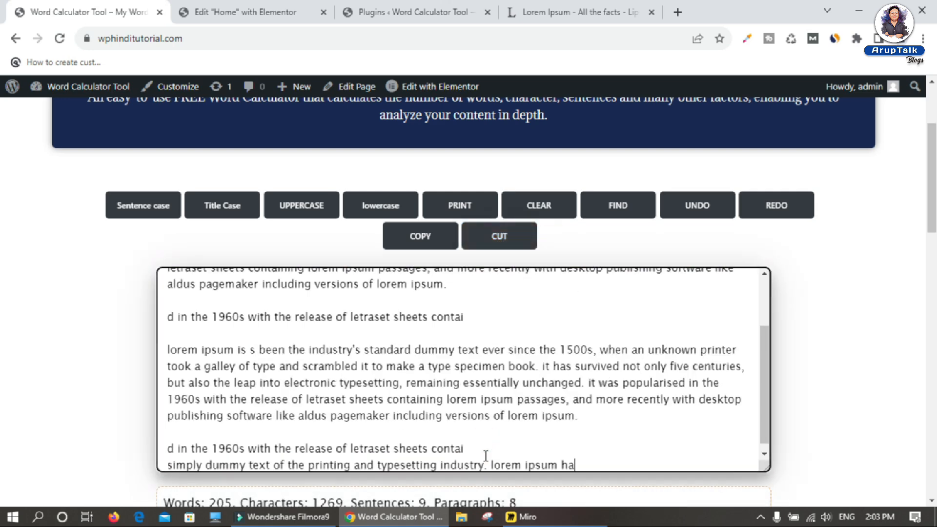
- Cut the whole text with the tool and paste it back, and empty the text box with the Clear option
click(499, 244)
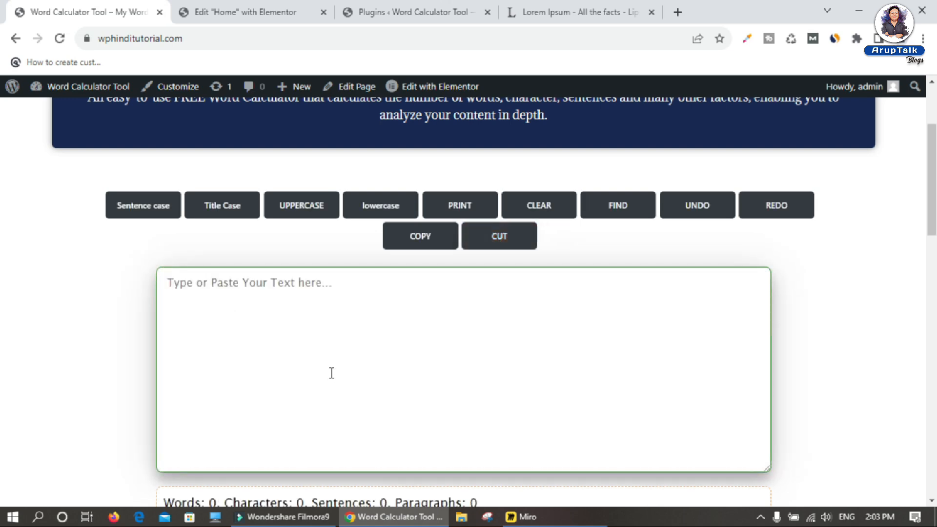
key(ctrl+v)
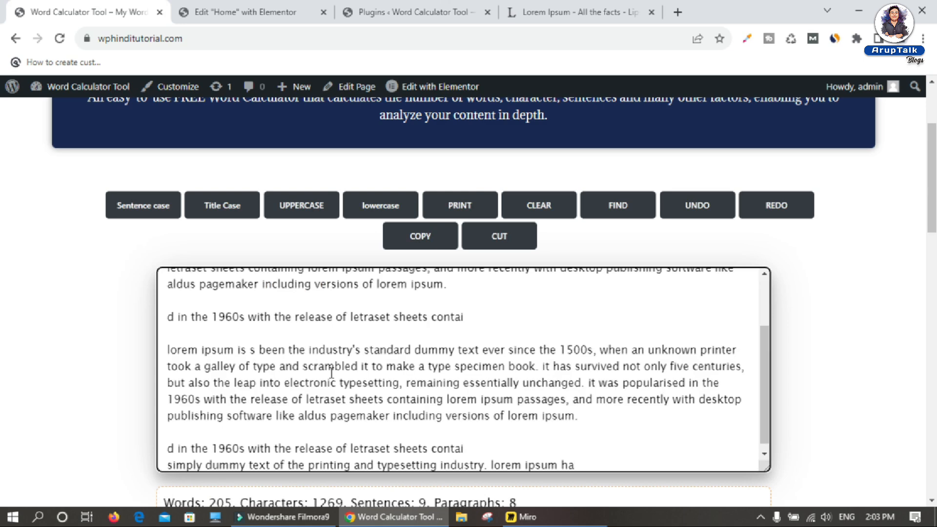
click(541, 206)
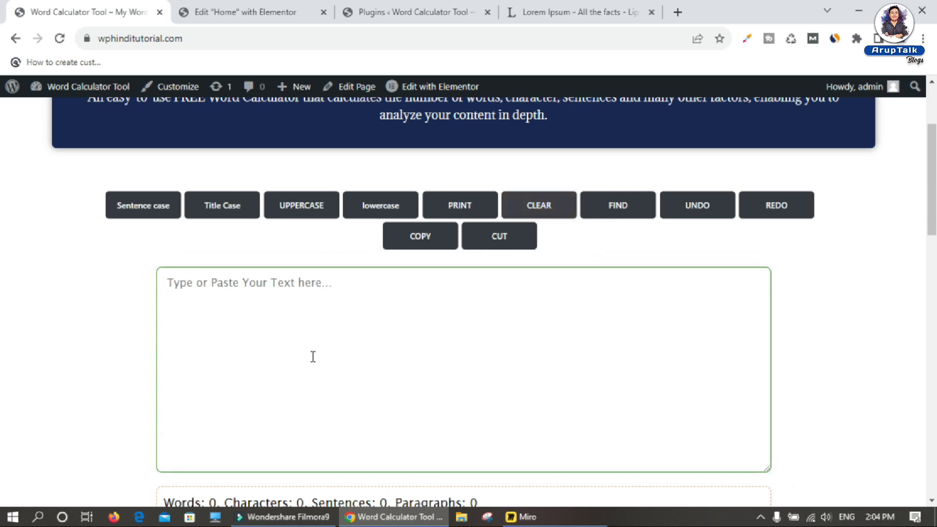
- Examine the summary counts, Detail Information table and Keyword Density section after clearing the text
click(4, 172)
scroll(3, 195, down, 1)
scroll(3, 200, down, 7)
scroll(3, 256, up, 4)
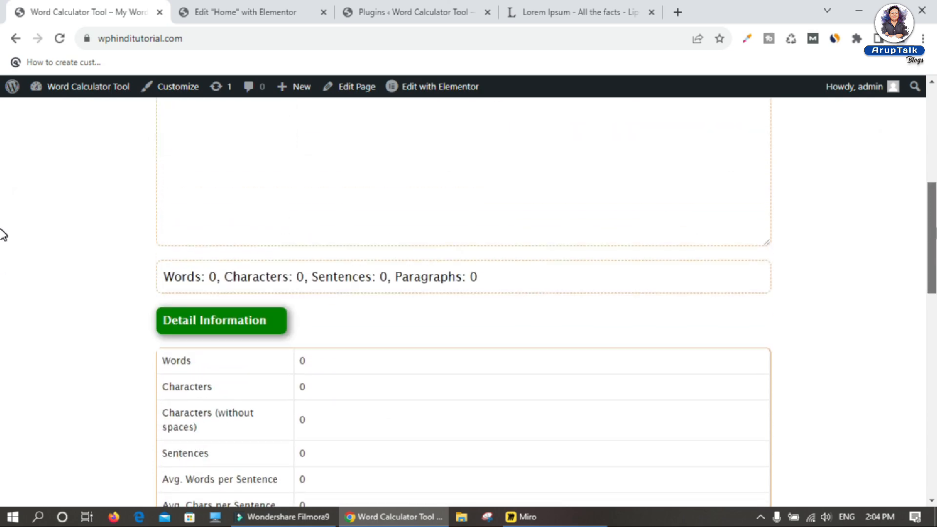
scroll(3, 229, up, 1)
scroll(2, 226, up, 4)
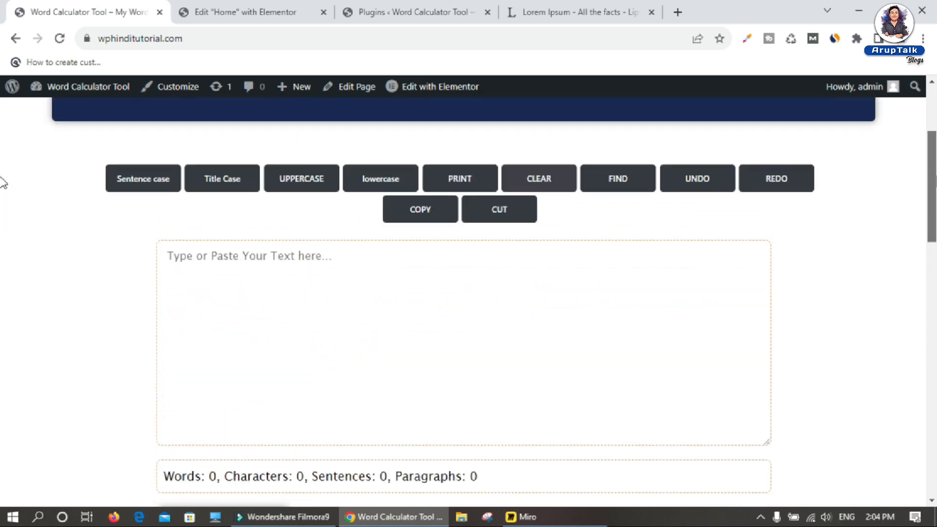
click(337, 350)
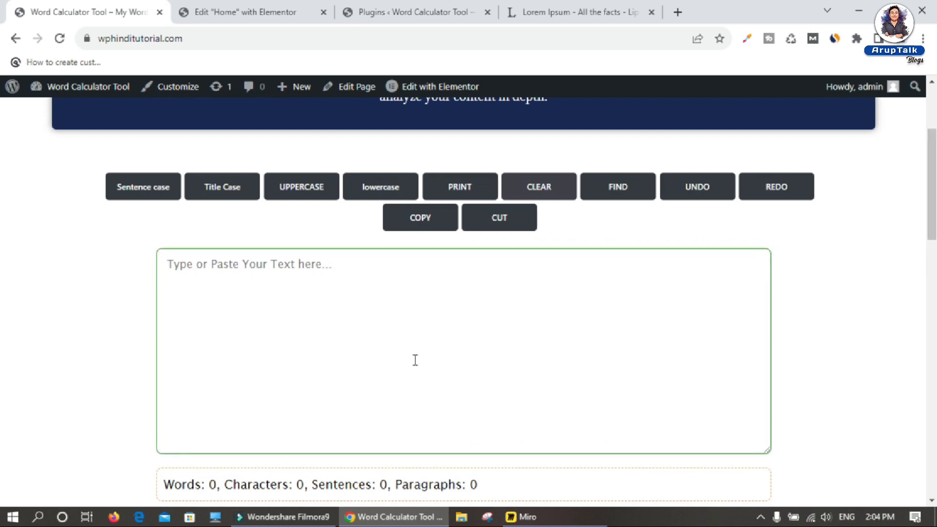
scroll(415, 360, up, 4)
scroll(4, 322, down, 16)
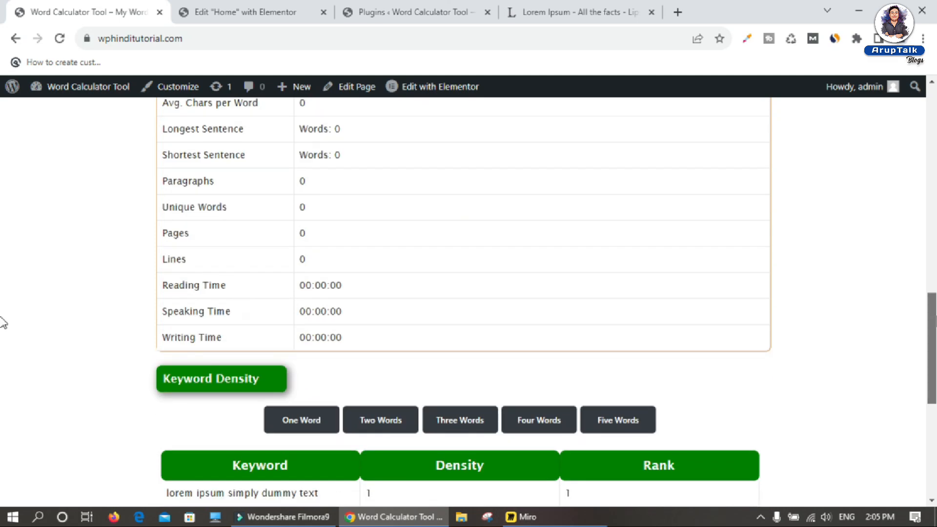
scroll(2, 322, down, 4)
scroll(2, 341, up, 15)
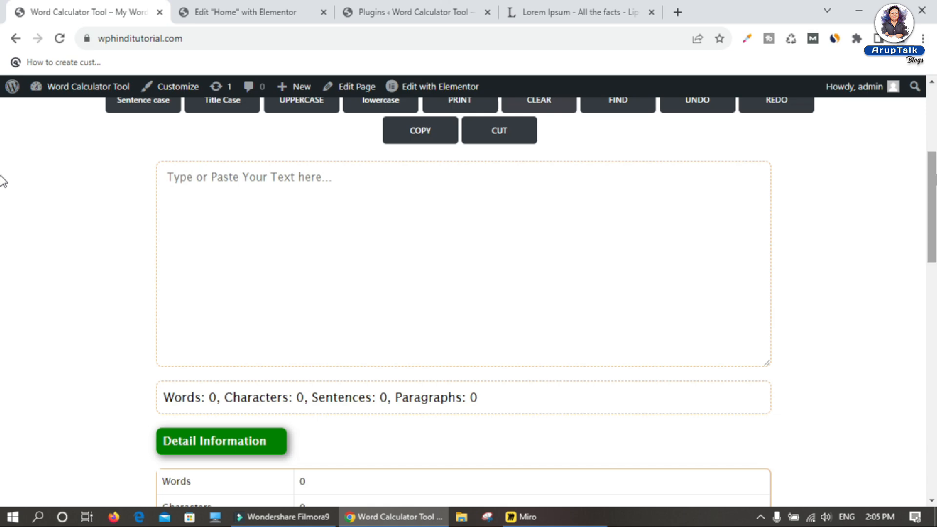
- Switch to Miro to check the Word Counter Tool Website plan and return to the live tool's text box in Chrome
click(596, 522)
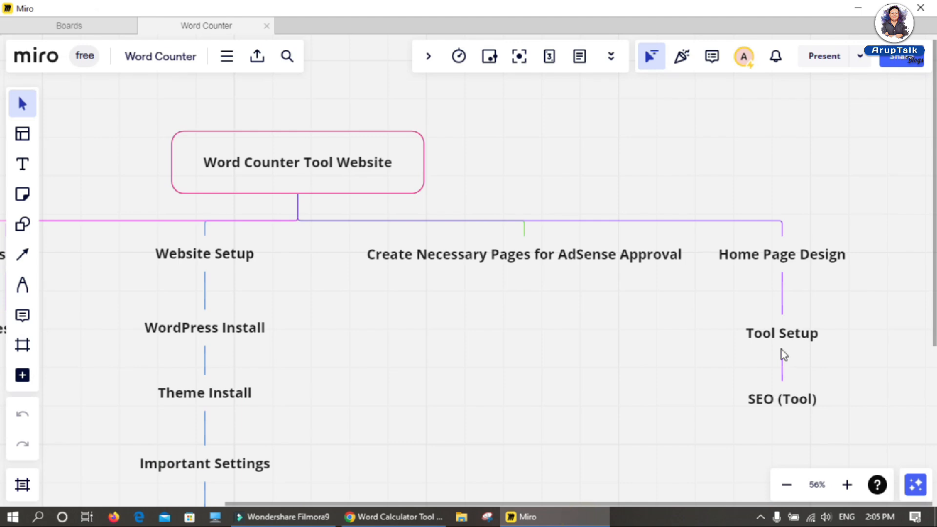
click(848, 13)
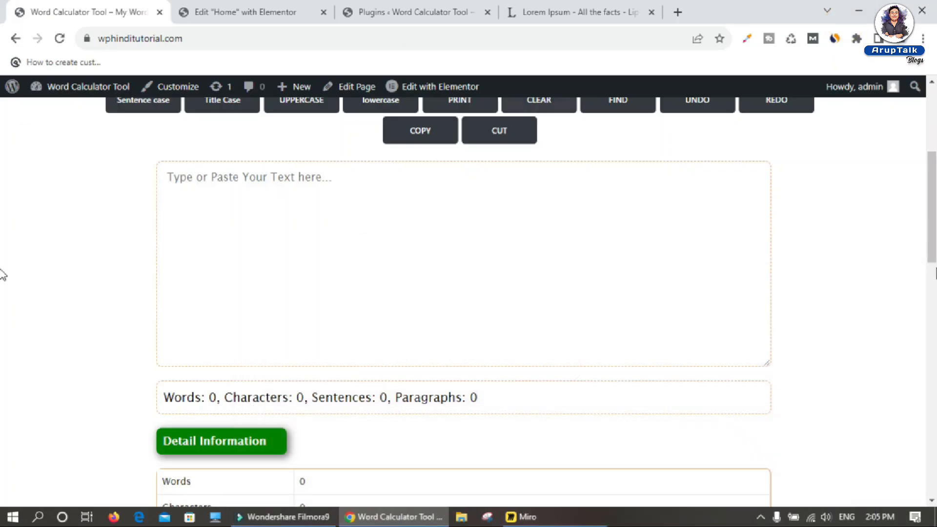
scroll(2, 236, up, 2)
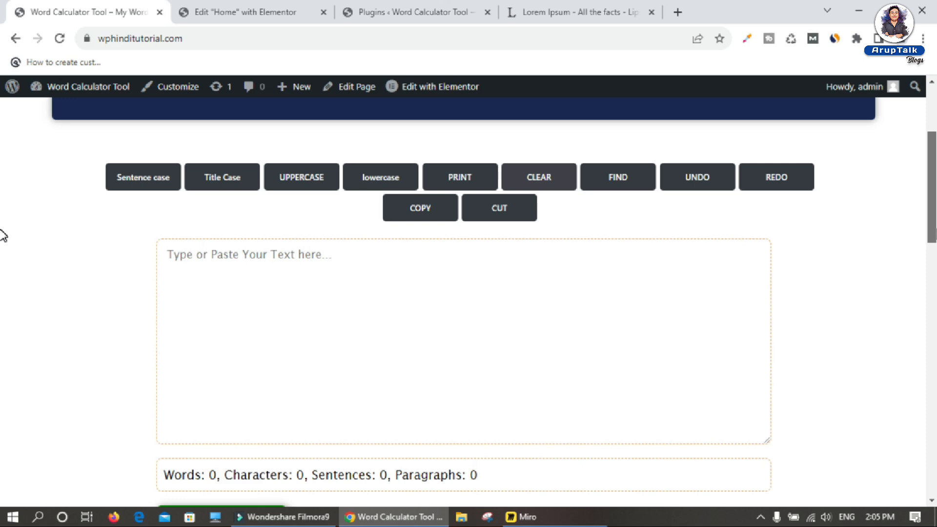
click(426, 279)
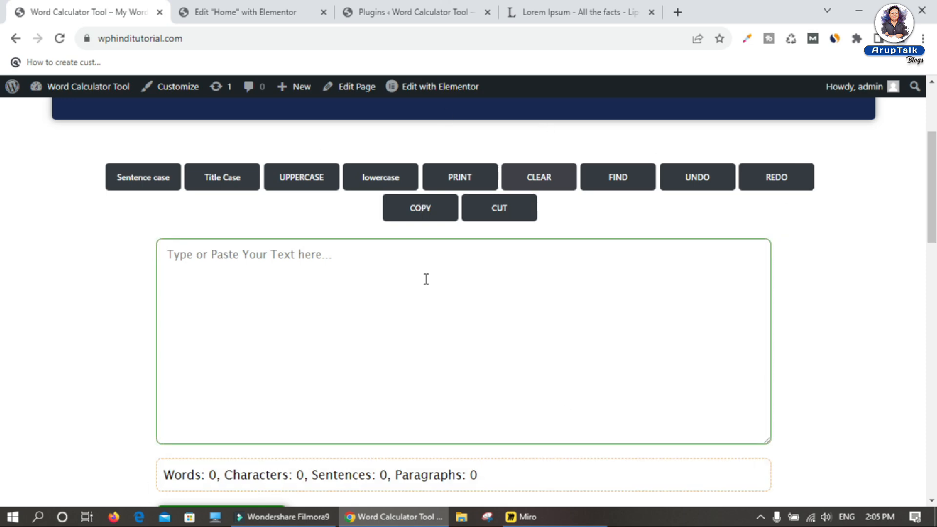
- Look over the live tool page from the empty text box through the keyword density table to the footer
scroll(2, 239, down, 8)
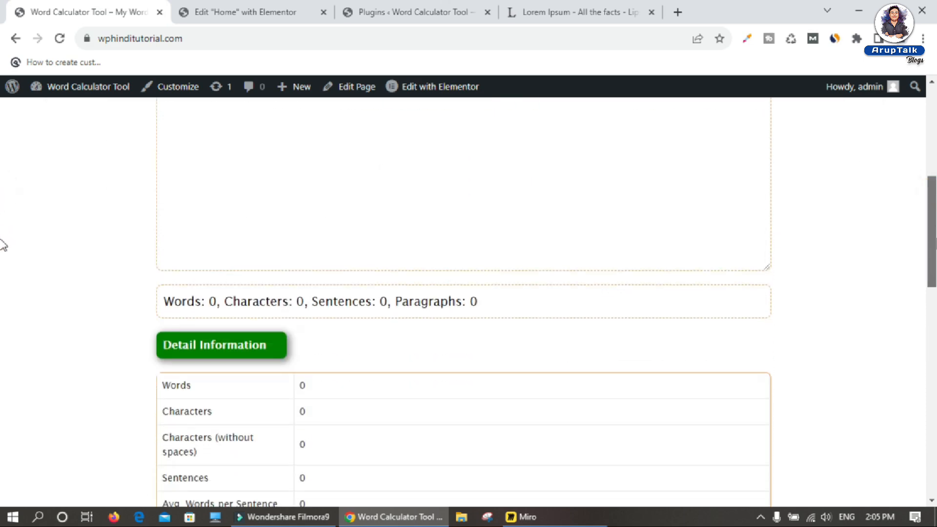
scroll(3, 366, down, 10)
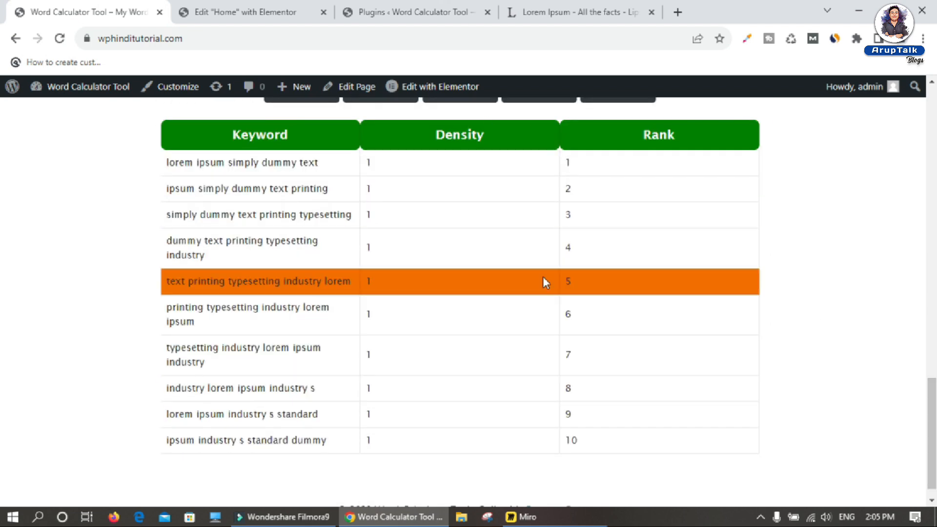
scroll(570, 344, down, 1)
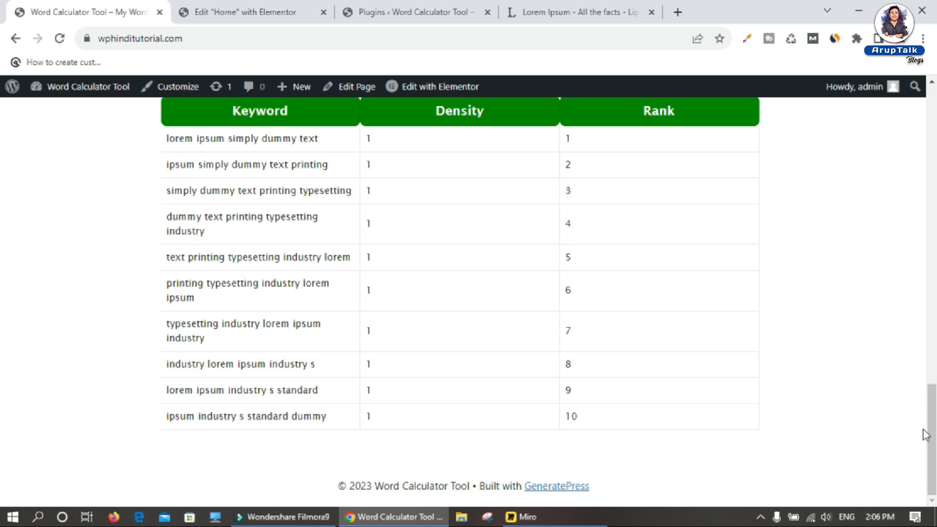
scroll(3, 255, up, 10)
scroll(2, 255, up, 10)
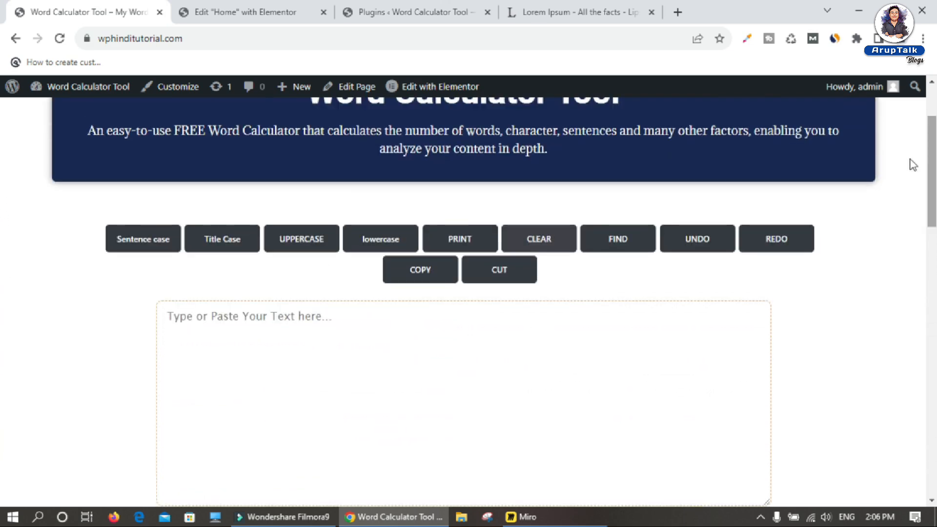
- Open ChatGPT in the browser tab that holds the Lorem Ipsum site
click(561, 12)
click(331, 32)
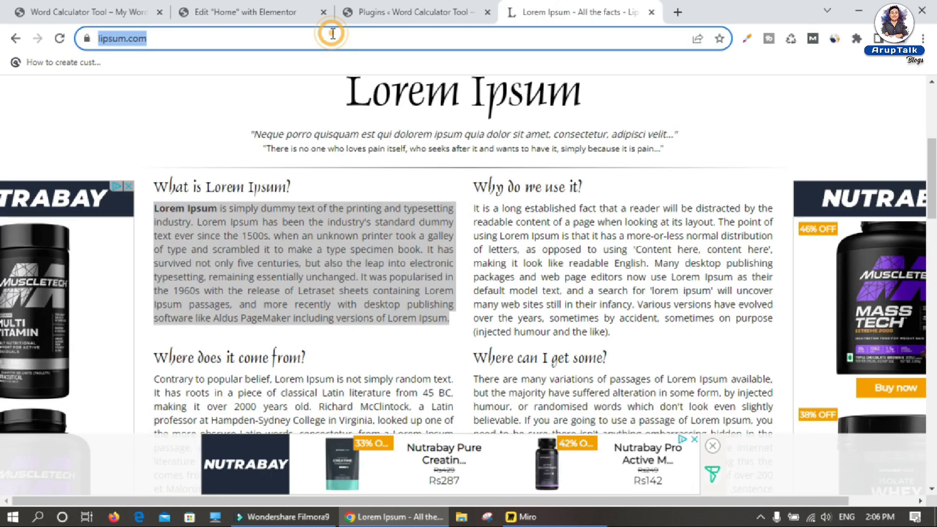
text(ch)
key(Return)
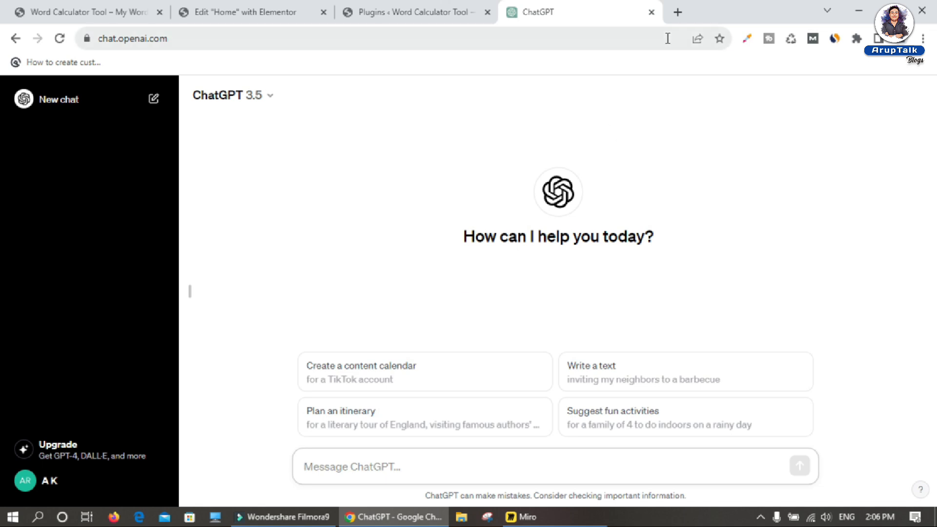
- Open the desktop document "Write a SEO friendly article for my Word Calculator Tool" in Word and review its topic and "minimum 800 words" requirement
click(857, 15)
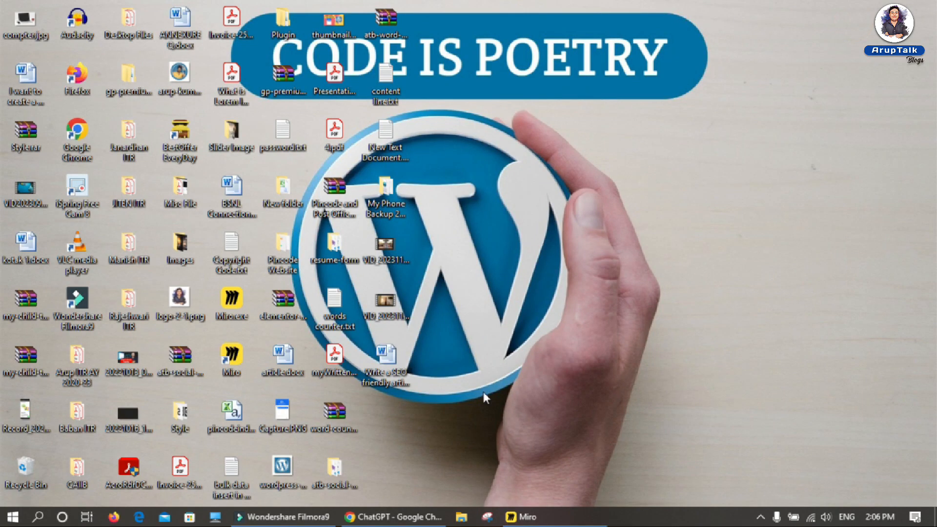
double_click(385, 368)
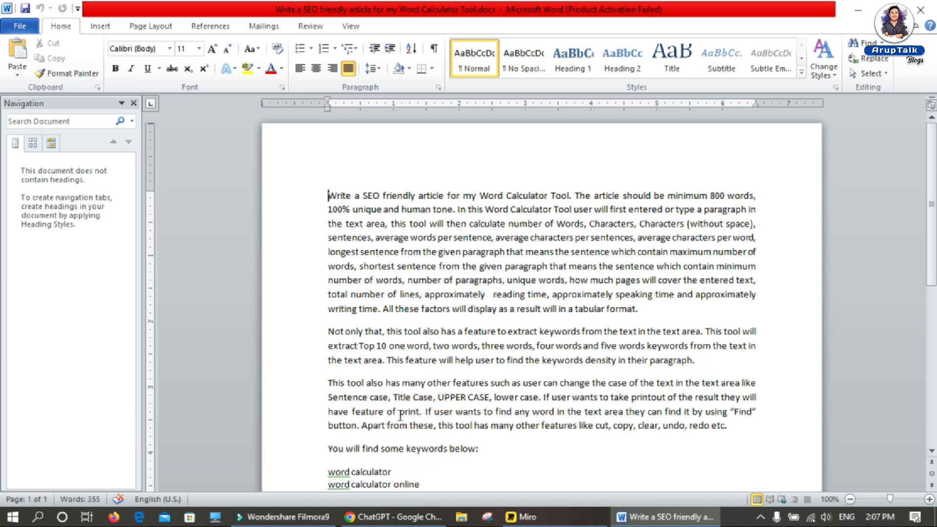
drag(362, 196, 573, 195)
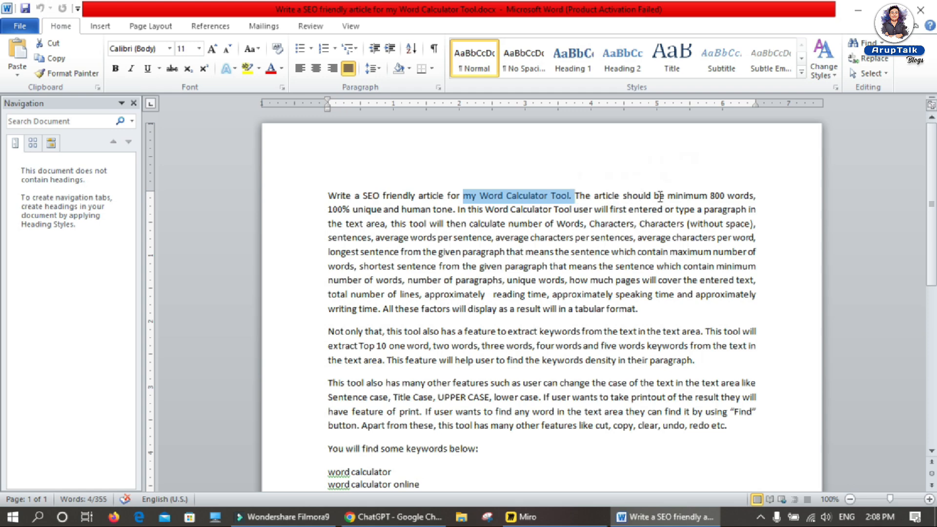
click(683, 194)
drag(691, 191, 743, 192)
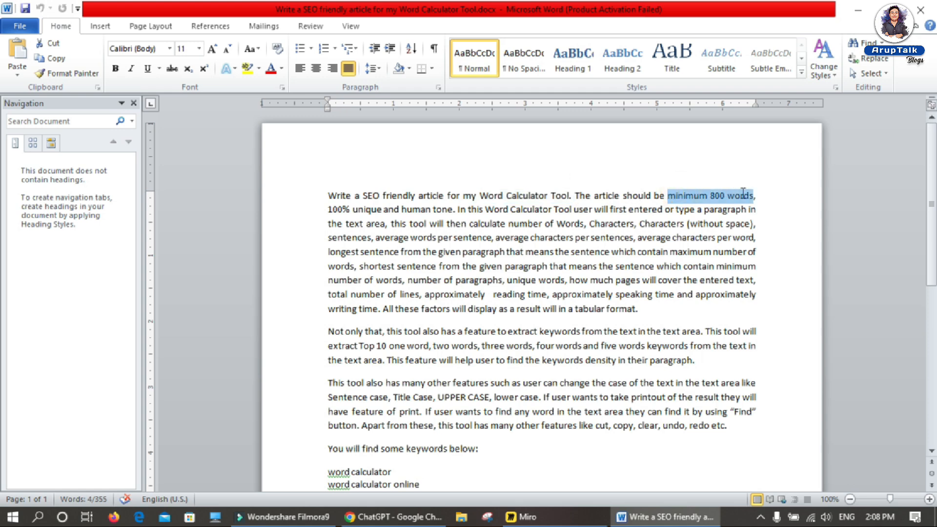
- Review the prompt's tool description paragraphs and its keyword list from "word calculator" to "best tool website"
drag(327, 210, 642, 310)
scroll(642, 311, down, 2)
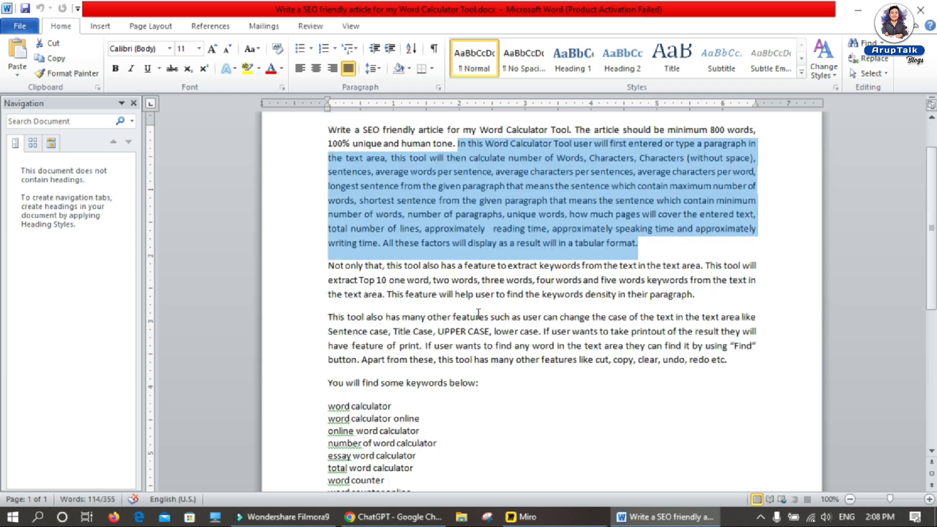
scroll(478, 314, down, 2)
scroll(364, 325, down, 3)
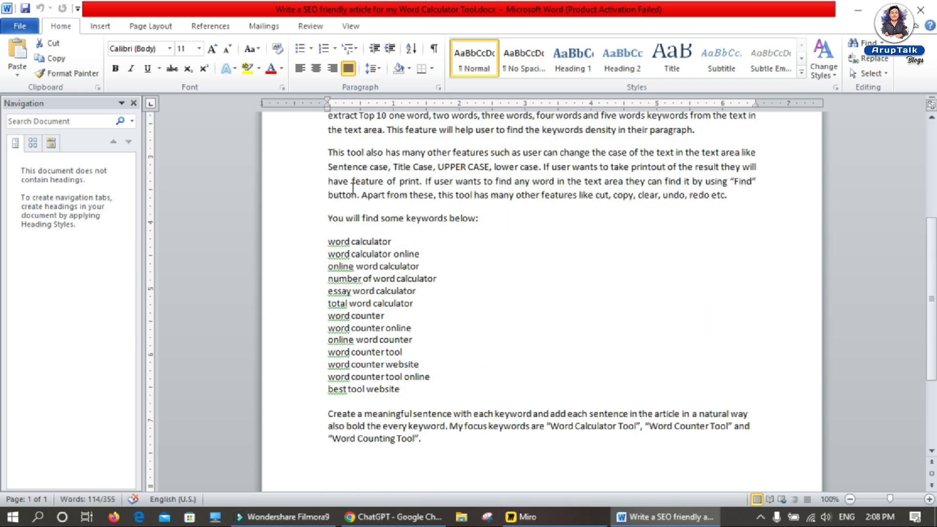
drag(326, 238, 439, 395)
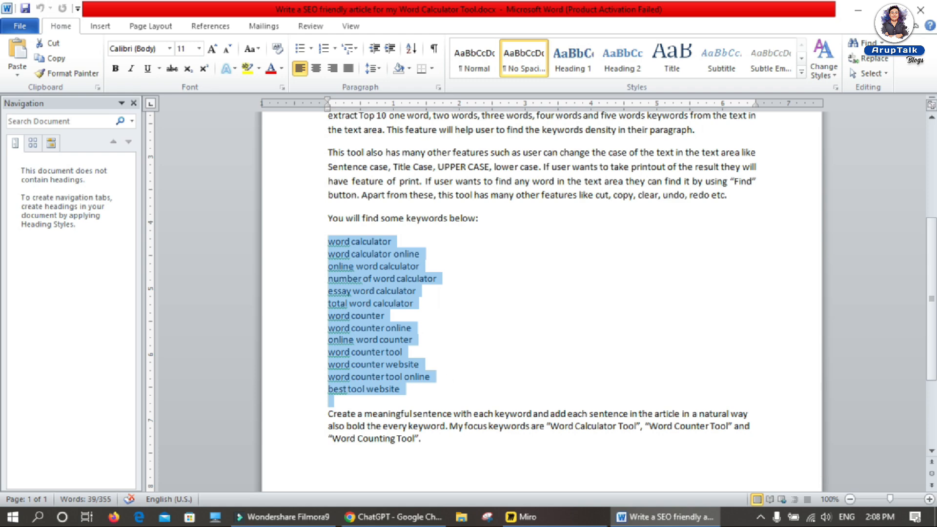
- Switch to Chrome and open the Ahrefs Free Keyword Generator in a new tab
click(393, 516)
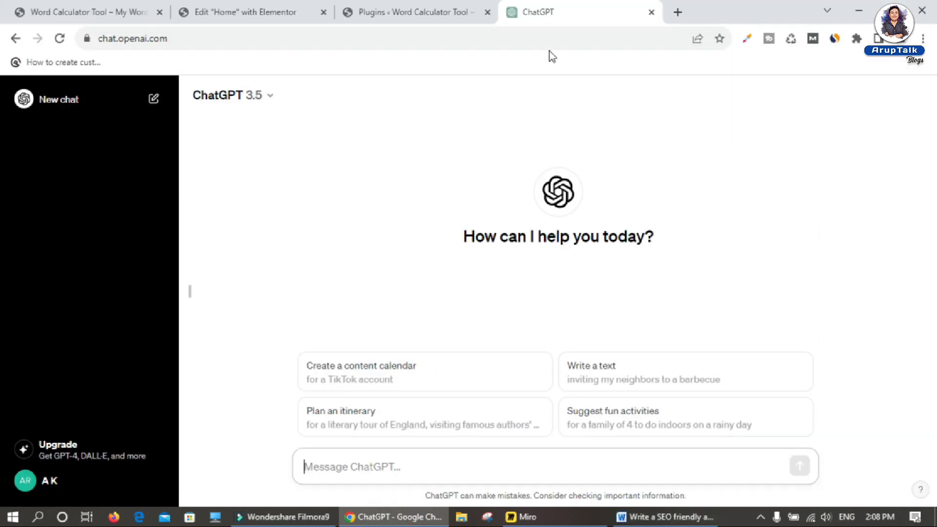
click(677, 12)
text(ah)
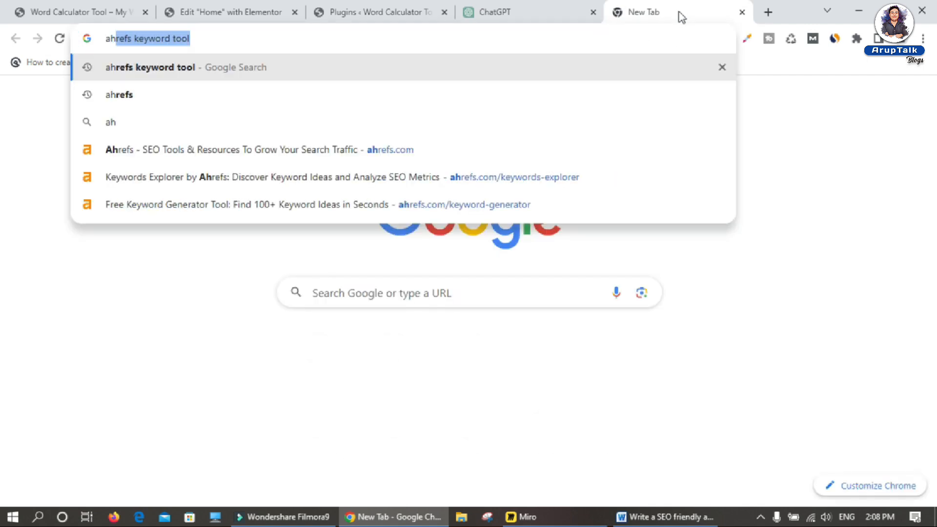
key(Return)
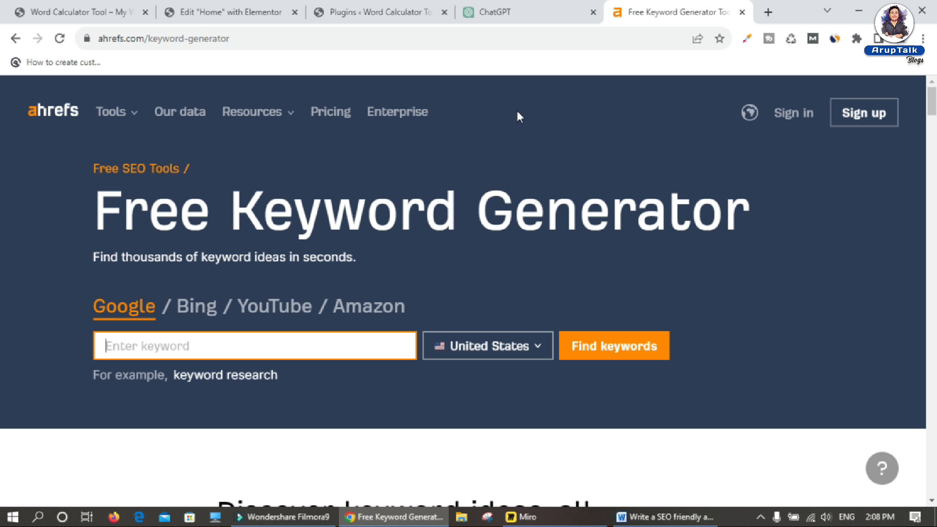
- Search Google for "word counter" and examine the related searches for keyword ideas
click(261, 38)
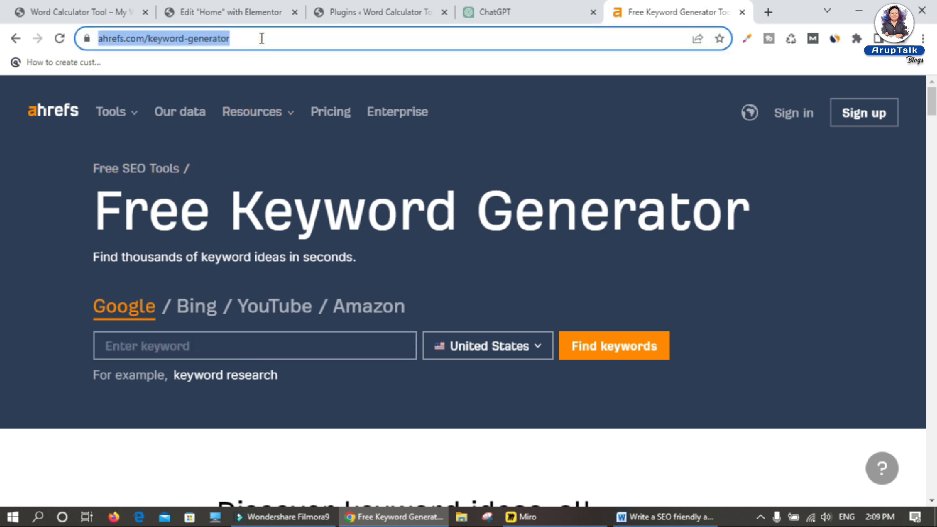
text(goo)
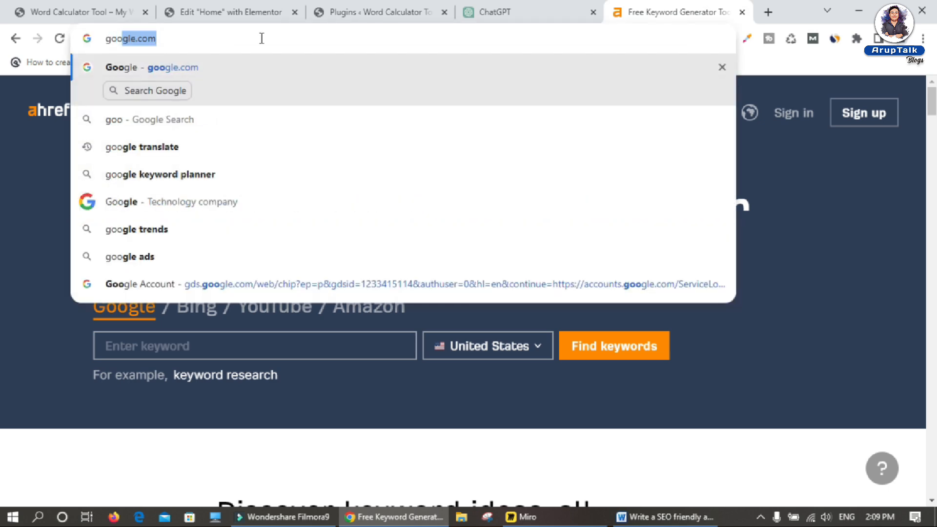
key(Return)
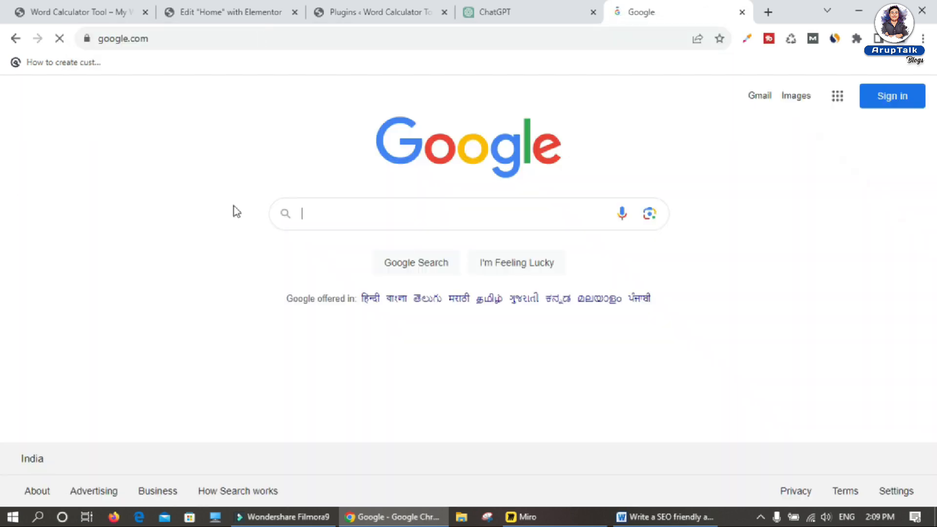
text(wor)
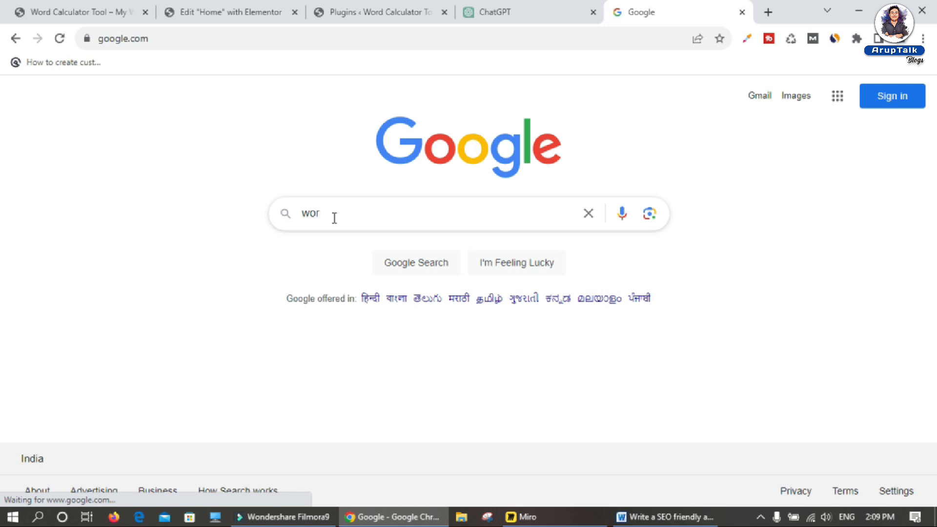
text(d counter)
key(Return)
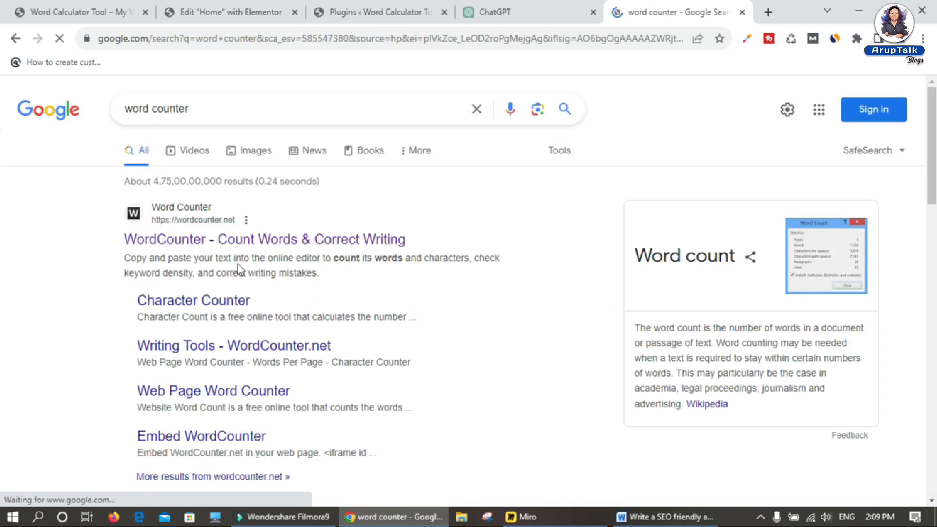
scroll(2, 220, down, 15)
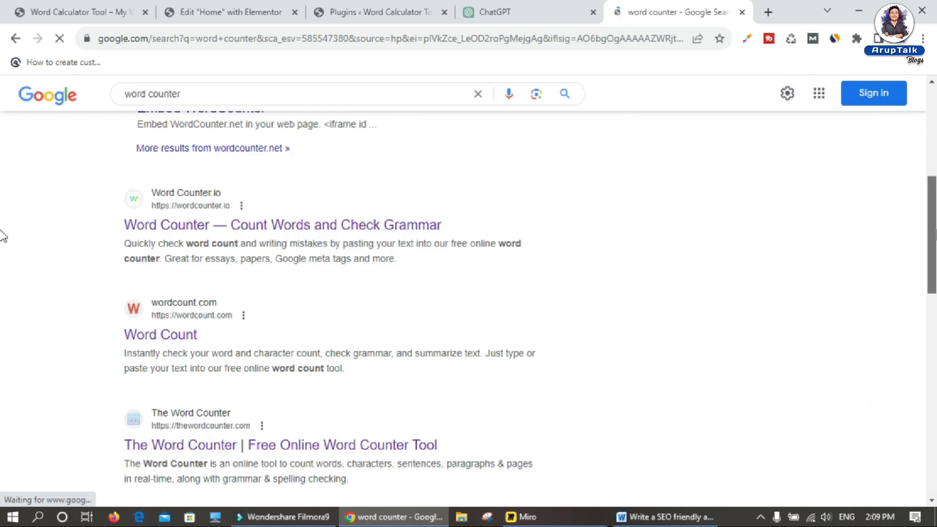
scroll(2, 329, down, 8)
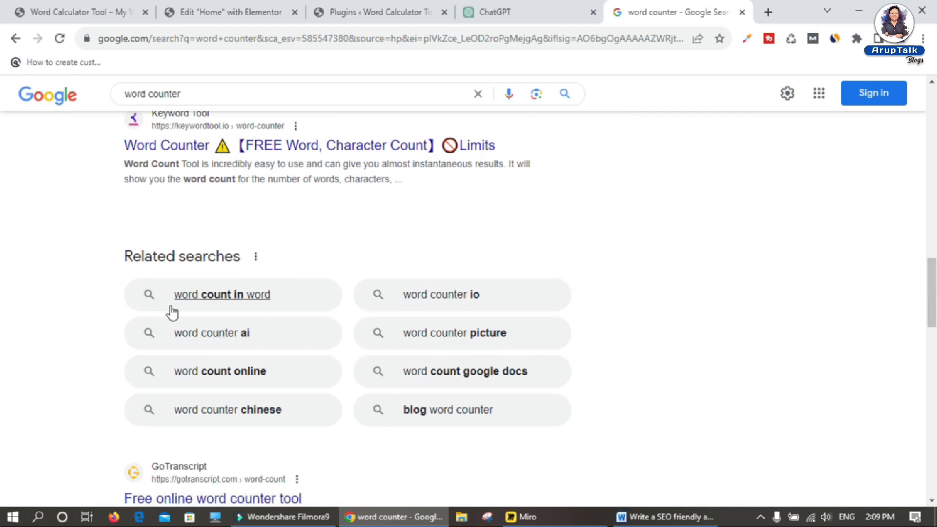
drag(279, 294, 236, 349)
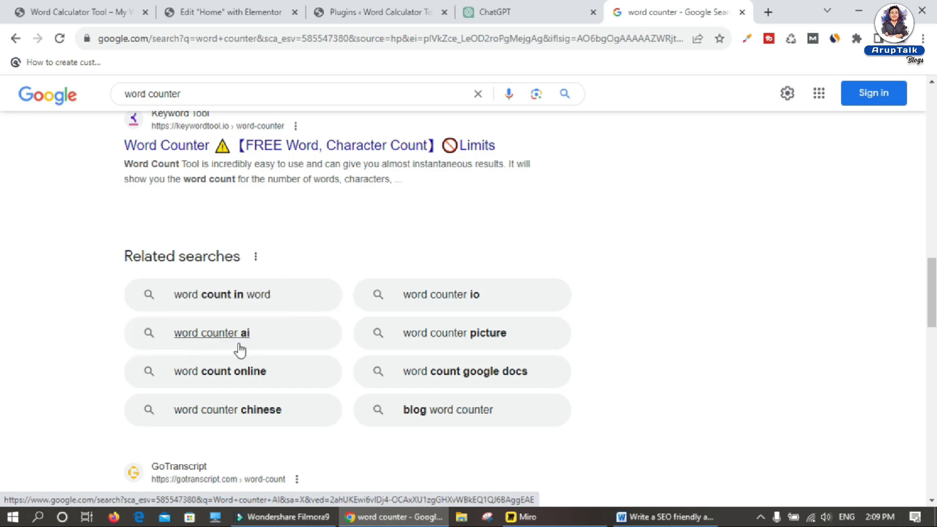
- Return to the Word document and review the keyword sentence instruction, individual keywords and the paragraphs above them
key(alt+Tab)
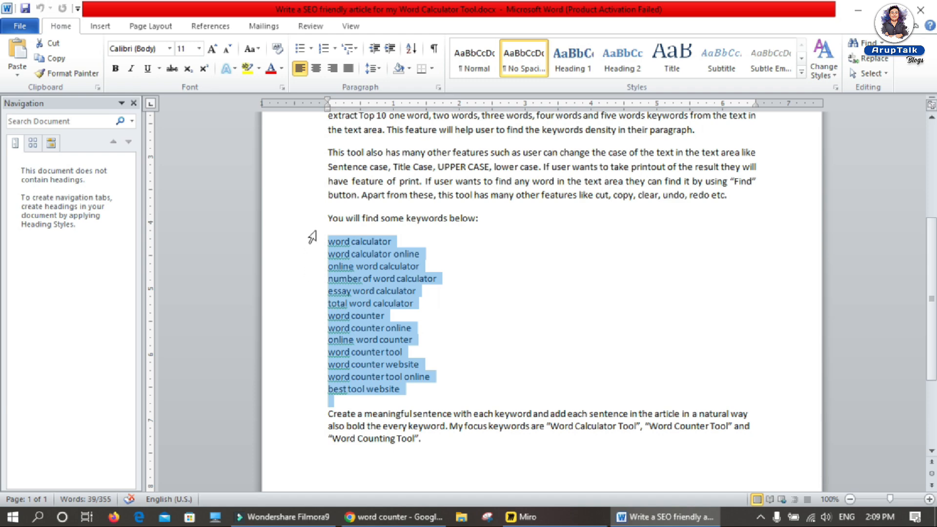
drag(412, 415, 328, 419)
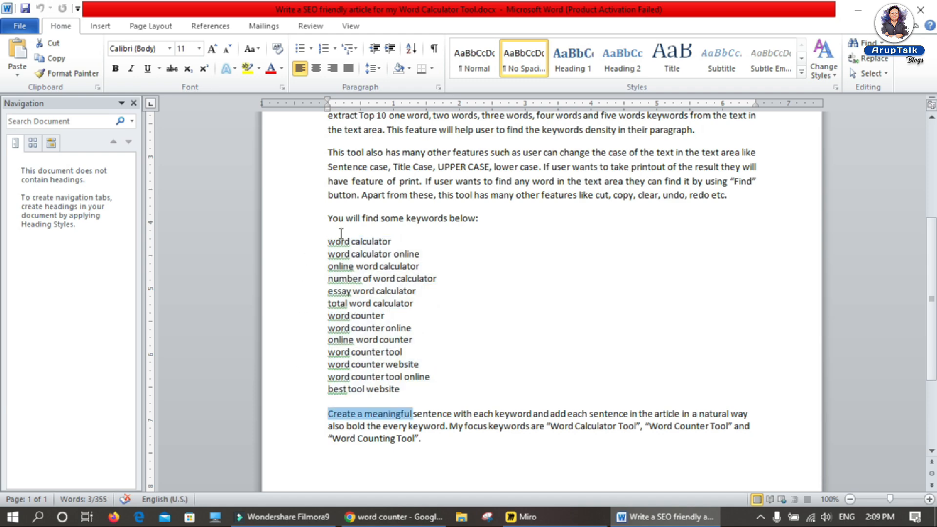
click(308, 244)
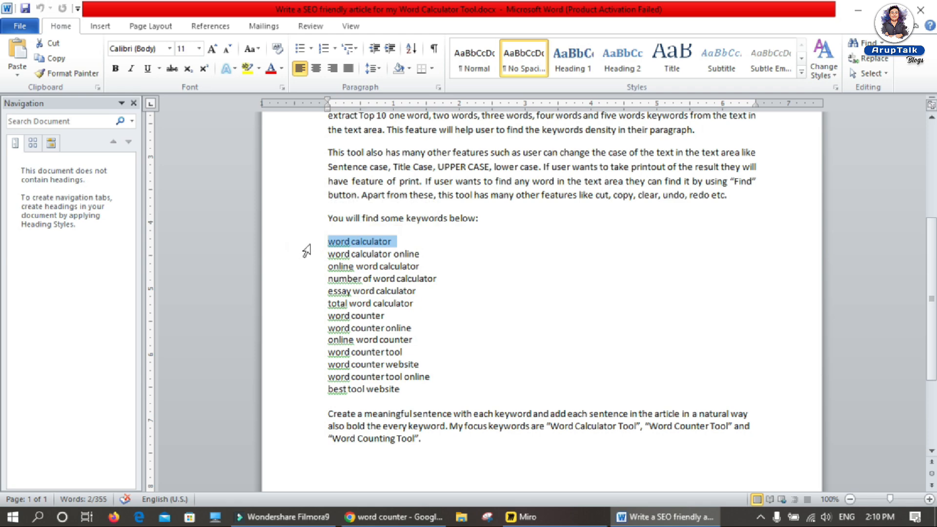
click(309, 254)
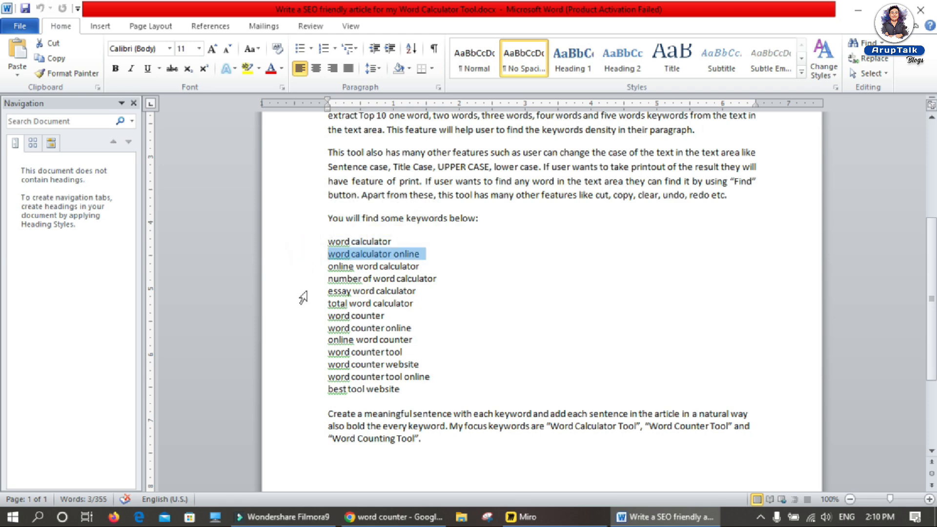
scroll(545, 302, up, 3)
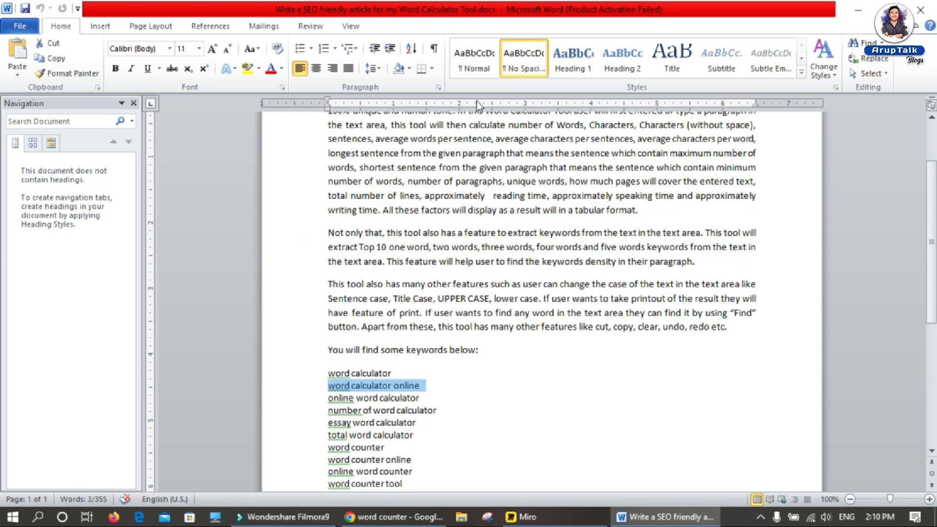
scroll(498, 387, down, 2)
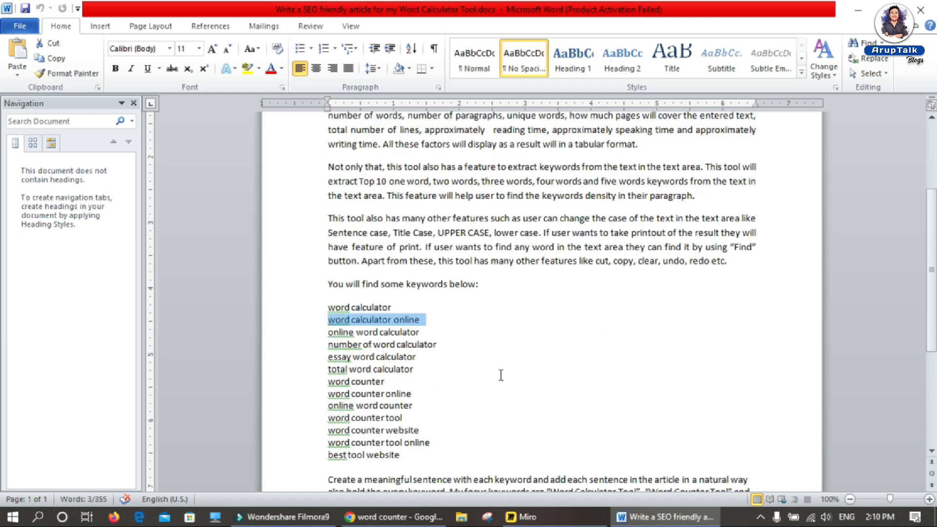
scroll(510, 363, up, 1)
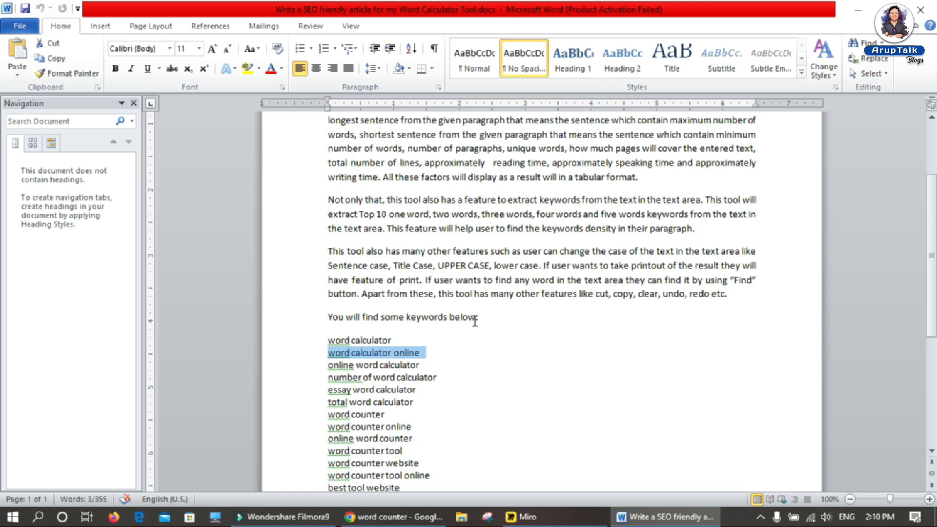
scroll(475, 322, up, 1)
- Copy the entire article prompt from the Word document and submit it as a message in ChatGPT
key(ctrl+a)
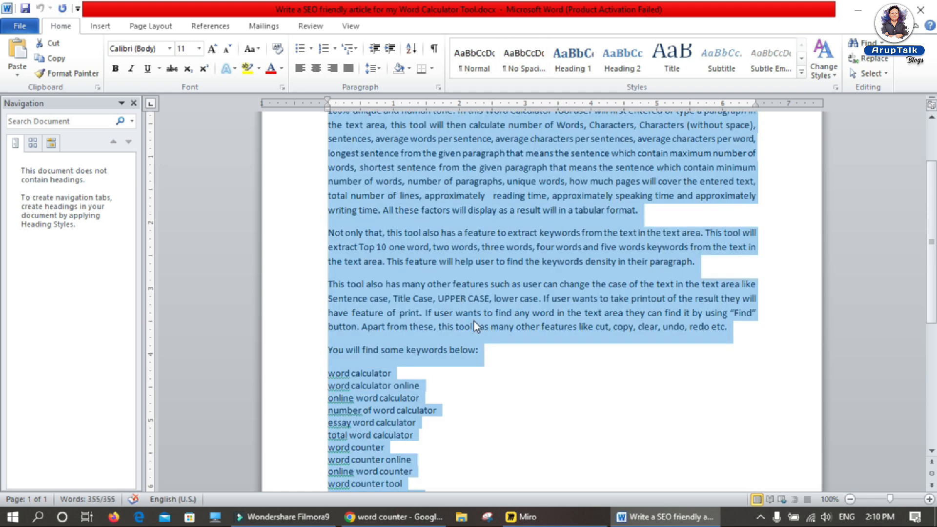
click(361, 516)
click(497, 12)
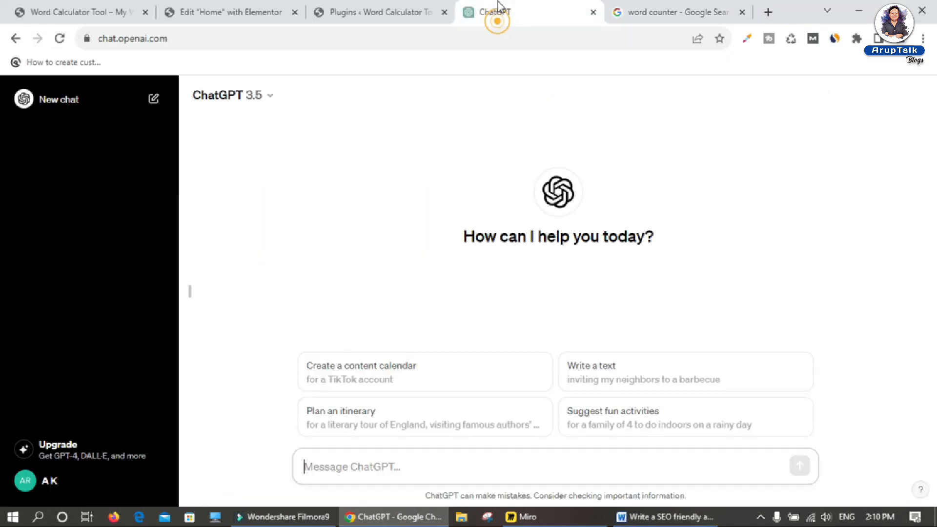
key(ctrl+v)
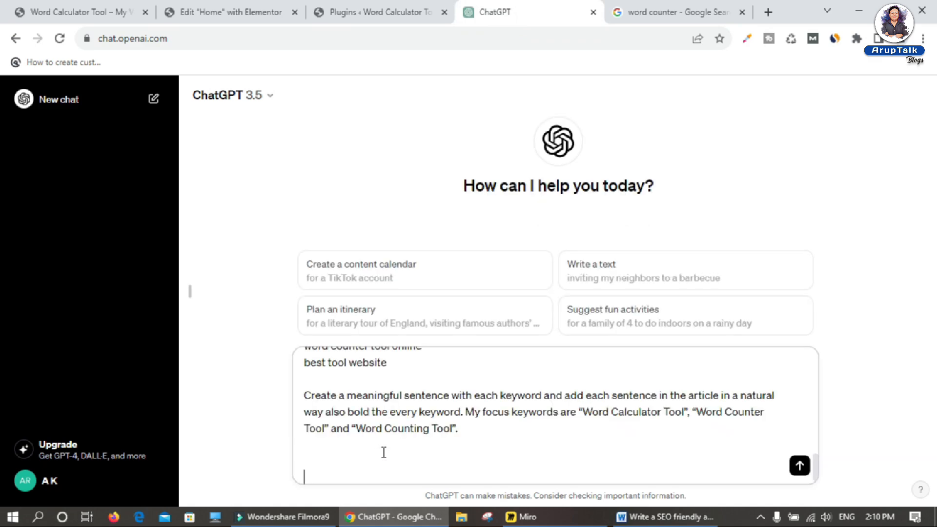
key(Return)
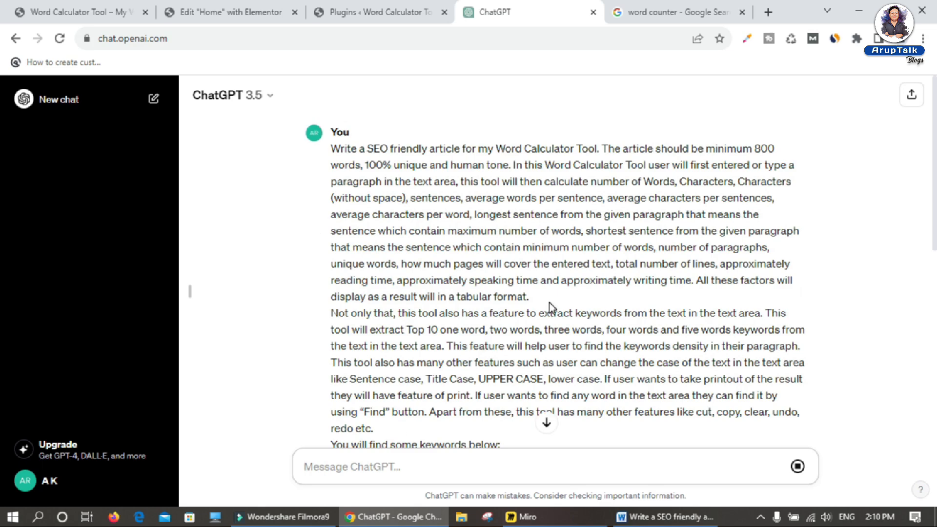
- Copy the full generated article in ChatGPT, from its title line through the closing paragraph
click(547, 421)
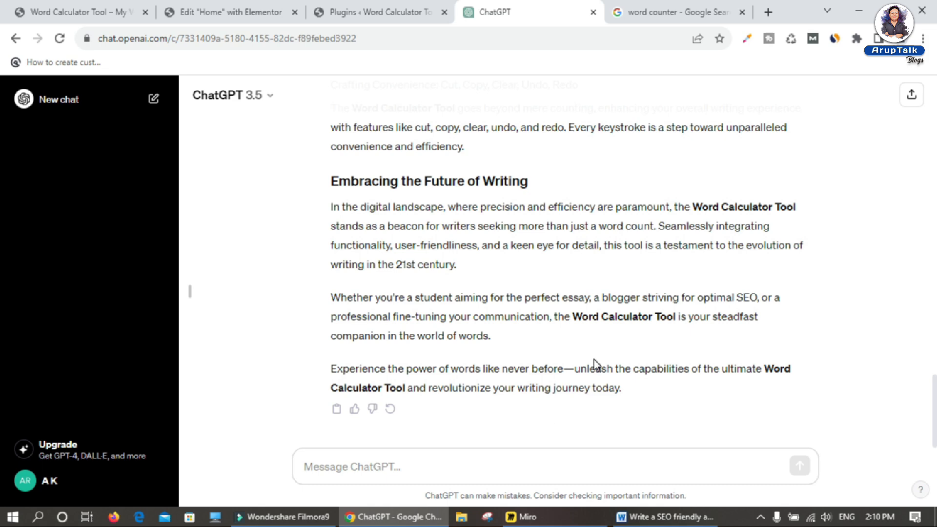
scroll(593, 359, up, 10)
scroll(595, 361, up, 12)
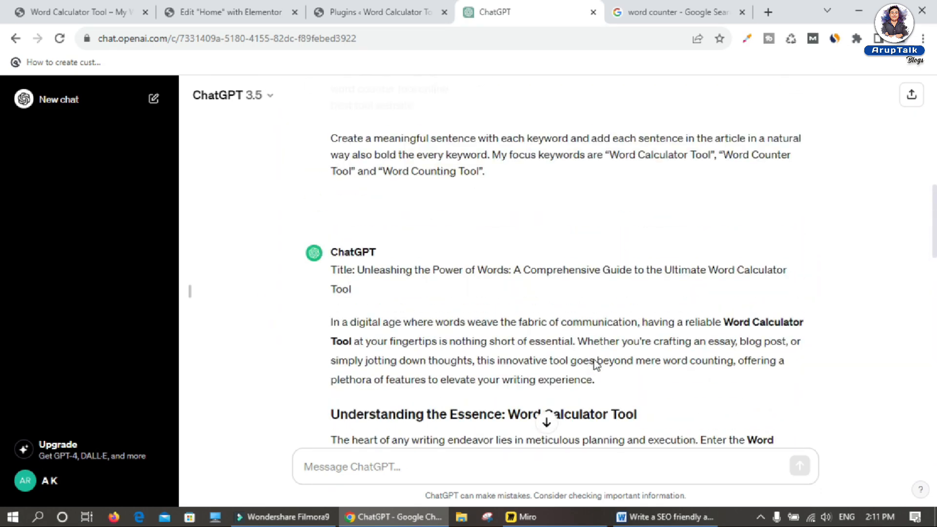
scroll(595, 361, down, 3)
drag(331, 271, 659, 394)
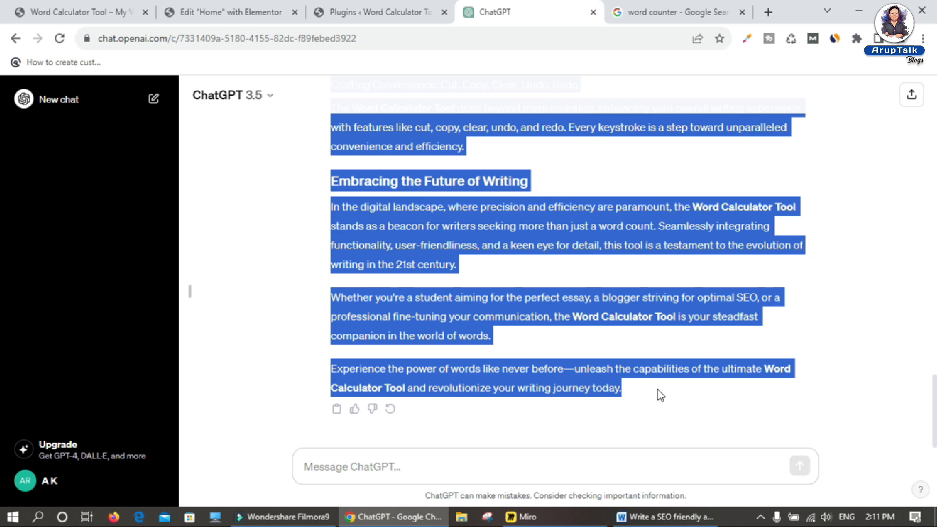
- Search Google for "dupicatechecker" in place of the word counter results and open the Duplichecker Plagiarism Checker site
click(674, 12)
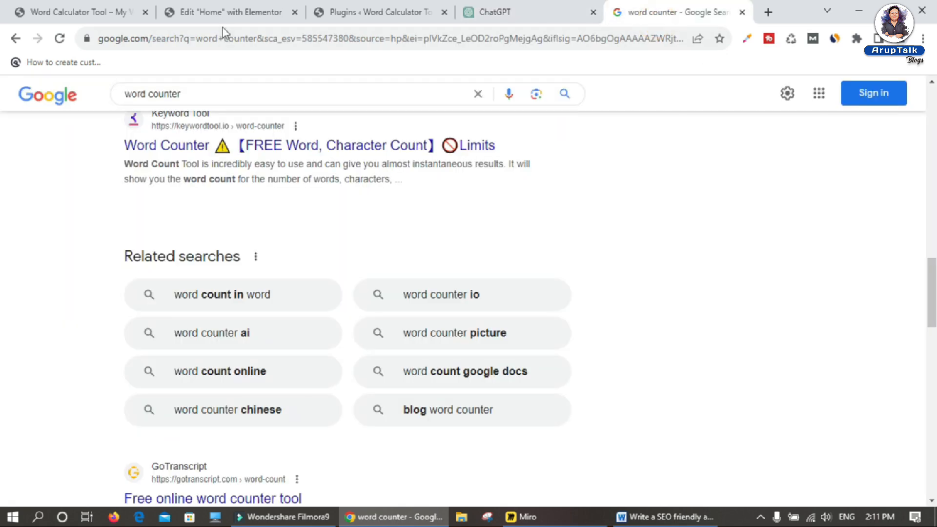
click(209, 39)
text(du)
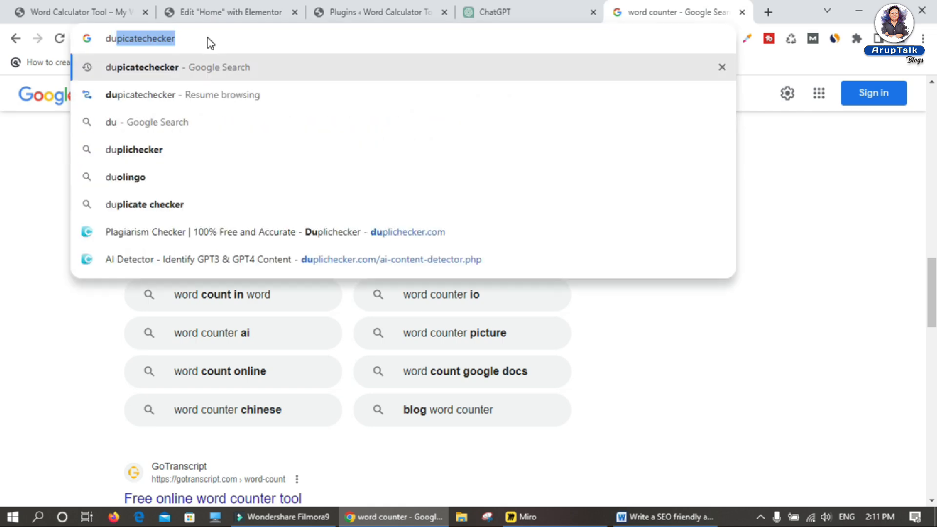
key(Return)
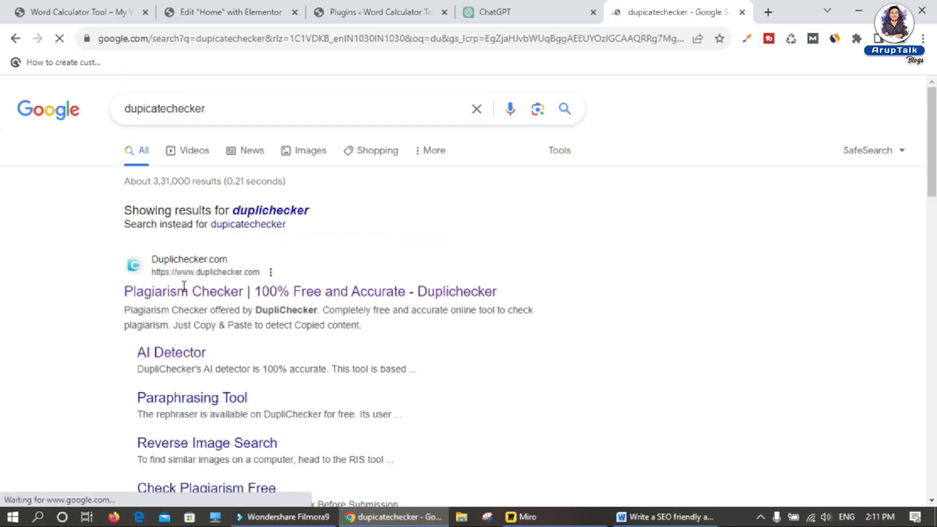
click(222, 297)
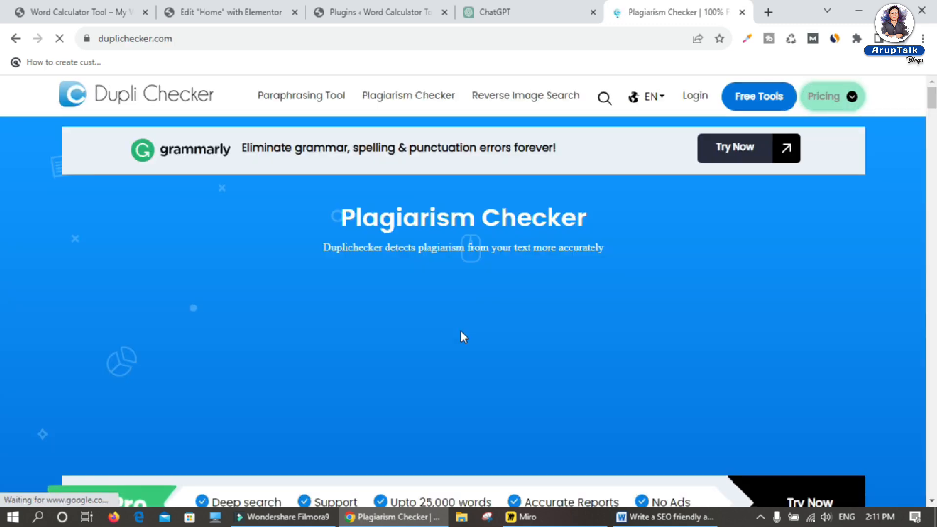
- Paste the copied article into the Duplichecker text area, complete the robot verification and run the plagiarism check
scroll(461, 336, down, 7)
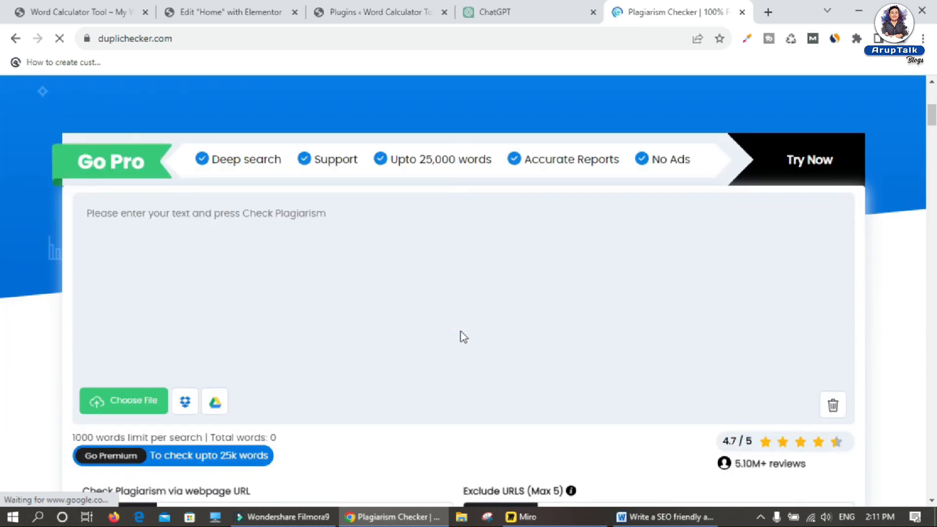
scroll(461, 332, down, 3)
scroll(308, 236, up, 1)
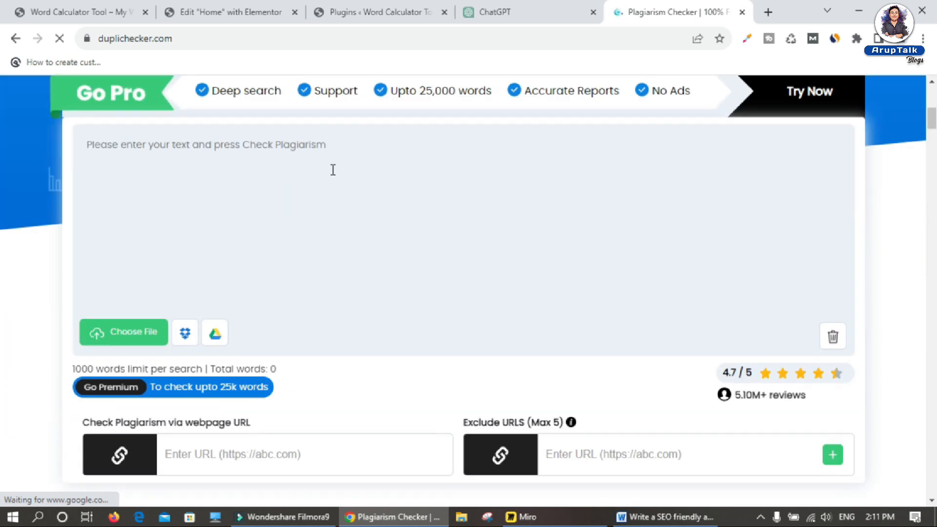
click(332, 170)
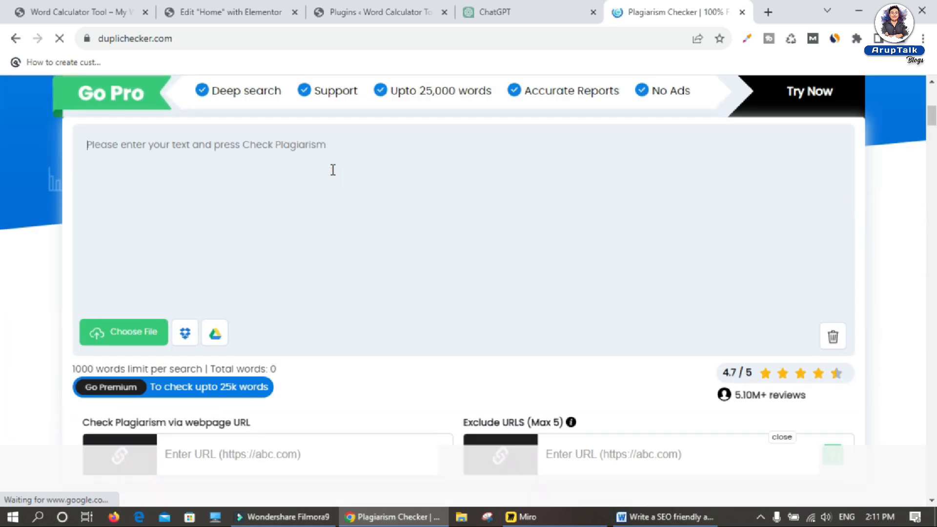
key(ctrl+v)
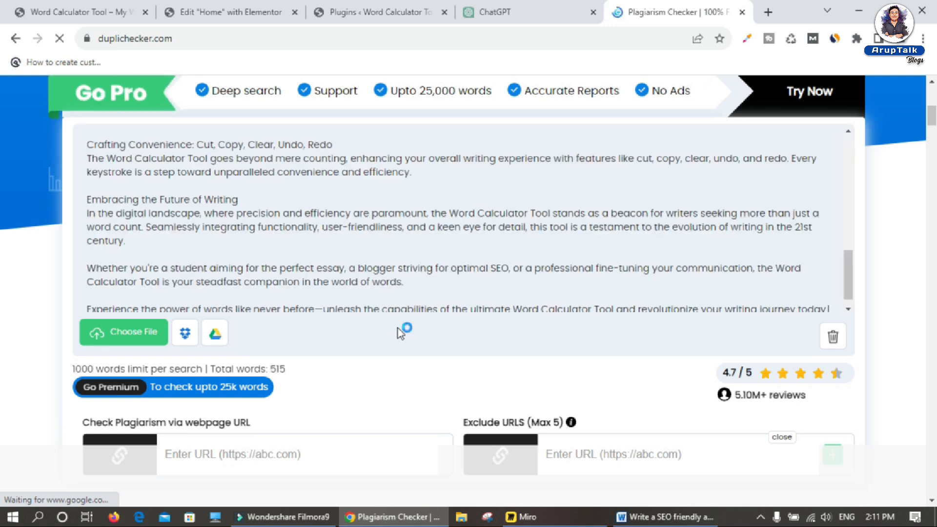
scroll(397, 327, down, 6)
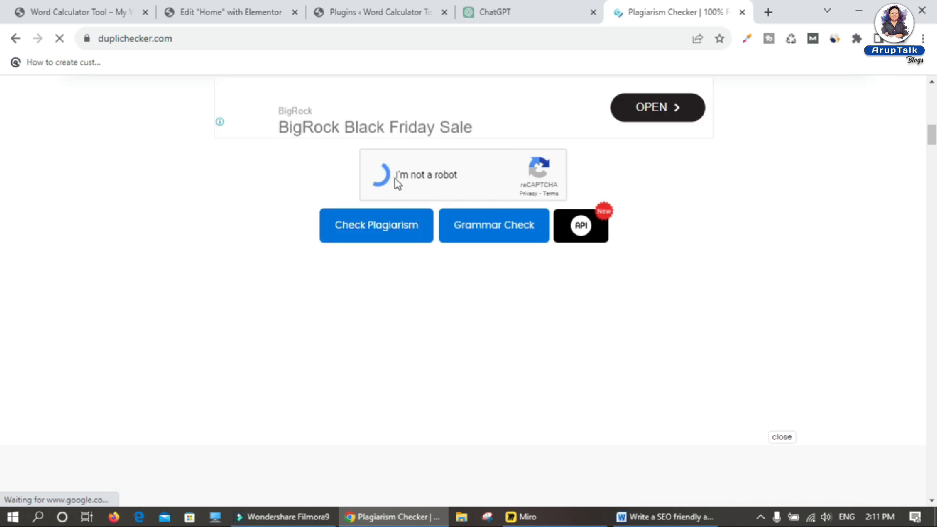
click(361, 226)
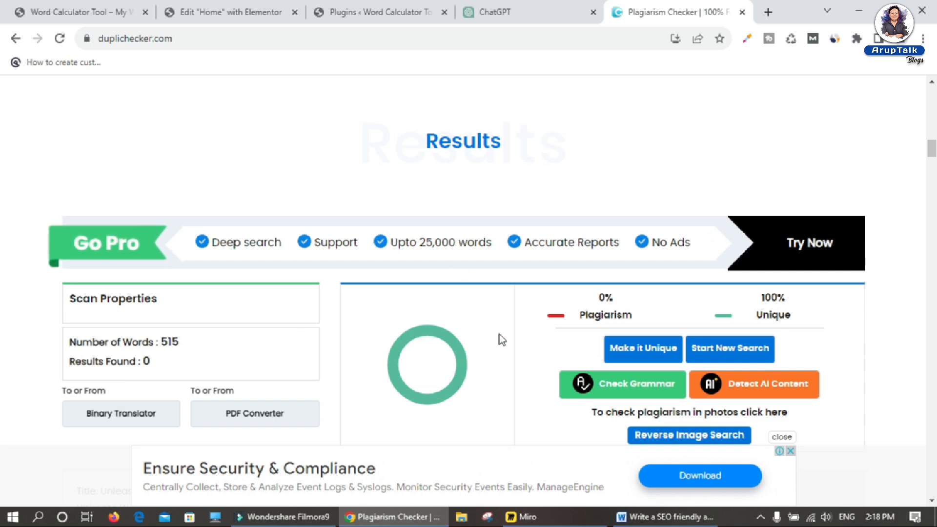
- Examine the plagiarism and unique percentages in the scan results and dismiss the Grammarly pop-up
double_click(604, 296)
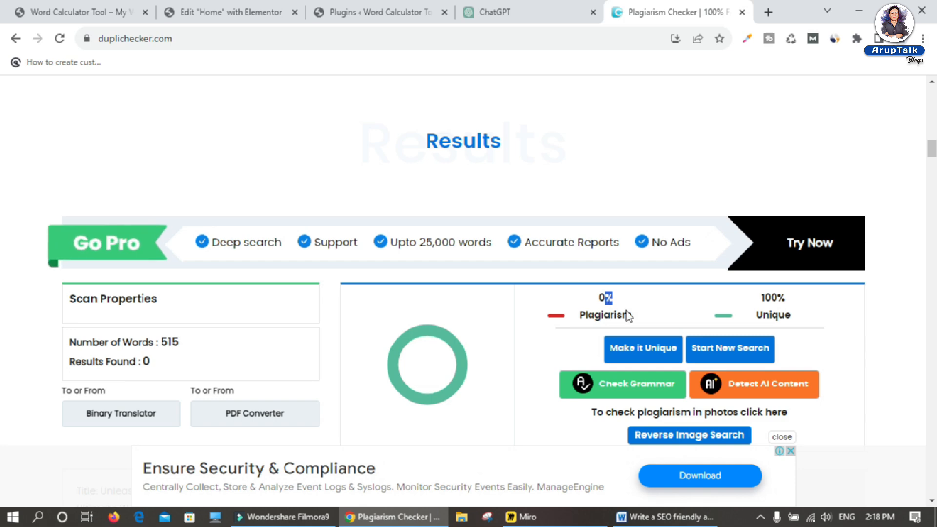
double_click(770, 297)
triple_click(768, 314)
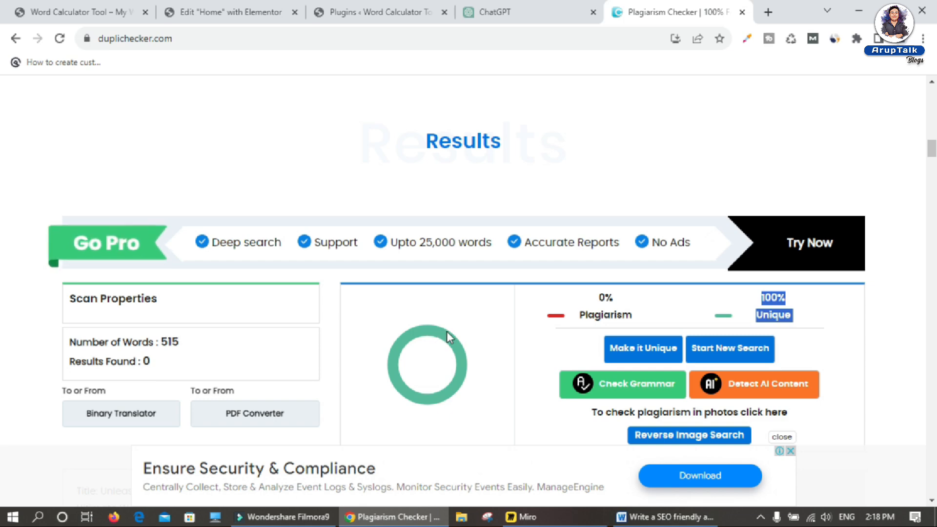
scroll(449, 336, down, 3)
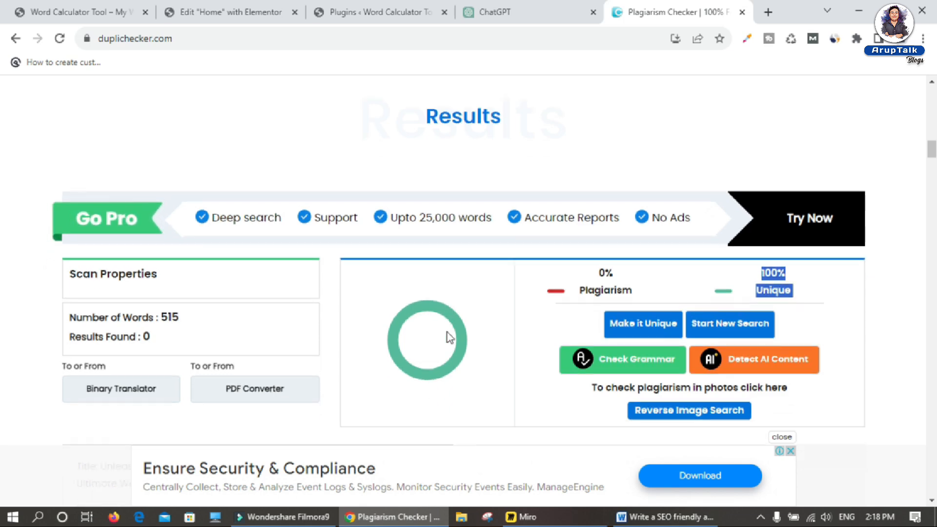
scroll(449, 337, down, 1)
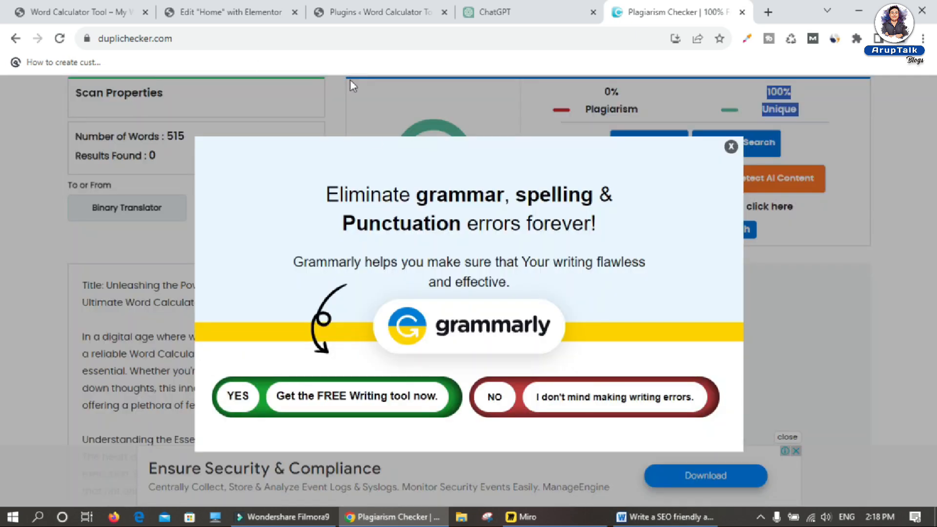
click(731, 148)
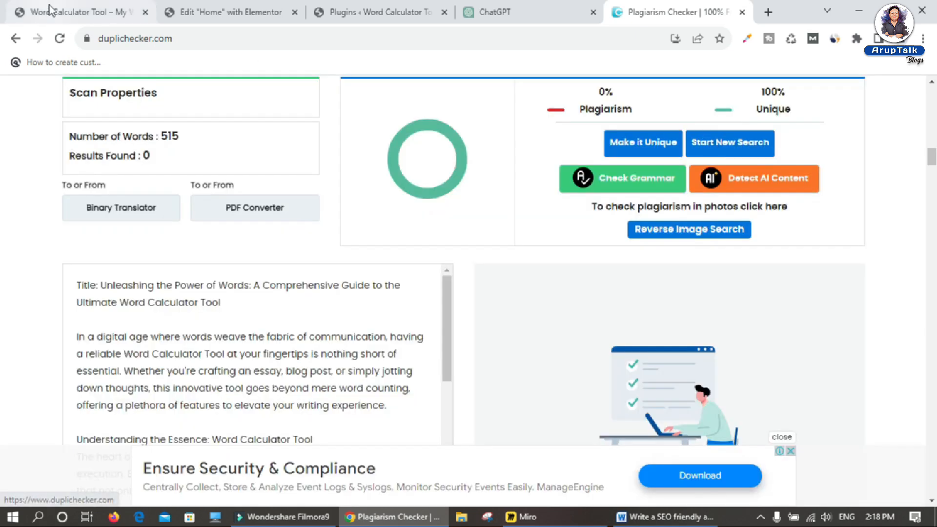
- Add a single-column section below the word counter shortcode on the Home page in Elementor
click(87, 9)
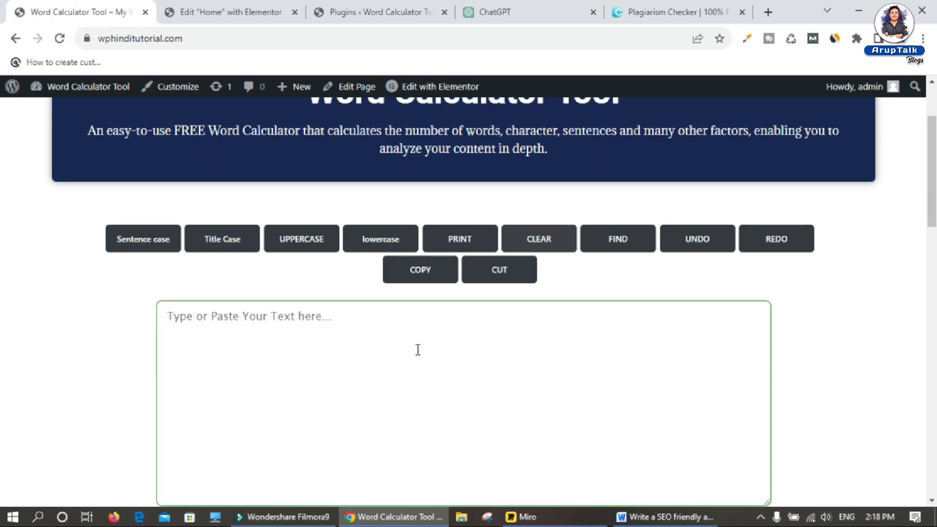
click(207, 9)
scroll(410, 381, down, 10)
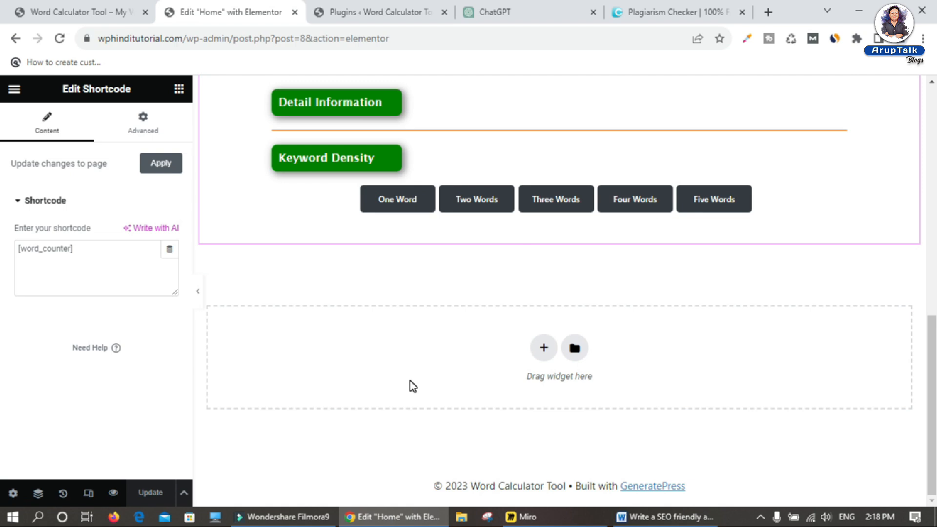
click(544, 348)
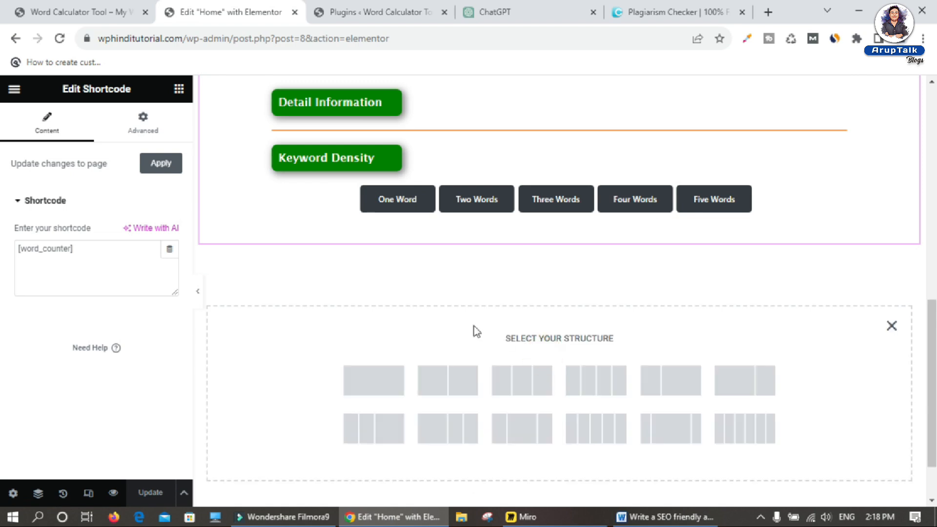
click(377, 387)
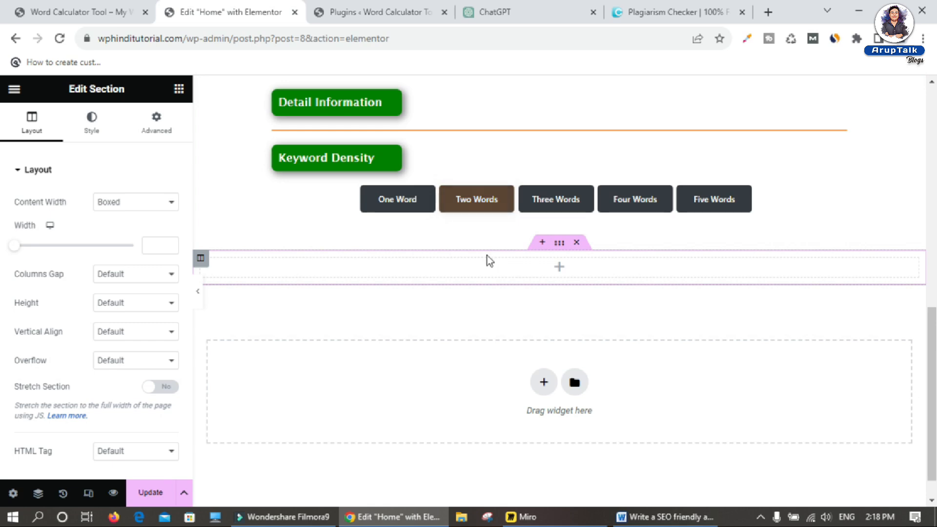
- Unlink the new section's margin values and set its top margin to 30 px
click(558, 243)
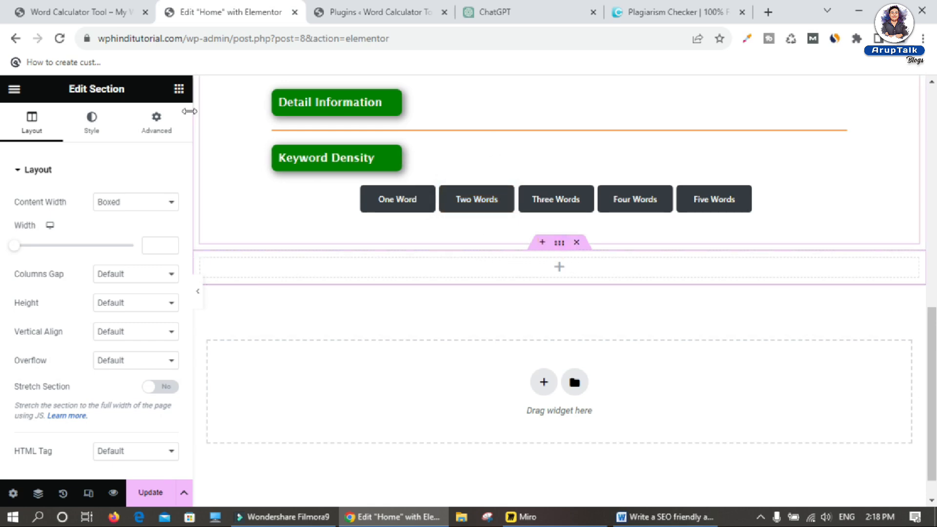
click(156, 119)
click(176, 218)
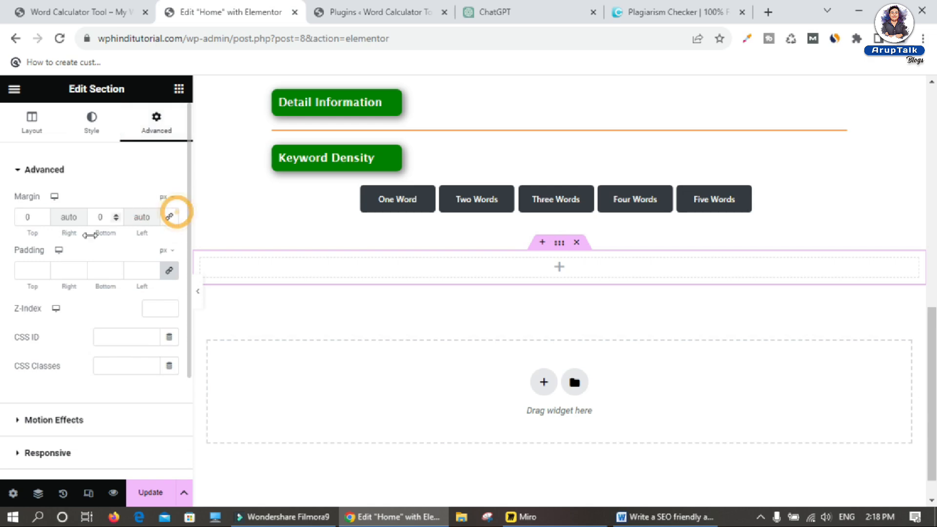
click(43, 217)
drag(43, 215, 43, 215)
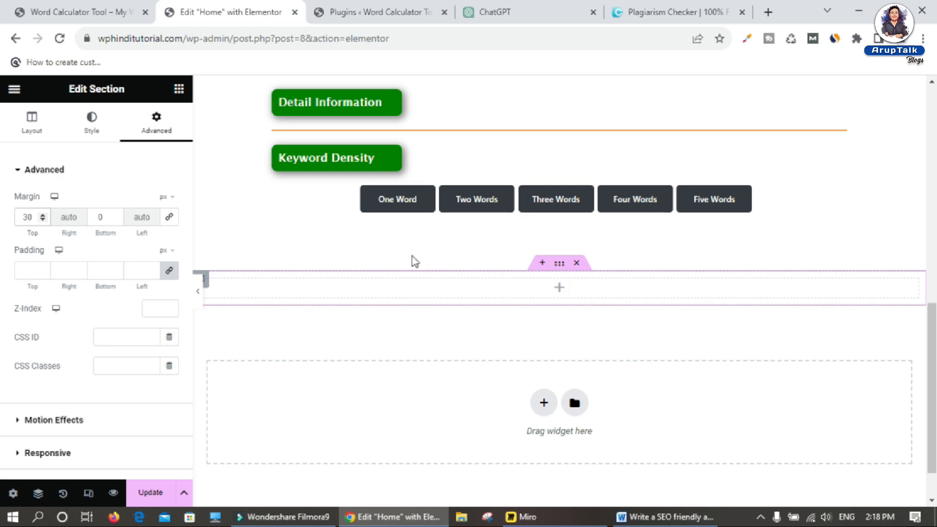
- Place a Text Editor widget inside the new empty section of the Home page
click(652, 18)
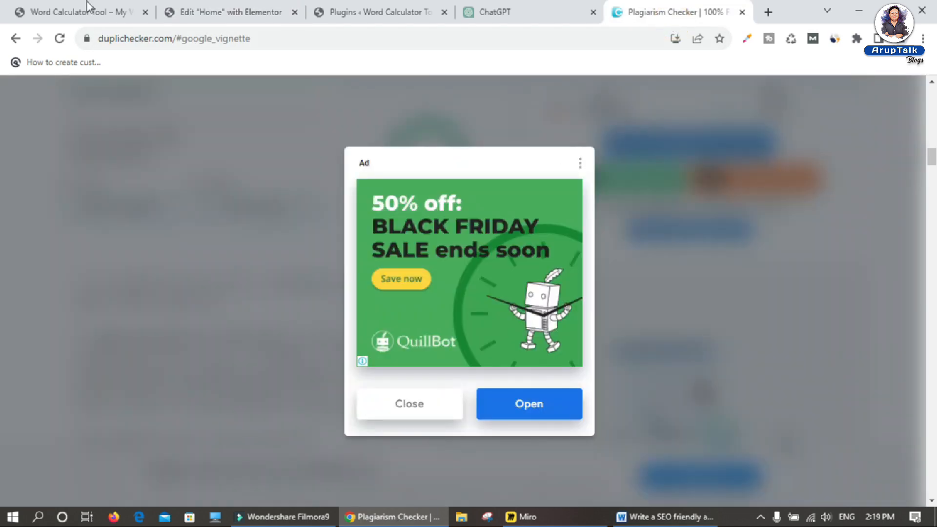
click(87, 6)
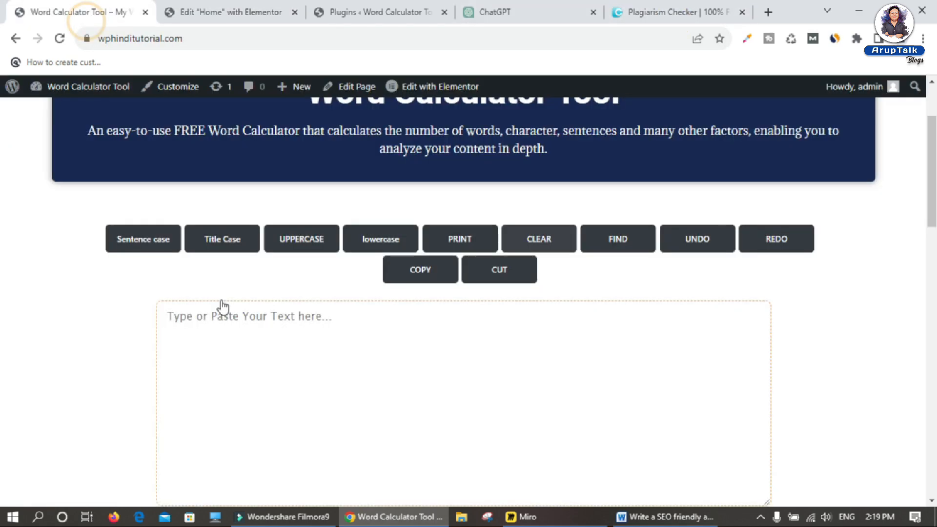
click(225, 11)
click(178, 88)
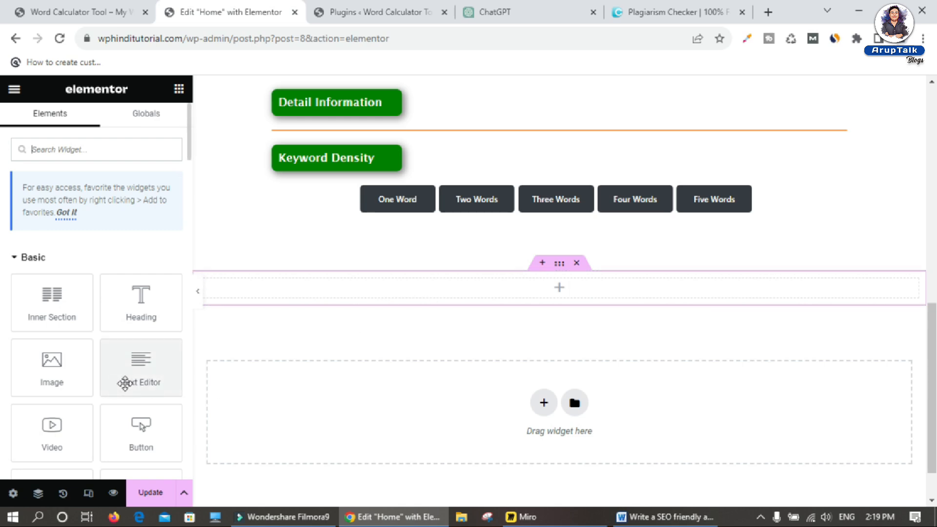
drag(129, 372, 479, 286)
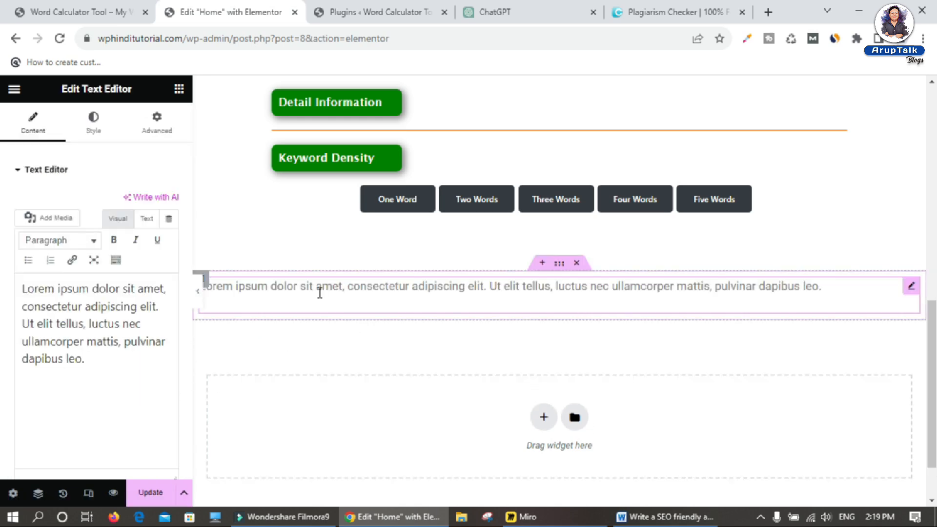
- Replace the Text Editor widget's placeholder text with the copied Word Calculator Tool article
click(94, 332)
key(ctrl+a)
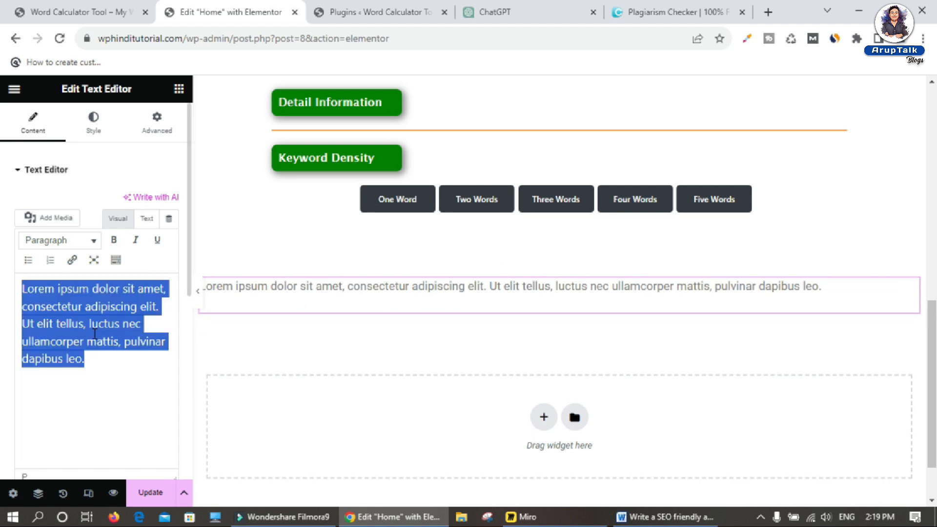
key(BackSpace)
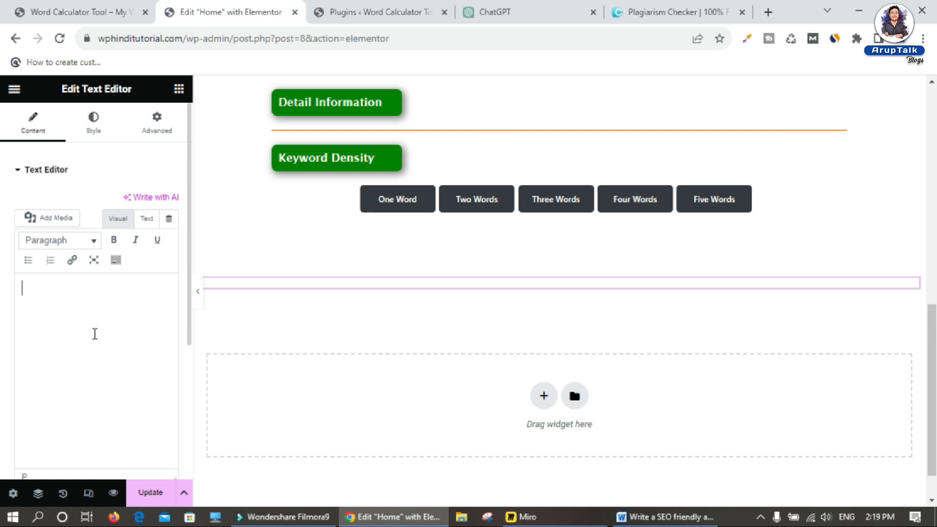
key(ctrl+v)
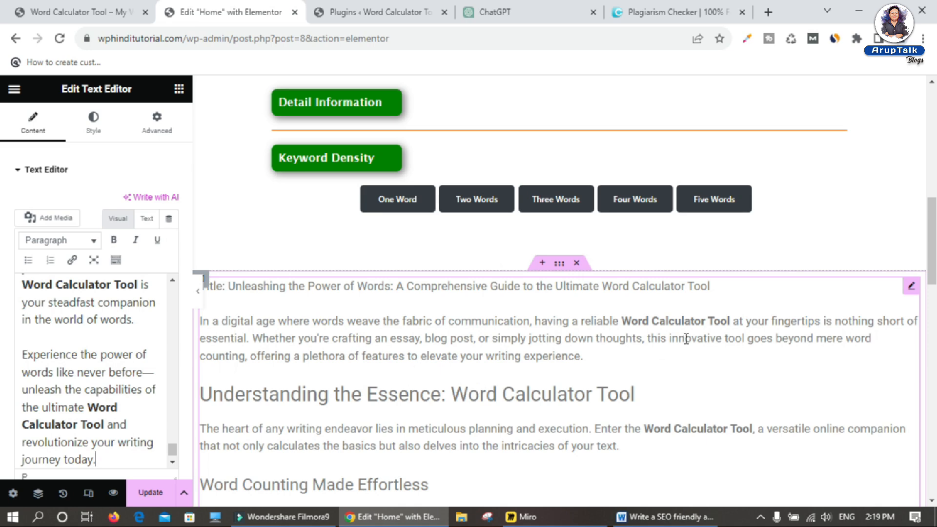
- Look over the inserted article, update the Home page and go to the live Word Calculator Tool page
scroll(699, 339, down, 5)
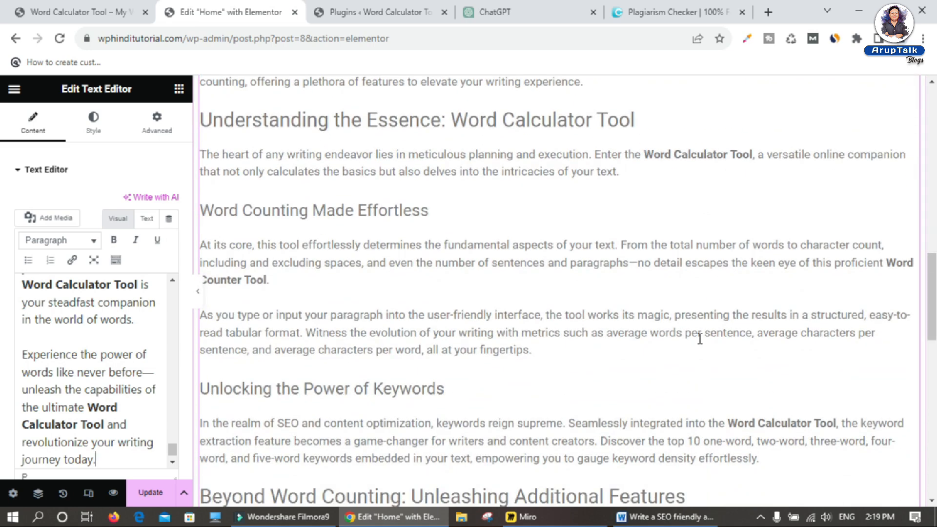
click(148, 492)
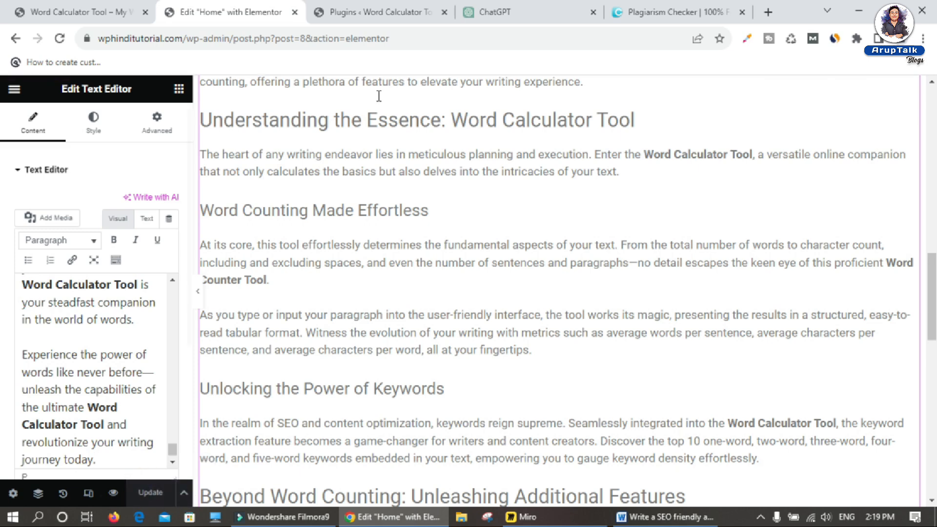
click(77, 7)
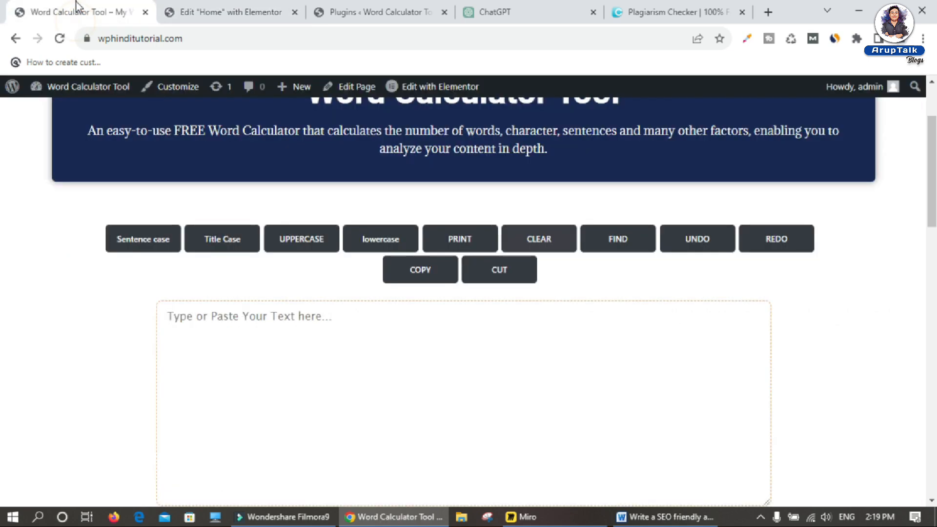
- Reload the live Word Calculator Tool page and examine the article's bolded keywords against the keyword list in the Word document
click(60, 38)
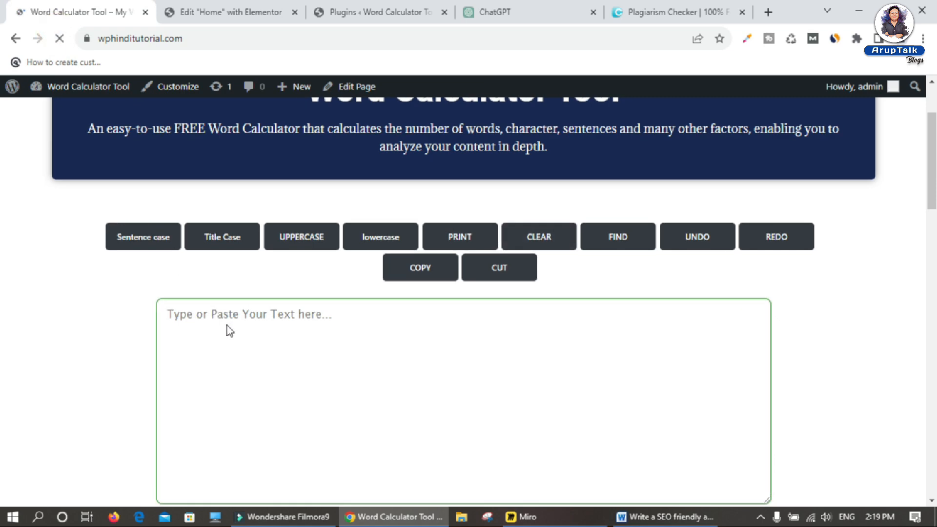
scroll(228, 324, down, 1)
scroll(228, 325, down, 1)
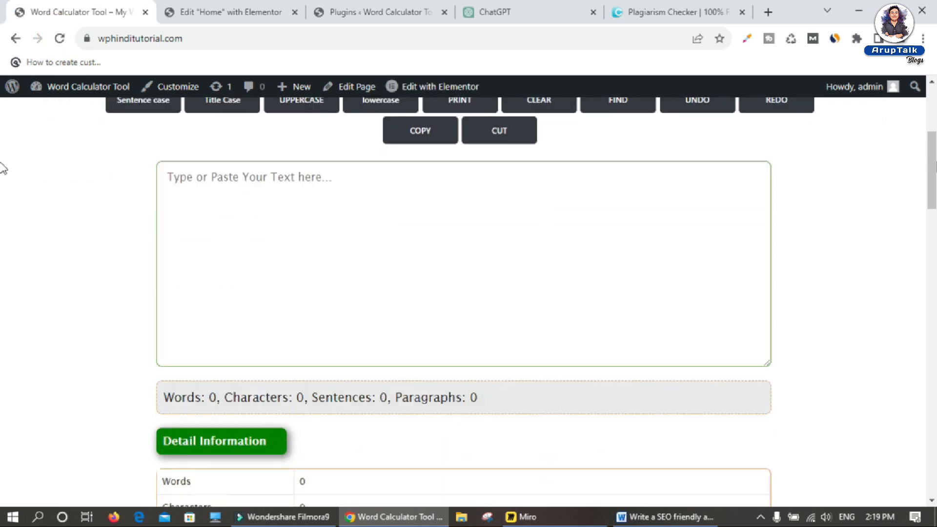
drag(932, 156, 933, 316)
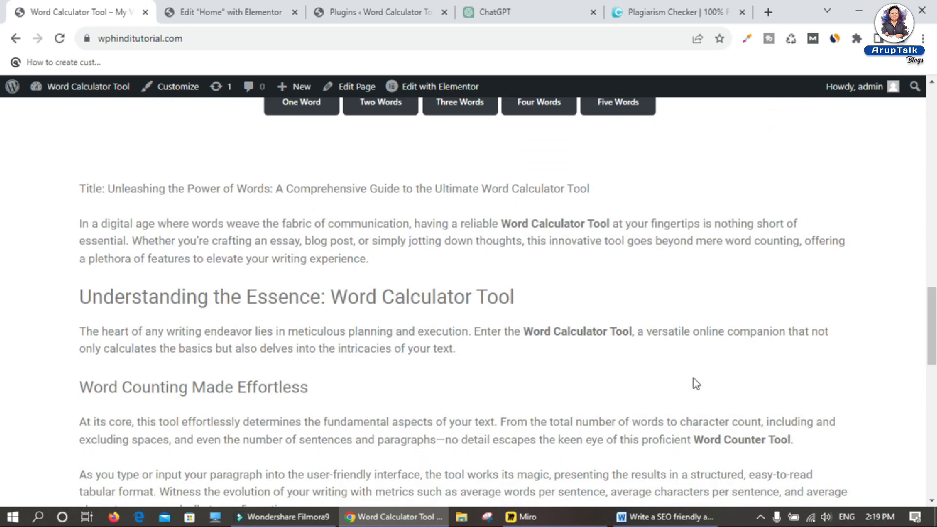
scroll(190, 307, down, 1)
scroll(242, 297, up, 1)
drag(501, 223, 608, 222)
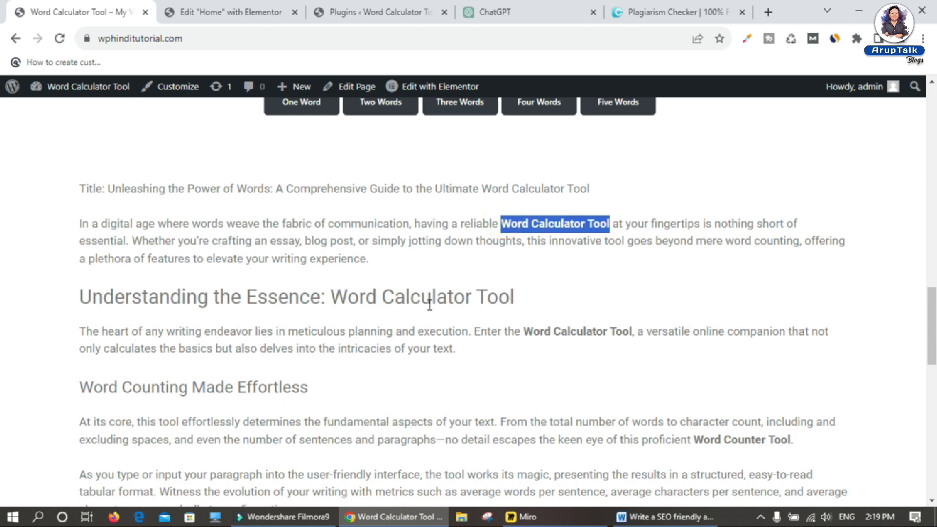
scroll(432, 305, down, 3)
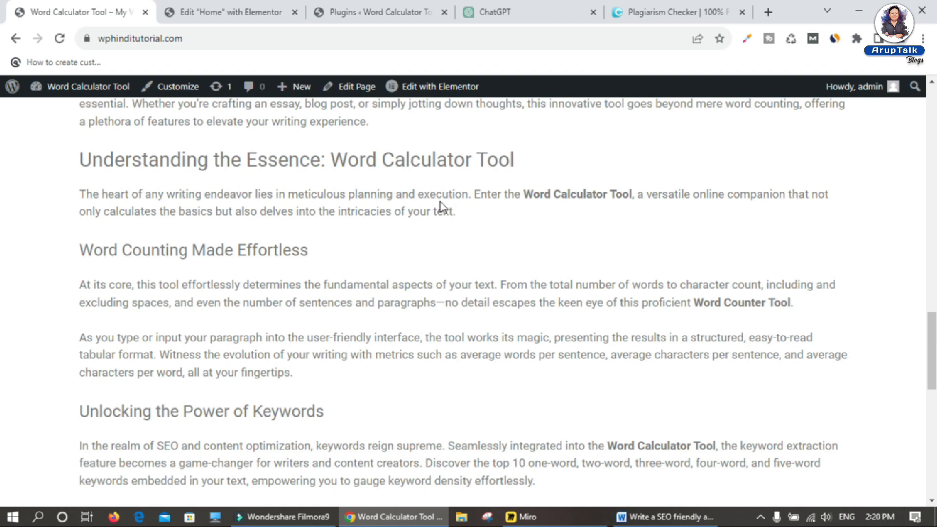
scroll(447, 207, down, 4)
key(alt+Tab)
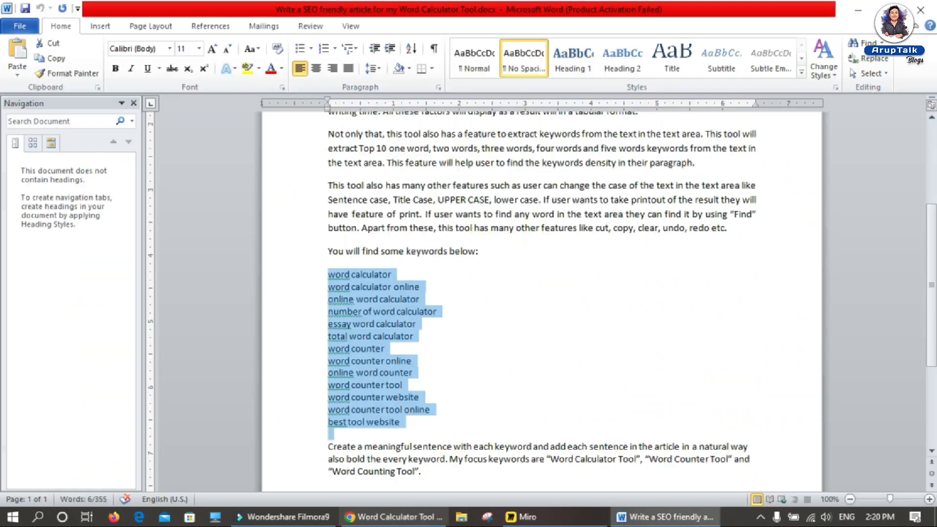
click(350, 516)
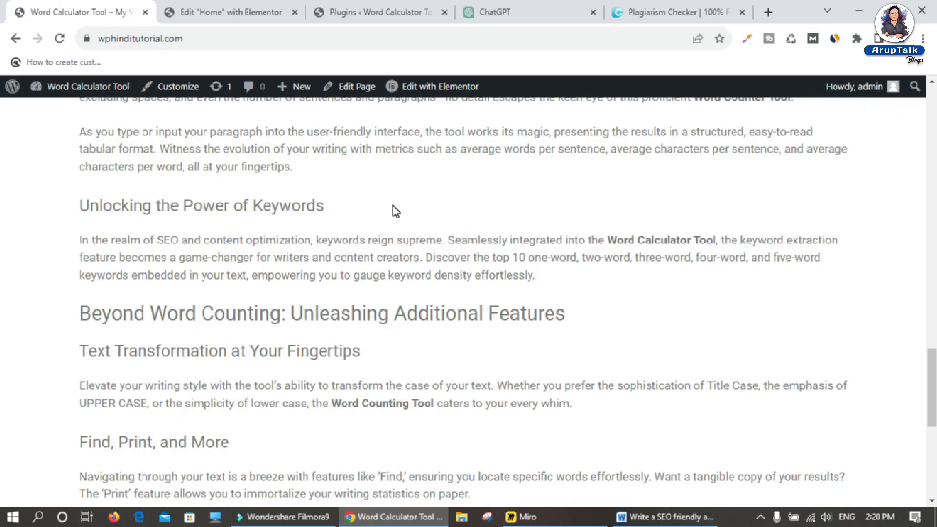
- Read through the rest of the published article down to the footer and back up to its title
drag(933, 387, 935, 505)
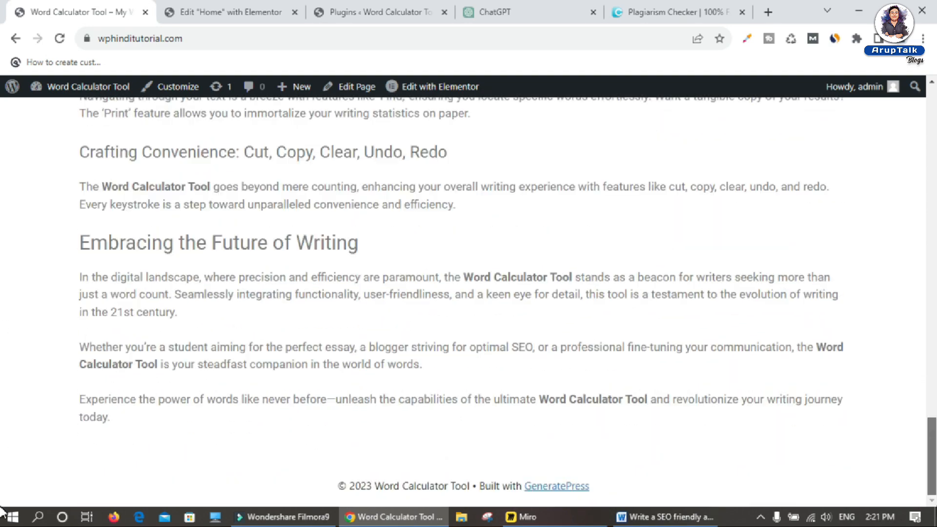
scroll(3, 395, up, 10)
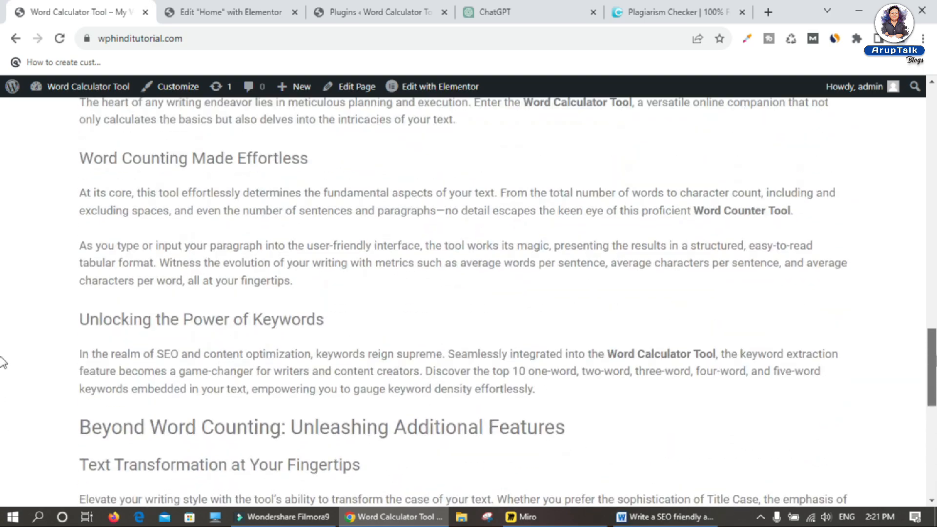
drag(80, 256, 600, 354)
scroll(600, 355, down, 6)
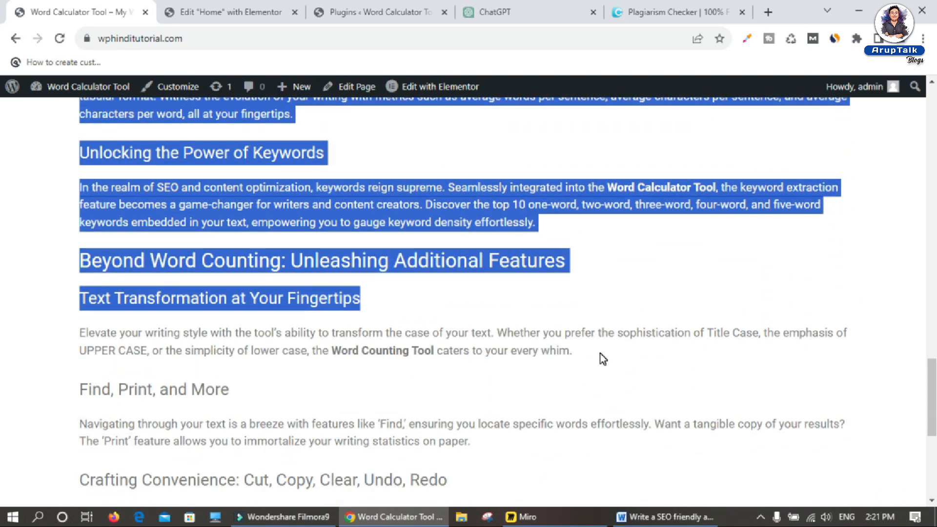
scroll(600, 353, up, 7)
scroll(600, 353, up, 3)
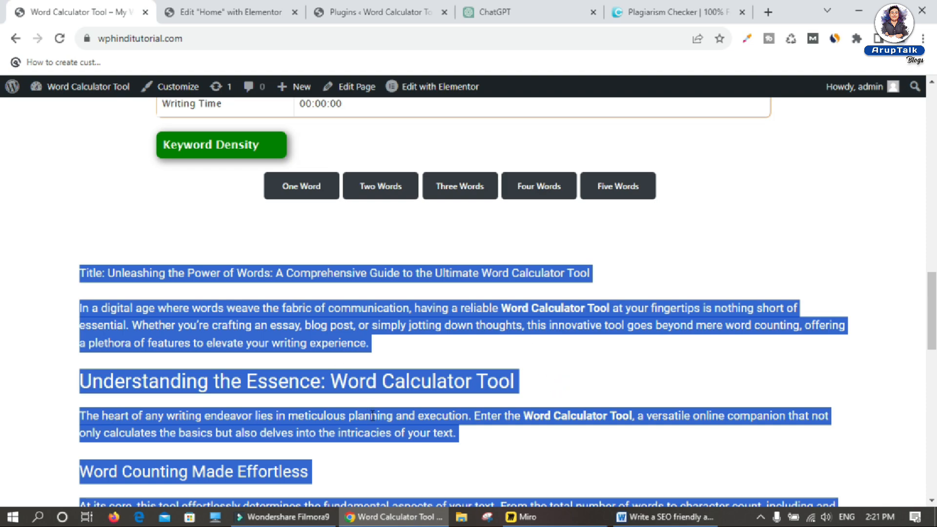
scroll(3, 312, down, 4)
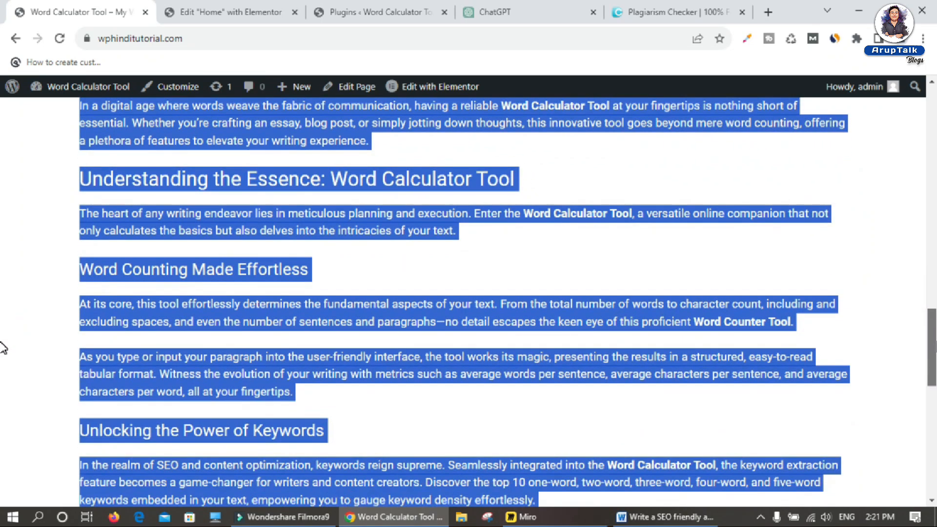
scroll(4, 356, down, 2)
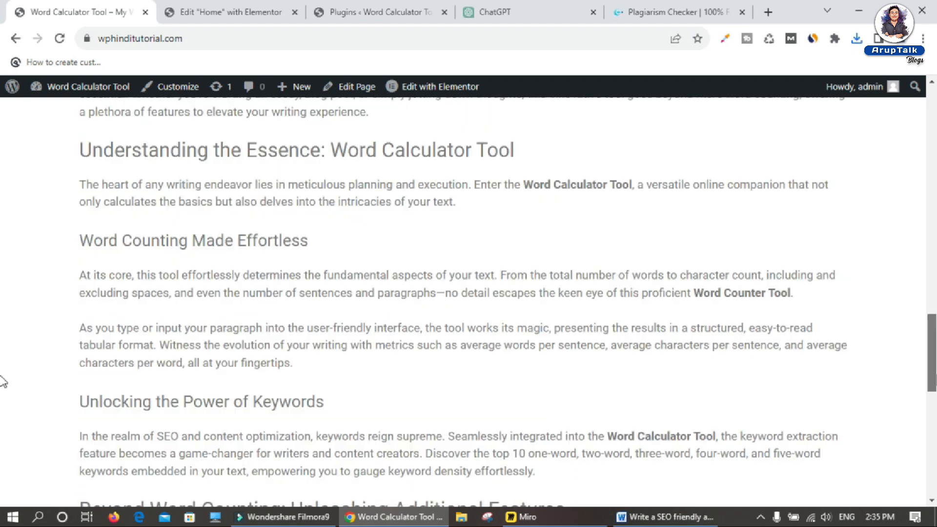
- View the site's Privacy Policy and Disclaimer pages, glance at the ChatGPT conversation, and return to the Home page
scroll(2, 293, up, 15)
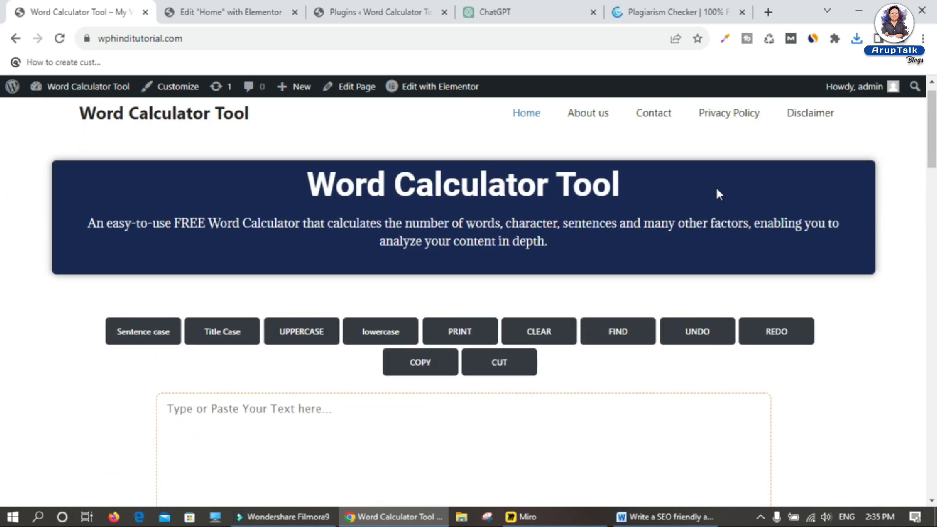
click(716, 113)
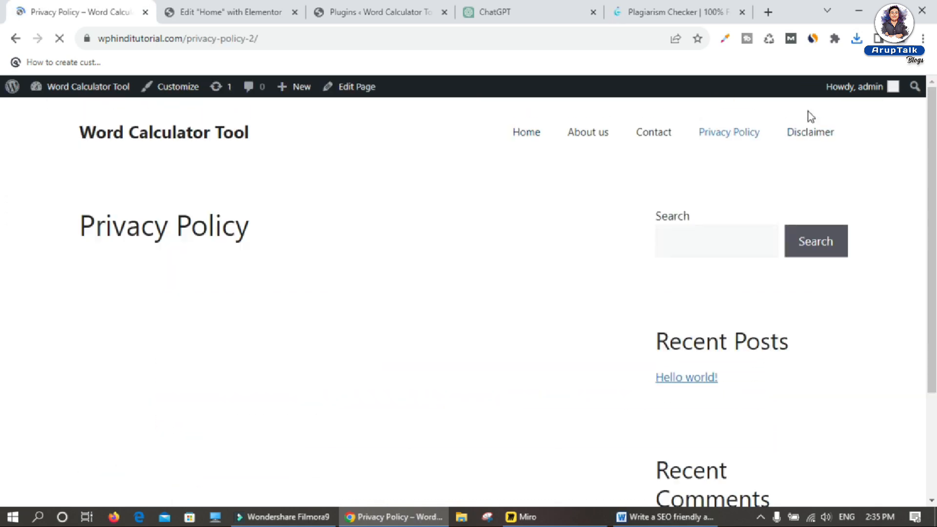
click(800, 136)
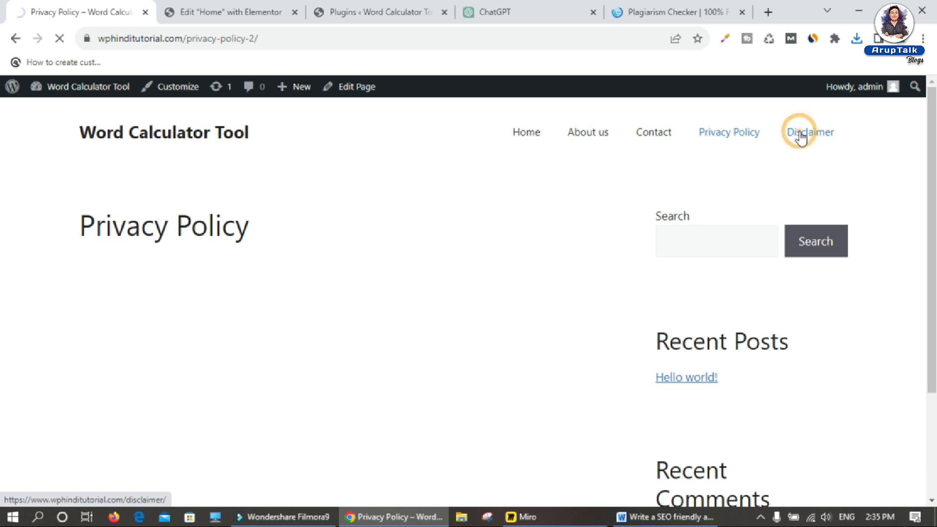
click(508, 17)
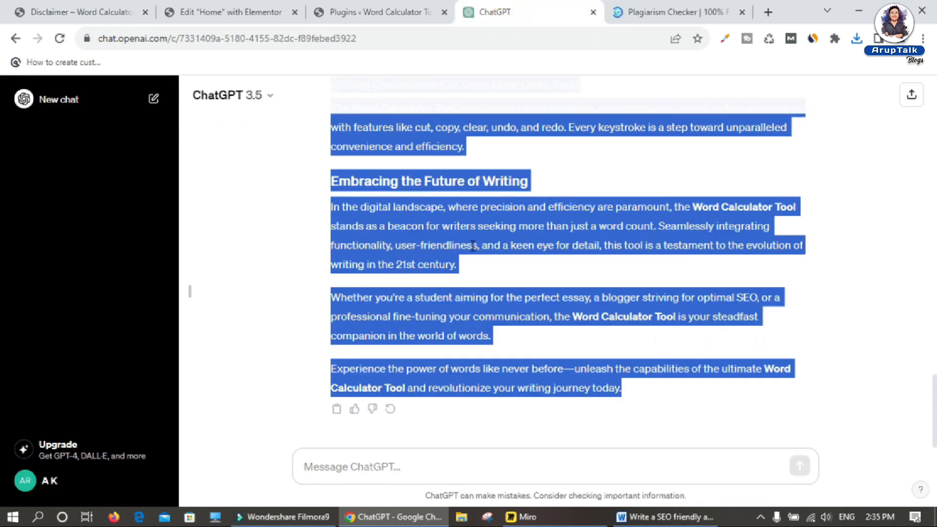
click(98, 10)
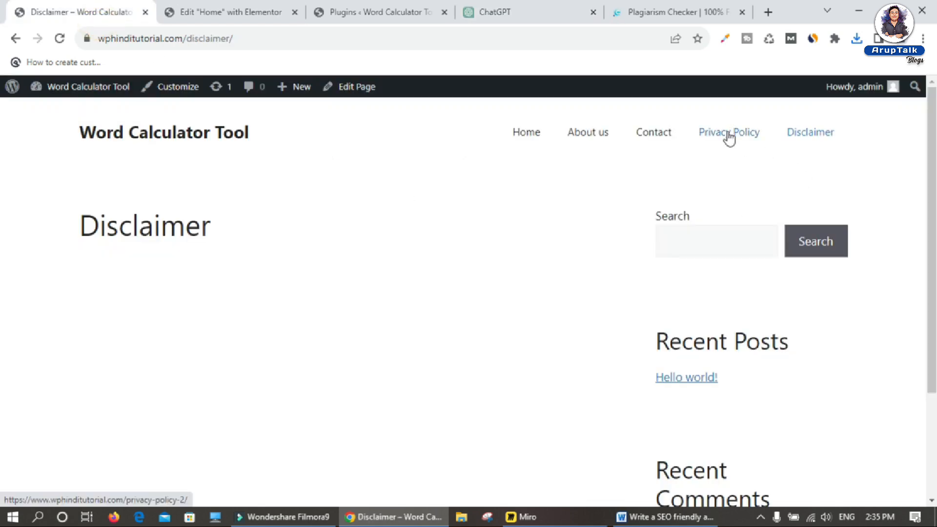
click(482, 11)
click(66, 18)
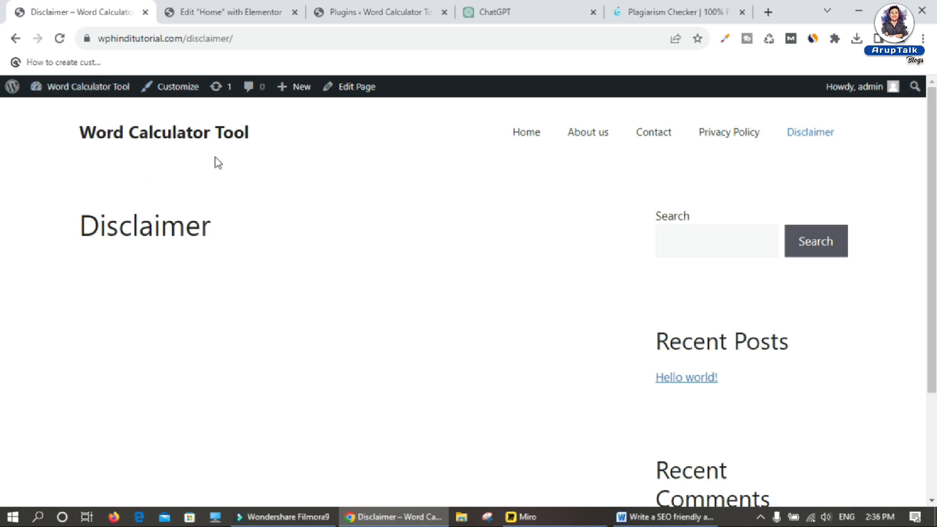
click(526, 137)
- Open the Site Identity settings in the WordPress theme customizer
click(373, 13)
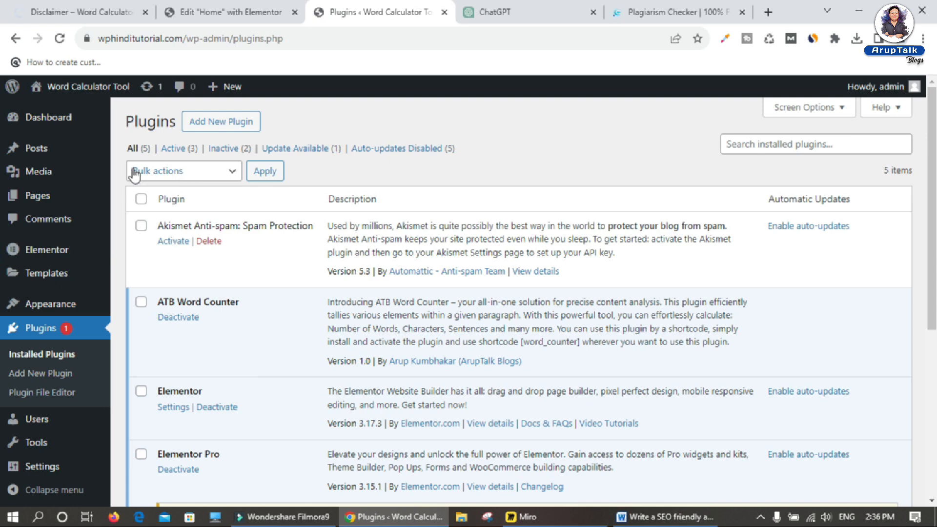
mouse_move(46, 306)
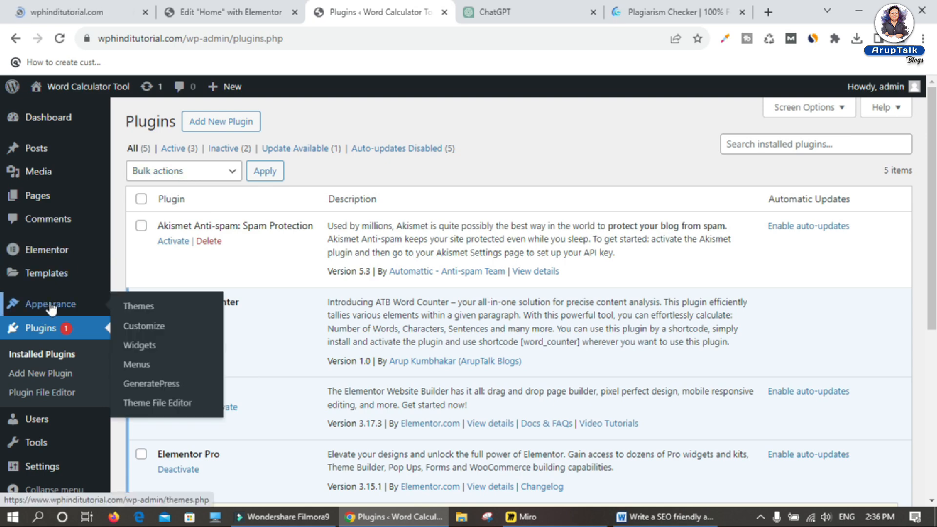
click(145, 325)
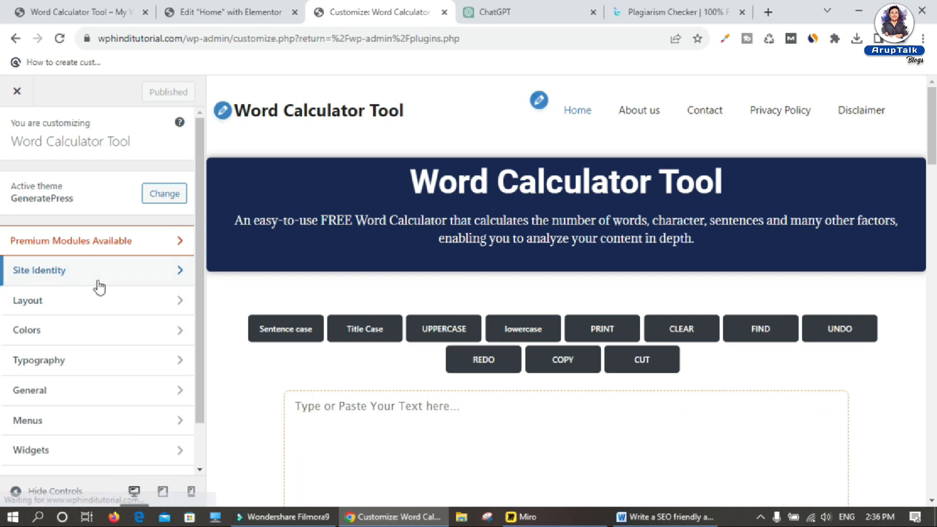
click(98, 282)
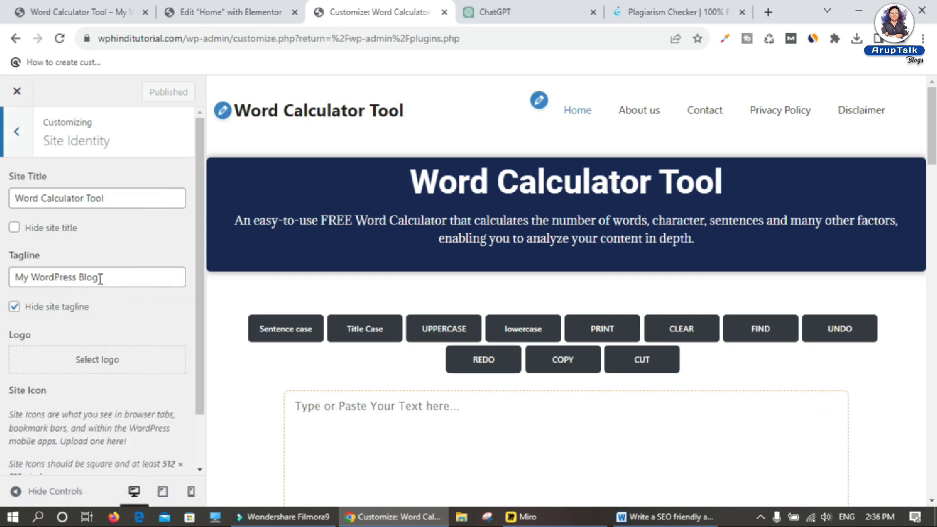
- Upload WordCalculatorLogo.png from the Desktop as the site logo image
click(115, 360)
click(480, 324)
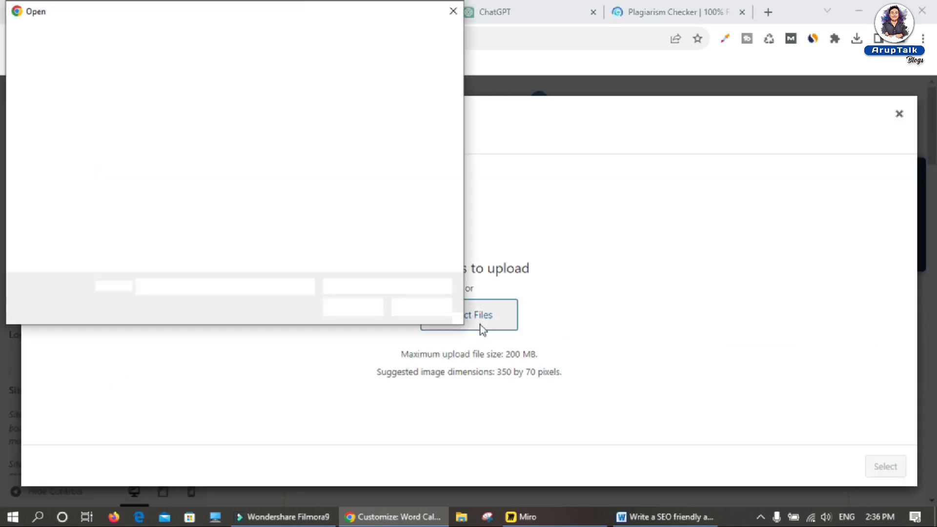
key(w)
key(w)
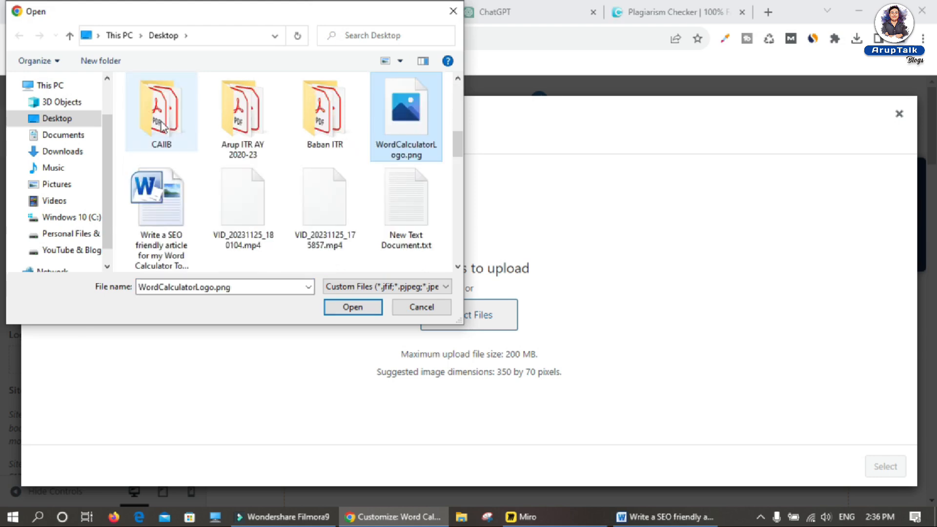
key(w)
key(w)
key(w)
key(w)
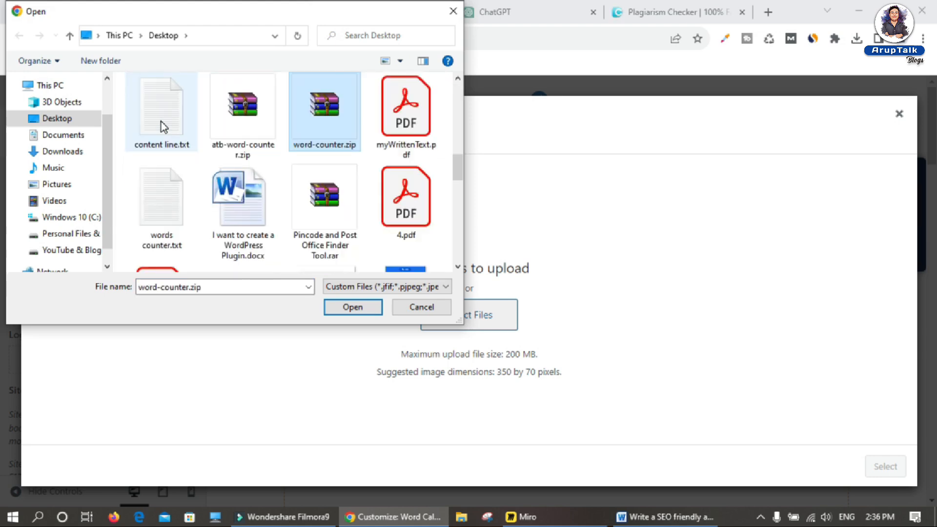
key(w)
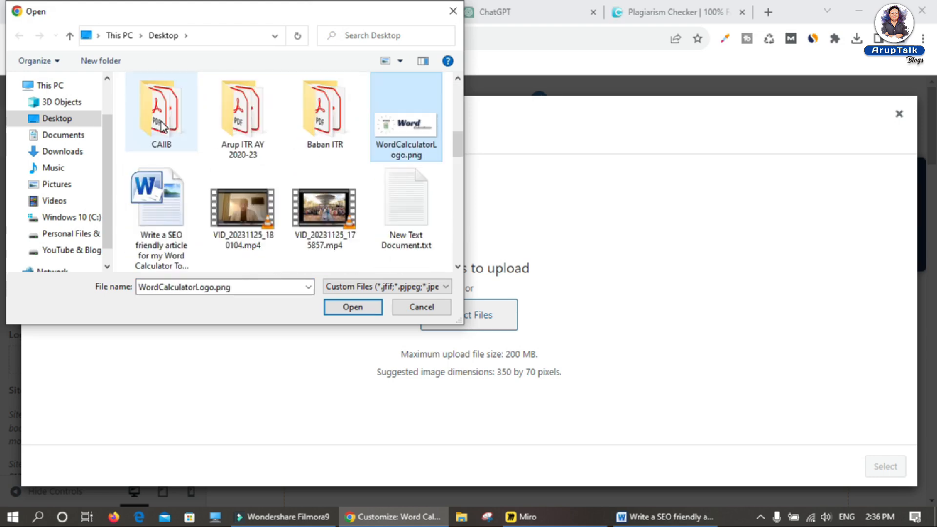
click(360, 309)
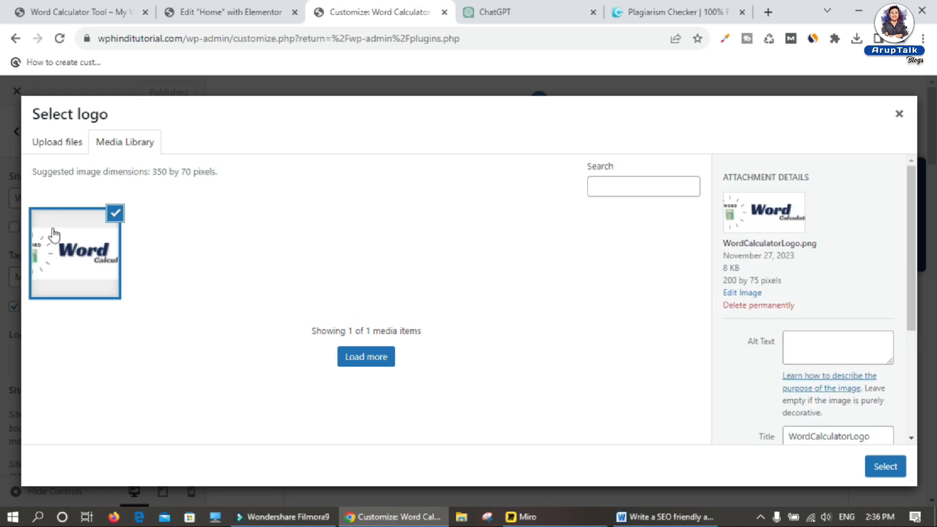
- Set the logo's alt text to "logo" and use the image as the site logo without cropping
click(795, 341)
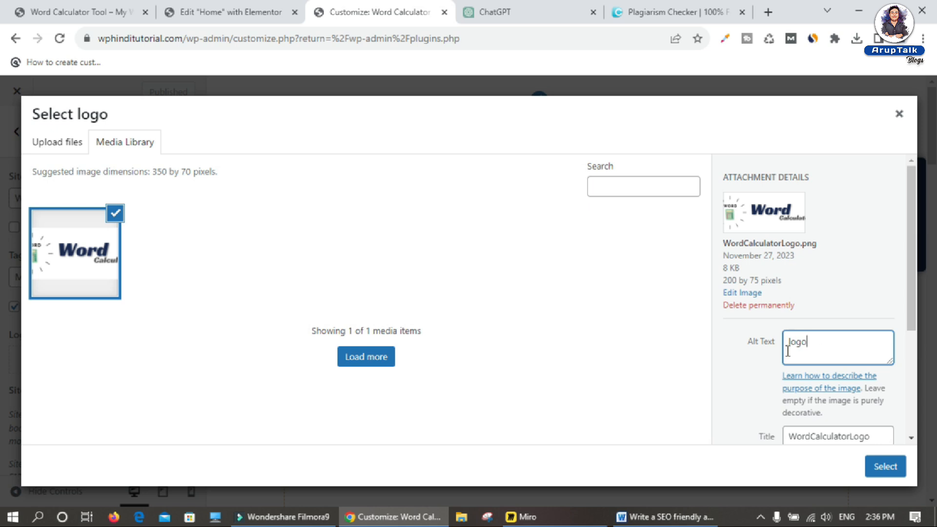
click(896, 474)
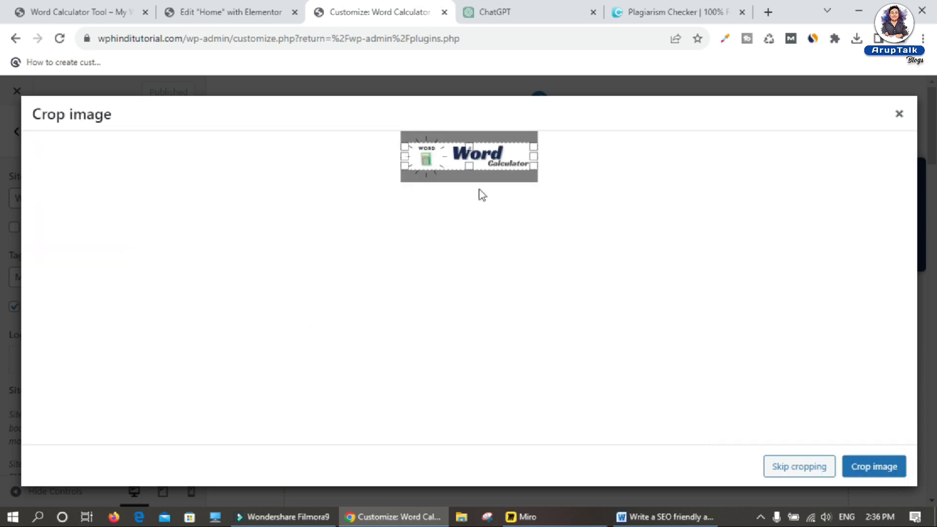
click(804, 469)
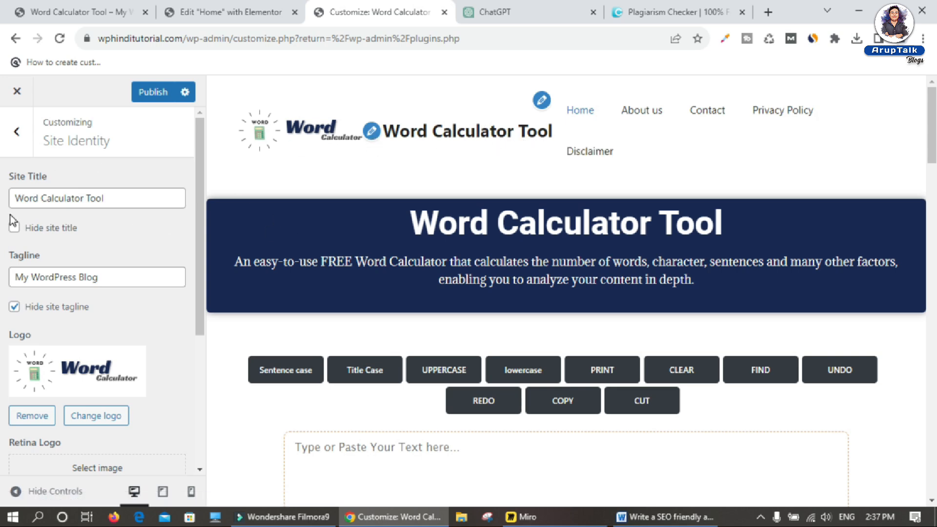
- Hide the site title, publish the customization and reload the live home page to check the header
drag(120, 197, 5, 198)
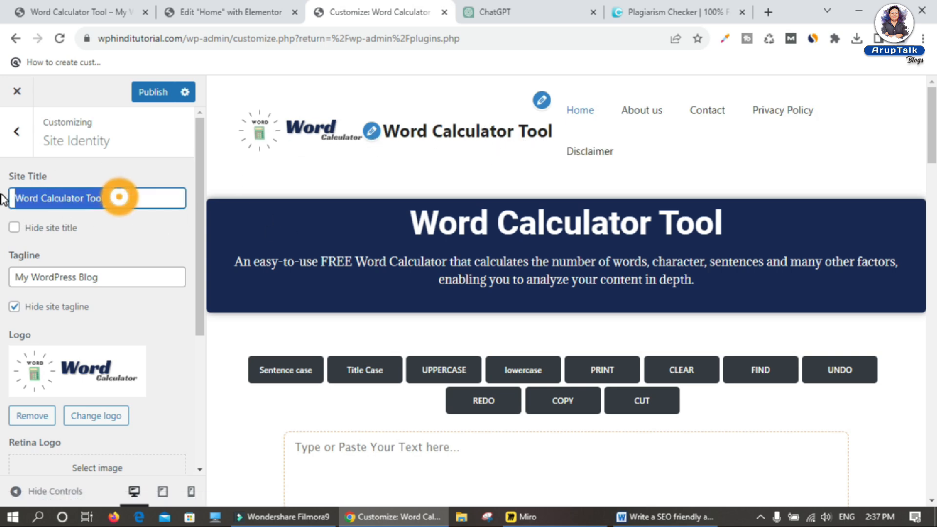
click(14, 228)
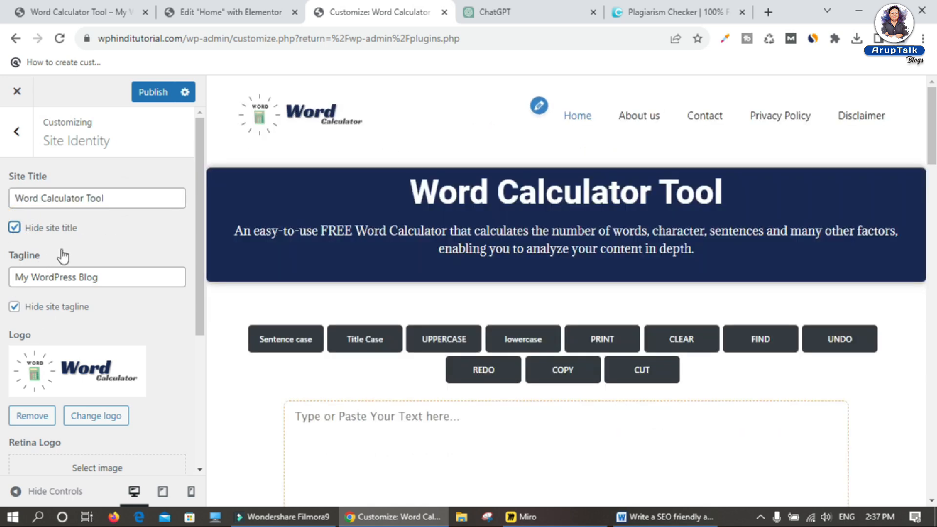
click(150, 92)
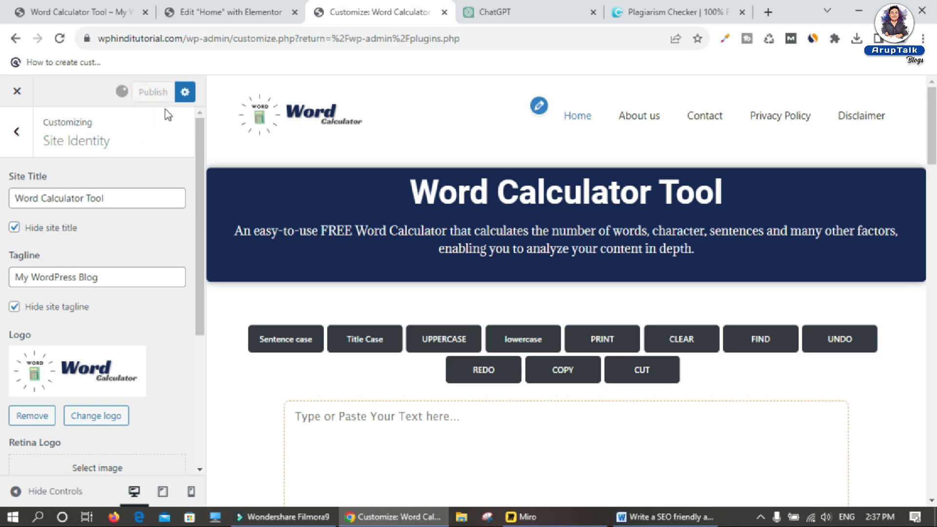
click(83, 13)
click(59, 38)
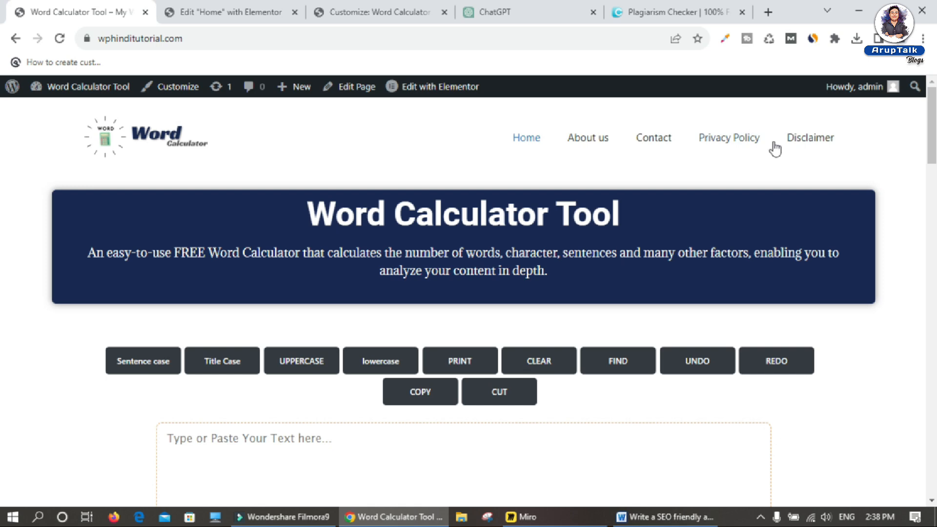
- Review the live home page from the header and word calculator tool through to the end of the SEO article
scroll(2, 137, down, 10)
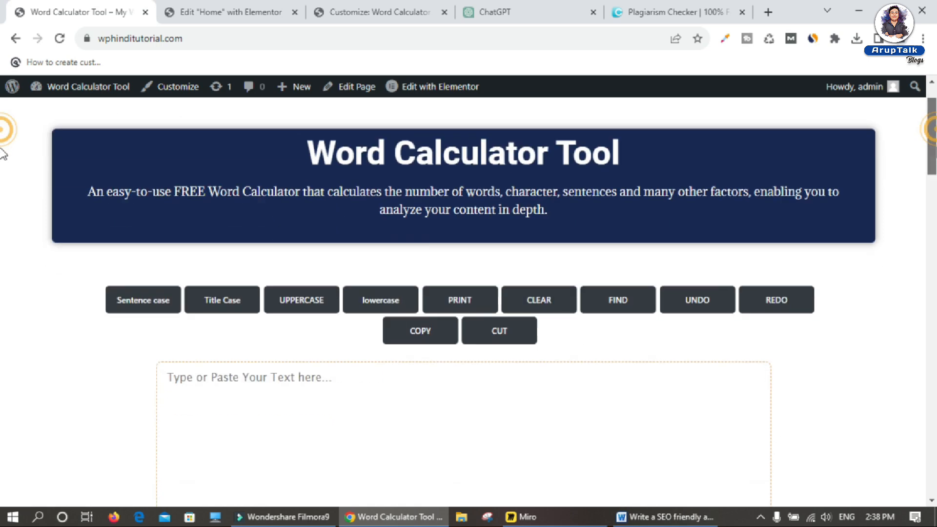
scroll(2, 247, down, 9)
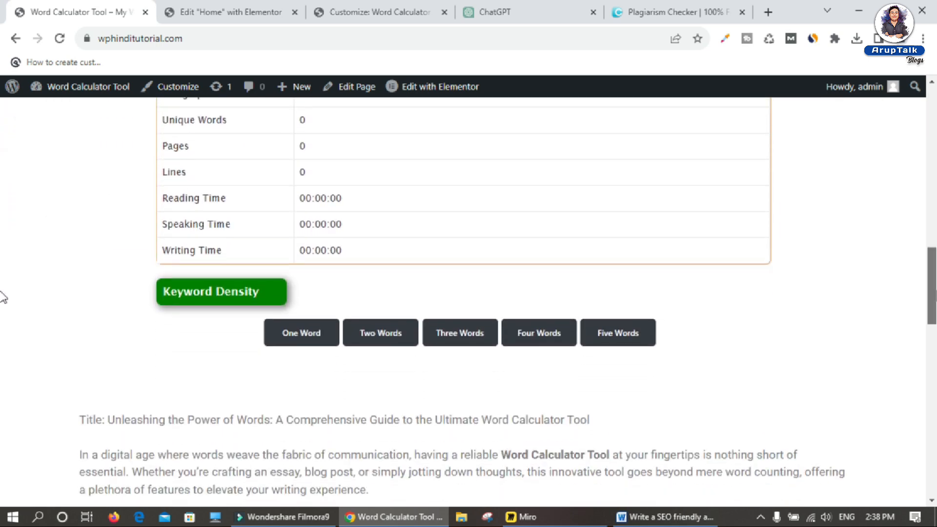
drag(934, 315, 934, 321)
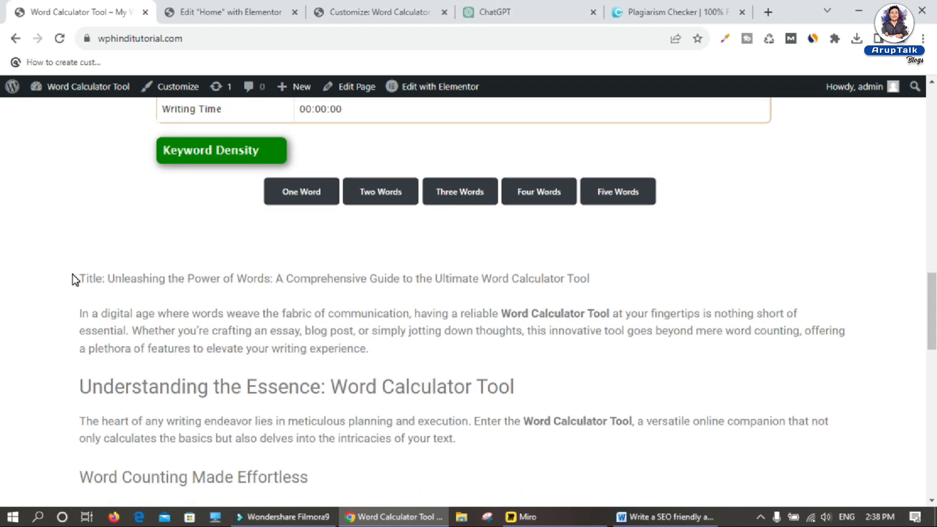
drag(78, 276, 858, 400)
scroll(261, 391, down, 3)
scroll(262, 391, down, 12)
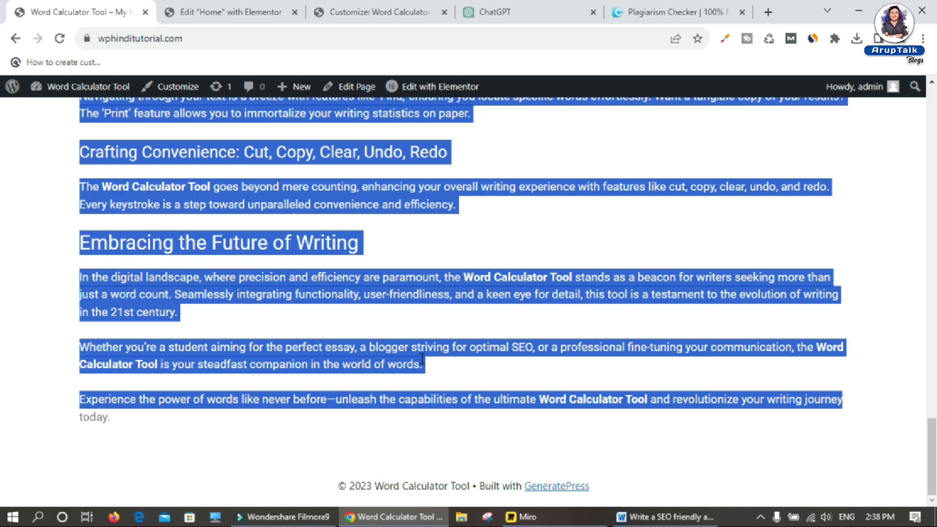
scroll(422, 358, up, 20)
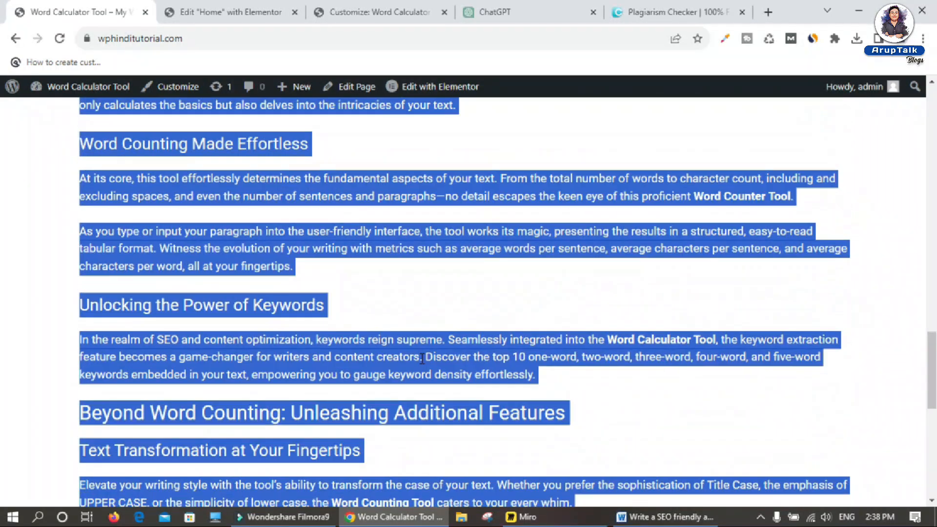
scroll(421, 359, up, 10)
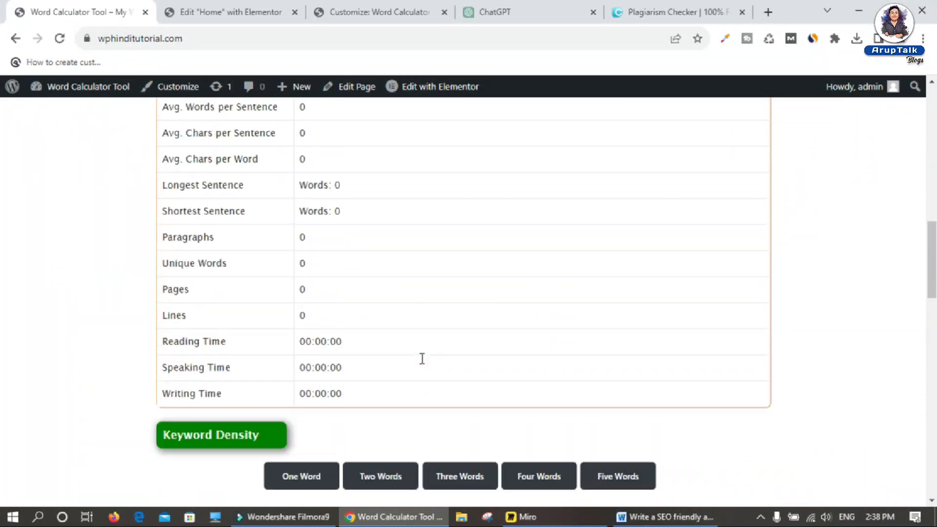
scroll(420, 359, up, 8)
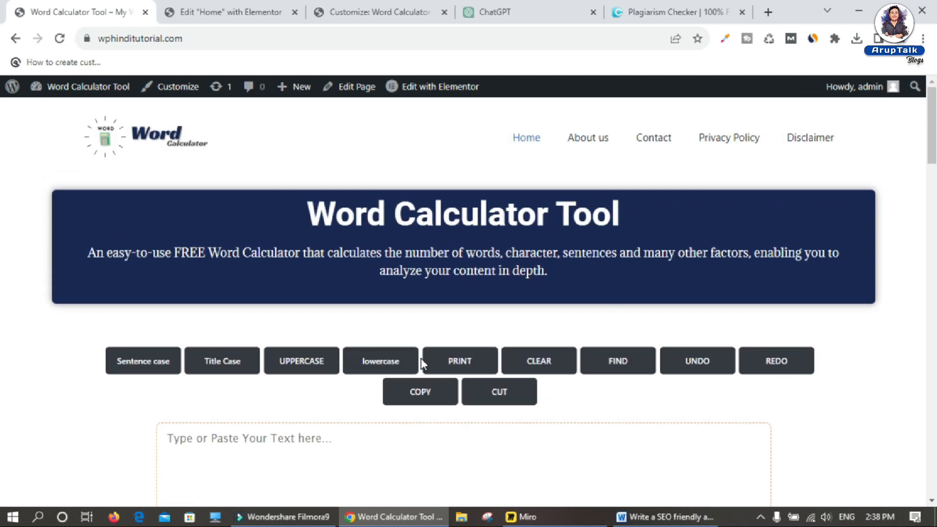